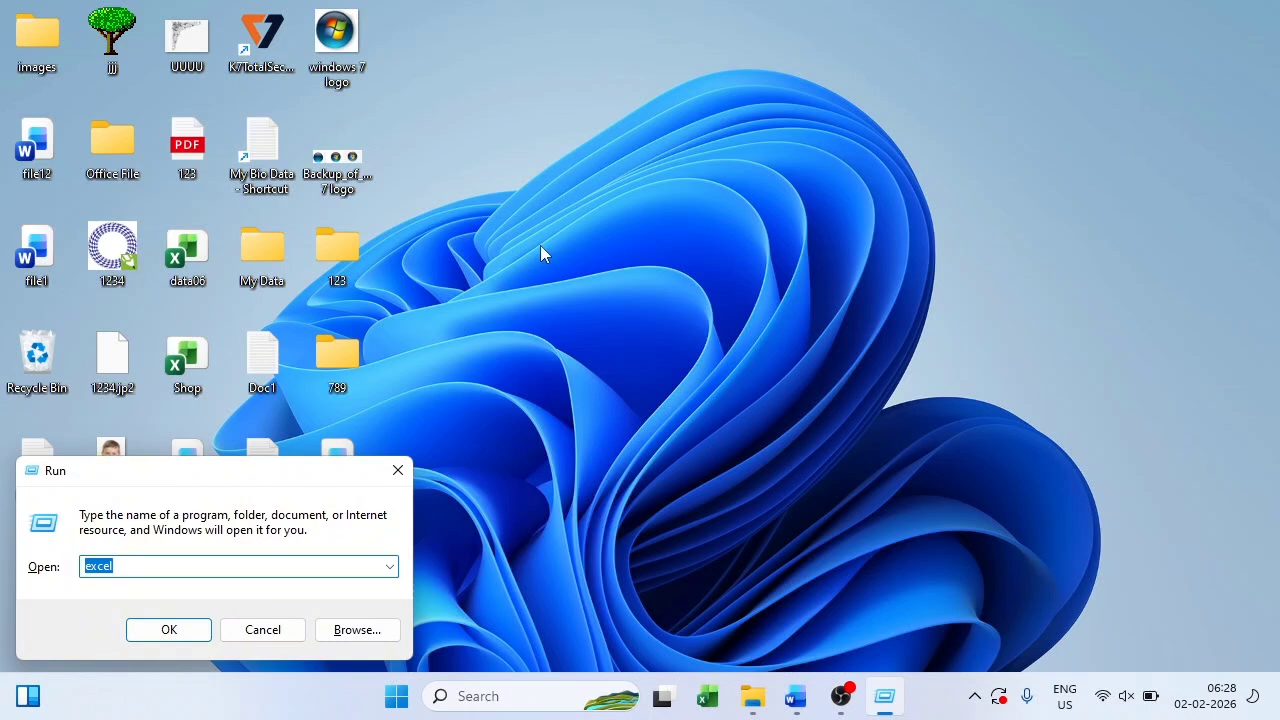
Step: Launch Photoshop by running the command photoshop
type("photo")
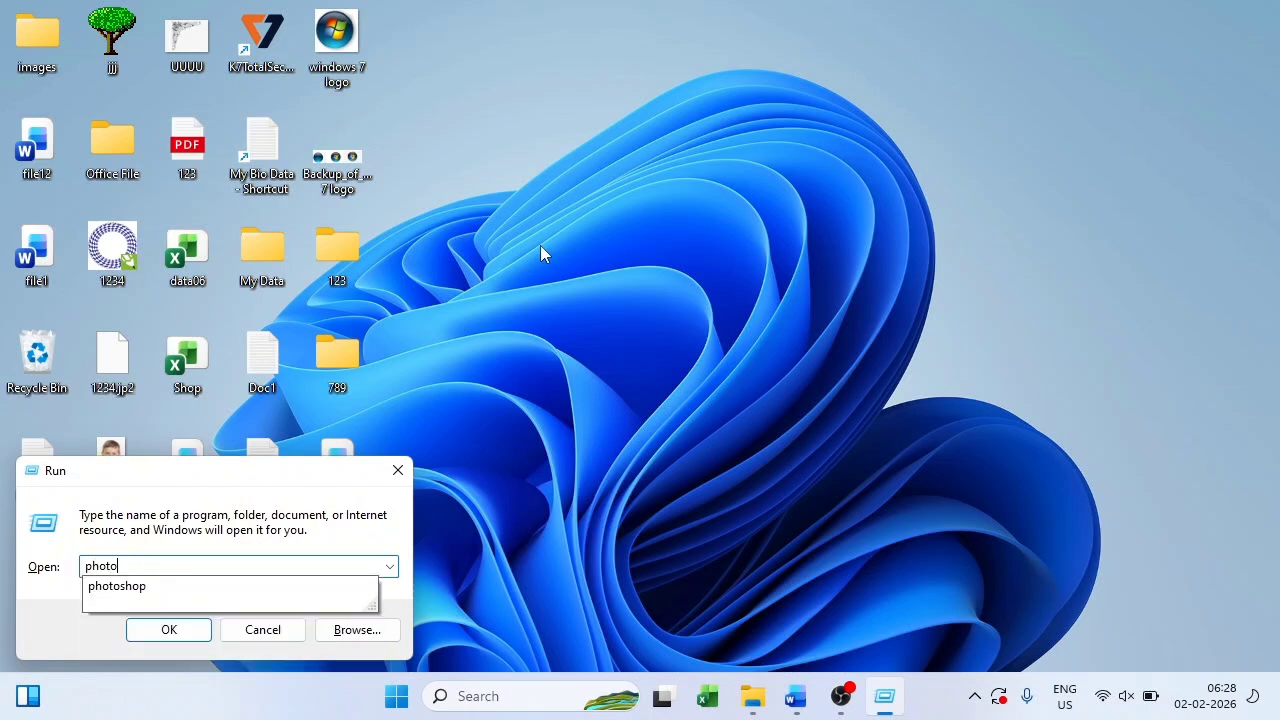
key("Down")
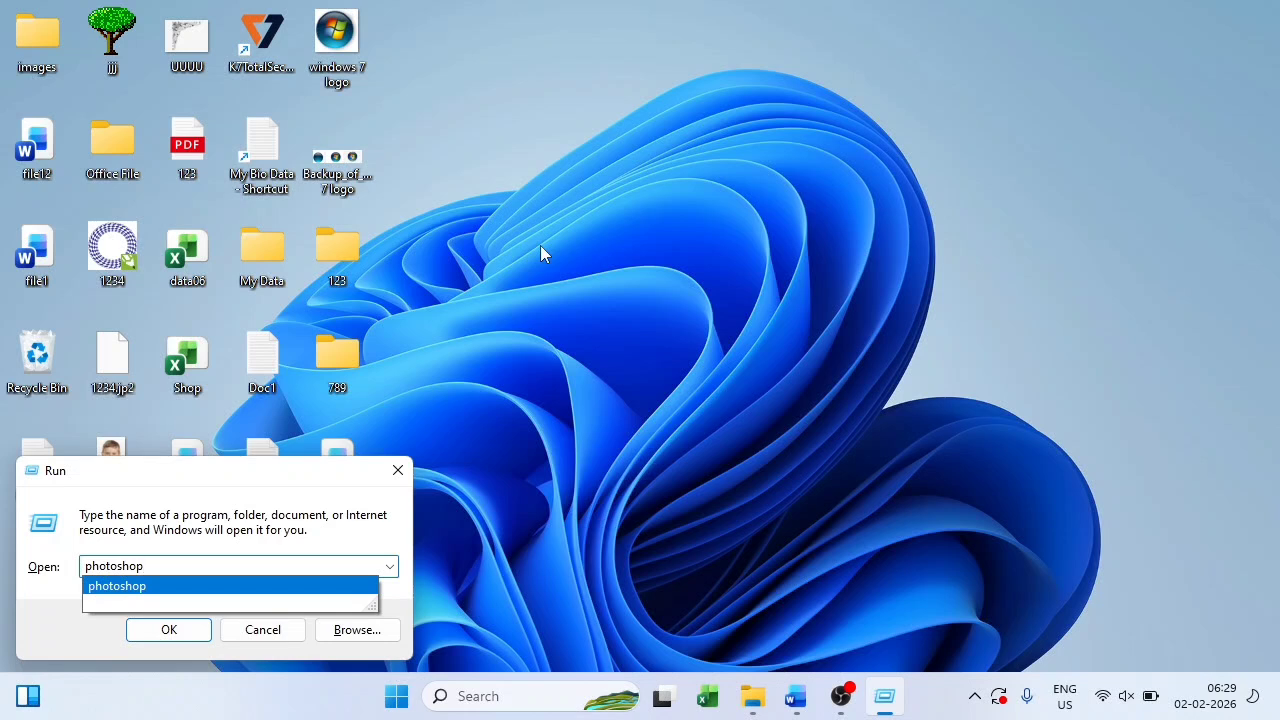
key("Return")
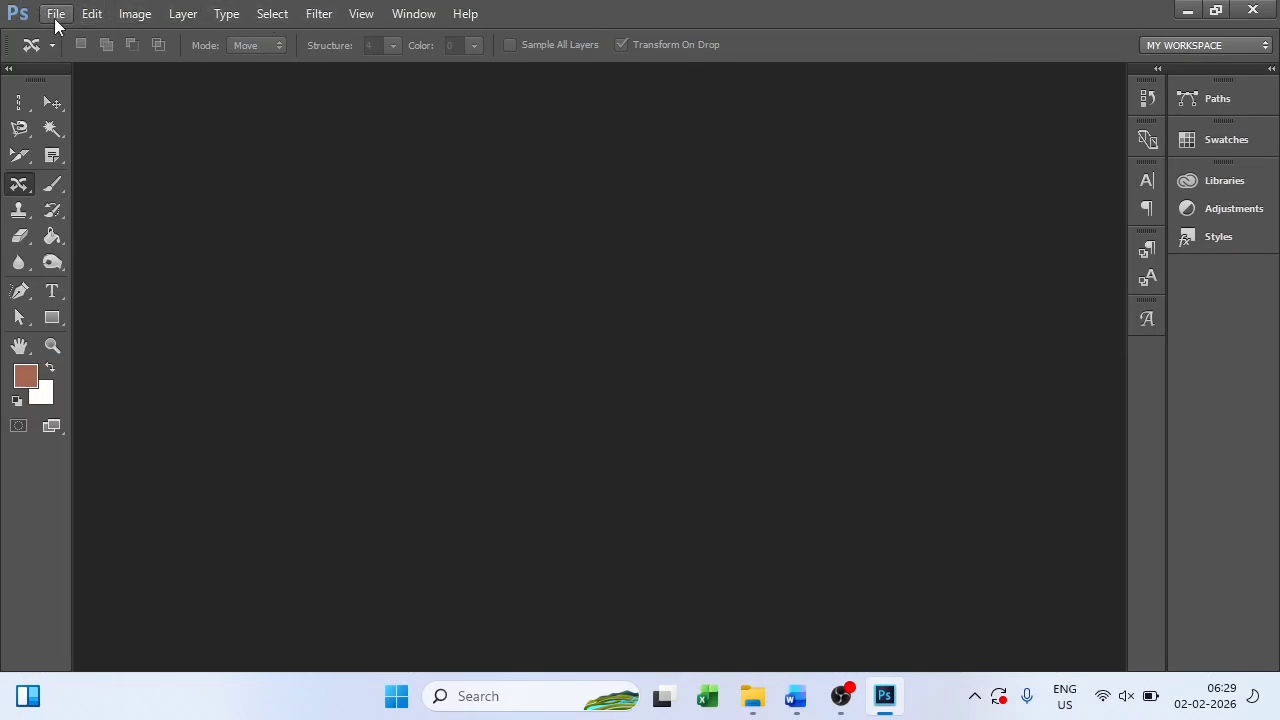
left_click(91, 13)
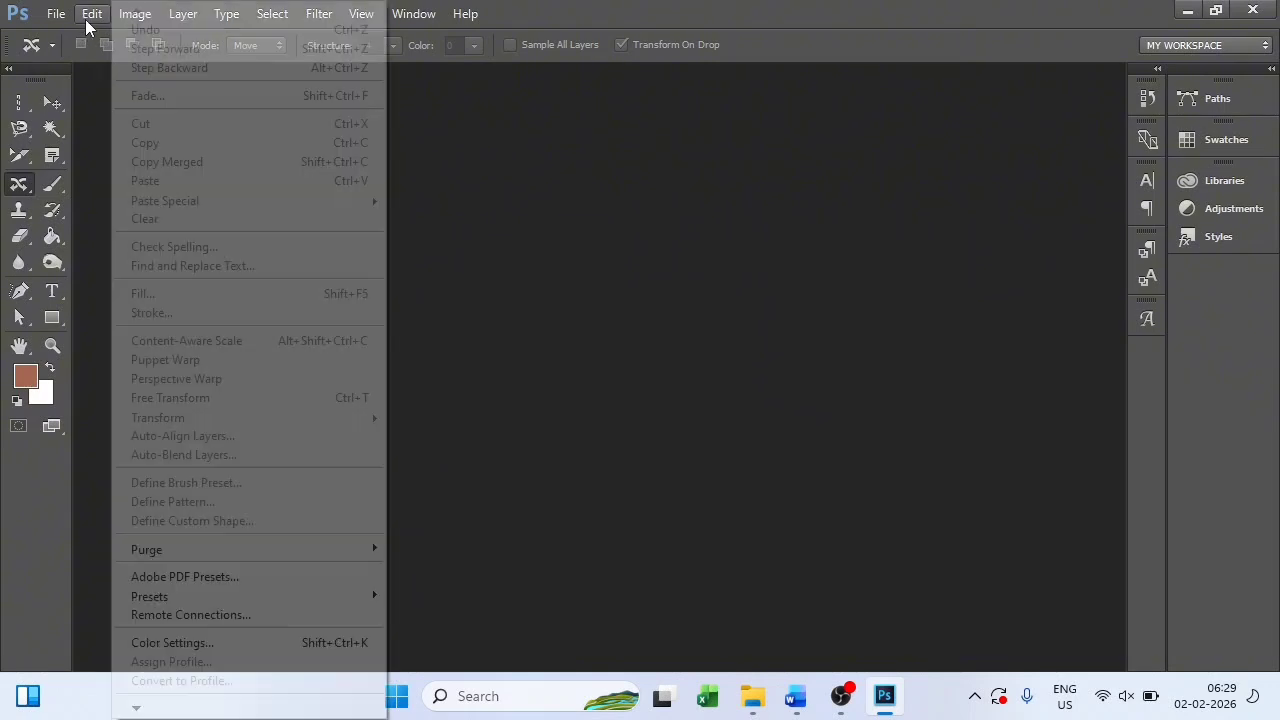
left_click(57, 14)
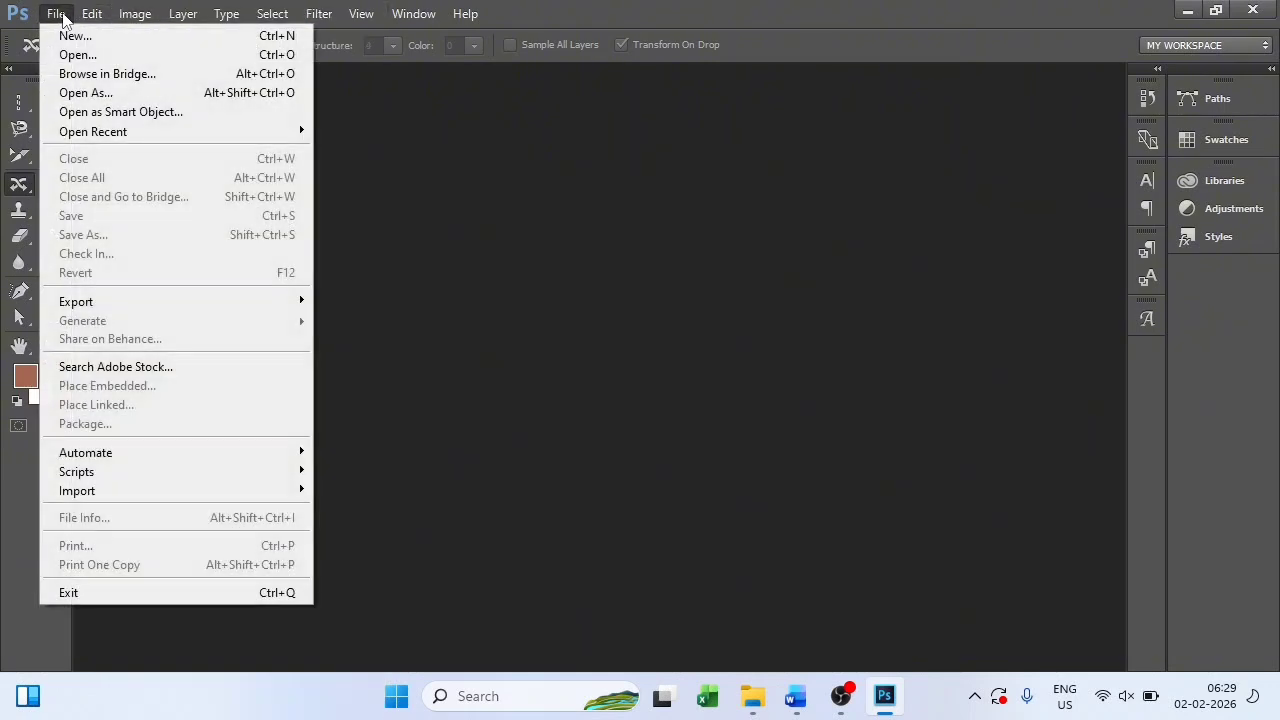
left_click(82, 222)
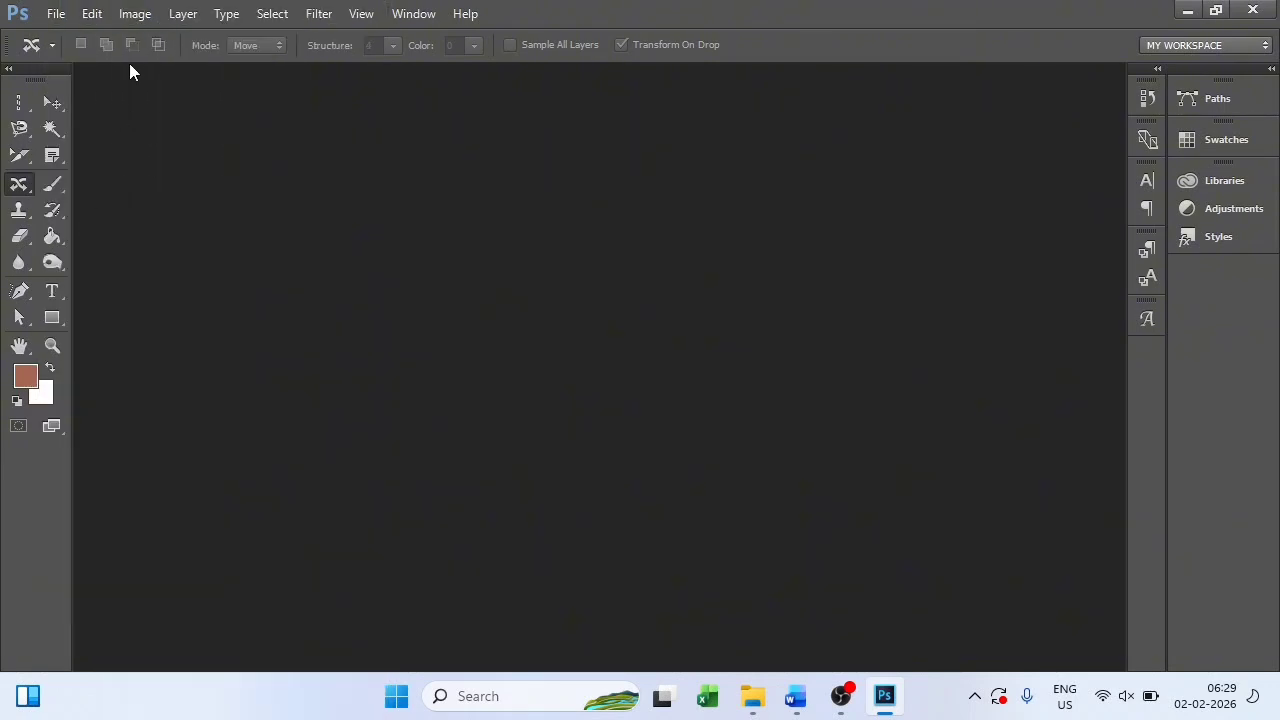
left_click(134, 13)
left_click(140, 13)
left_click(176, 14)
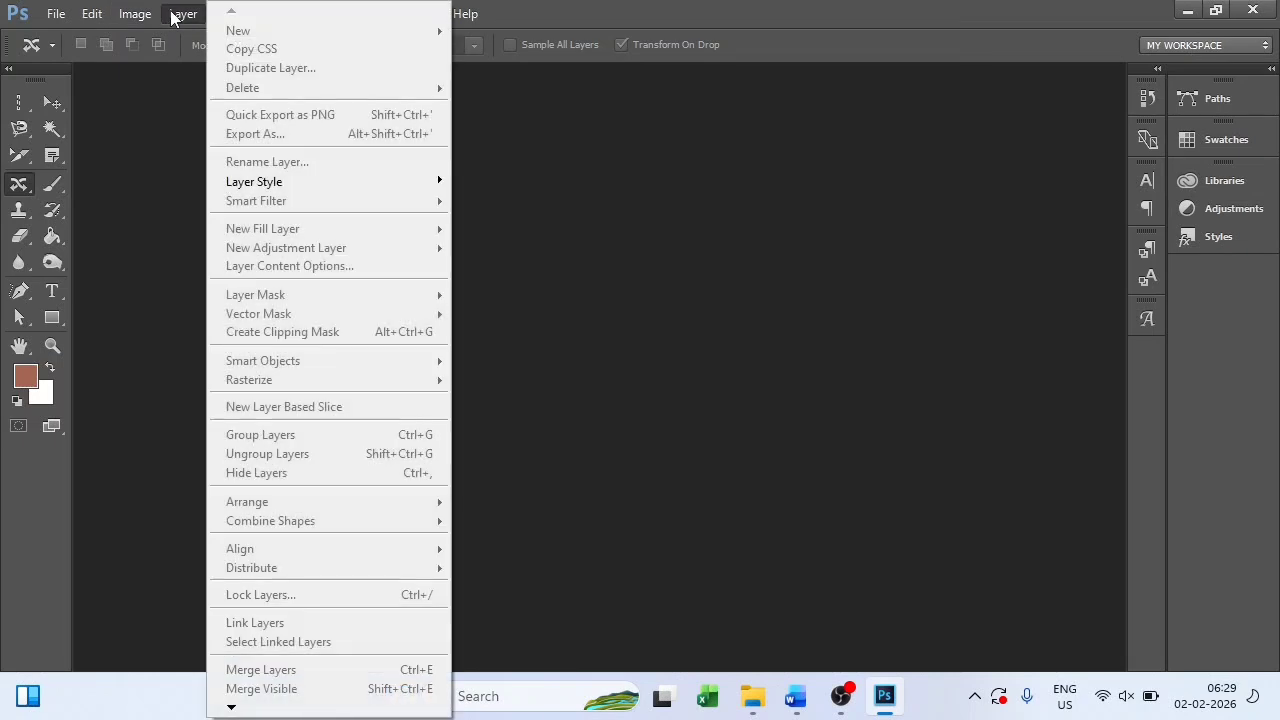
left_click(160, 170)
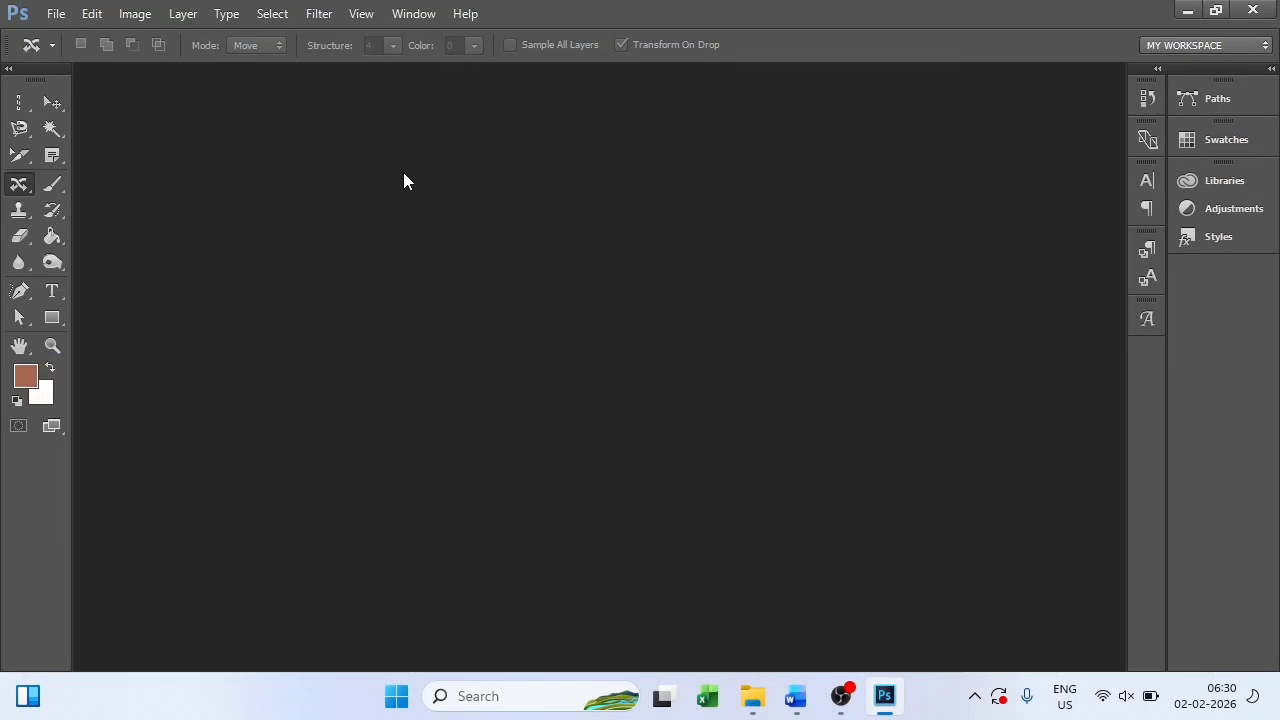
left_click(57, 16)
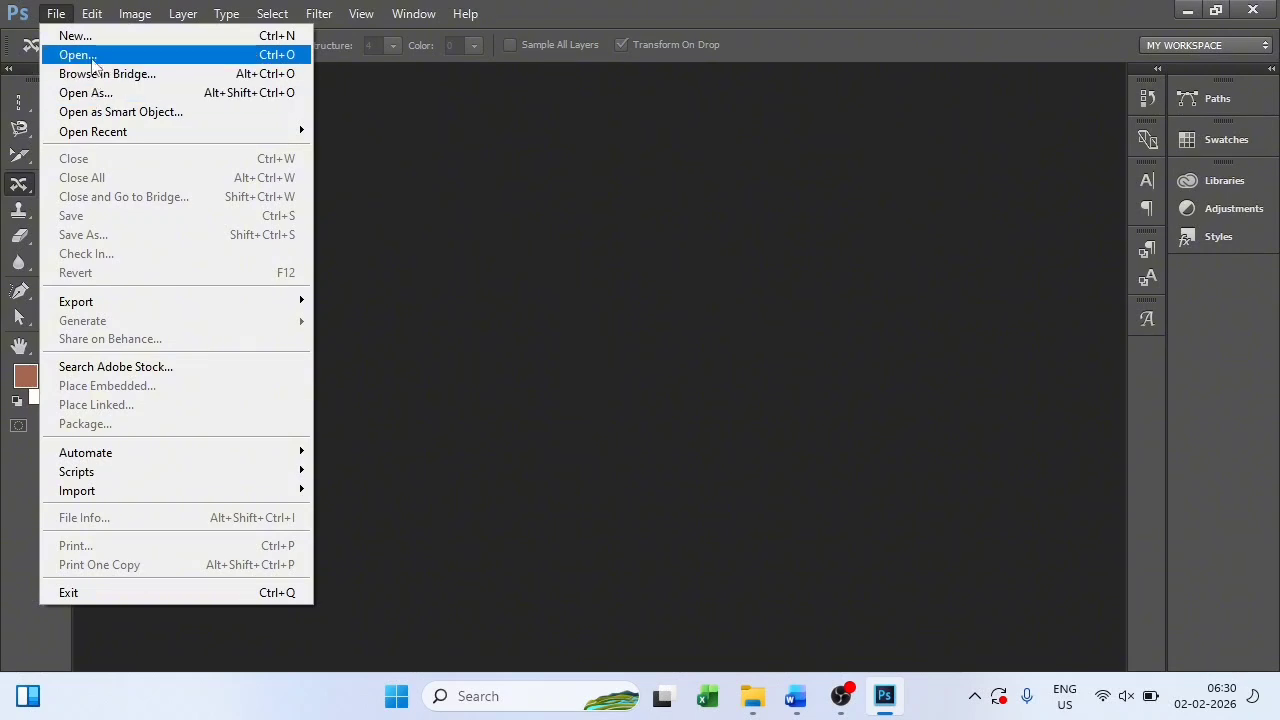
left_click(92, 59)
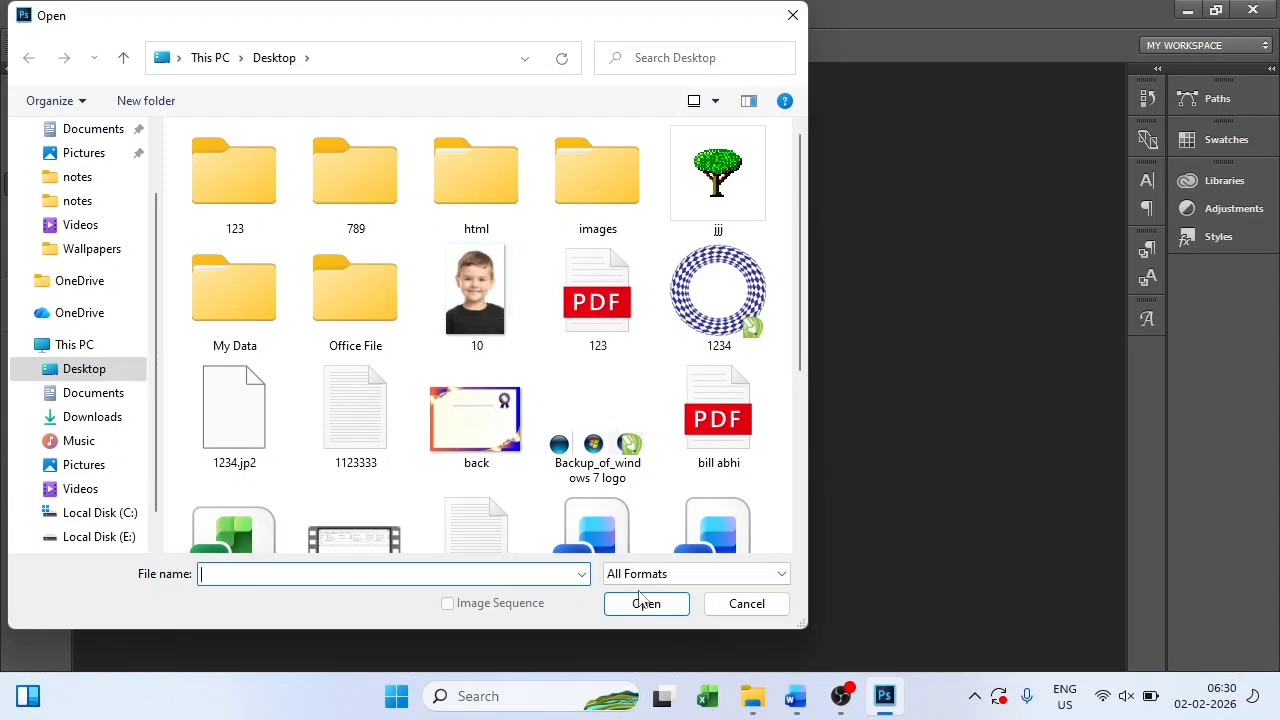
left_click(793, 17)
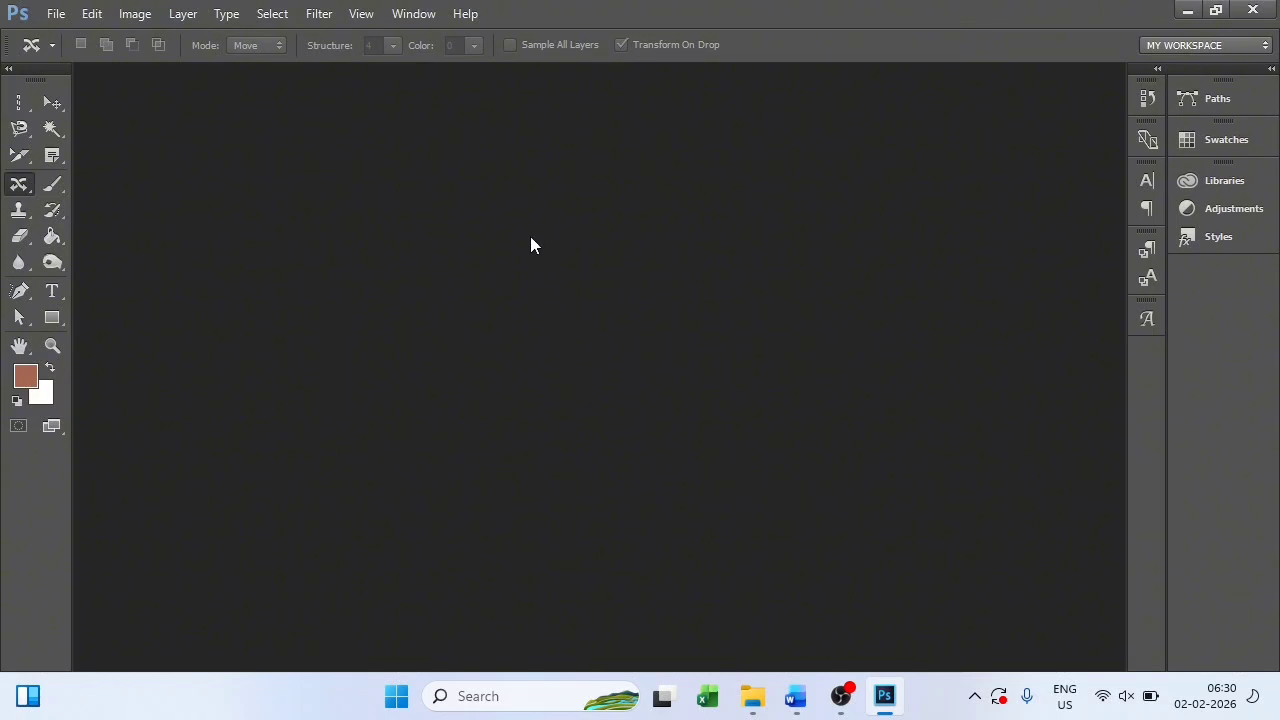
Step: Open the first aamir khan wallpaper mangal pande image, the Copy version, from the Module 1 > Wallpapers folder on Local Disk (E:)
double_click(539, 290)
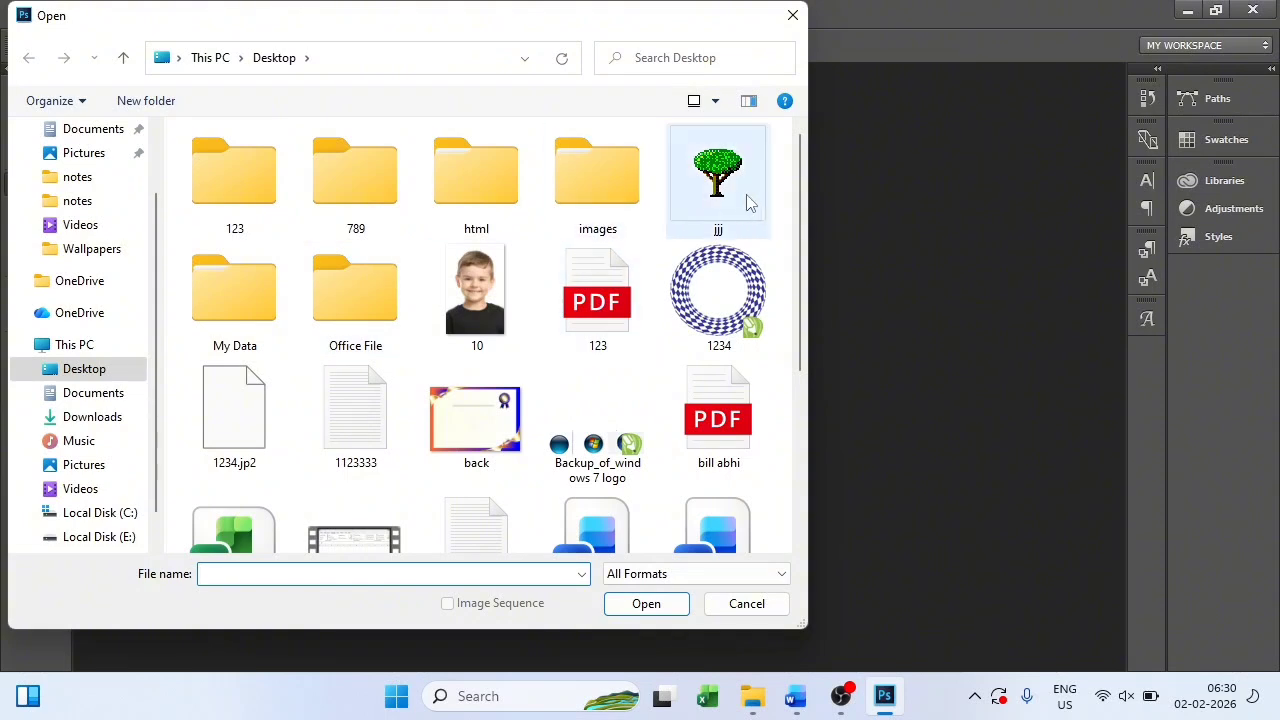
scroll(805, 330, "down", 3)
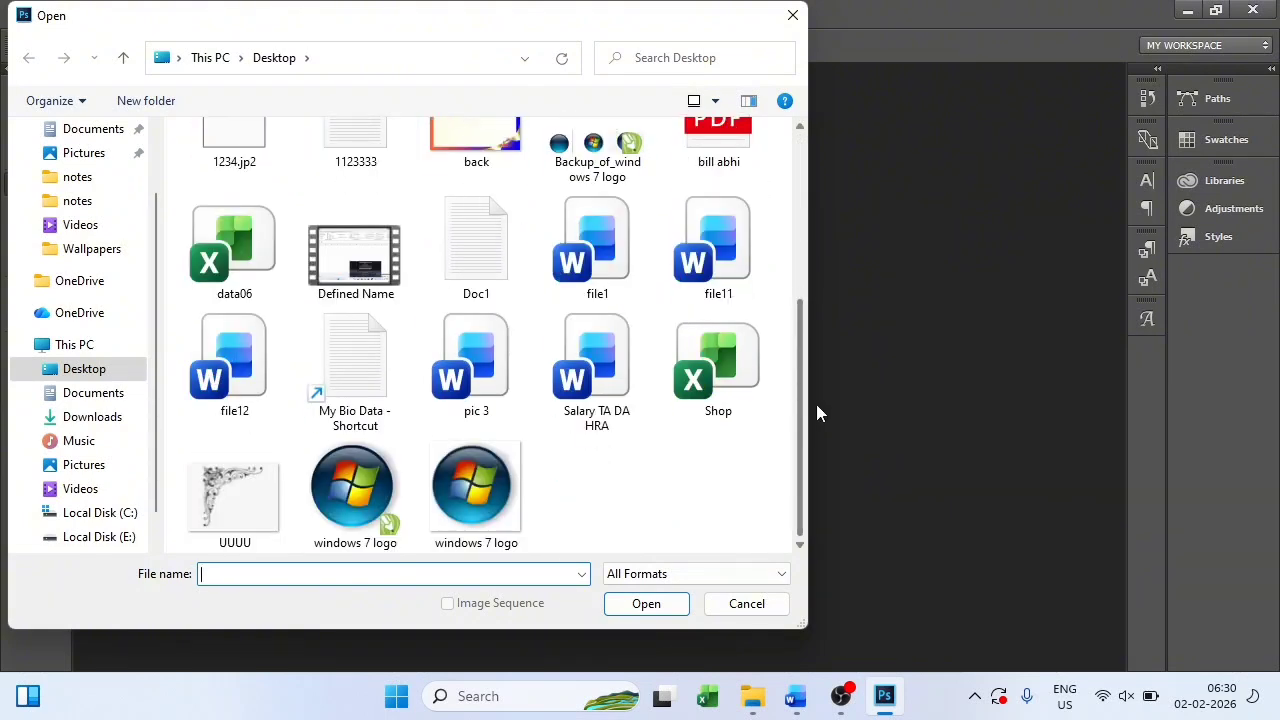
scroll(803, 266, "up", 3)
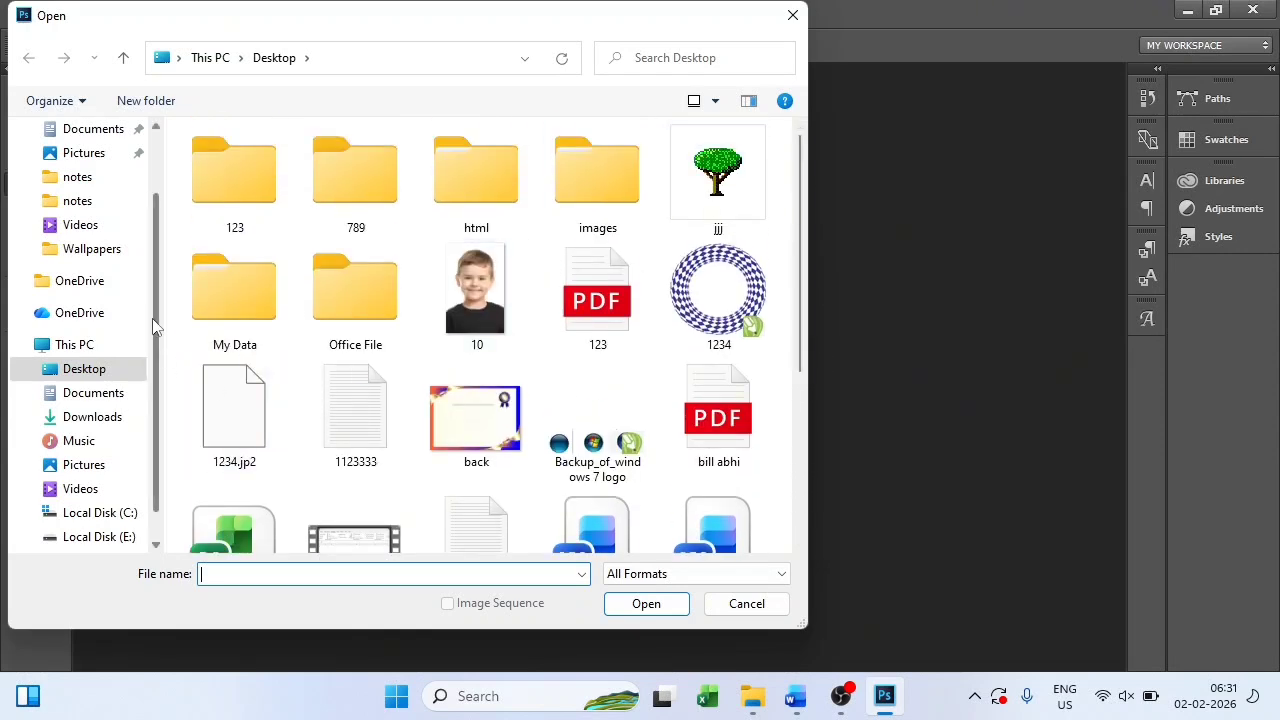
scroll(160, 330, "down", 1)
left_click(121, 499)
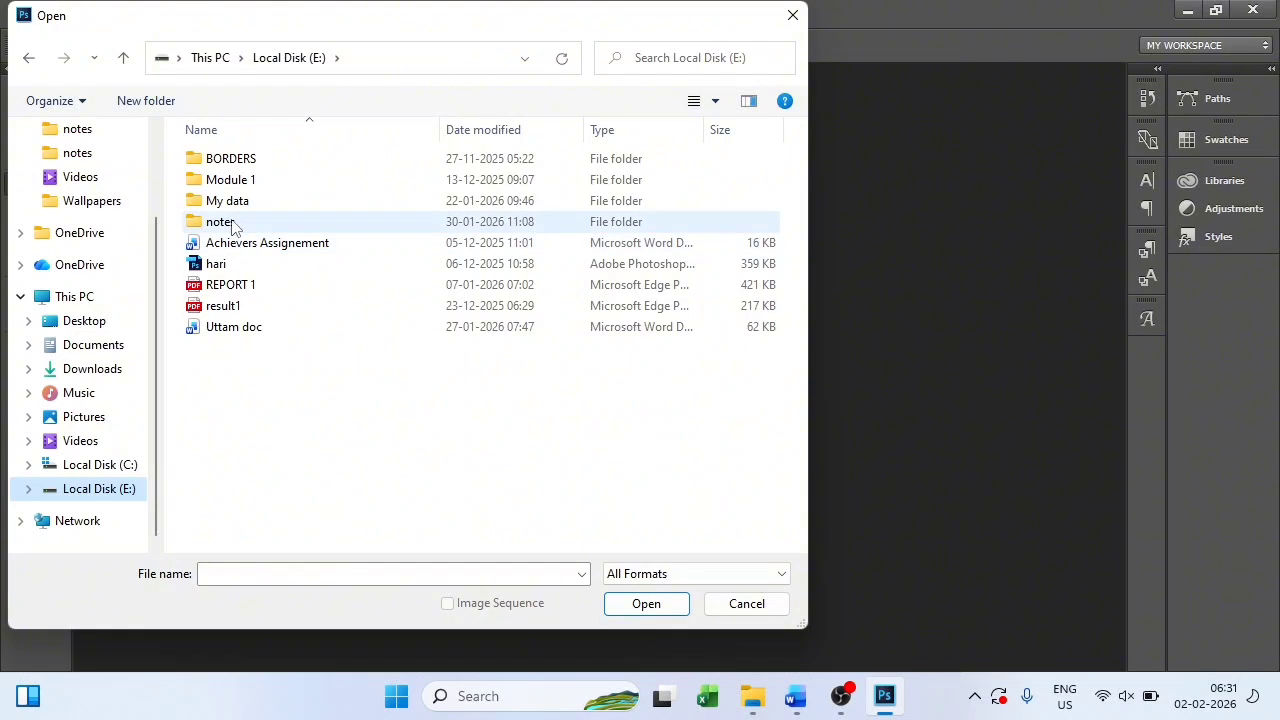
double_click(251, 181)
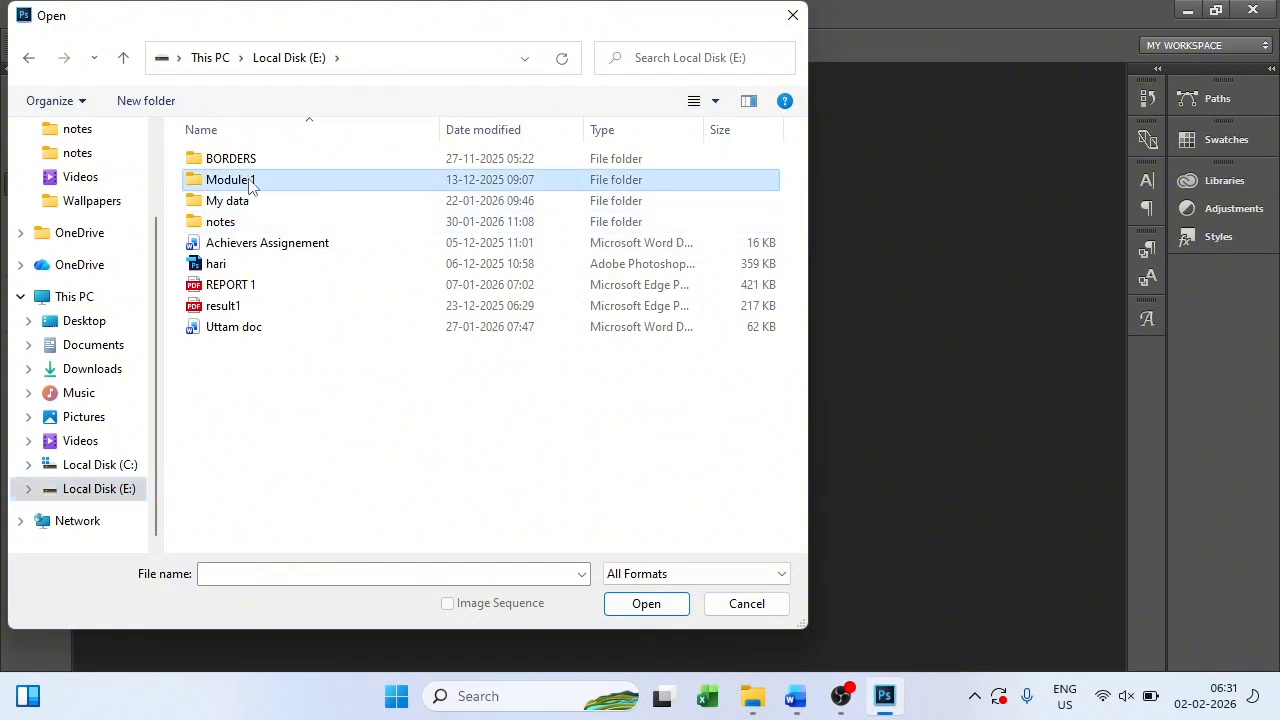
double_click(251, 159)
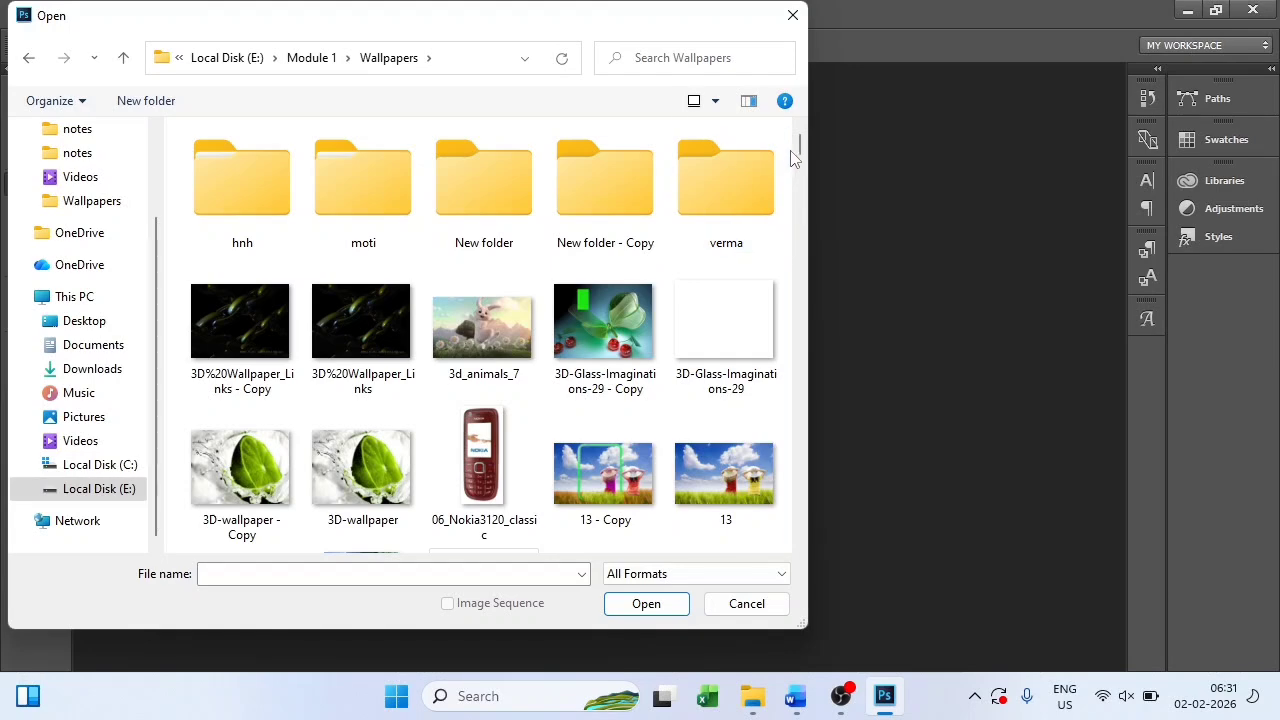
left_click_drag(803, 160, 814, 259)
left_click(722, 210)
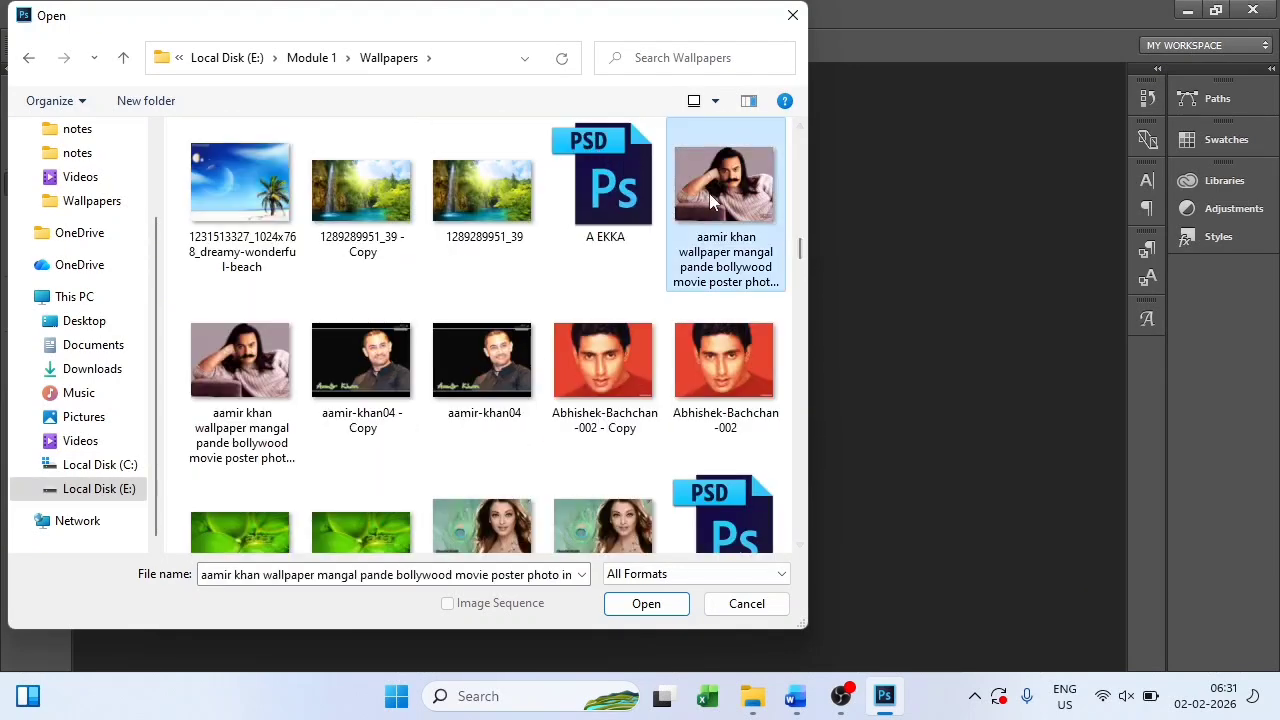
left_click(654, 612)
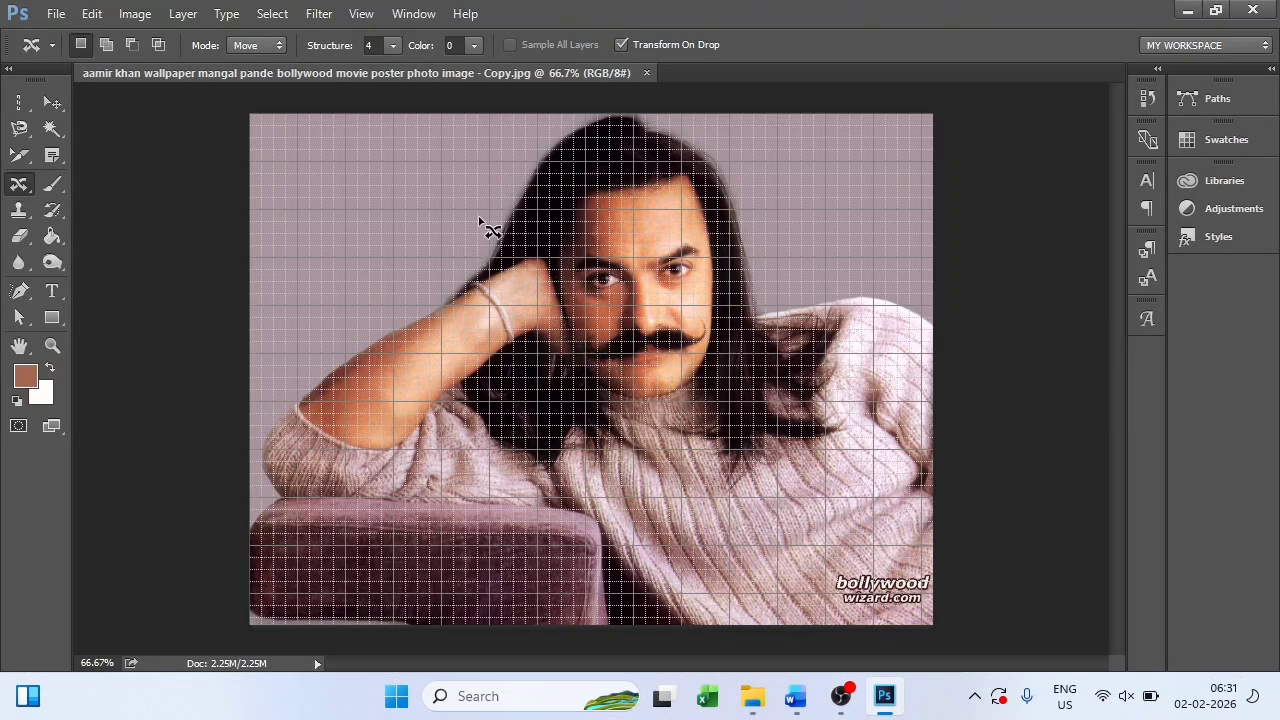
Step: Turn off Extras to hide the grid and undock the image into its own floating window
left_click(365, 17)
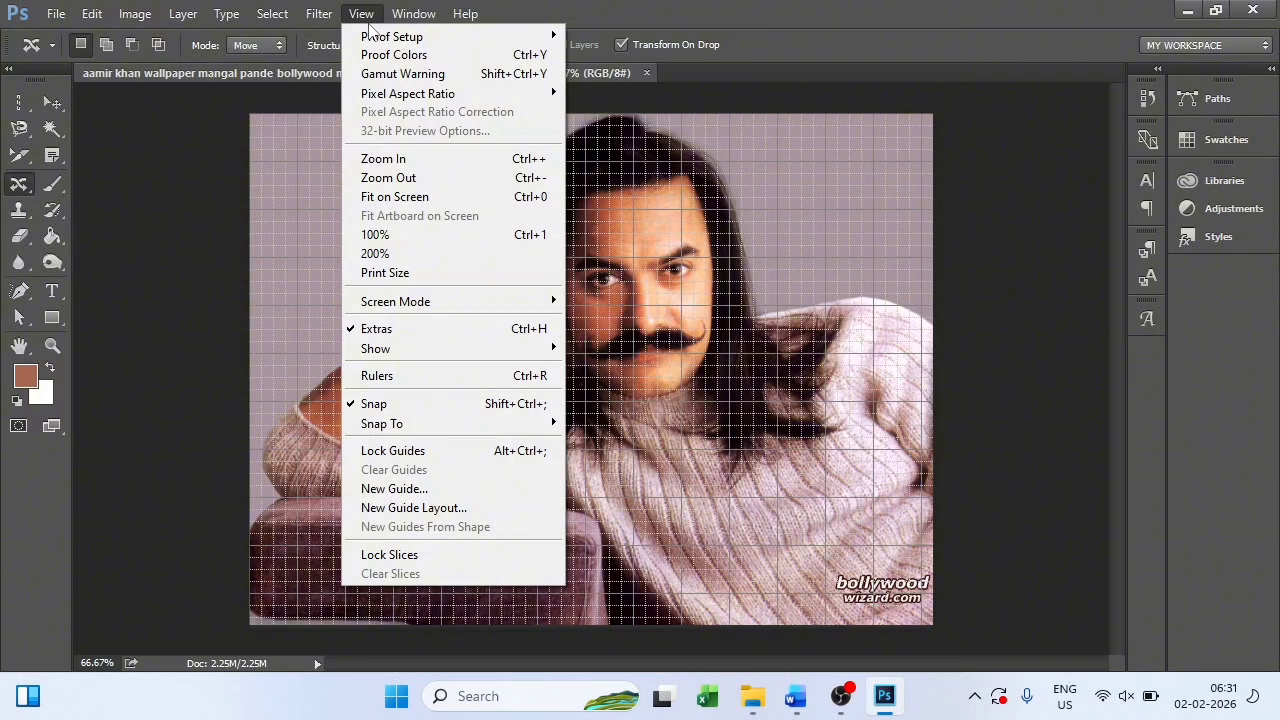
left_click(400, 332)
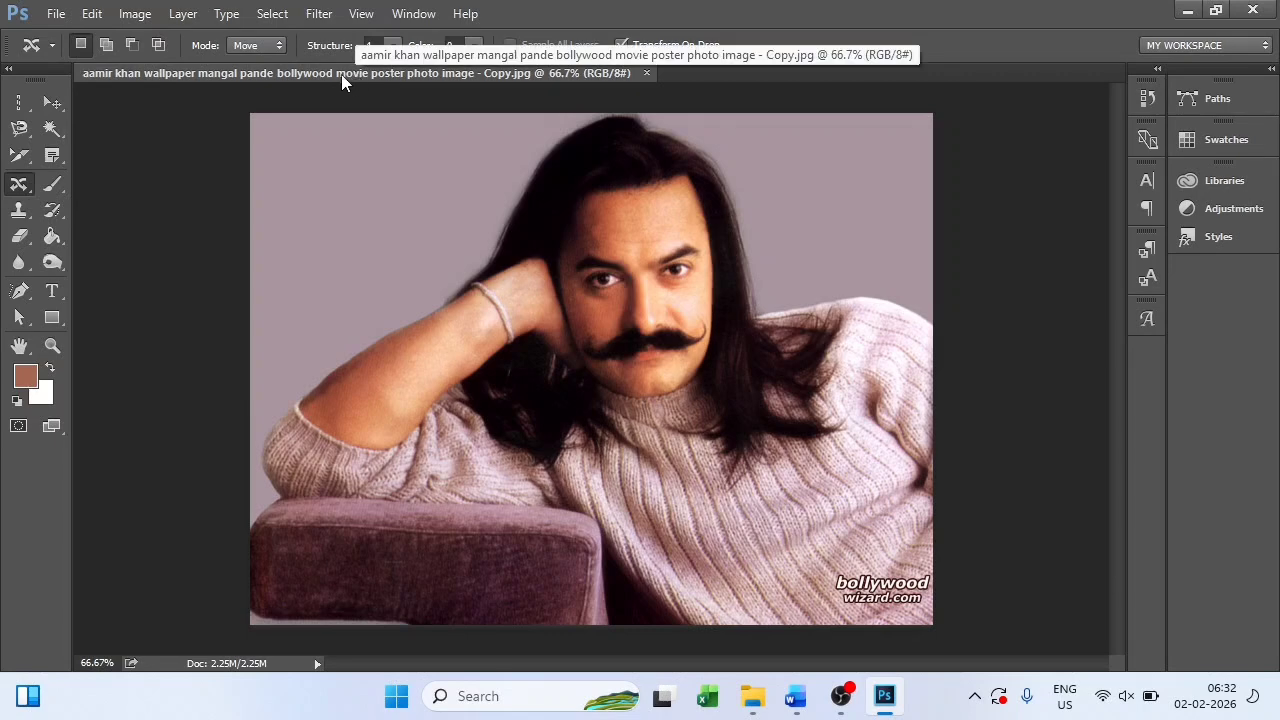
left_click_drag(341, 74, 568, 97)
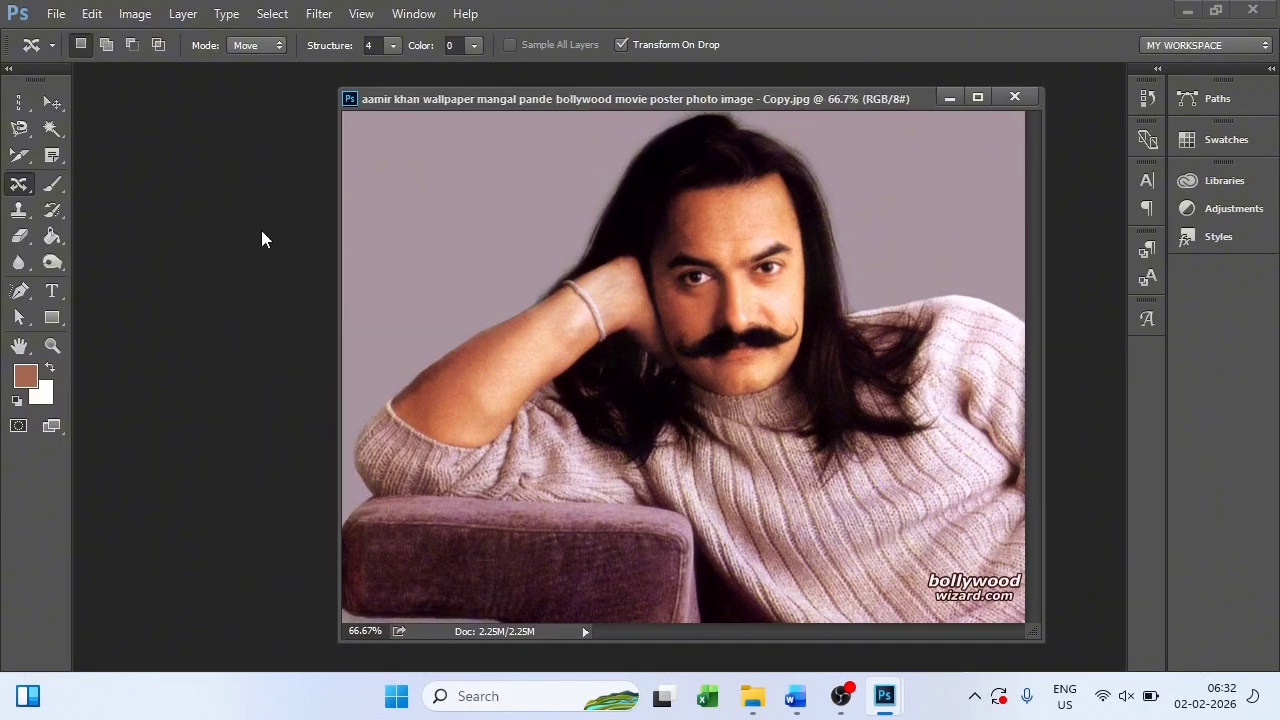
left_click_drag(650, 101, 697, 101)
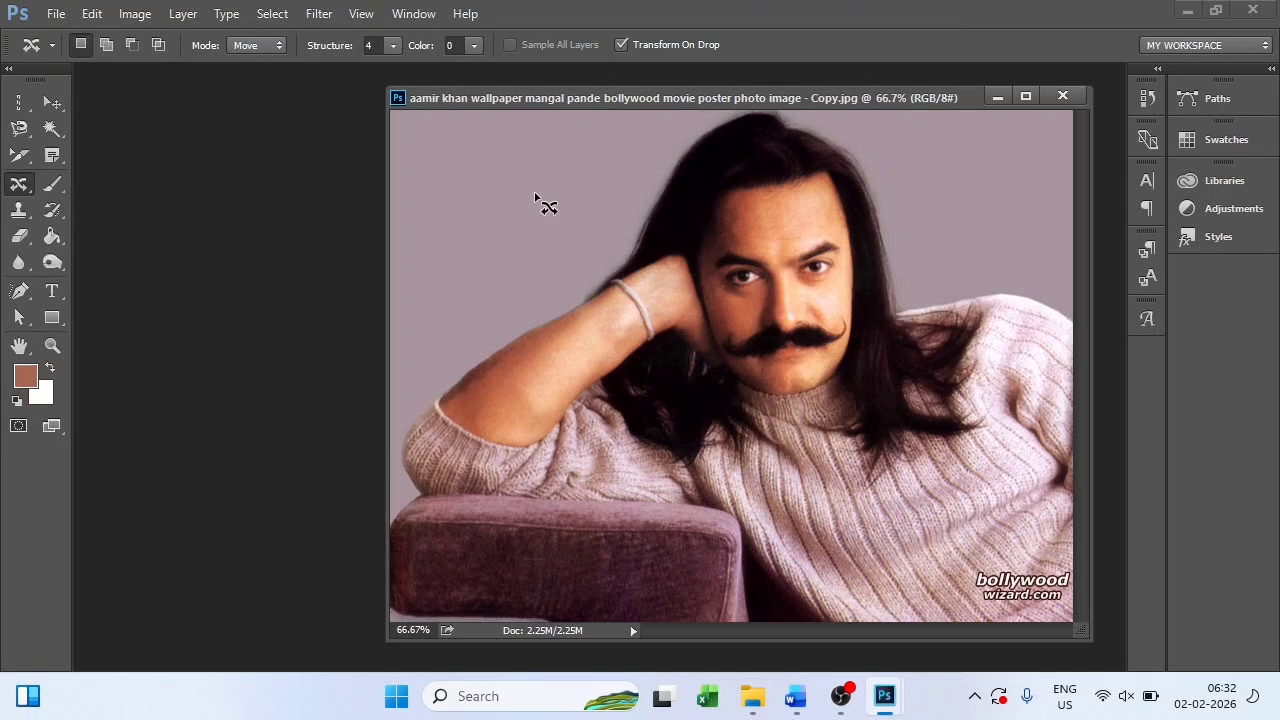
Step: Examine the tools grouped under the marquee, lasso, slice, healing, stamp, eraser and blur tools
left_click(29, 110)
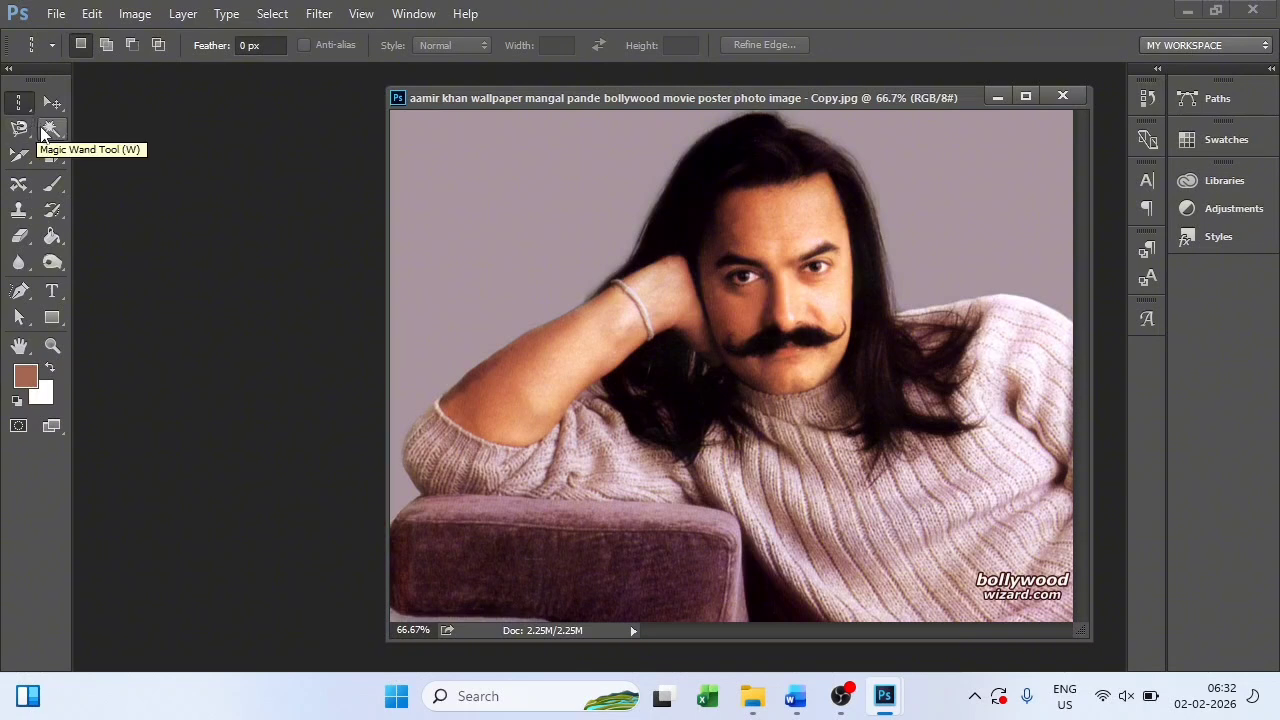
left_click(66, 114)
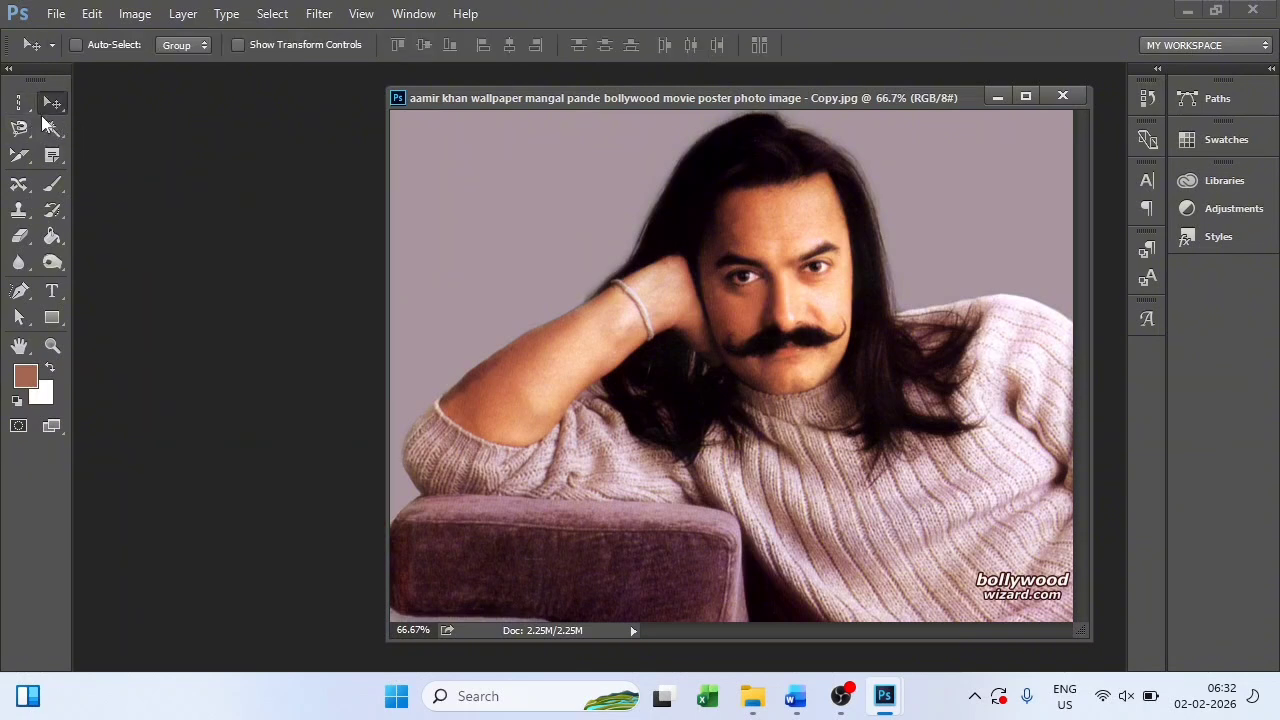
left_click(28, 117)
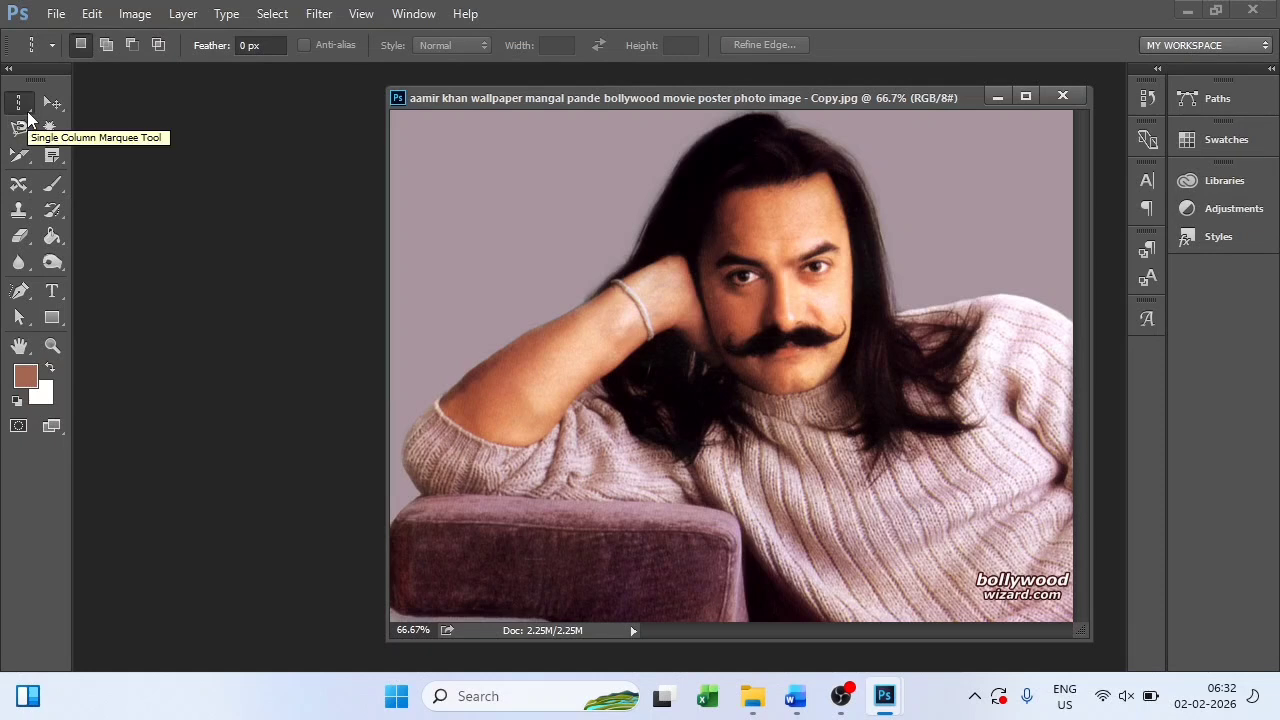
right_click(27, 113)
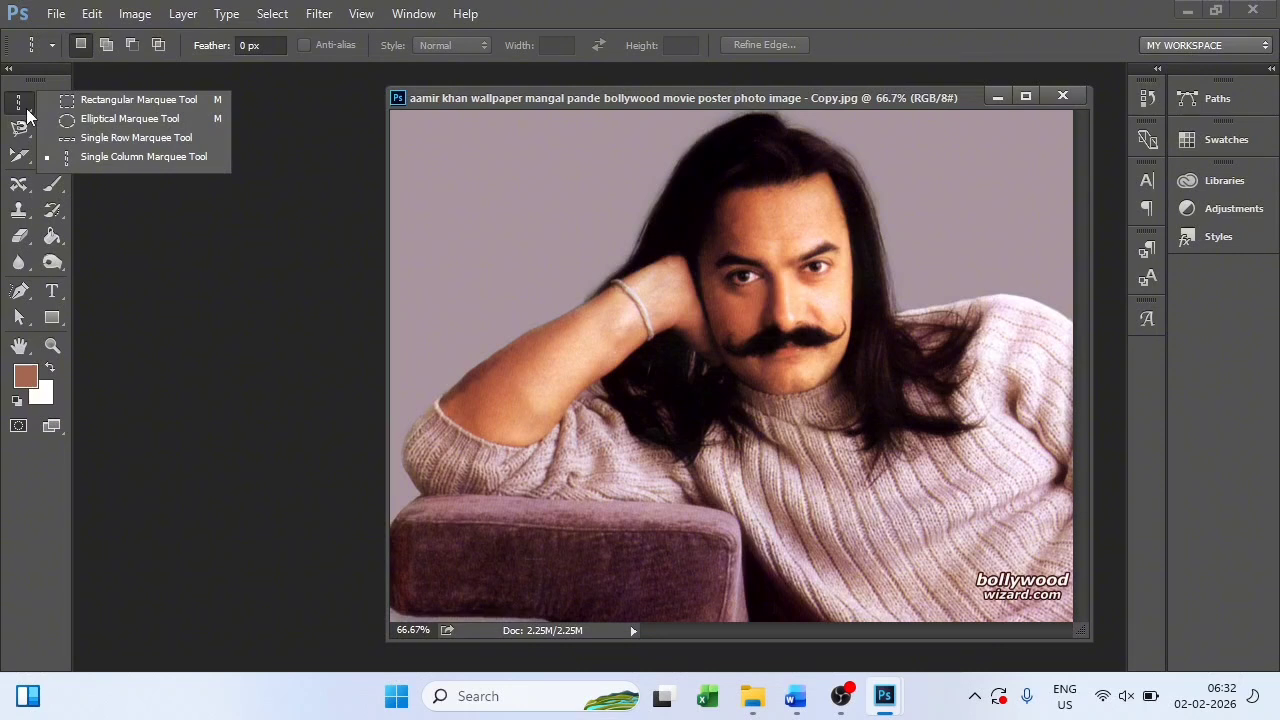
left_click(19, 126)
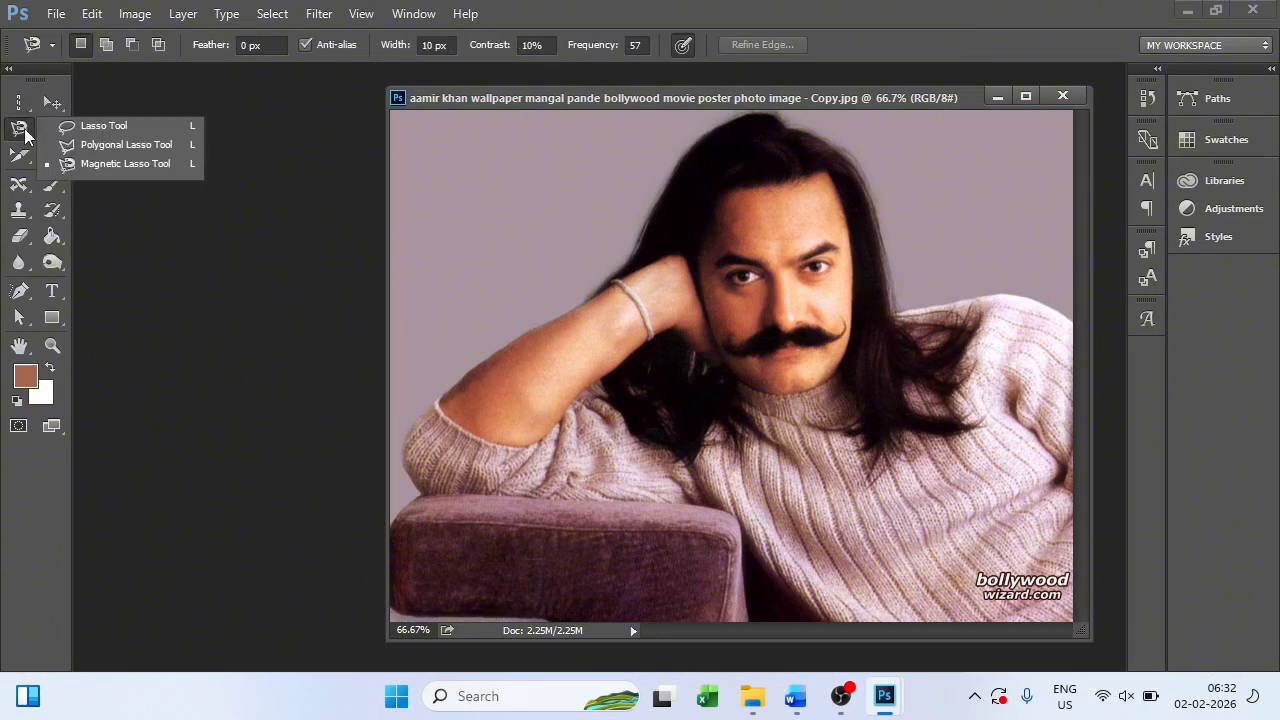
left_click(20, 157)
left_click(19, 184)
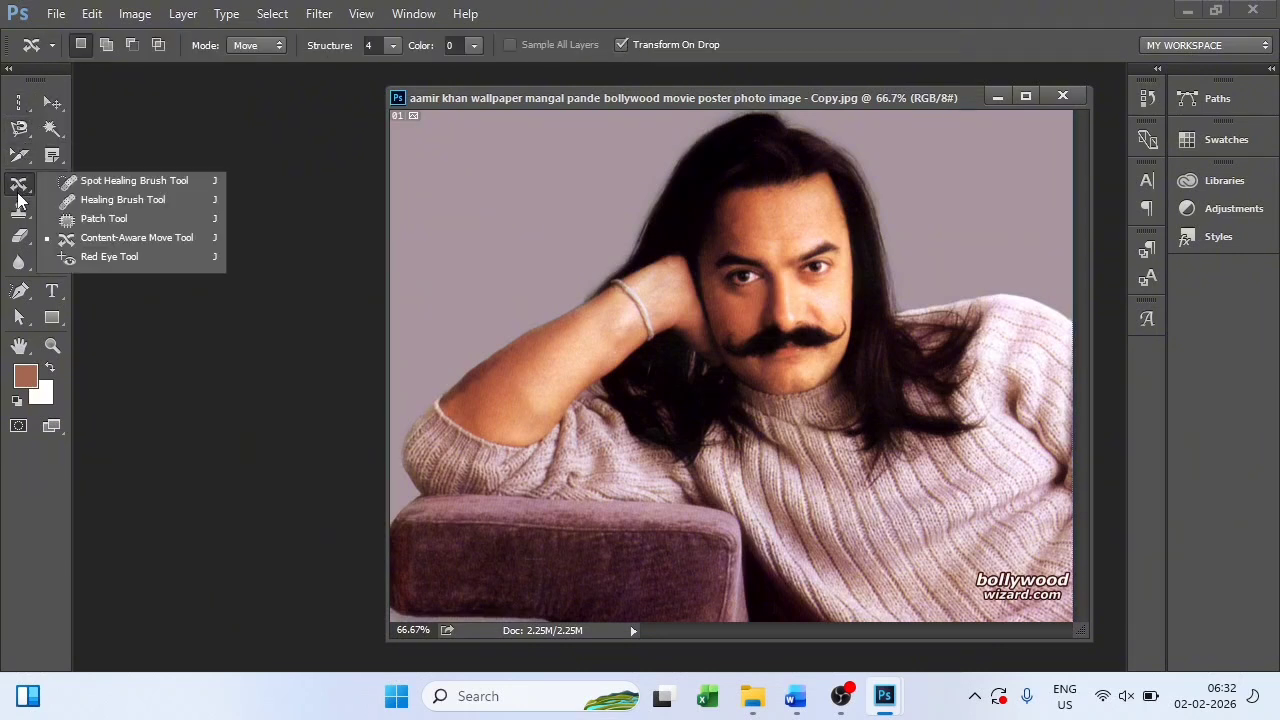
left_click(18, 211)
left_click(19, 236)
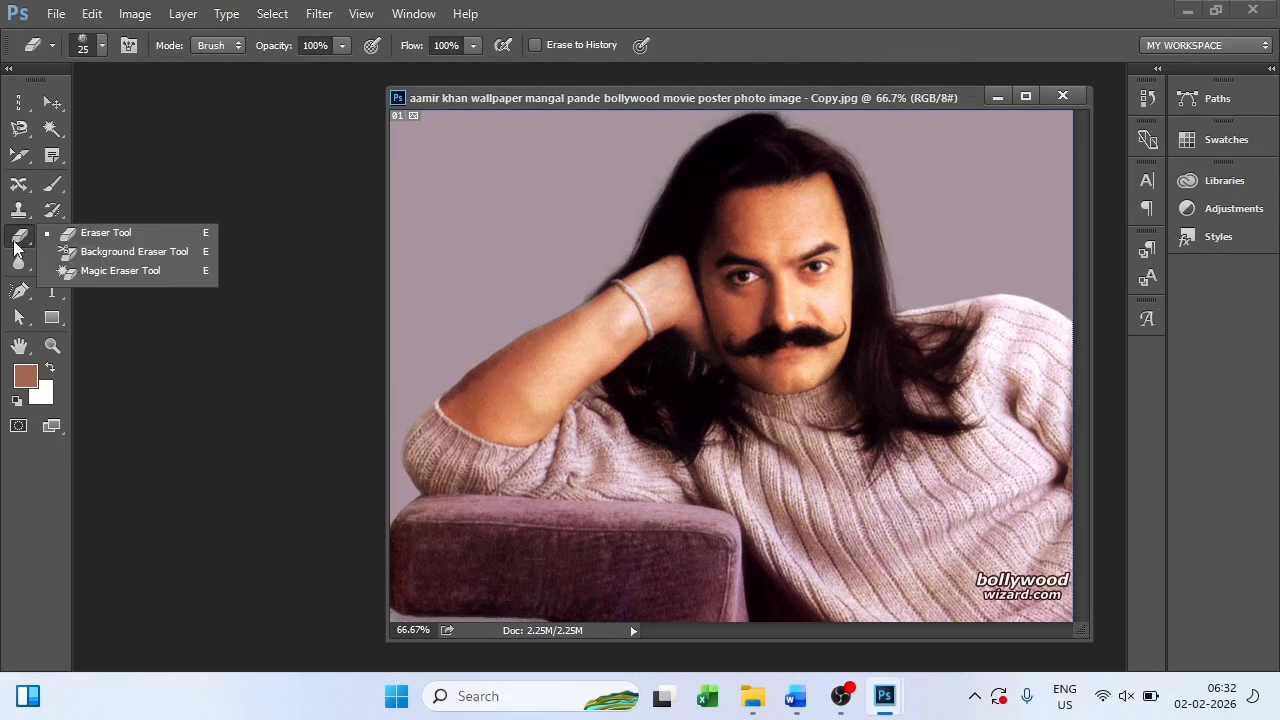
left_click(18, 262)
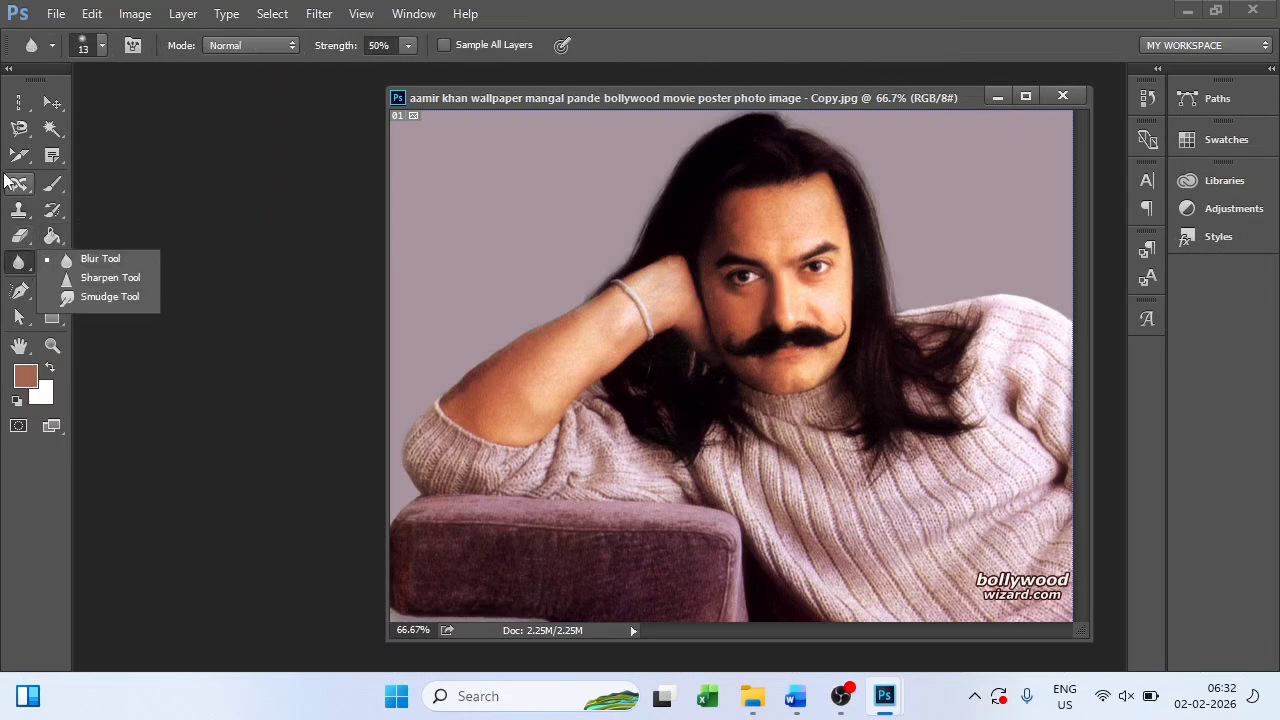
Step: Draw a rectangular marquee selection around the man's face, from the hairline down to the chin
left_click(22, 101)
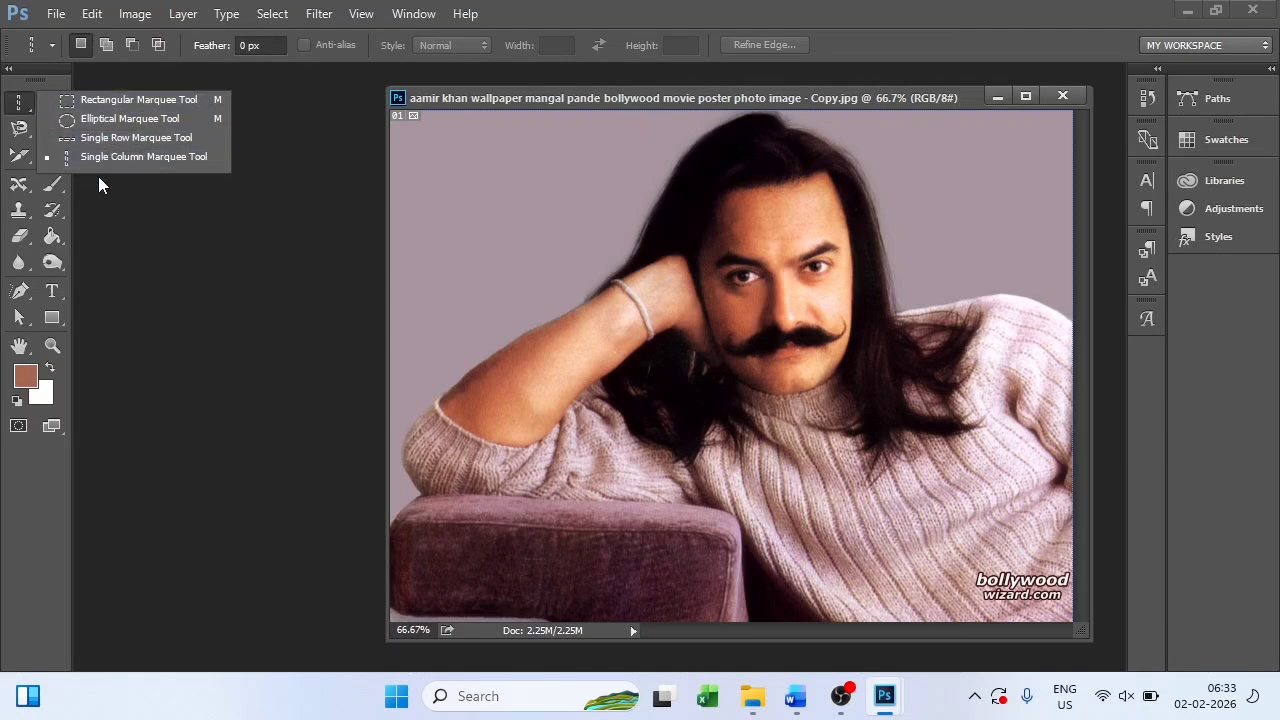
left_click(106, 101)
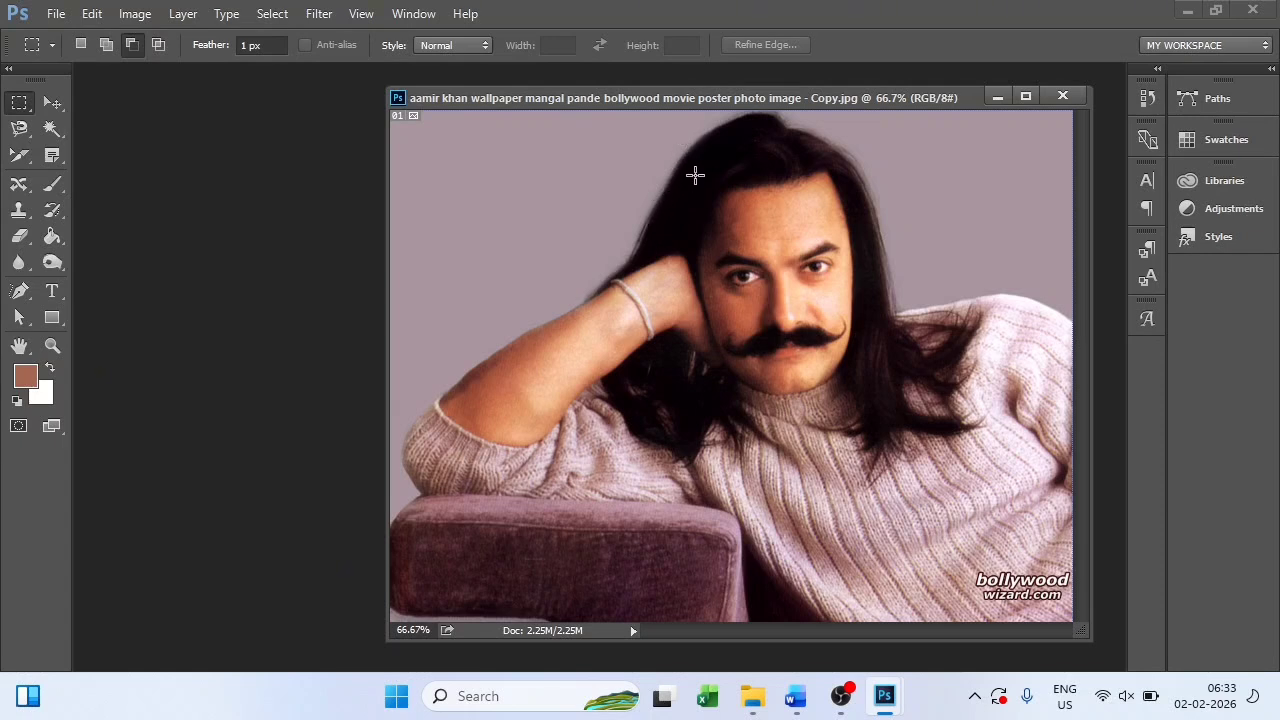
left_click_drag(695, 175, 864, 397)
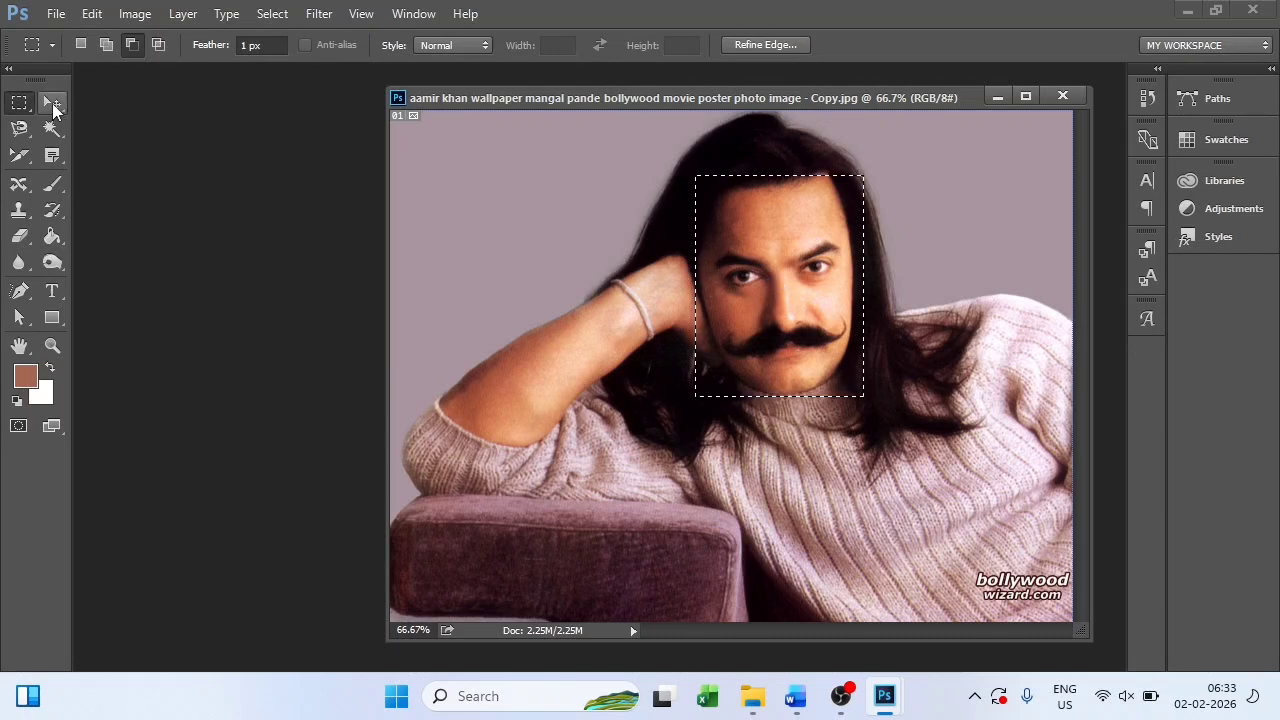
Step: Undock the tools panel and place it beside the floating image window
left_click_drag(43, 73, 280, 131)
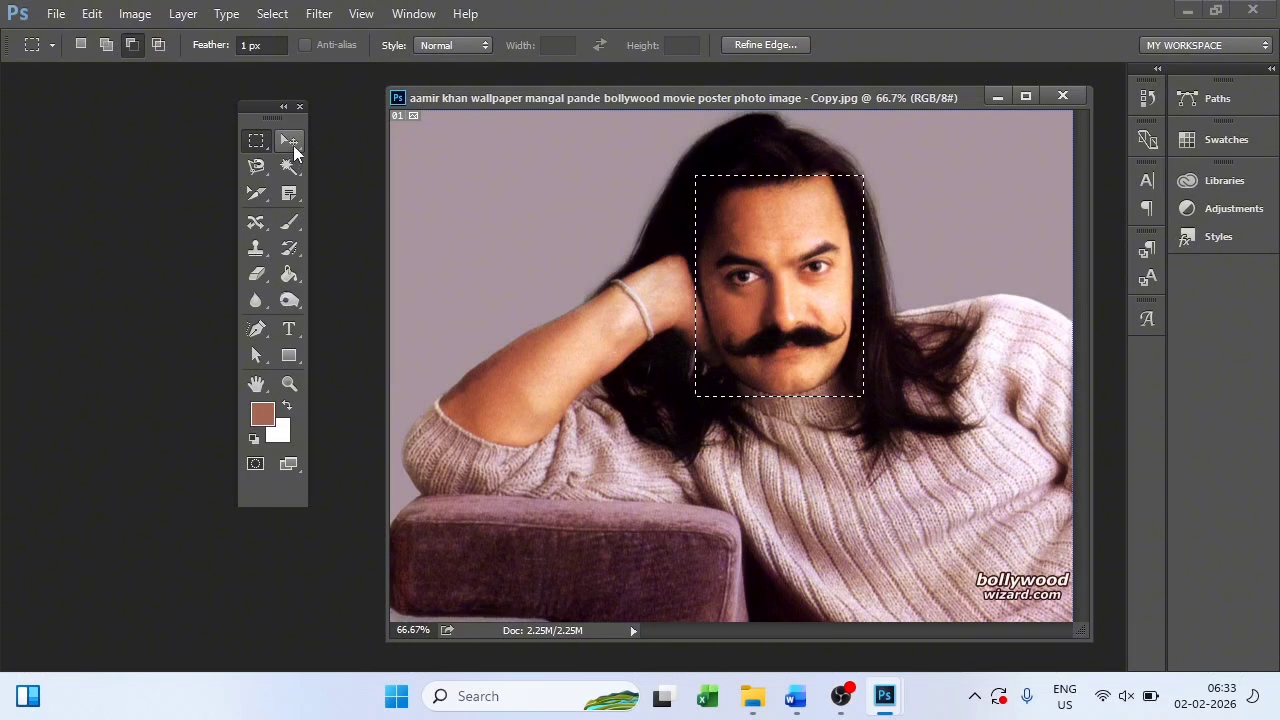
Step: Move the selected rectangular face area onto the empty background above the raised forearm with the Move tool
right_click(255, 143)
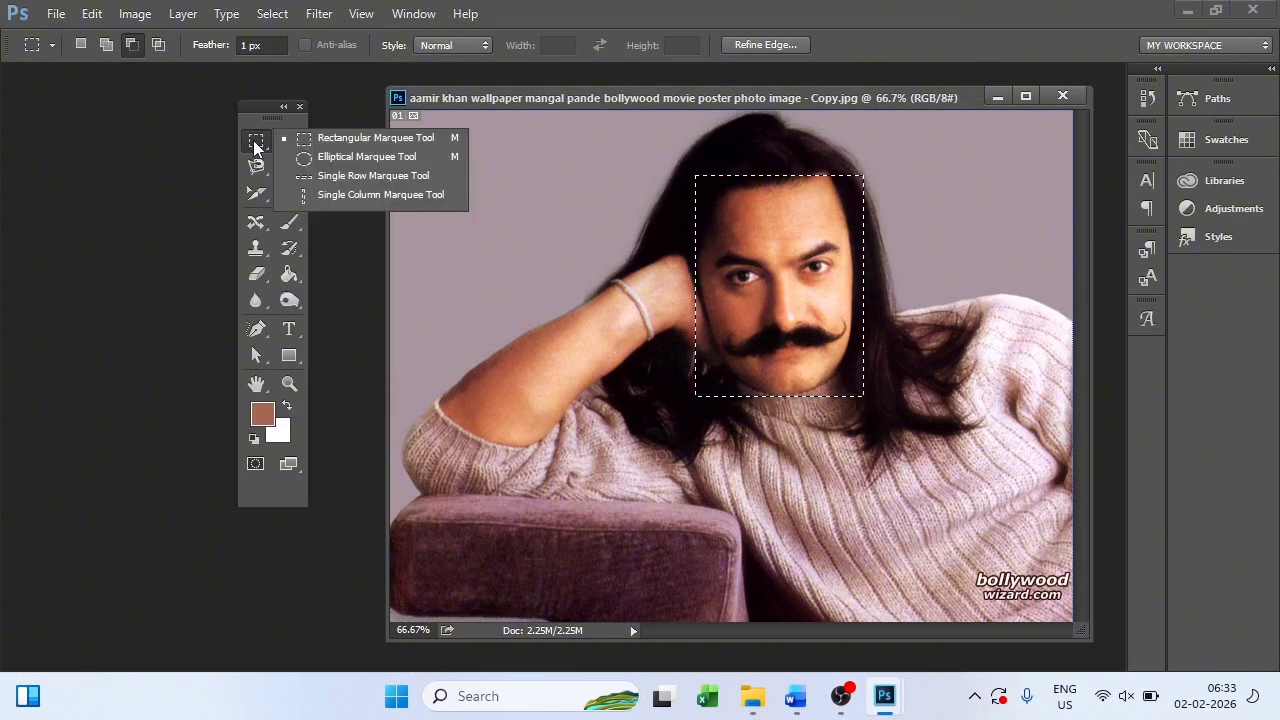
left_click(258, 140)
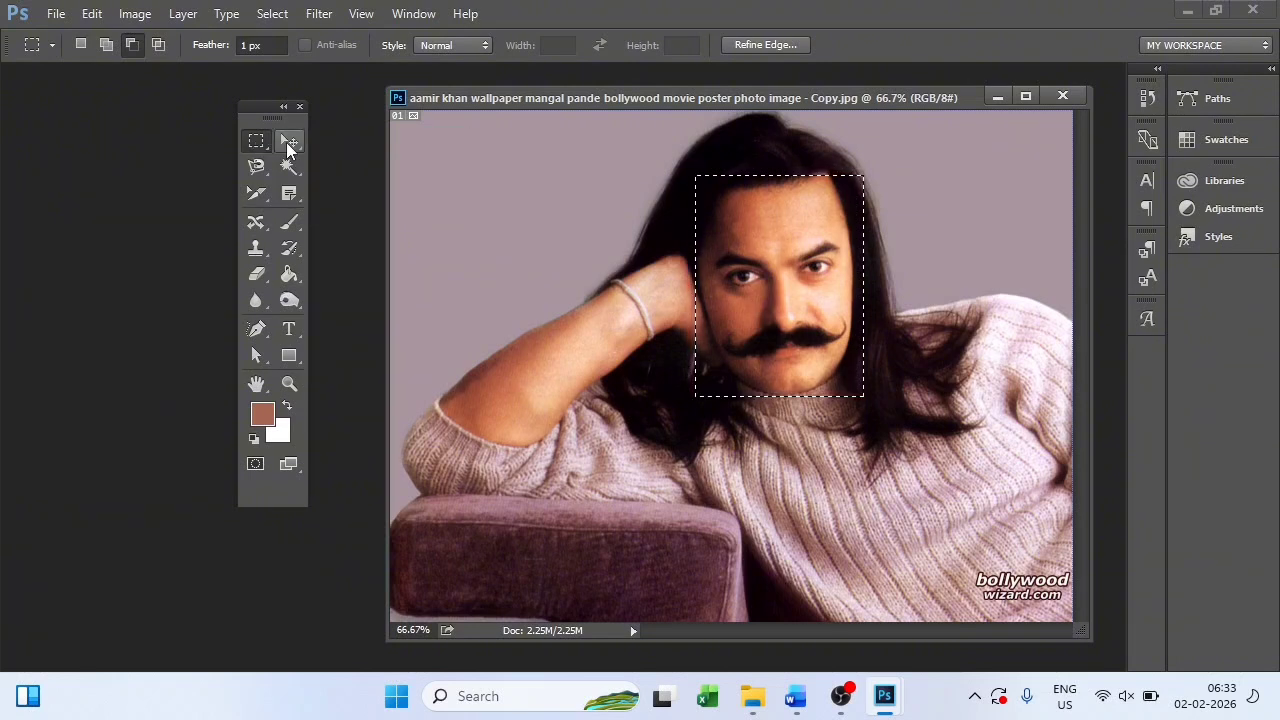
left_click(287, 147)
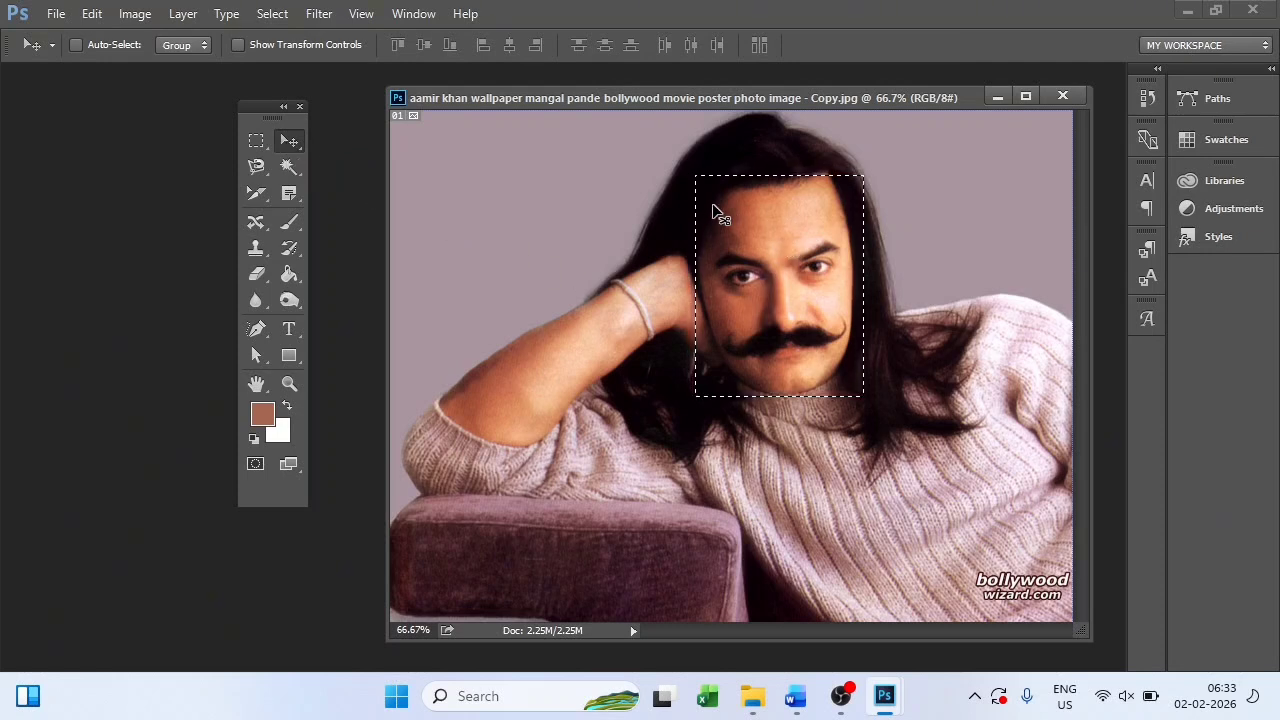
left_click_drag(737, 220, 445, 226)
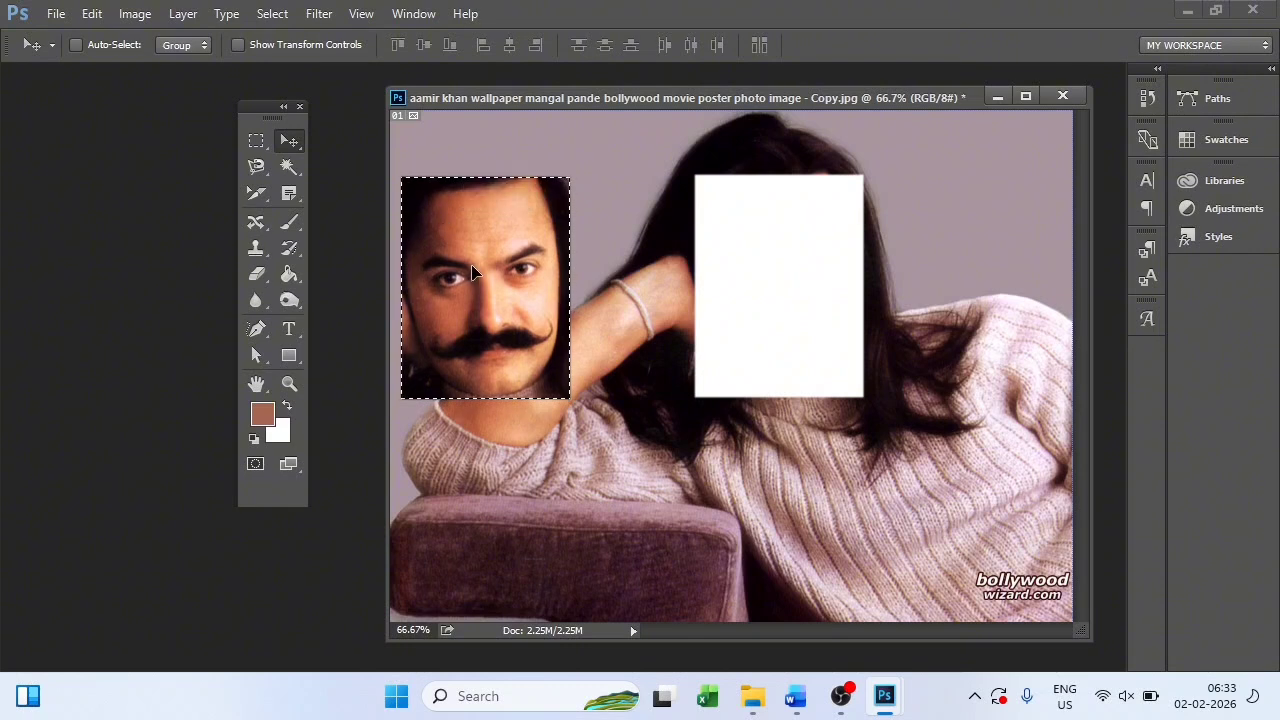
left_click_drag(474, 272, 522, 248)
Step: Toggle repeatedly between undoing and redoing the last move of the cut-out face
key("ctrl+z")
key("ctrl+z")
key("ctrl+z")
key("ctrl+z")
key("ctrl+z")
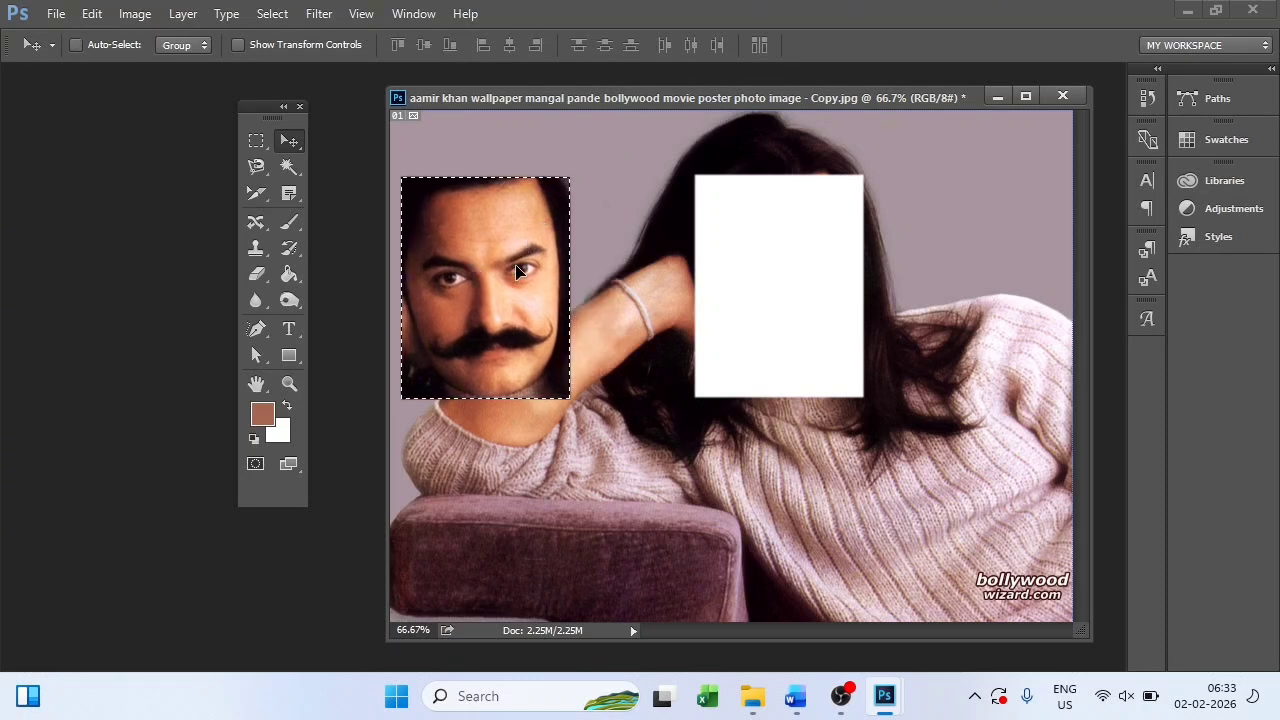
key("ctrl+z")
key("ctrl+z")
key("ctrl+z")
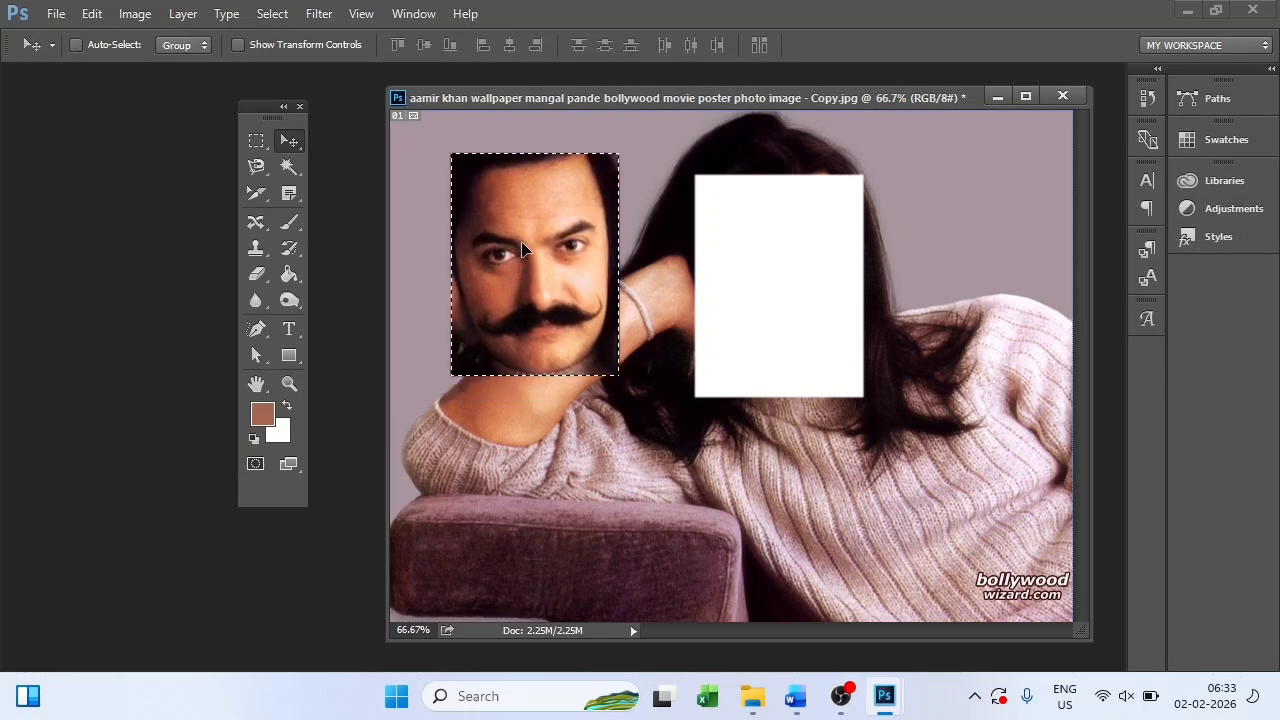
Step: Move the cut-out face down over the forearm and sleeve, and toggle undo on that move
left_click_drag(524, 255, 547, 342)
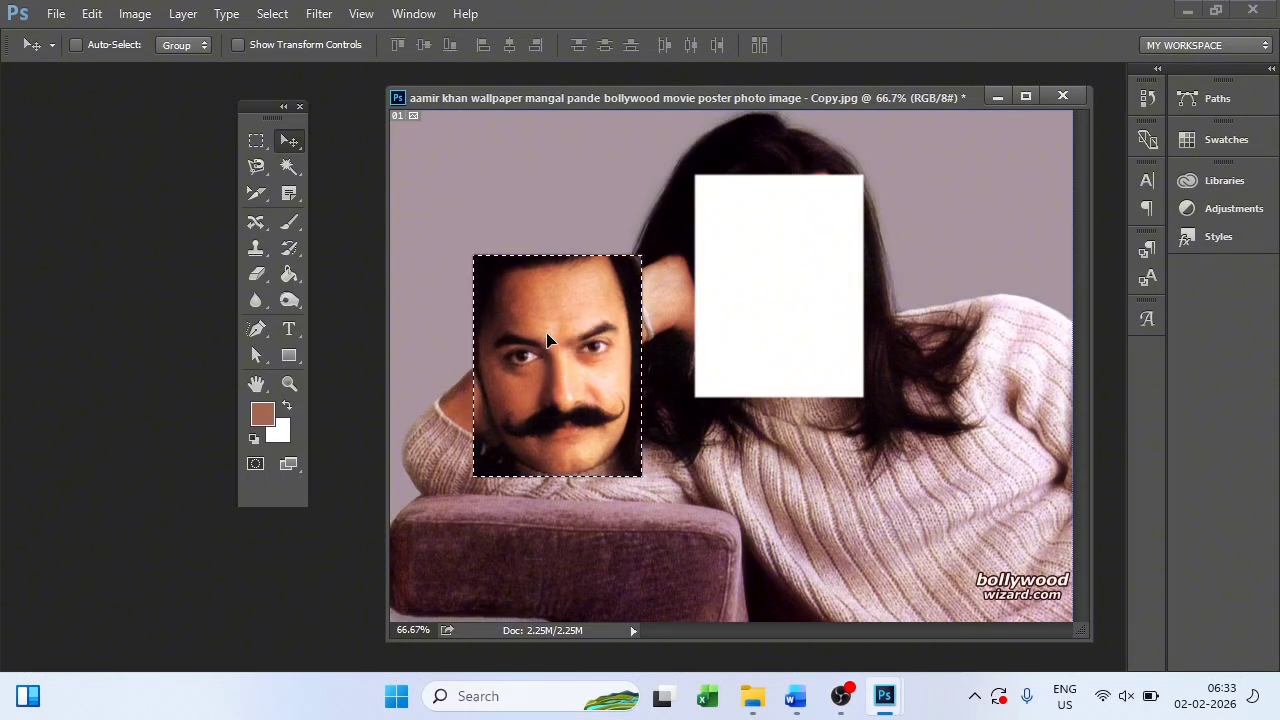
key("ctrl+z")
key("ctrl+z")
key("ctrl+z")
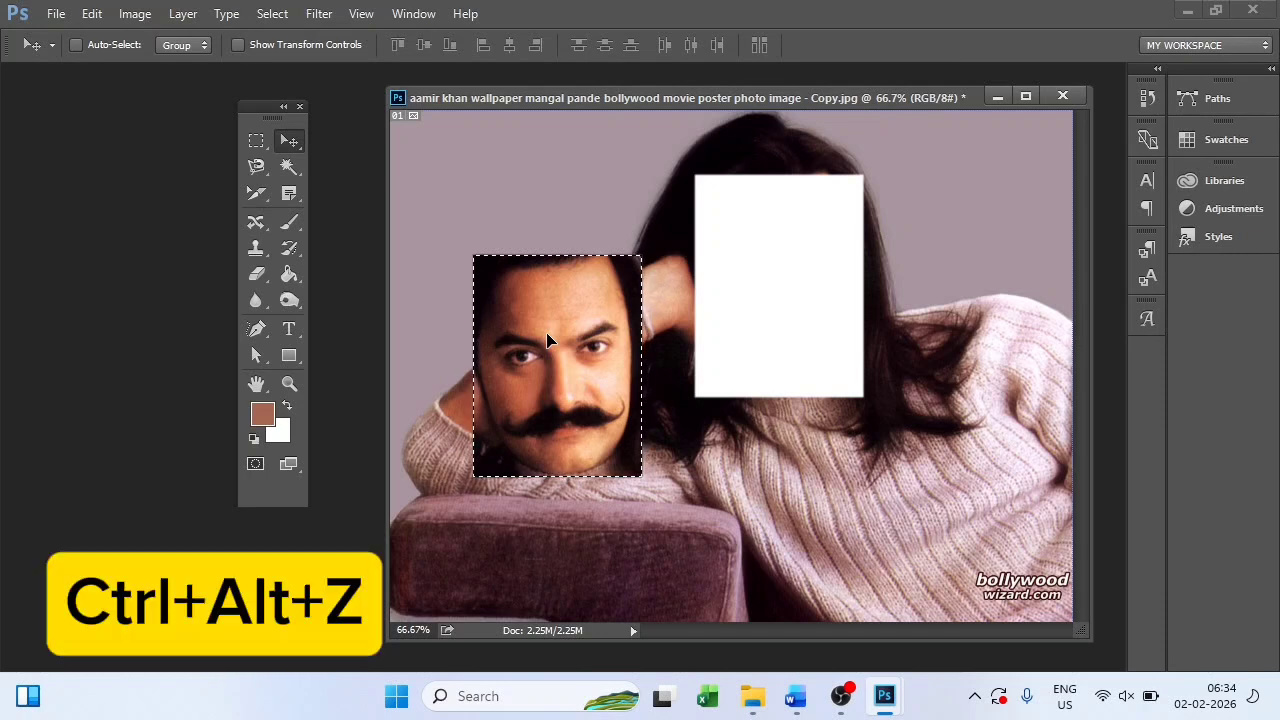
Step: Step backward through the face moves until the face is back in its original place inside the rectangular selection
key("ctrl+alt+z")
key("ctrl+alt+z")
key("ctrl+alt+z")
key("ctrl+alt+z")
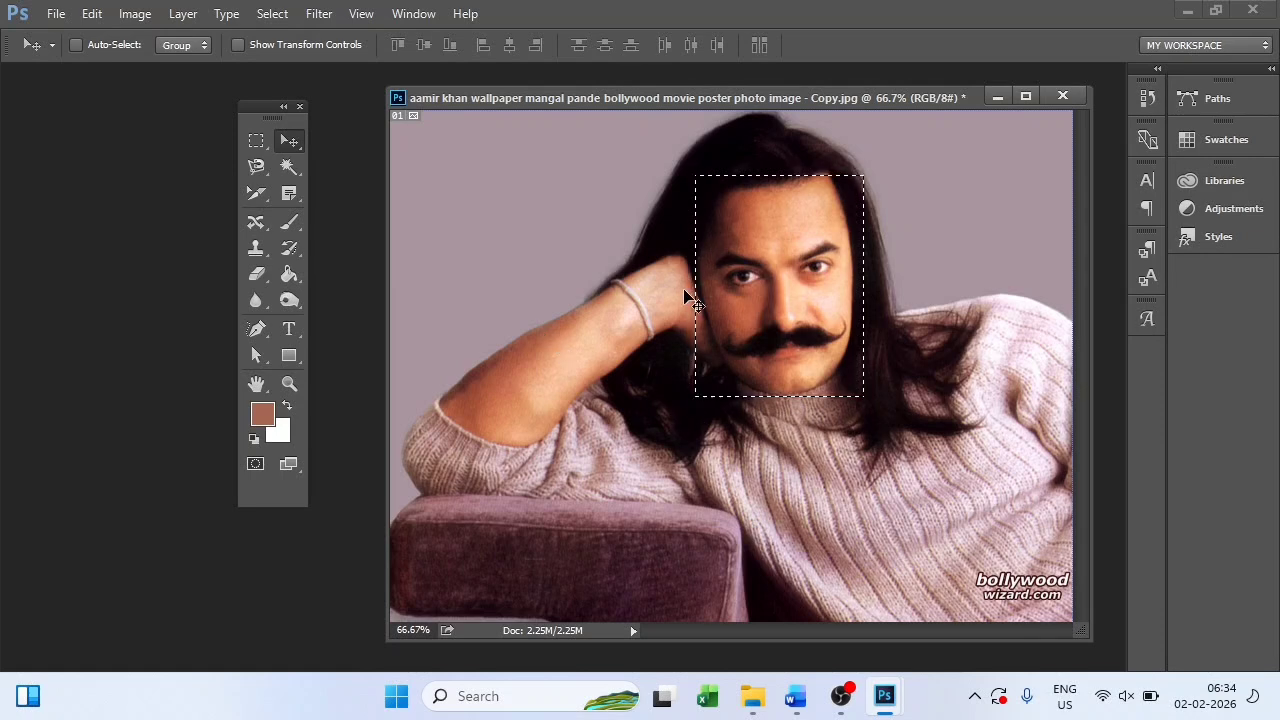
Step: Move the selected face above the raised forearm once more and undo the move
left_click_drag(765, 264, 498, 276)
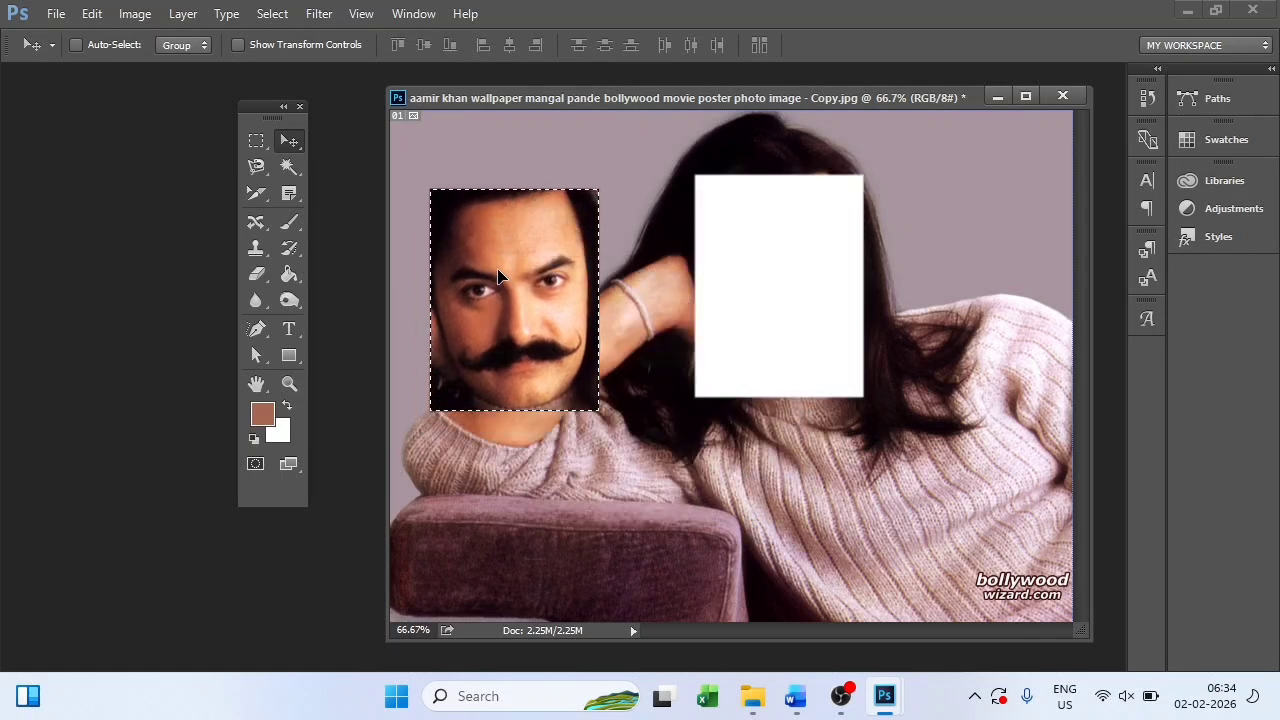
key("ctrl")
key("ctrl+z")
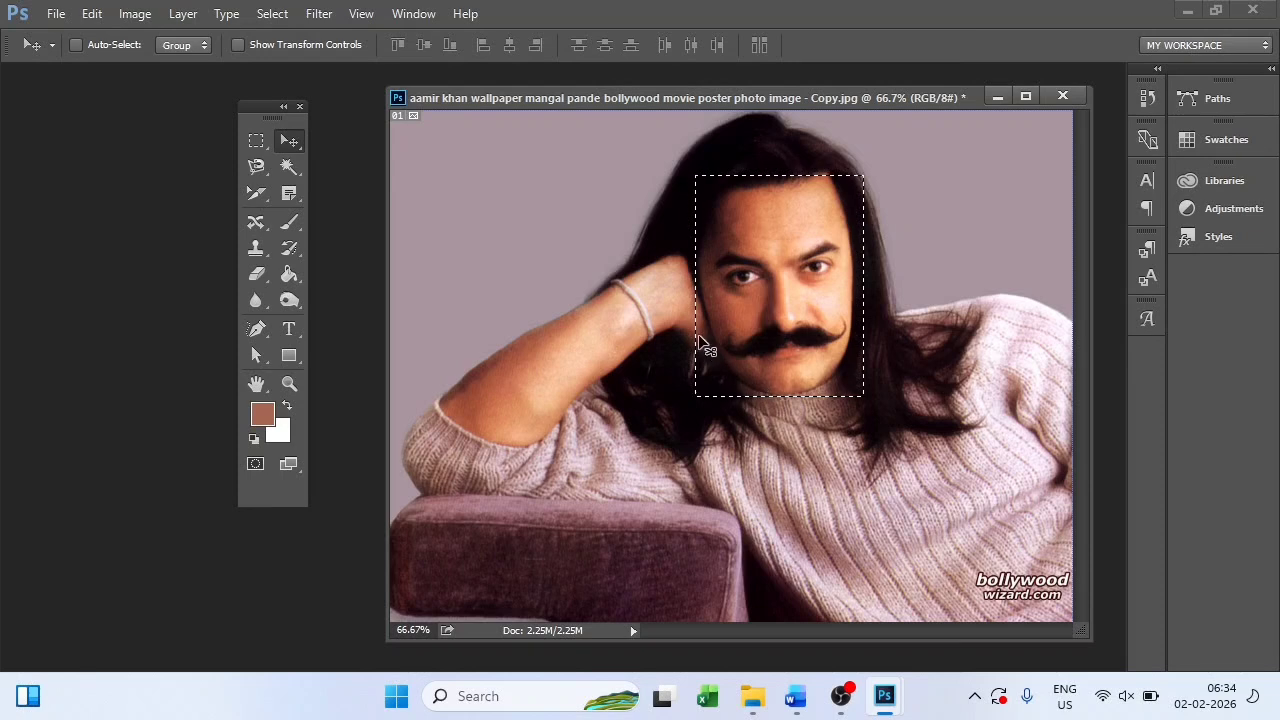
Step: Try the Move tool on the background outside the selection, and deselect the rectangular area around the face
left_click(932, 200)
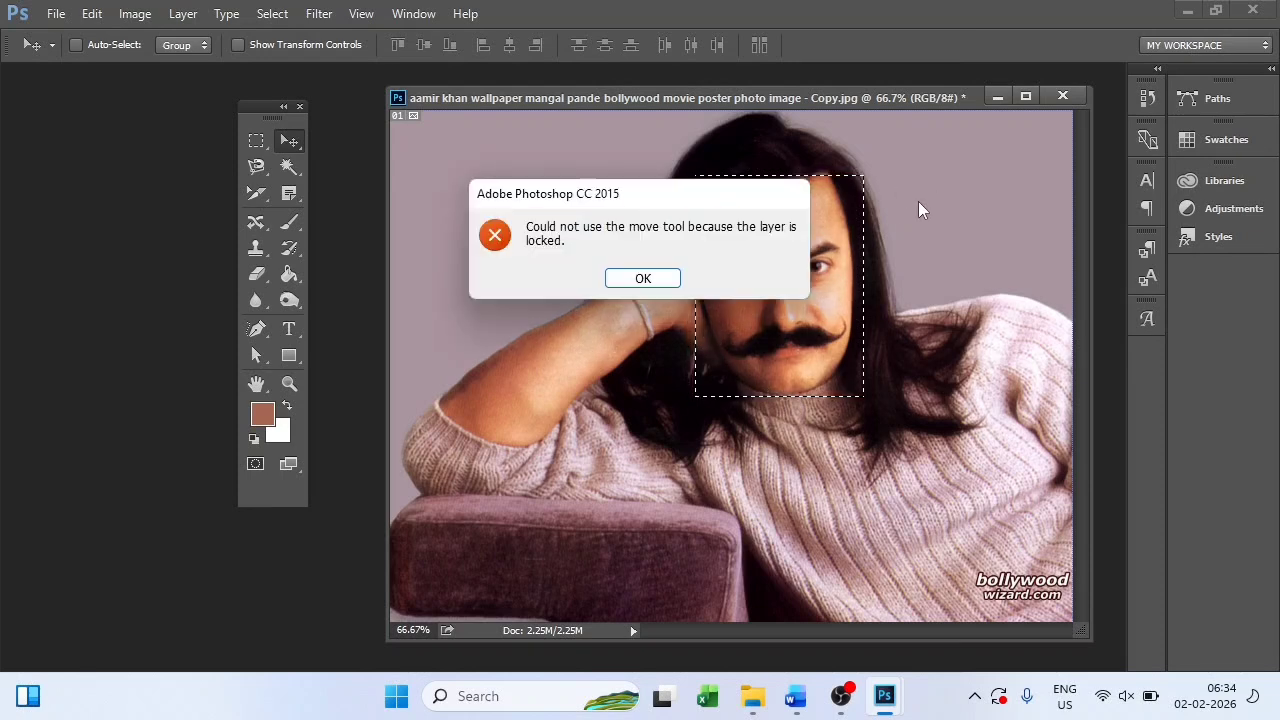
left_click(643, 278)
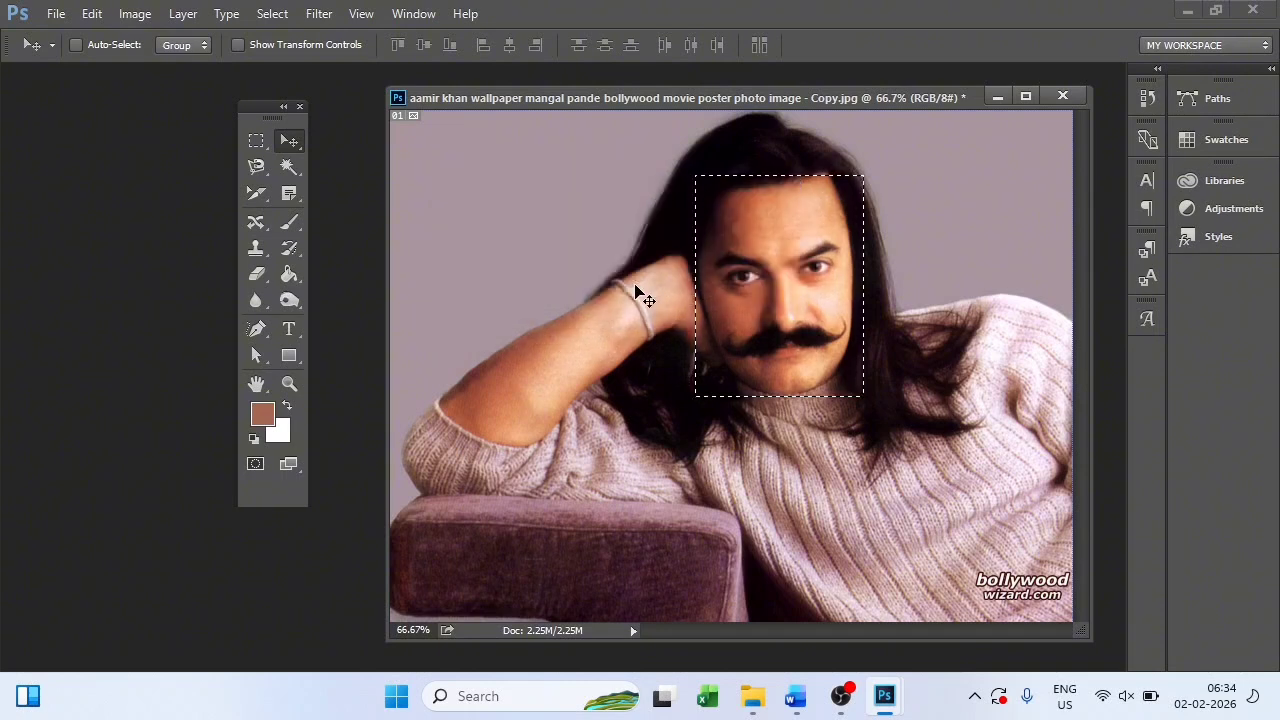
key("ctrl")
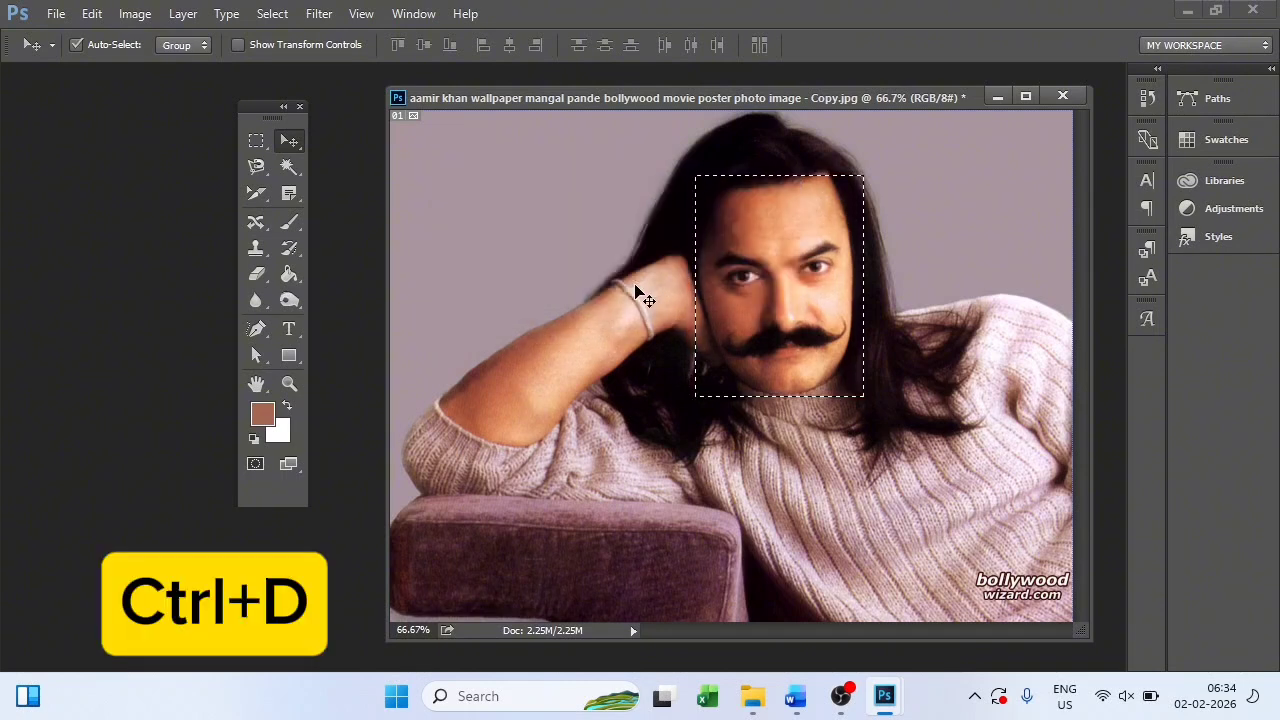
key("ctrl+d")
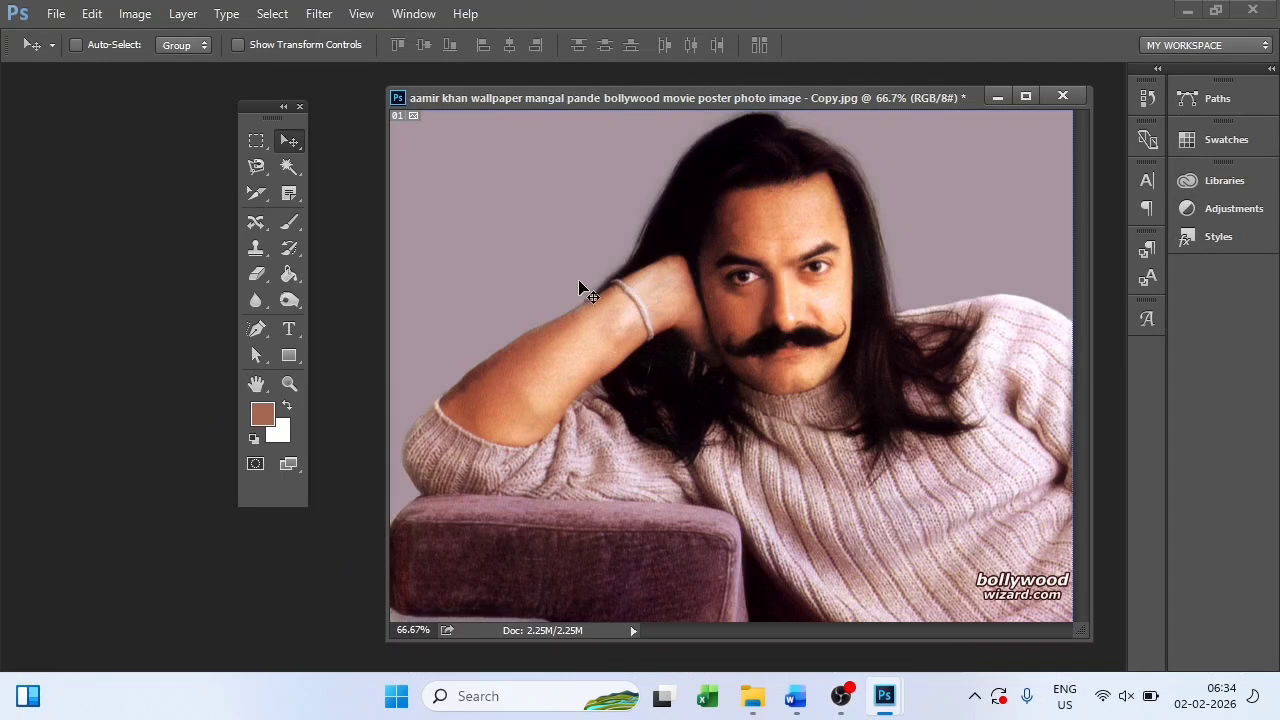
Step: Draw a rectangular marquee across the raised hand and most of the face, and deselect it
left_click(256, 140)
left_click_drag(562, 204, 822, 410)
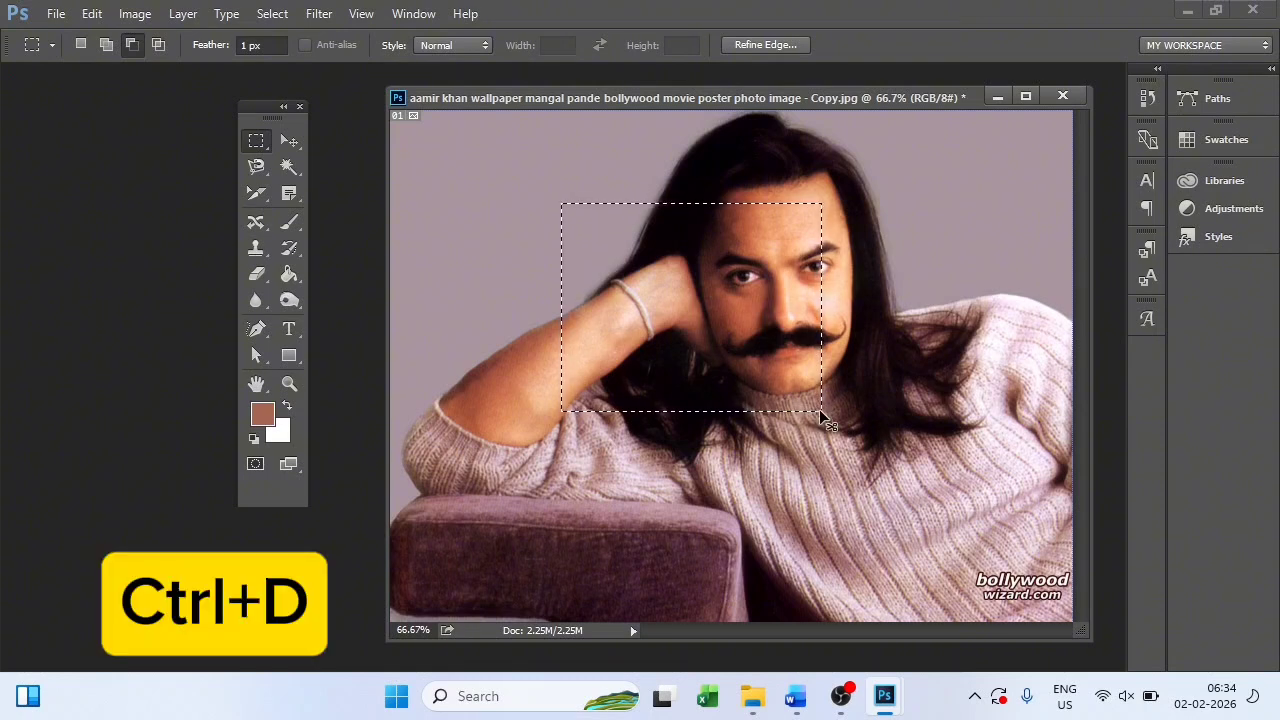
key("ctrl+d")
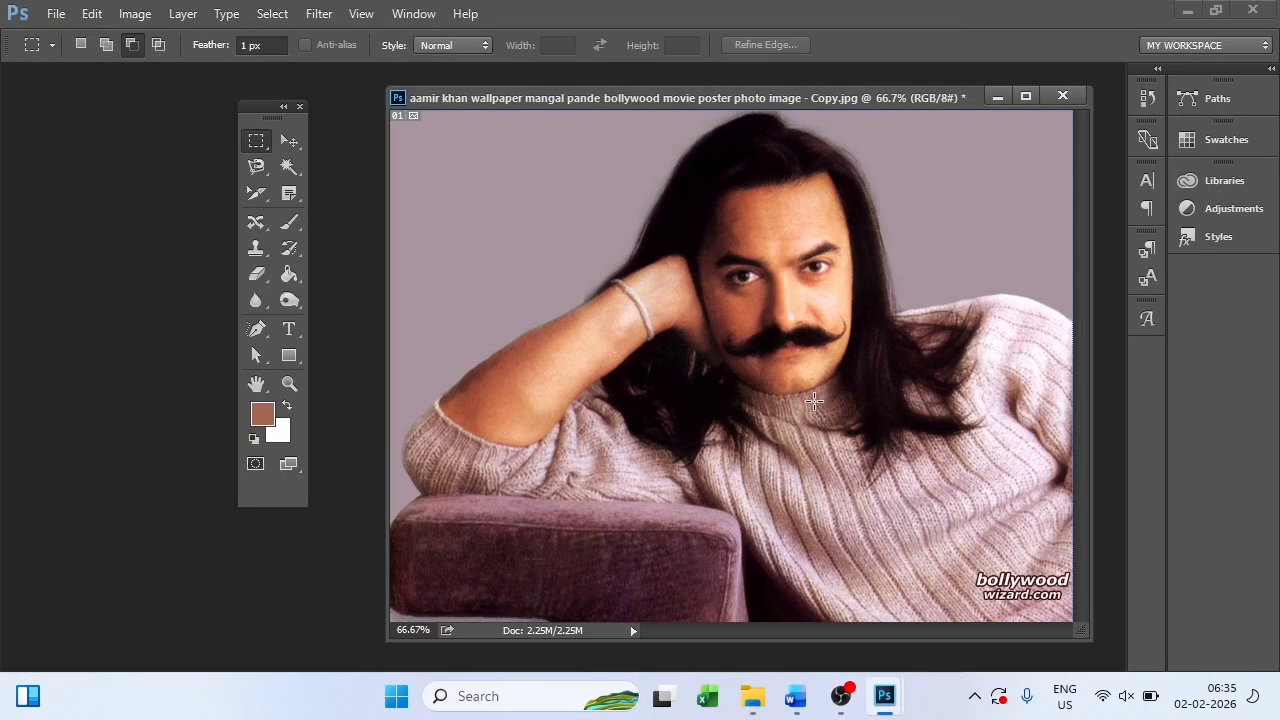
Step: Draw an elliptical marquee selection around the man's face, from the forehead to just below the chin
right_click(262, 144)
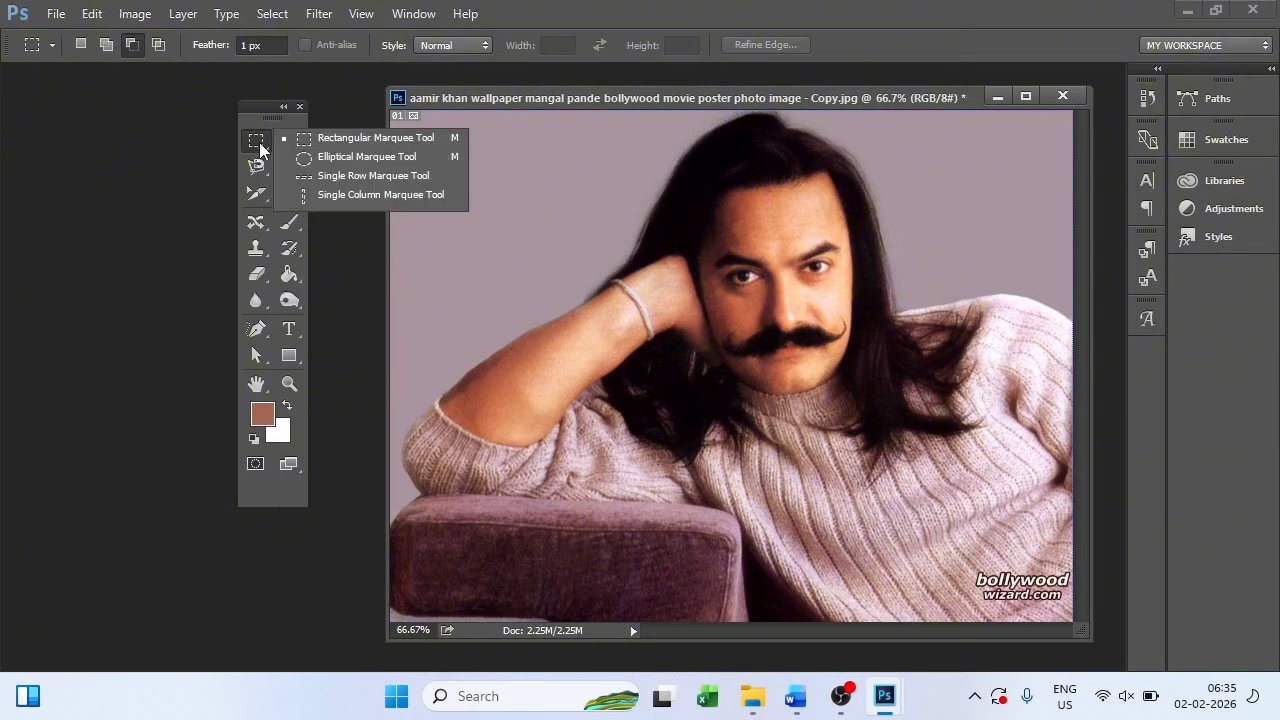
left_click(336, 161)
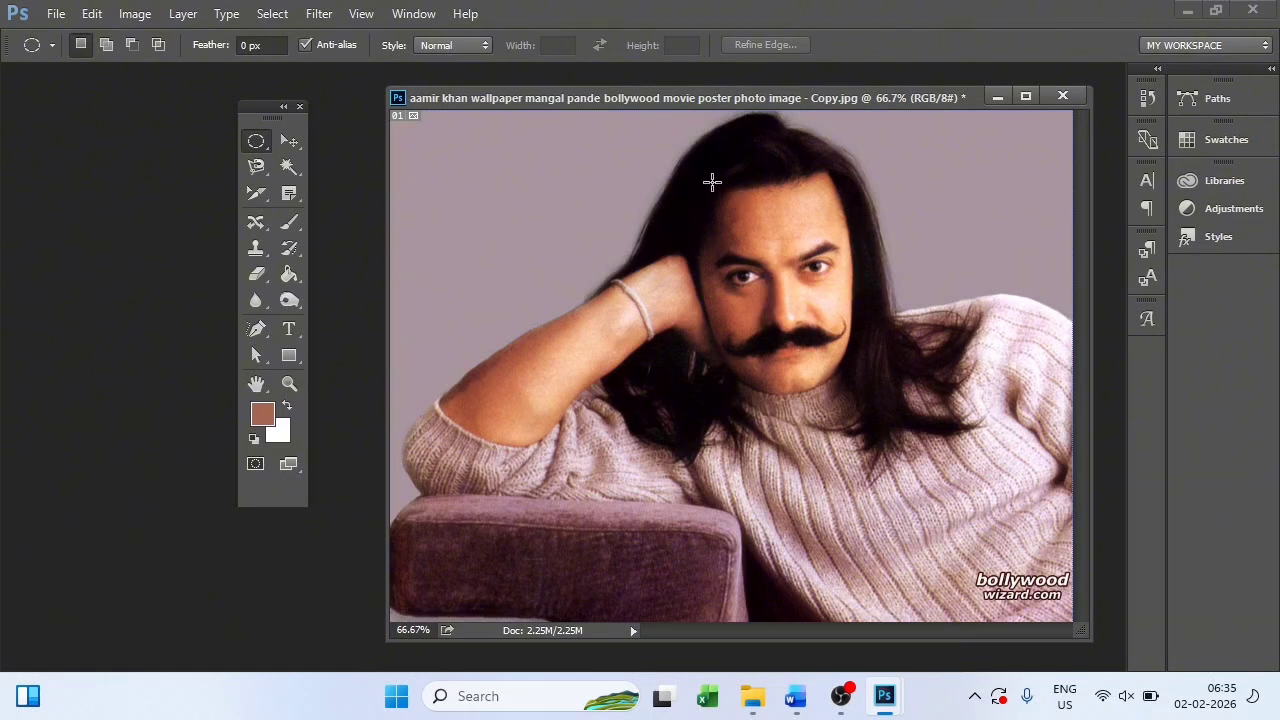
left_click_drag(711, 181, 862, 403)
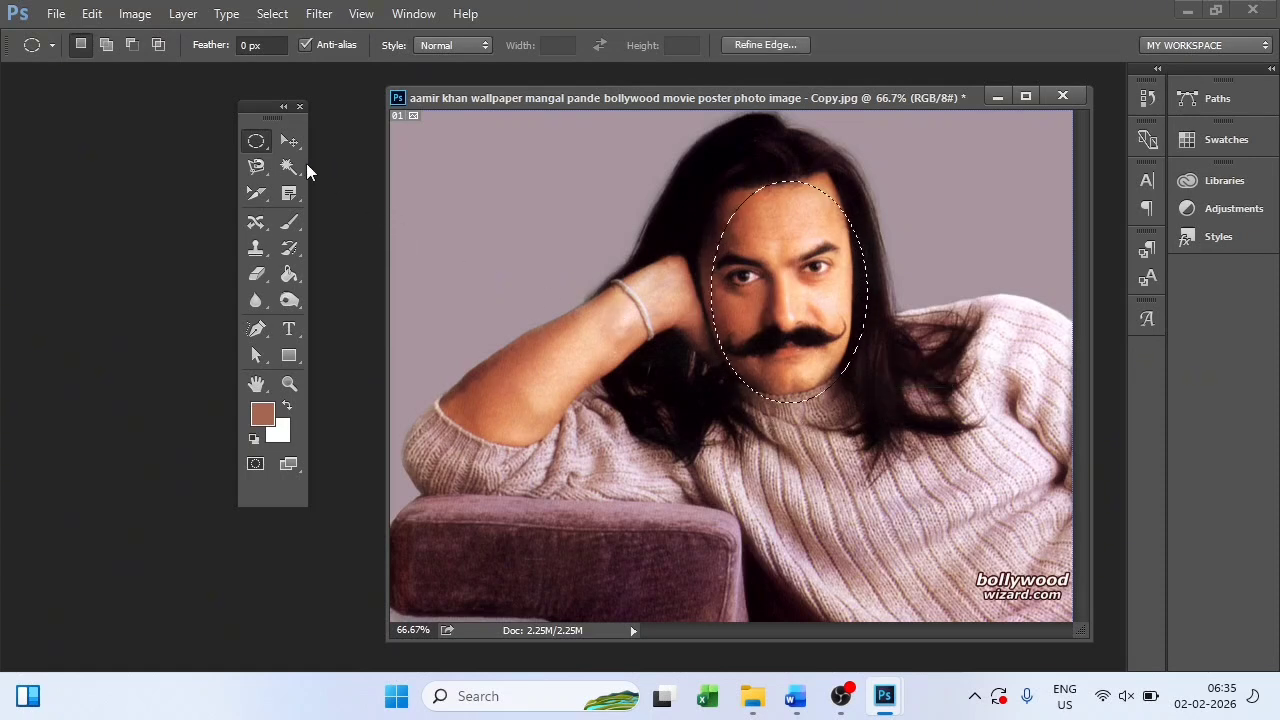
Step: Move the oval face selection above the raised forearm, undo the move and deselect the oval
left_click(289, 142)
left_click_drag(767, 262, 455, 270)
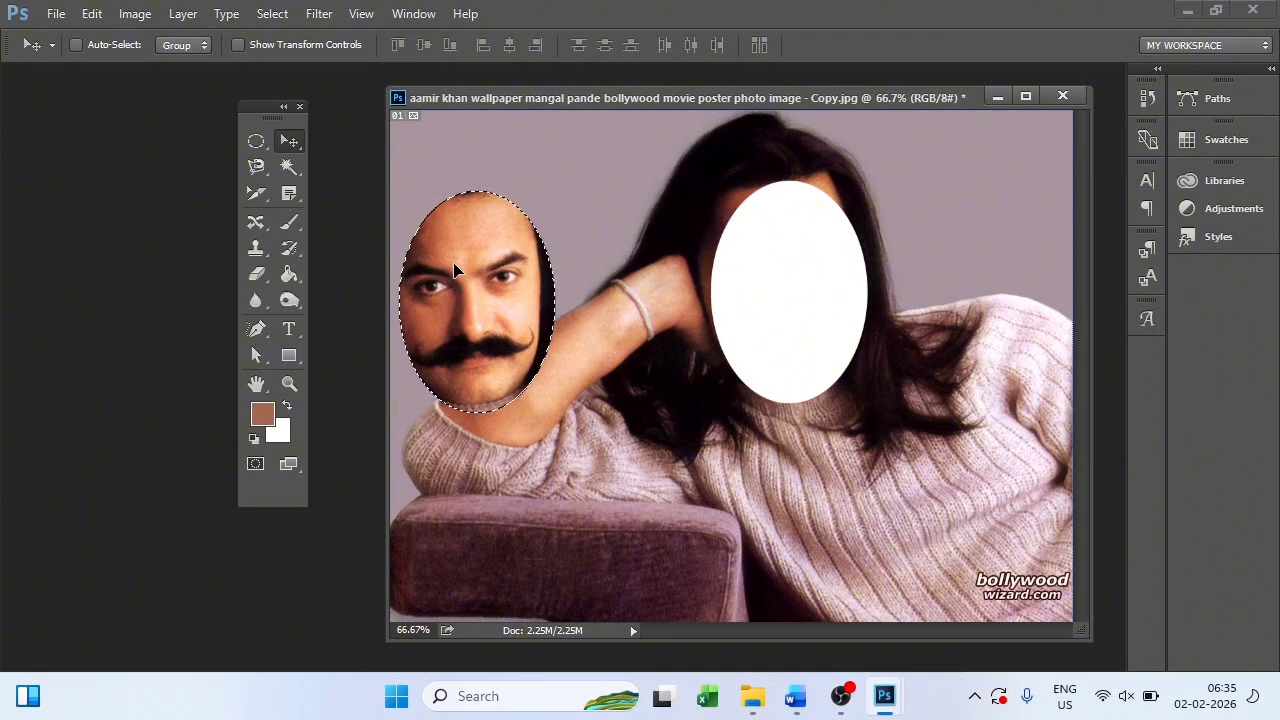
key("ctrl+z")
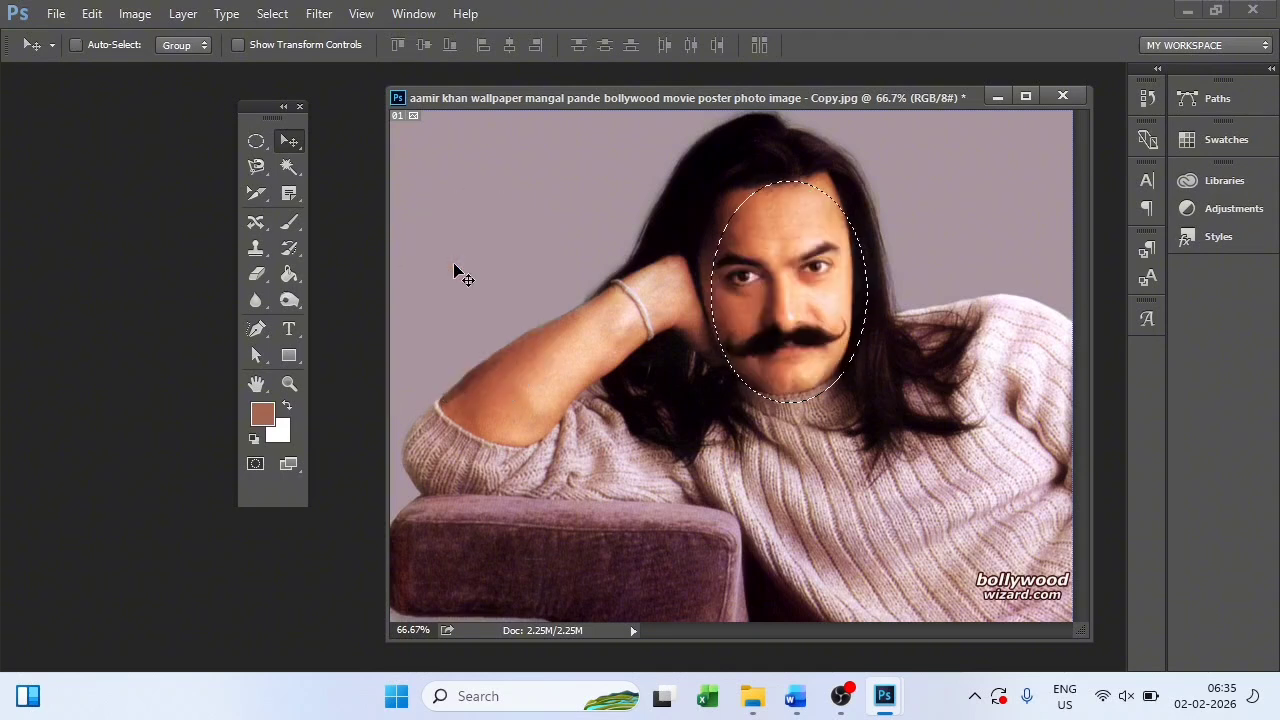
key("ctrl+d")
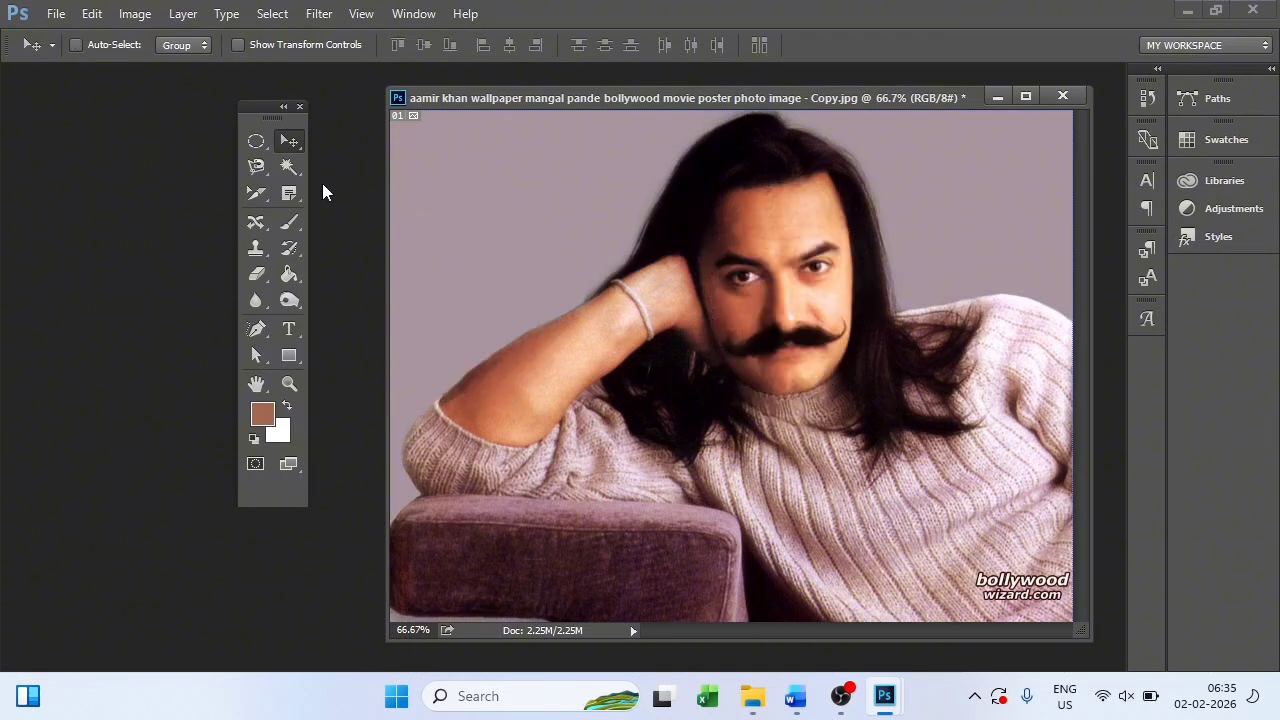
Step: Draw a new elliptical marquee selection fitted around the man's face, from forehead to chin
left_click(262, 141)
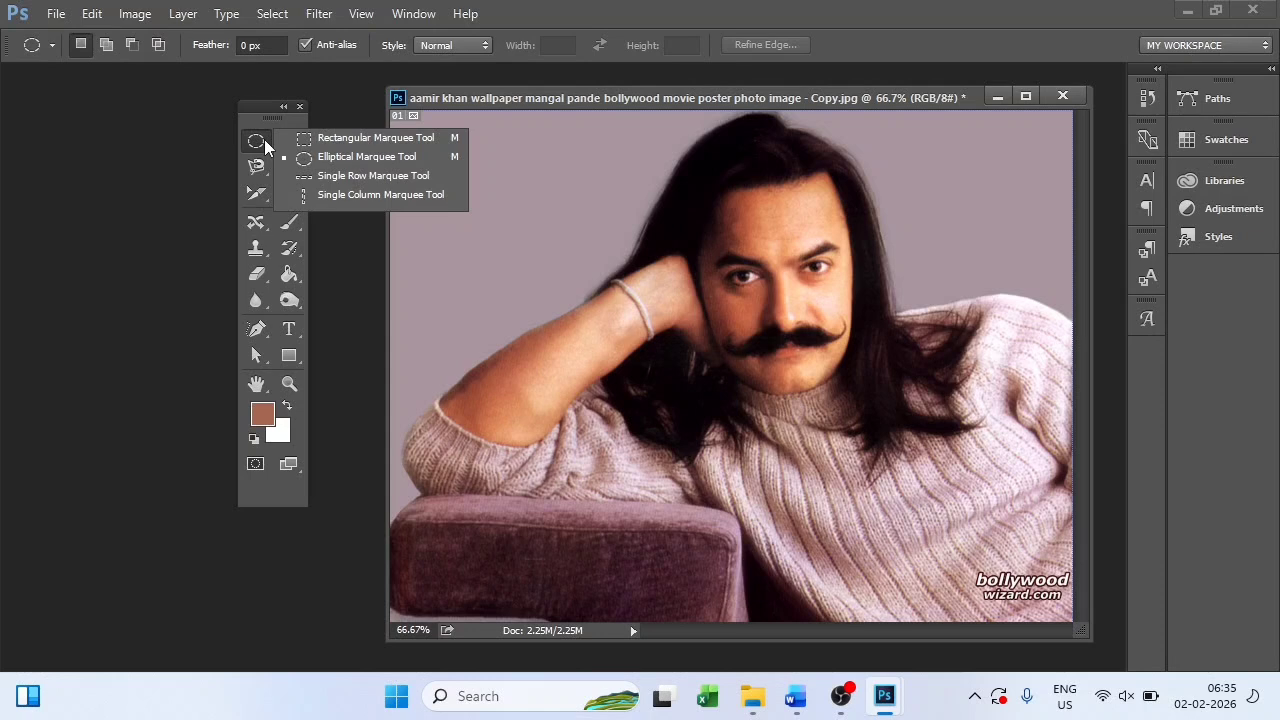
left_click(336, 157)
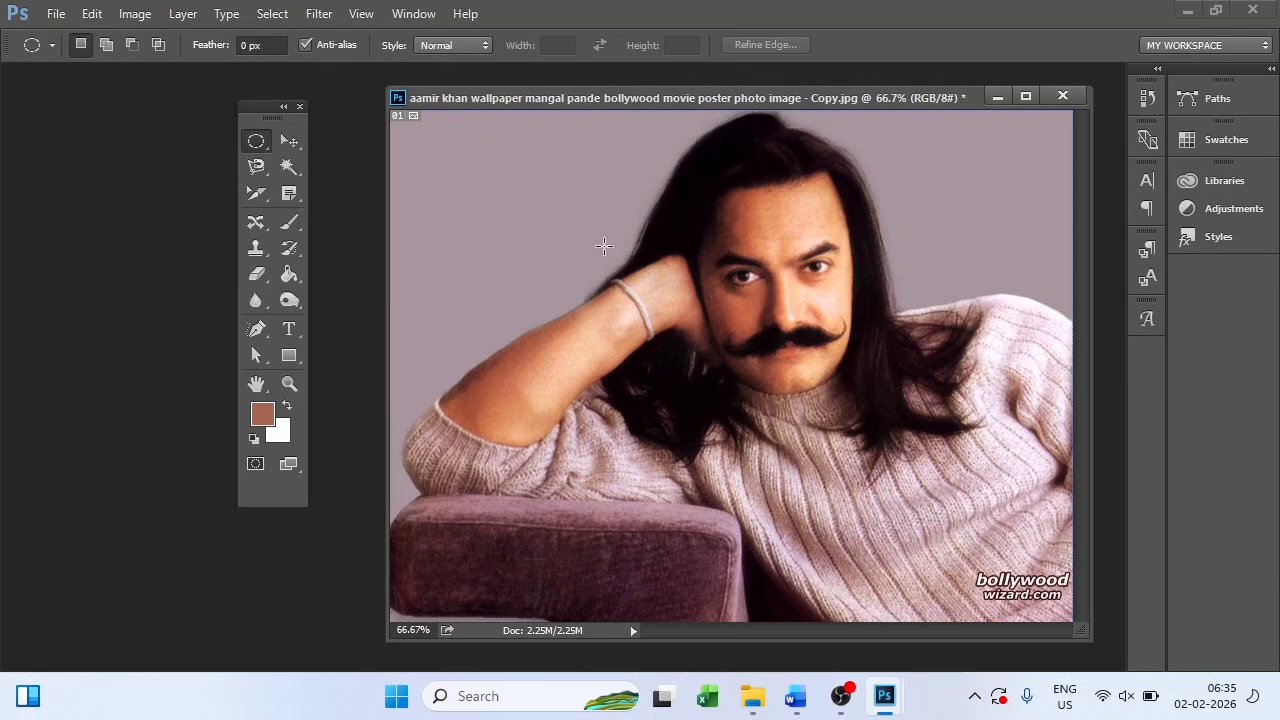
left_click_drag(706, 184, 854, 395)
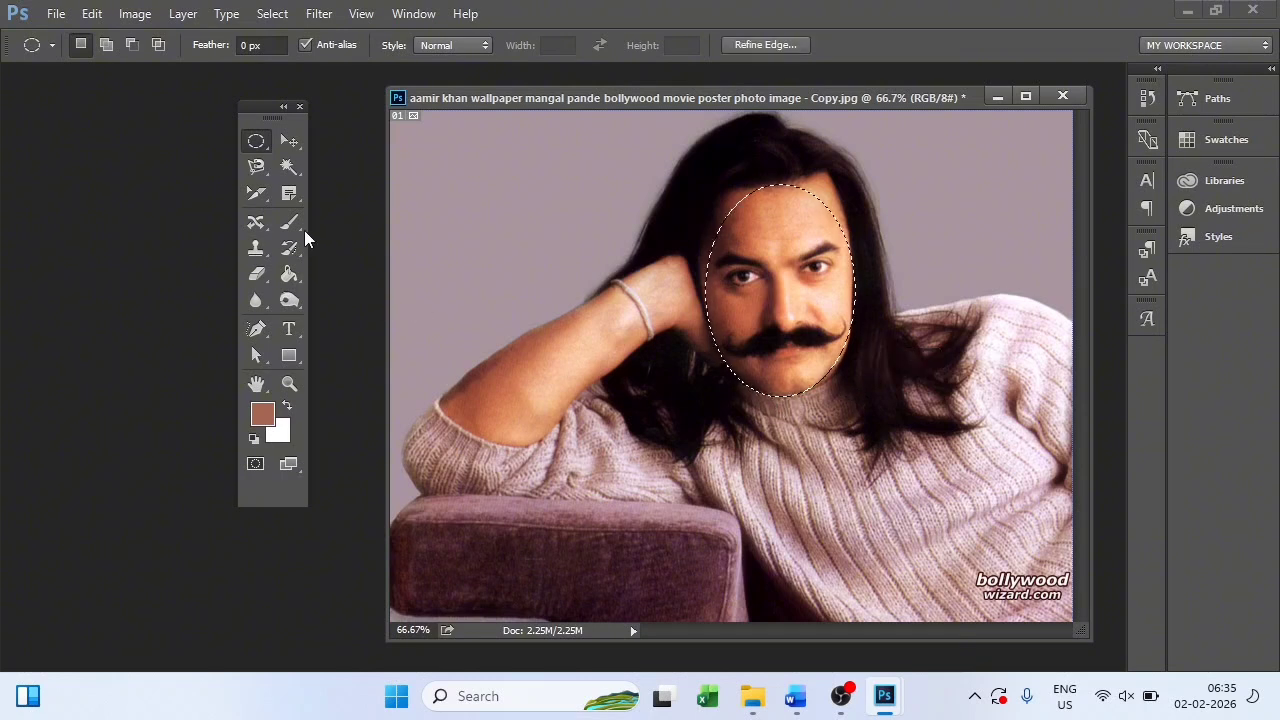
Step: Move the oval face cut-out over the shoulder on the other side of the hair, and undo the move
left_click(287, 141)
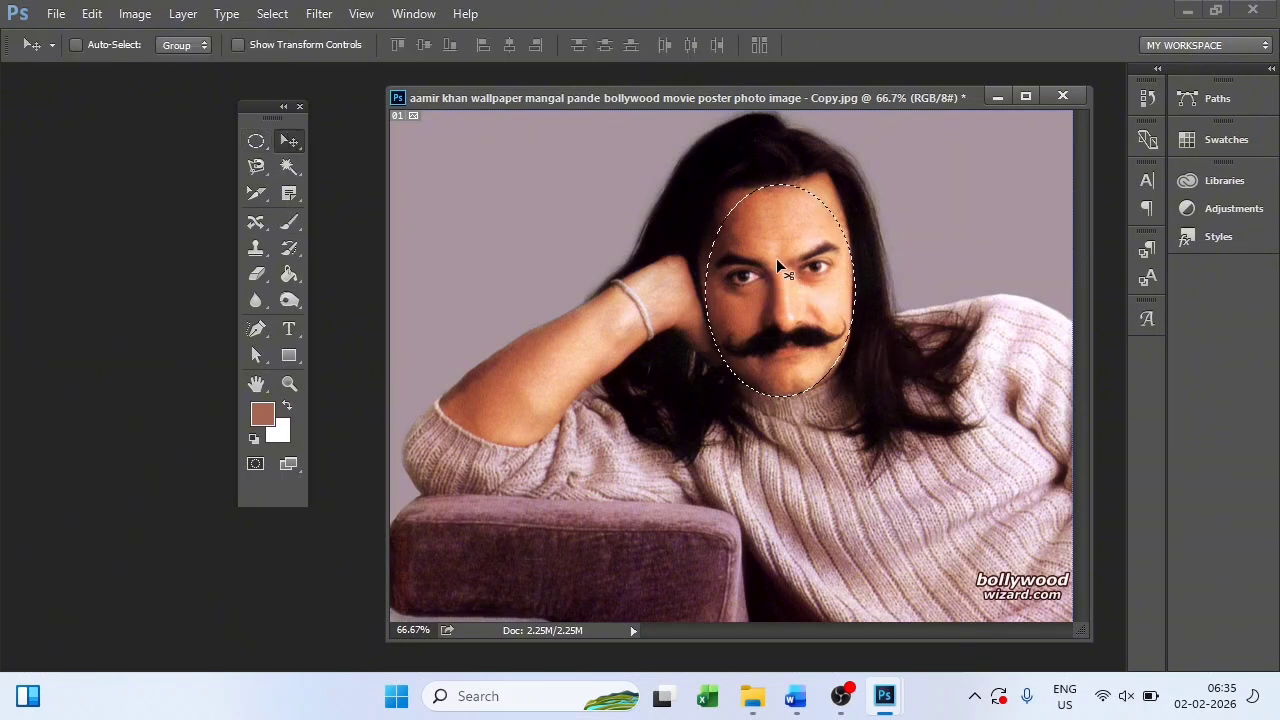
left_click_drag(778, 262, 973, 269)
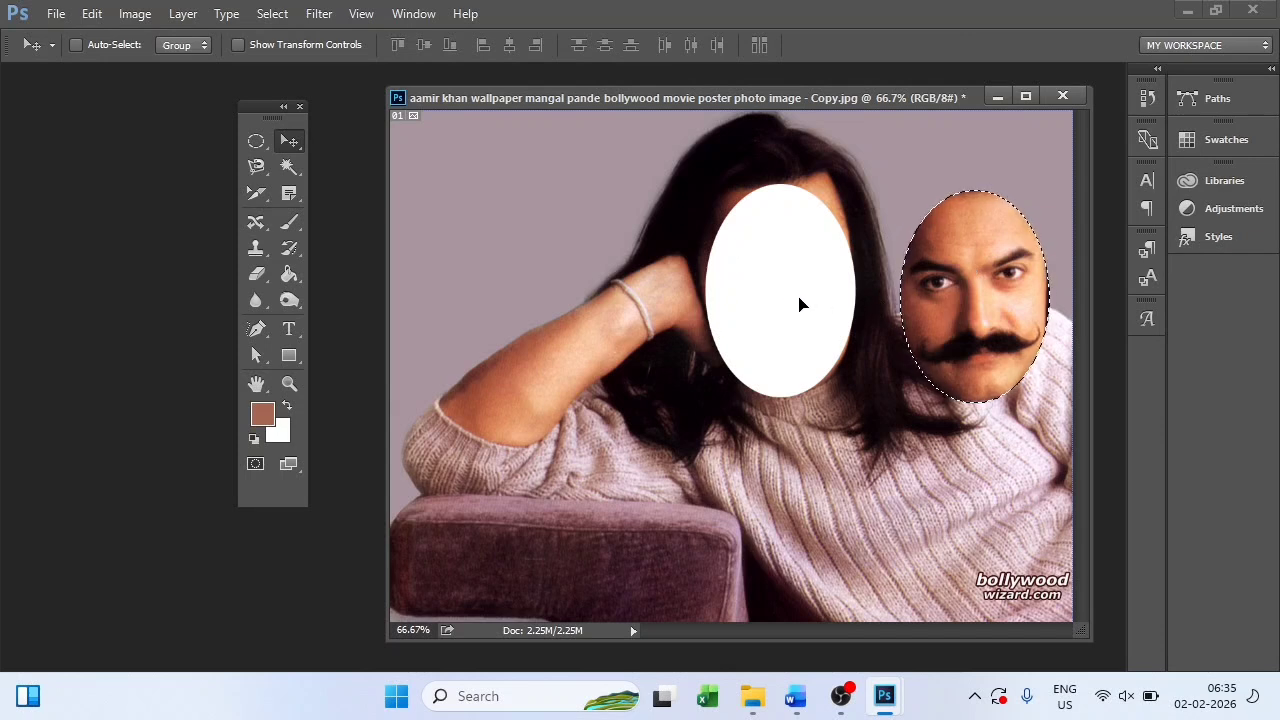
key("ctrl+z")
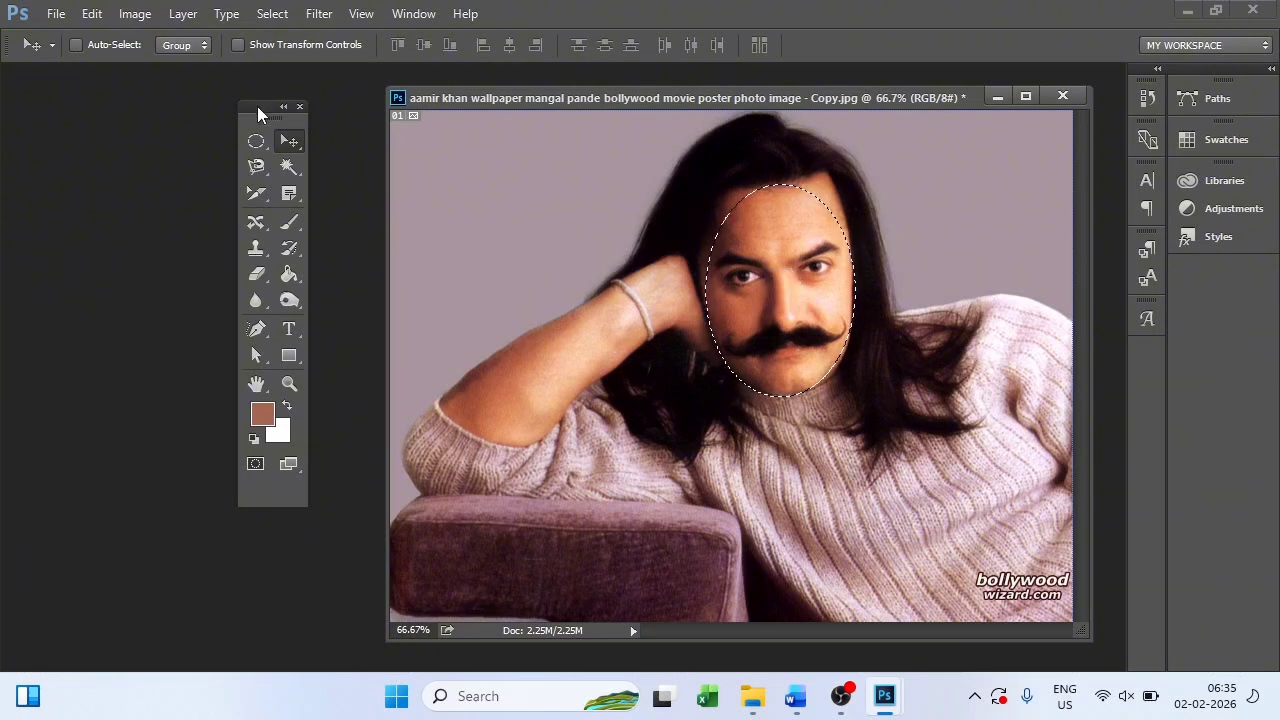
Step: Move the tools panel farther away from the image window and open the picture ais219a from the Wallpapers folder
left_click_drag(258, 114, 120, 115)
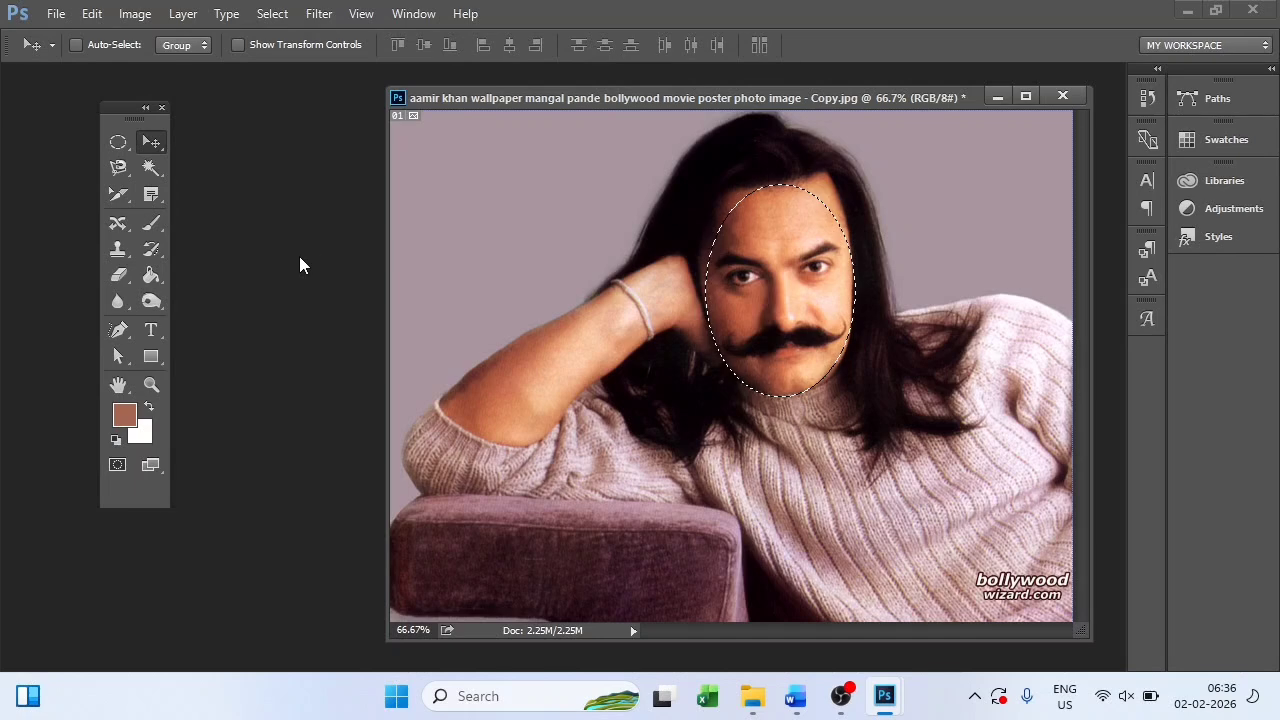
double_click(280, 343)
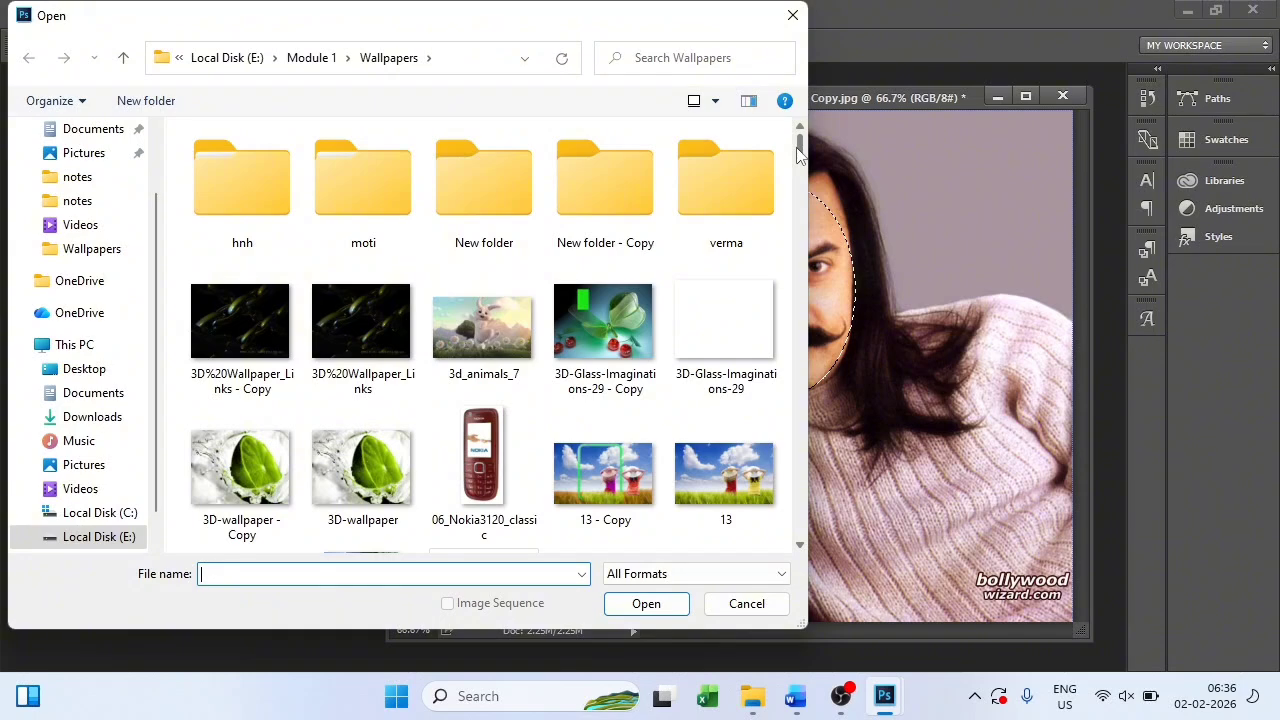
scroll(800, 152, "down", 10)
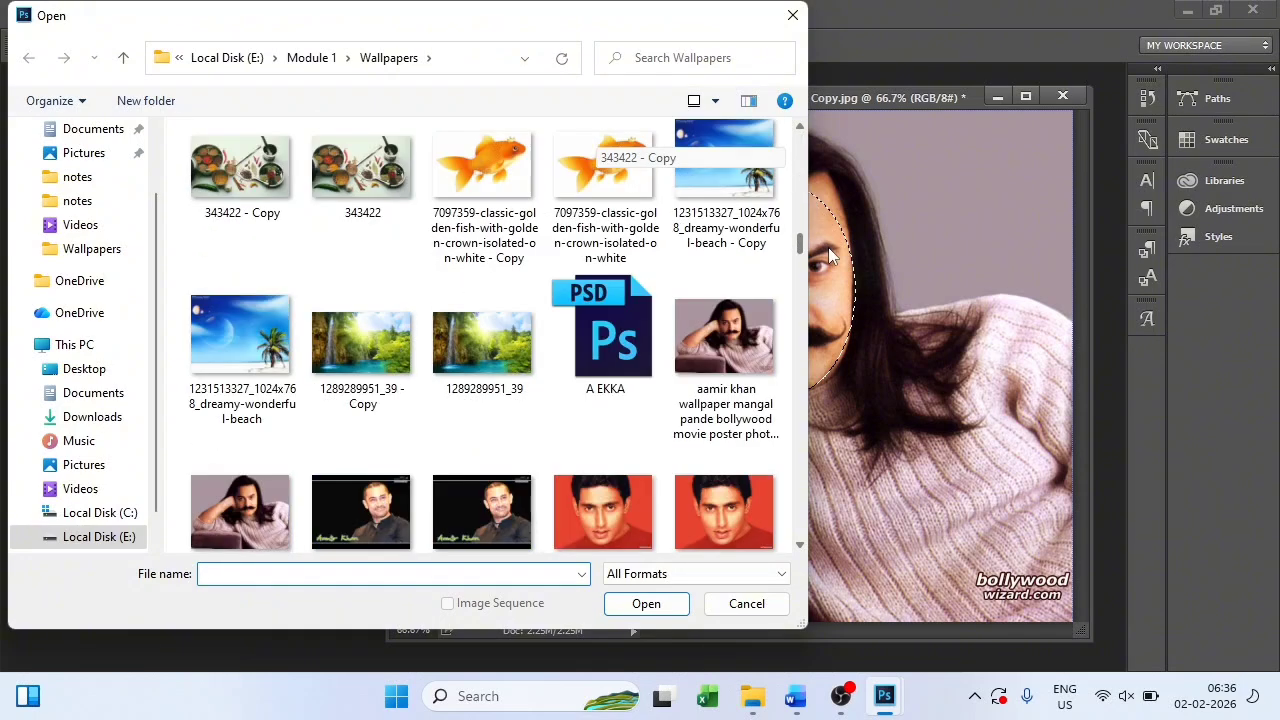
scroll(830, 256, "down", 3)
left_click(630, 272)
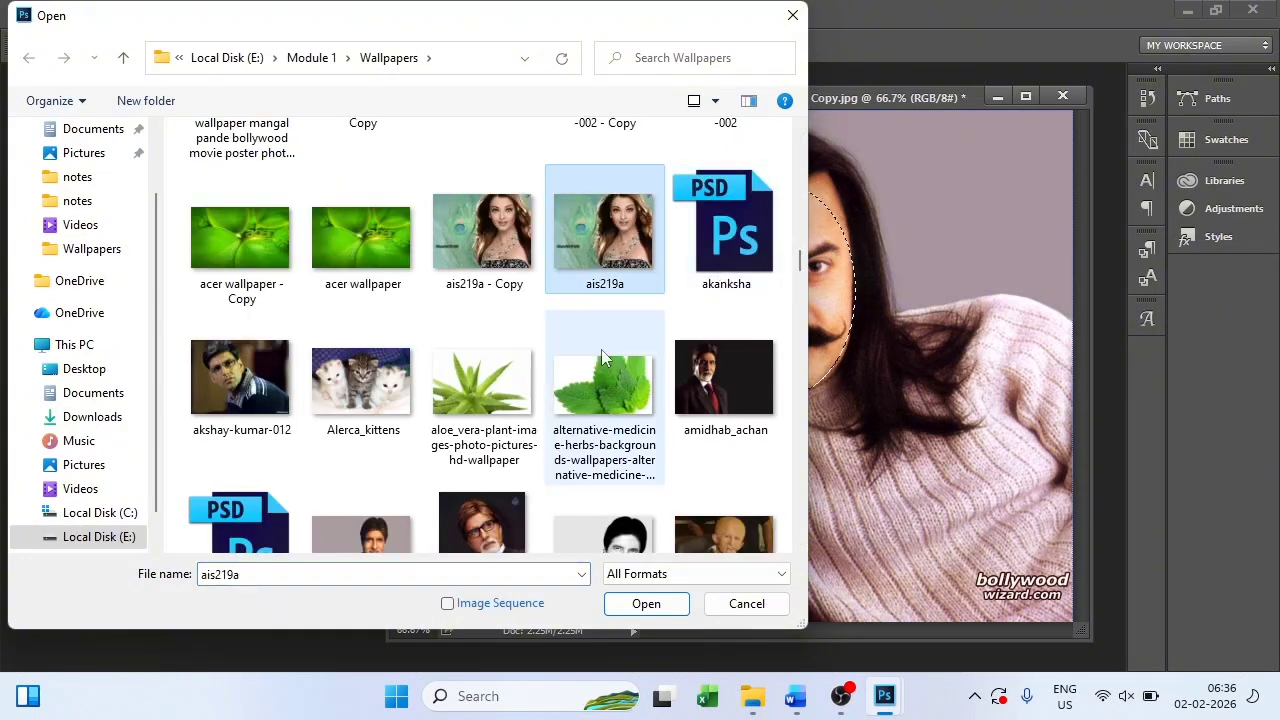
left_click(640, 602)
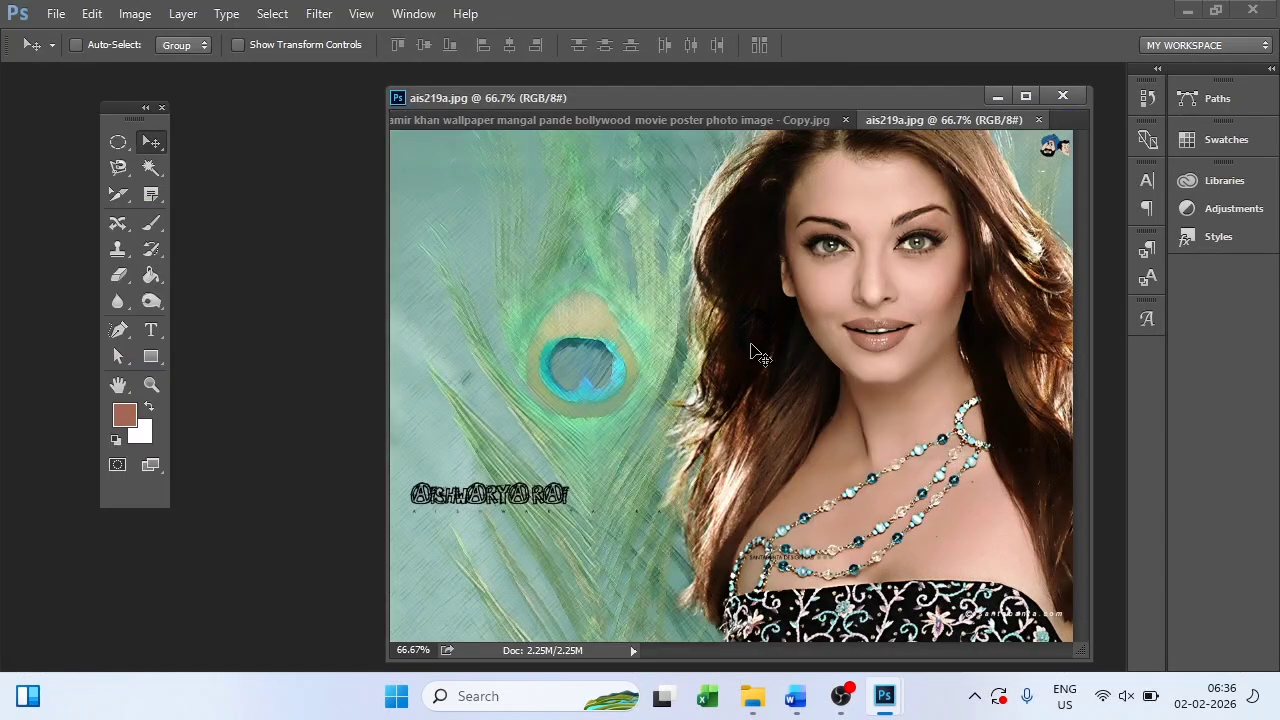
Step: Undock the ais219a picture into its own floating window and place it beside the man's photo
left_click(568, 120)
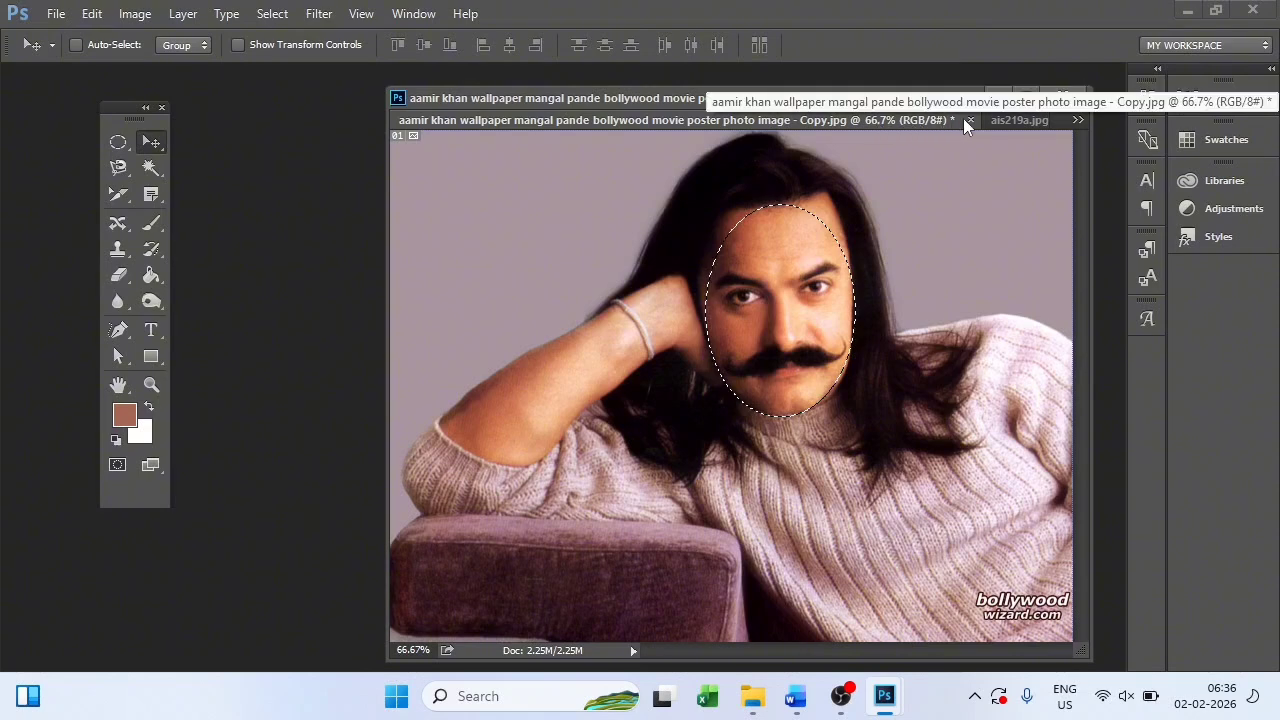
left_click(1015, 121)
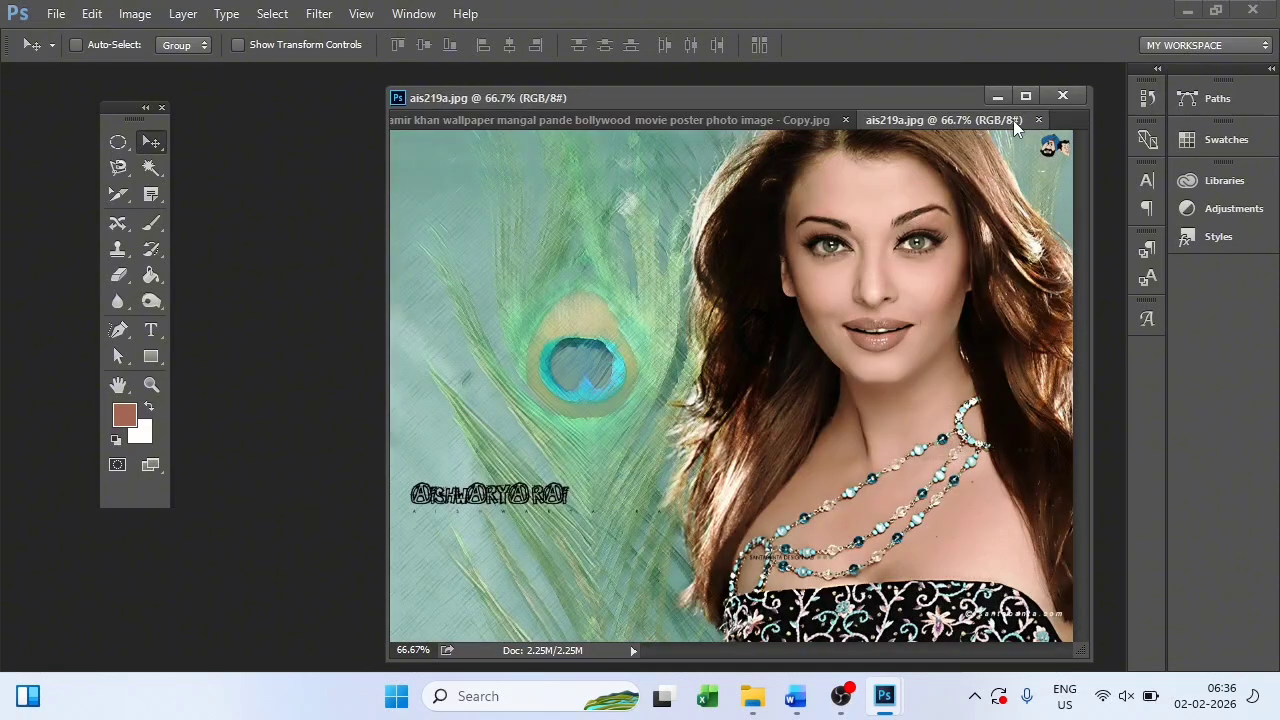
left_click_drag(965, 123, 306, 157)
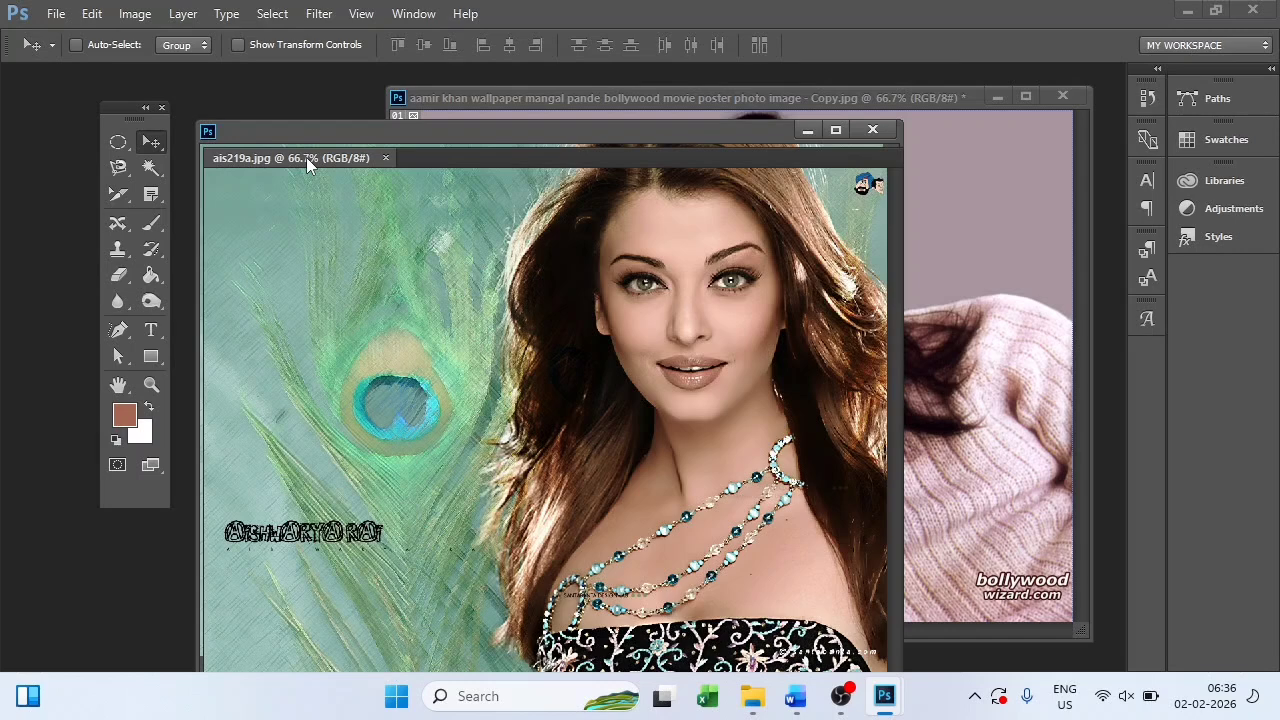
left_click_drag(707, 137, 412, 100)
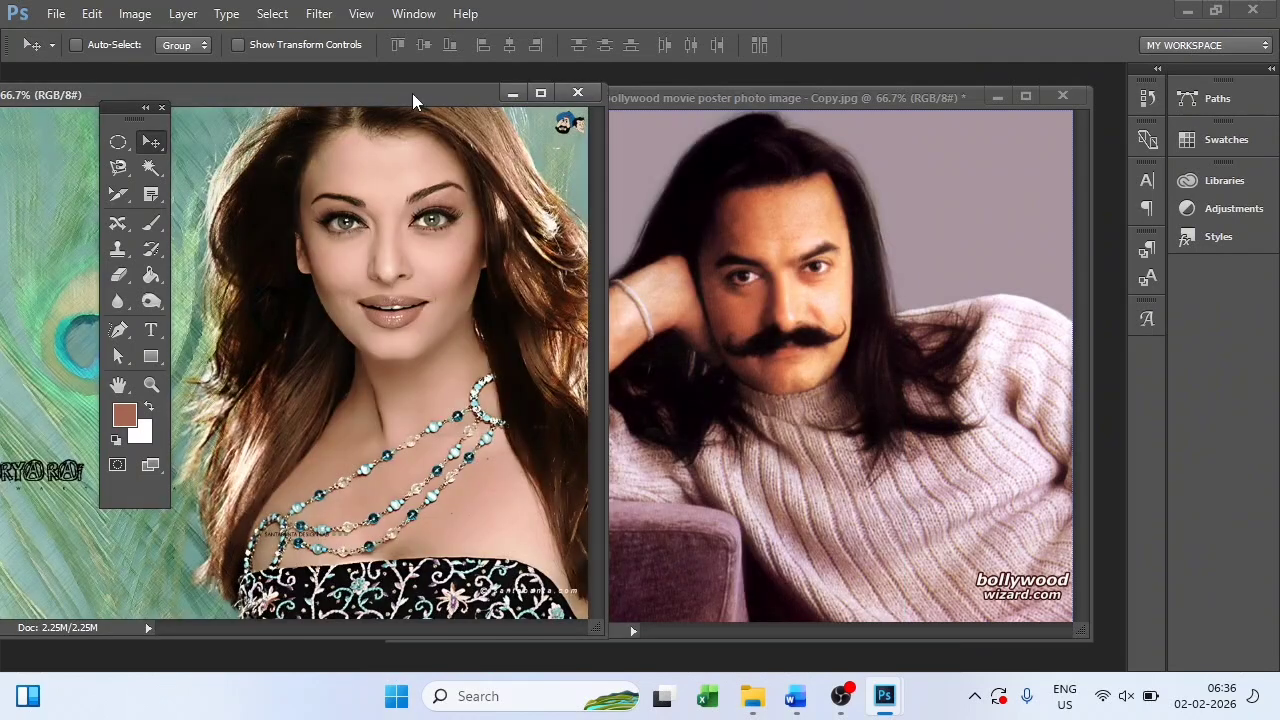
Step: Copy the selected oval face from the man's photo into ais219a with the Move tool, placing it over the woman's hair
left_click(791, 100)
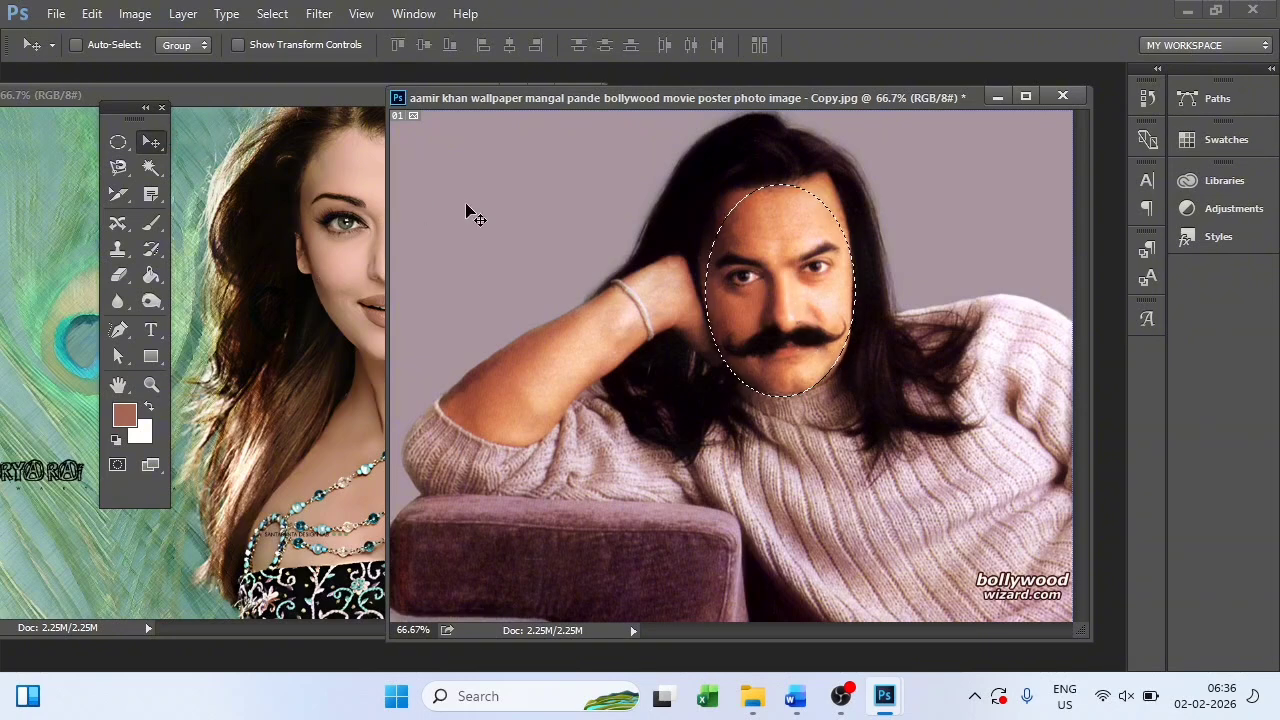
left_click(152, 145)
left_click_drag(780, 263, 240, 352)
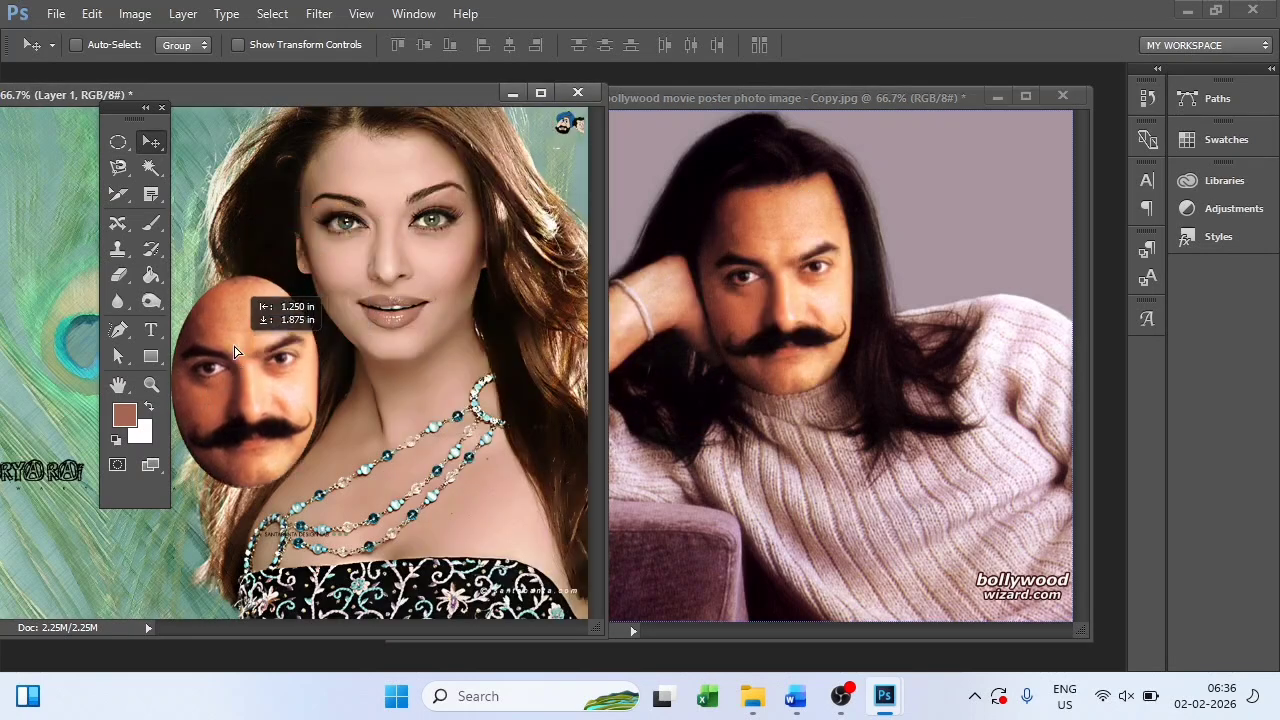
left_click(773, 302)
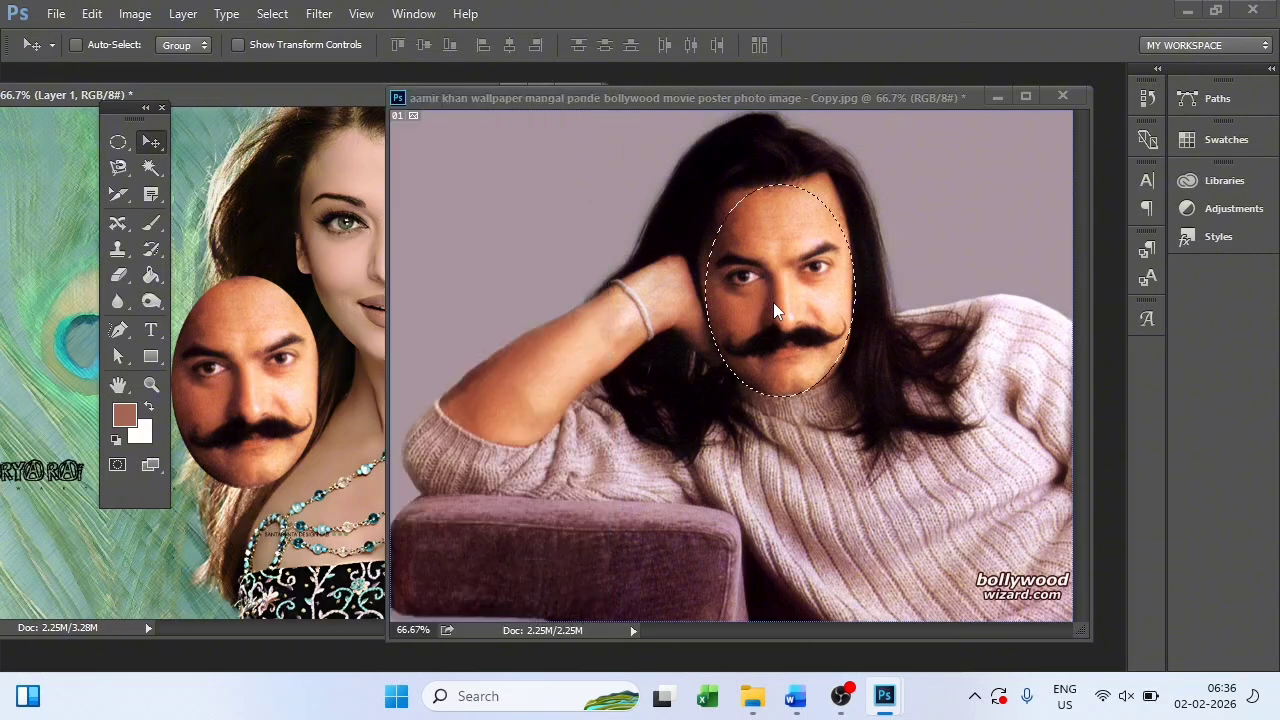
Step: Move the pasted oval face from the hair onto the woman's face
left_click(337, 300)
left_click_drag(250, 395, 409, 290)
key("ctrl+minus")
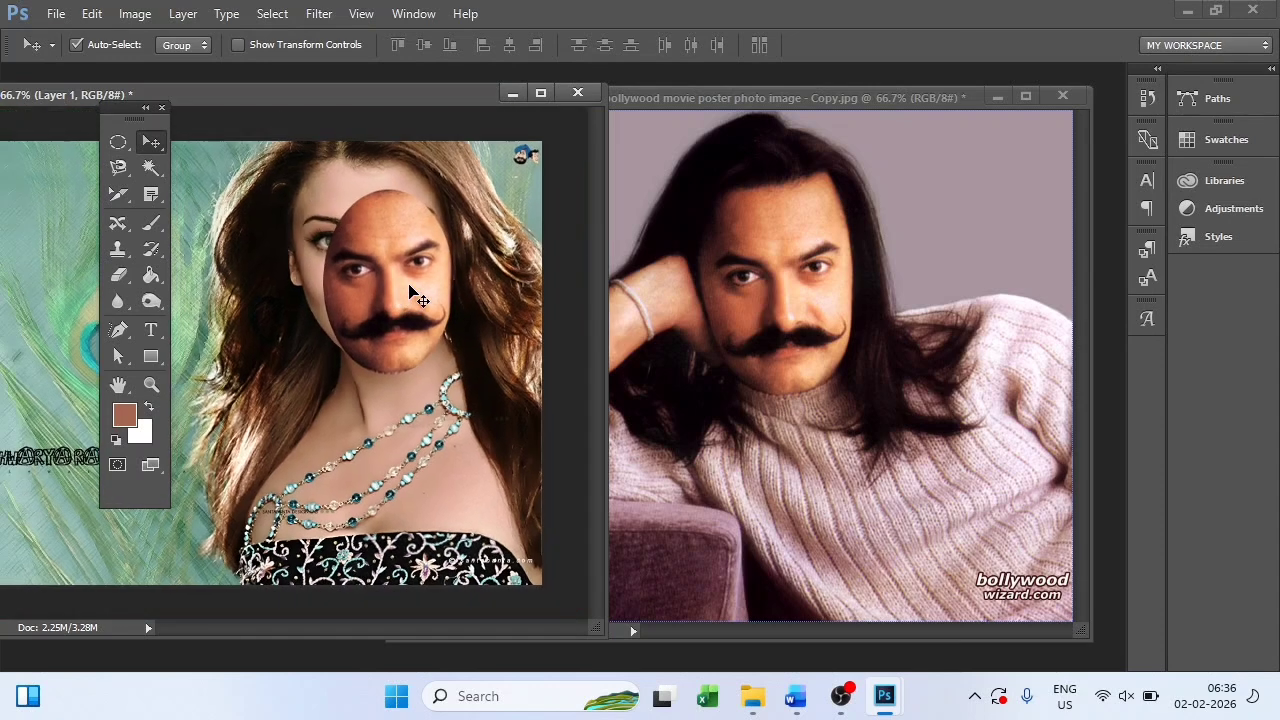
key("ctrl+plus")
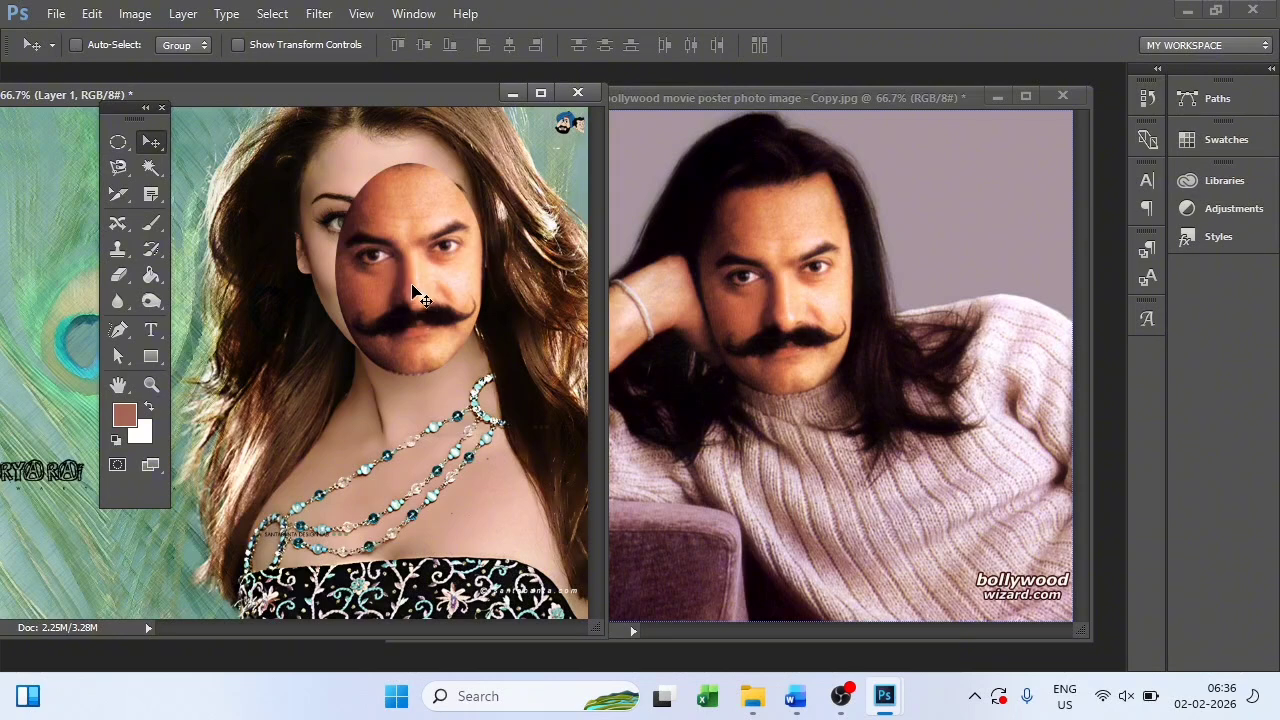
left_click_drag(420, 297, 362, 230)
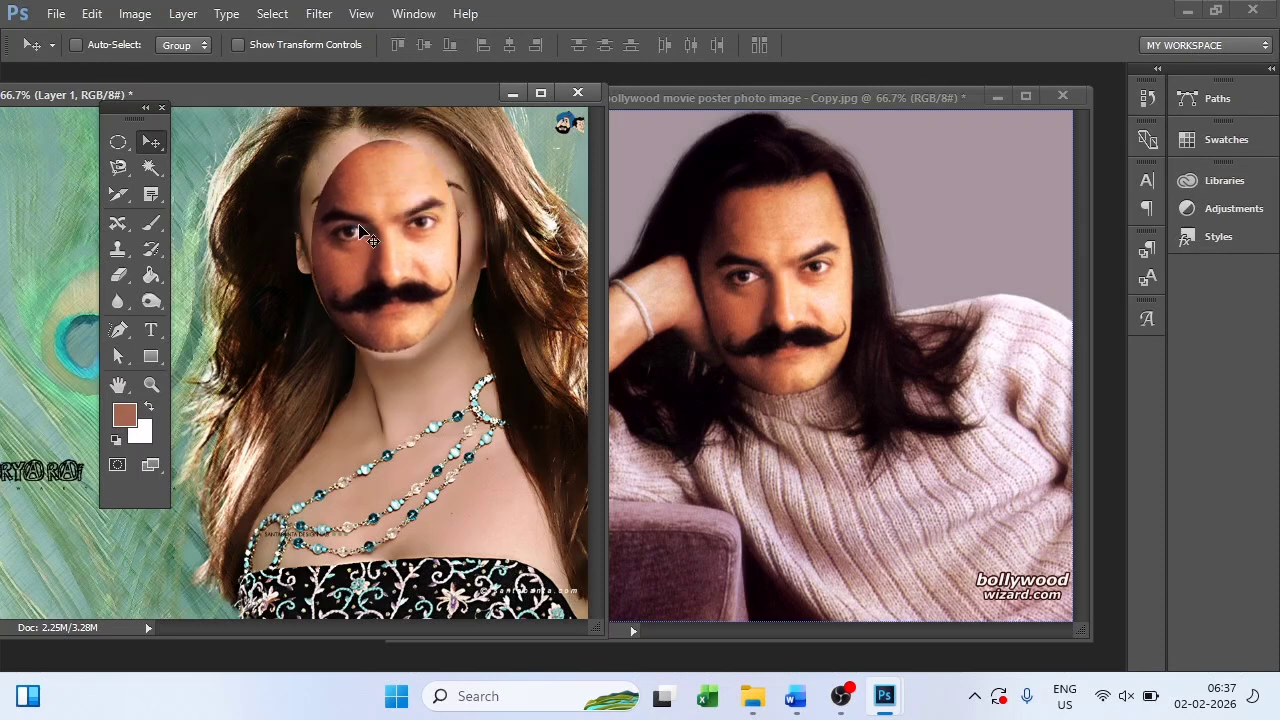
Step: Free Transform the pasted face to about 129.33% width and 117.50% height so it covers the woman's face, and apply it
key("ctrl+t")
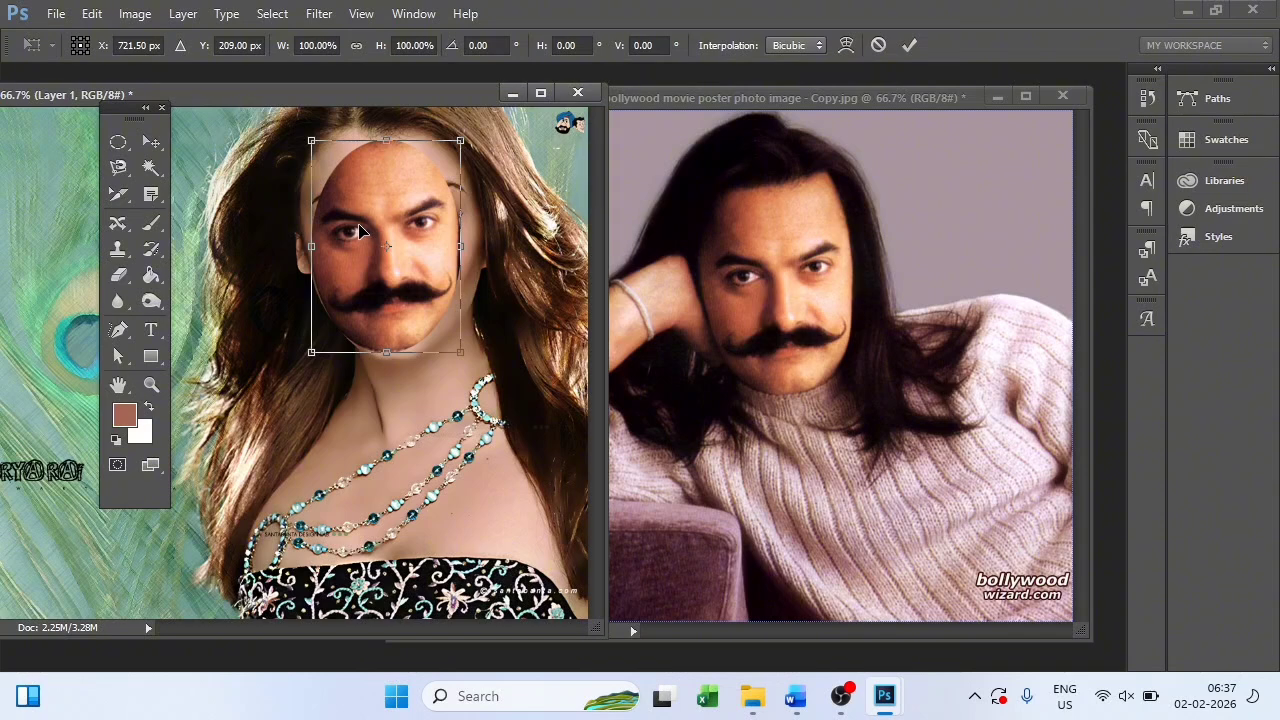
left_click_drag(412, 260, 396, 245)
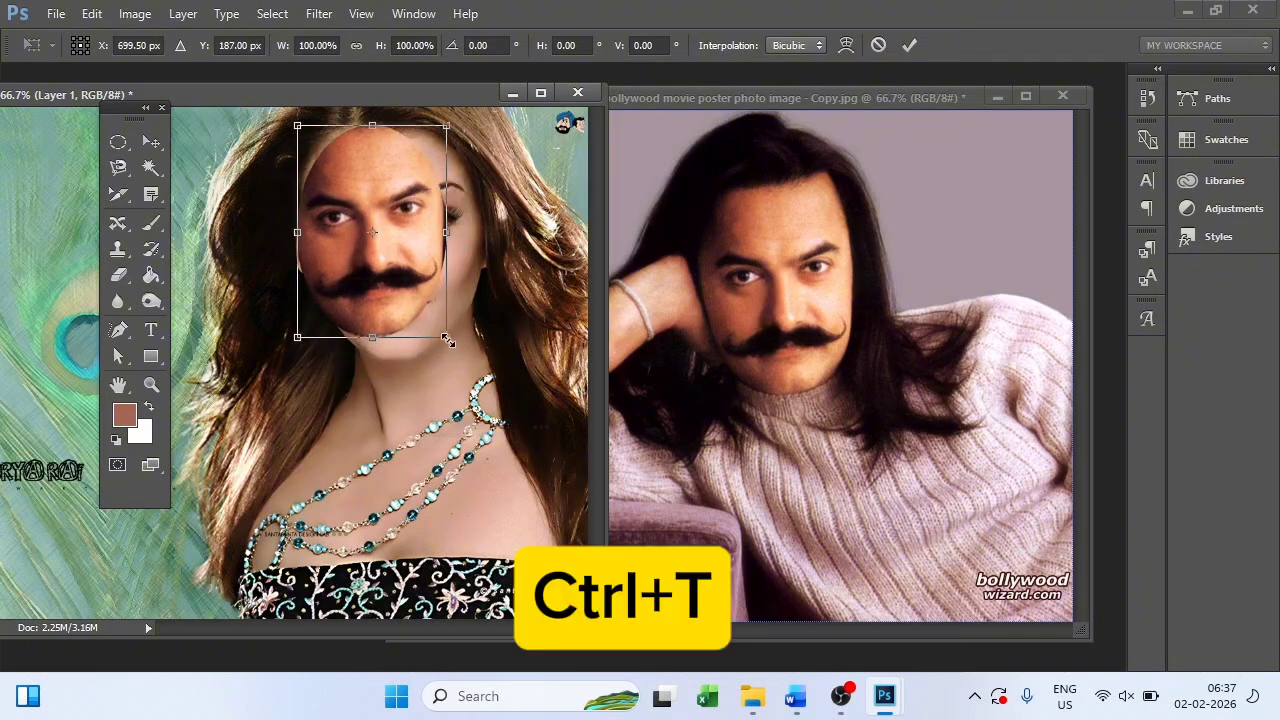
left_click_drag(447, 340, 419, 317)
mouse_move(466, 364)
left_mouse_down()
mouse_move(488, 366)
mouse_move(470, 362)
left_mouse_up()
left_click_drag(409, 311, 403, 312)
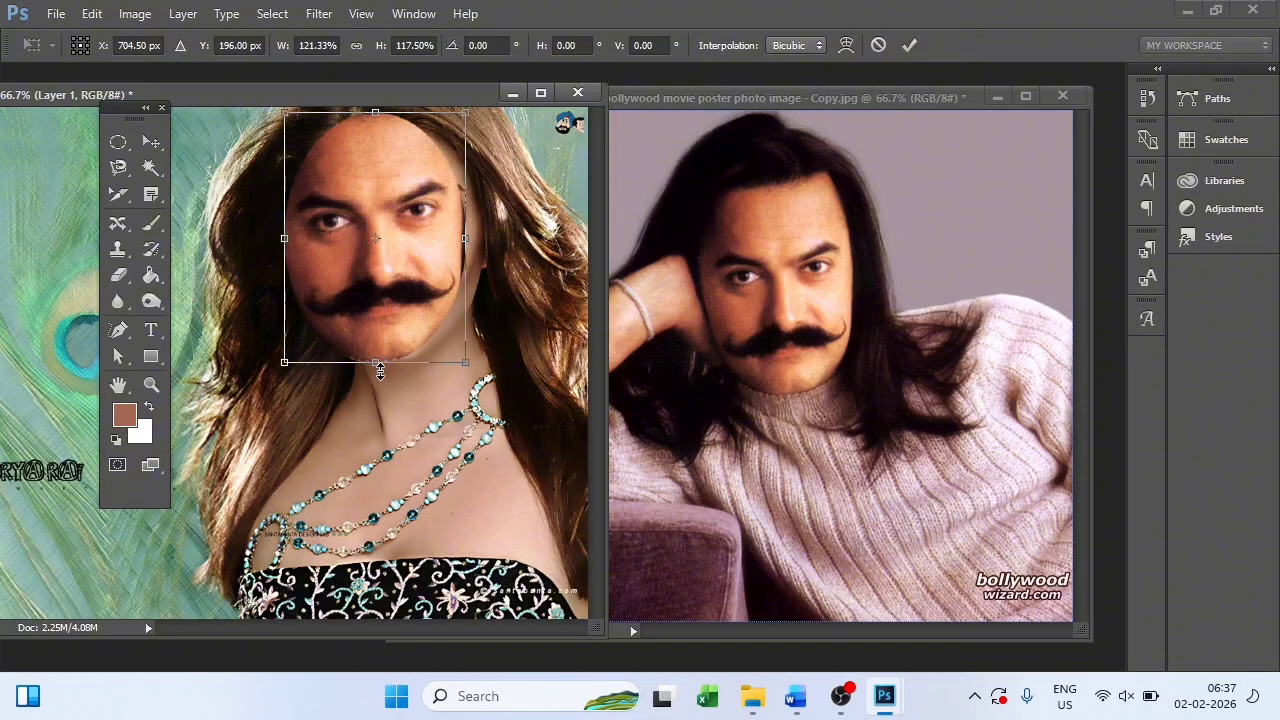
left_click_drag(380, 371, 380, 363)
left_click_drag(465, 245, 477, 245)
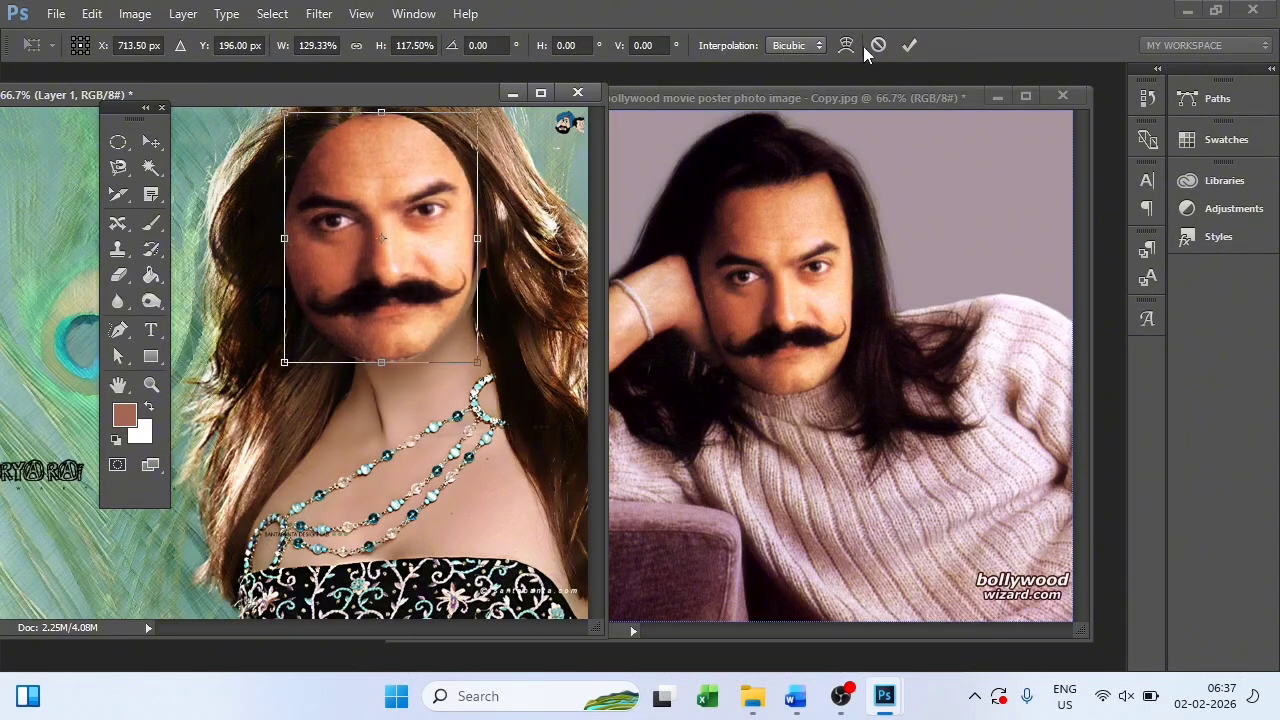
left_click(909, 46)
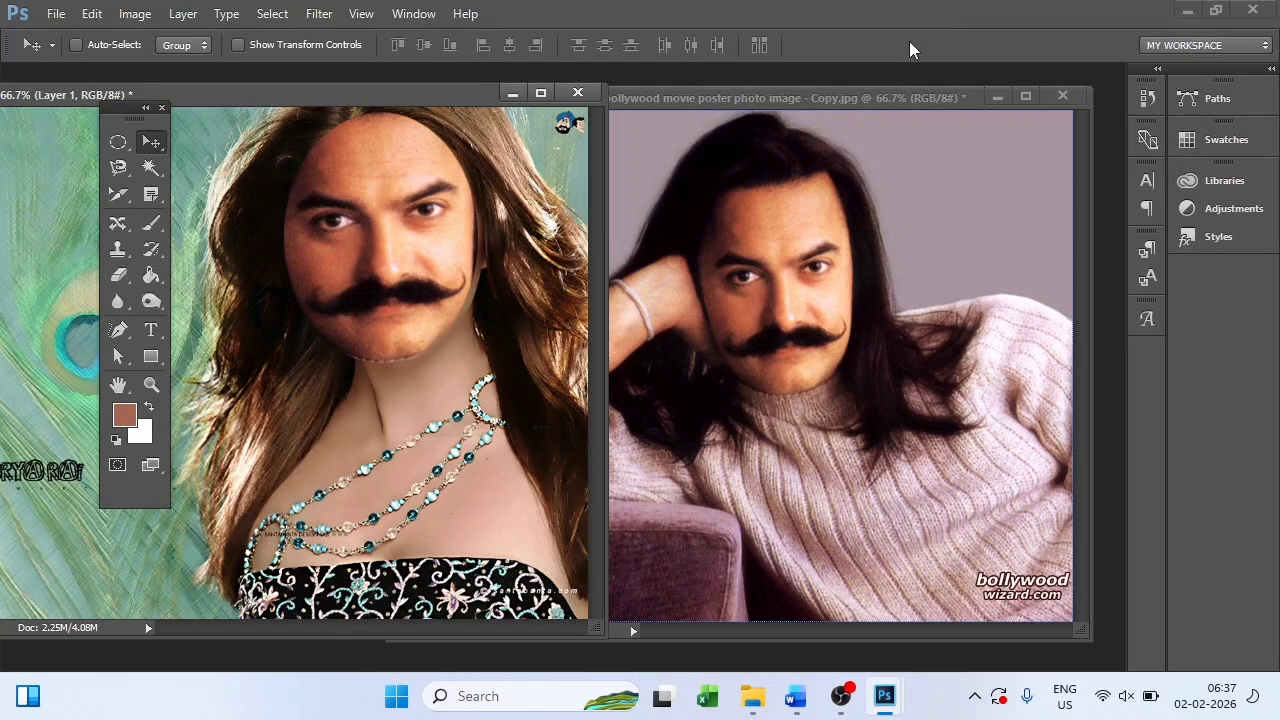
Step: Scale the pasted face down to 70.79% width and 68.88% height with Free Transform, and place it partly over the woman's face
mouse_move(380, 242)
left_mouse_down()
mouse_move(370, 257)
mouse_move(369, 237)
left_mouse_up()
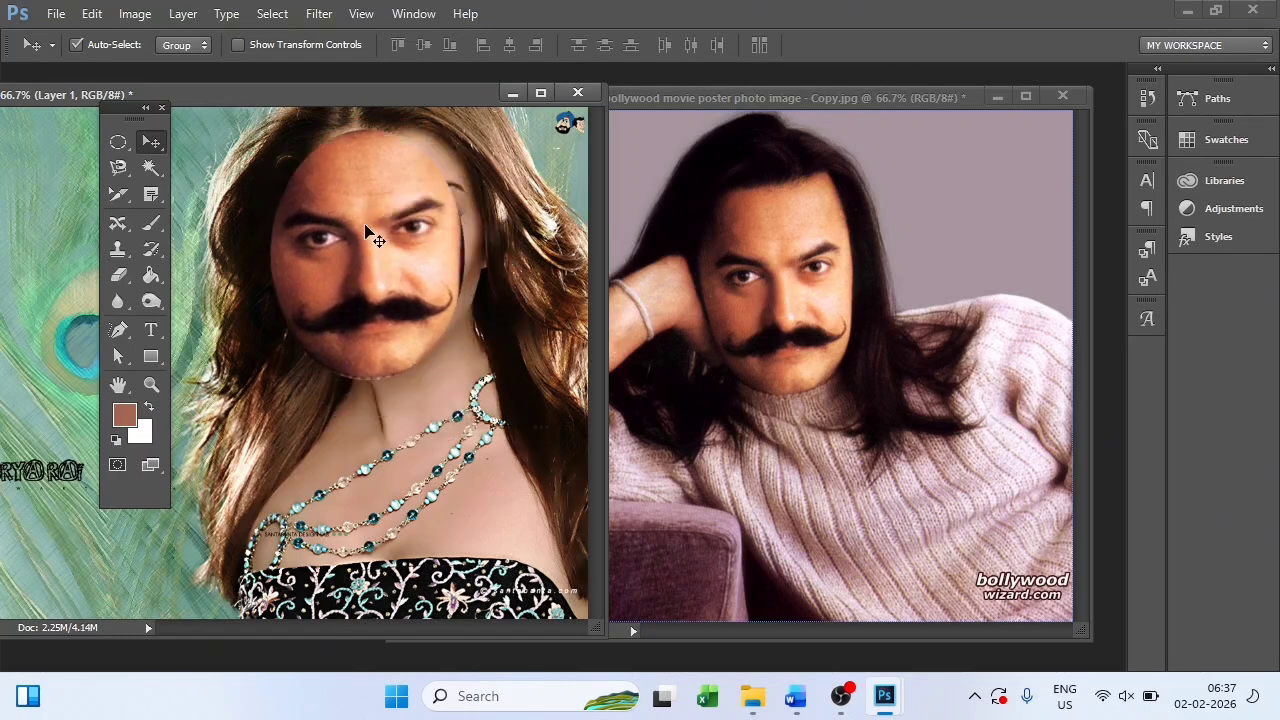
key("ctrl+t")
left_click_drag(466, 376, 409, 306)
left_click_drag(360, 240, 486, 418)
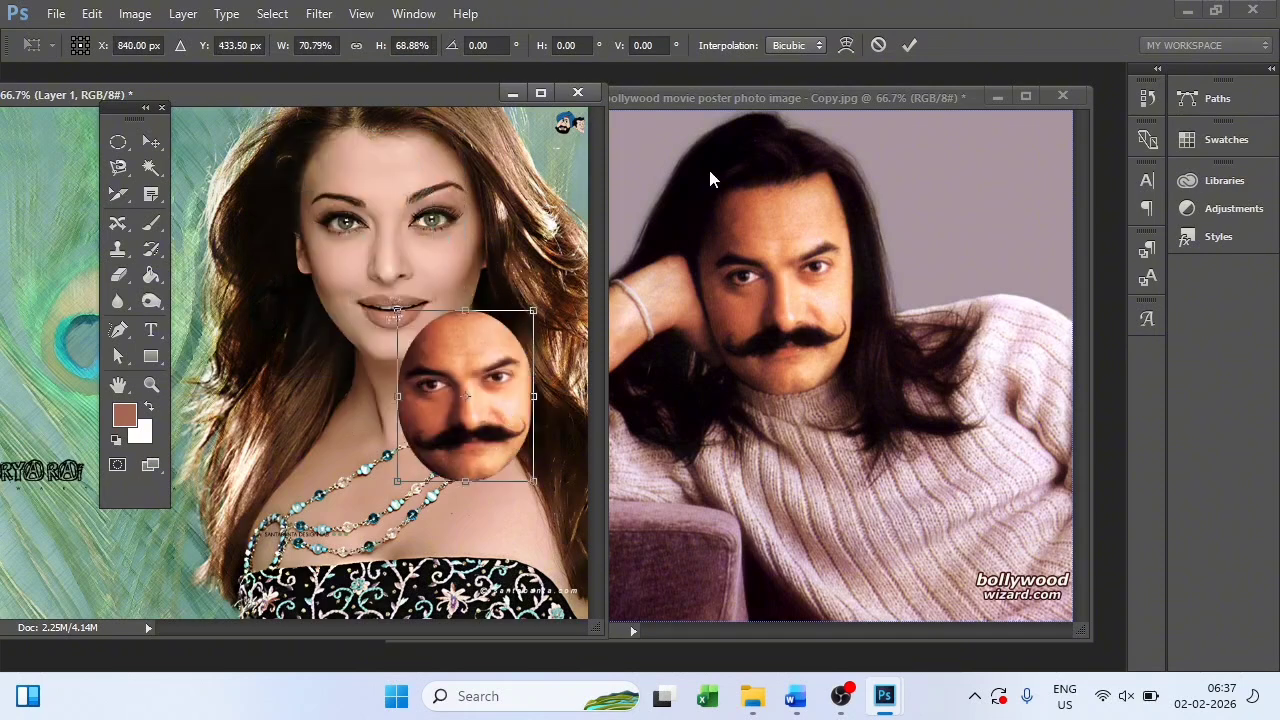
left_click(910, 47)
left_click_drag(500, 368, 408, 291)
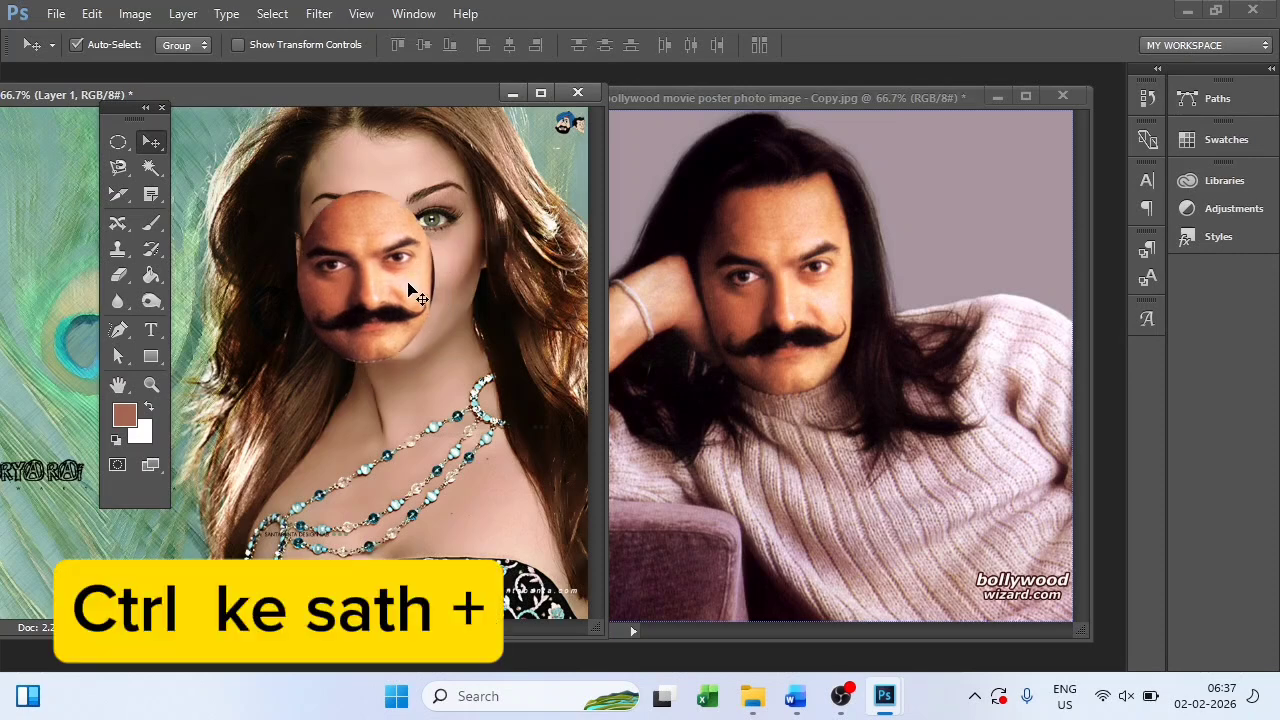
Step: Zoom the woman's photo in to 300%, out to 25%, and back in to 50%
key("ctrl+plus")
key("ctrl+plus")
key("ctrl+plus")
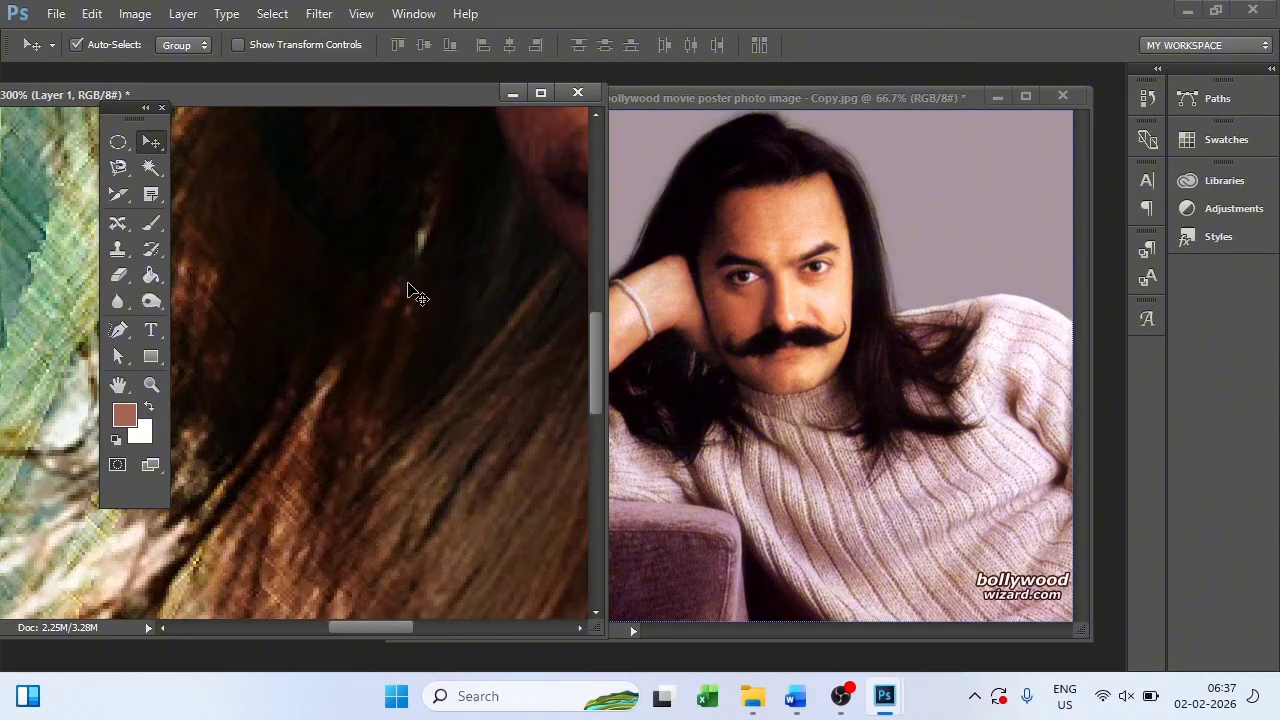
key("ctrl+minus")
key("ctrl+minus")
key("ctrl+minus")
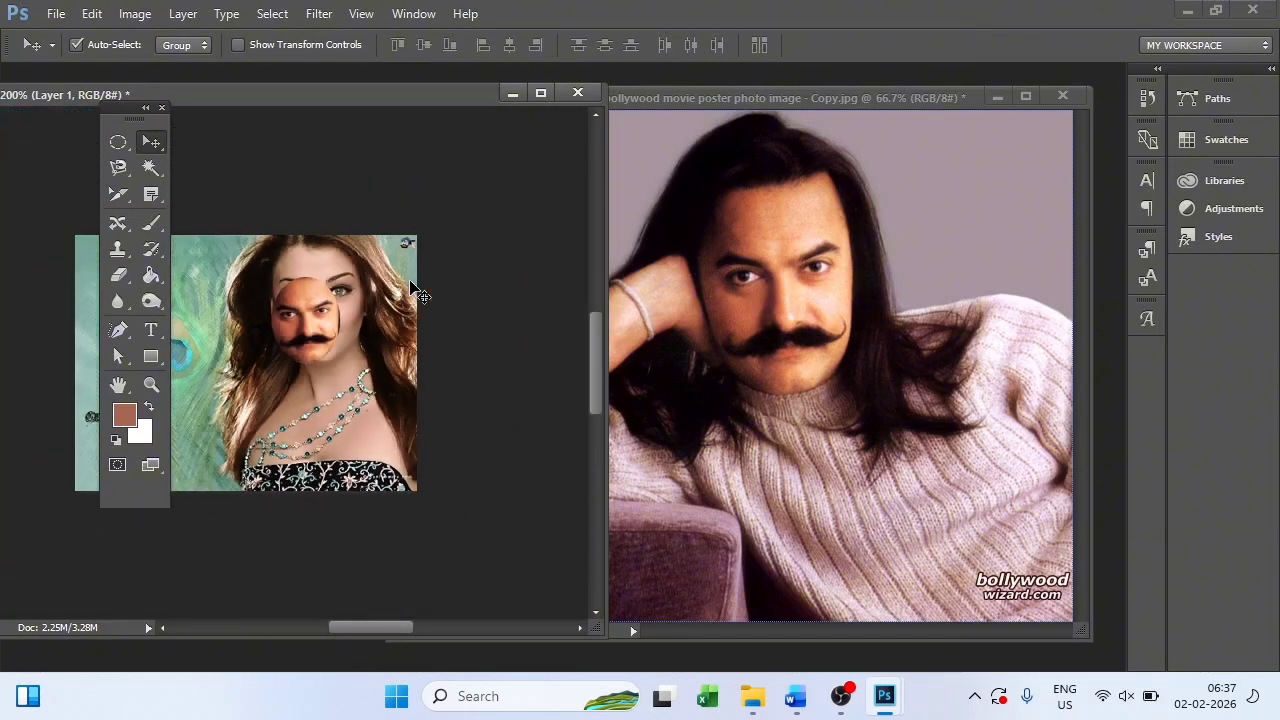
key("ctrl+minus")
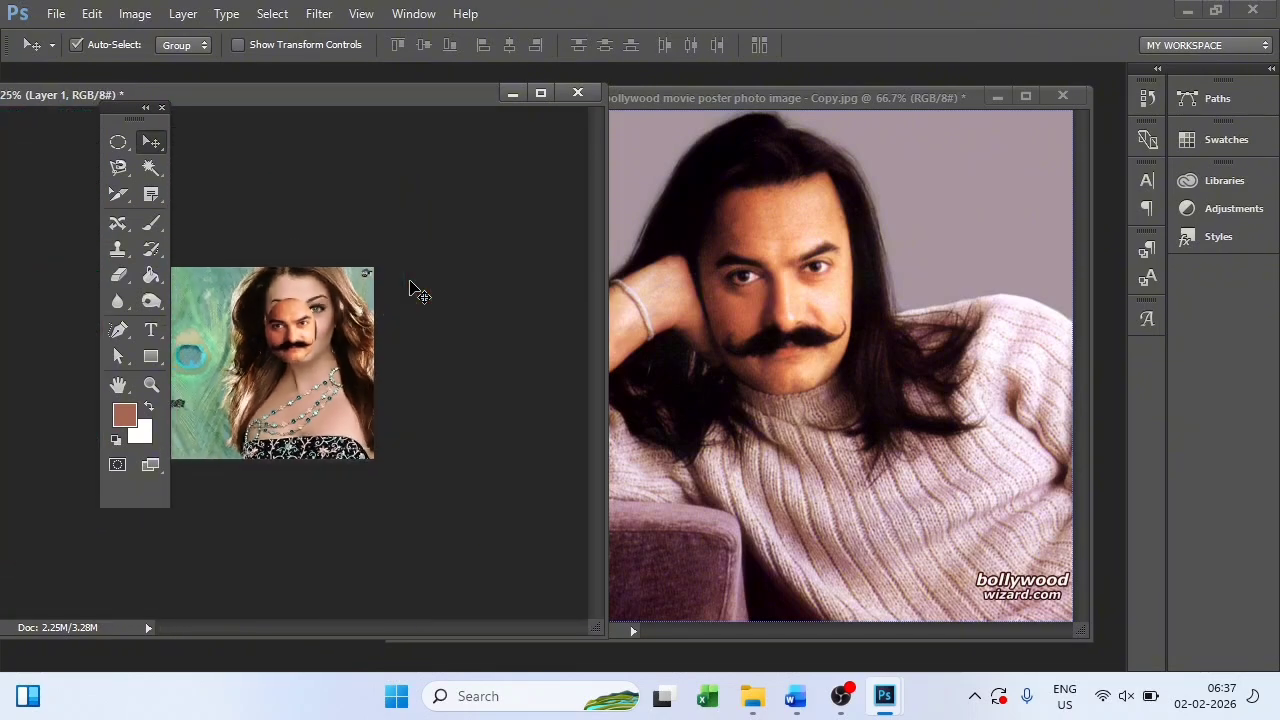
key("ctrl+plus")
key("ctrl+plus")
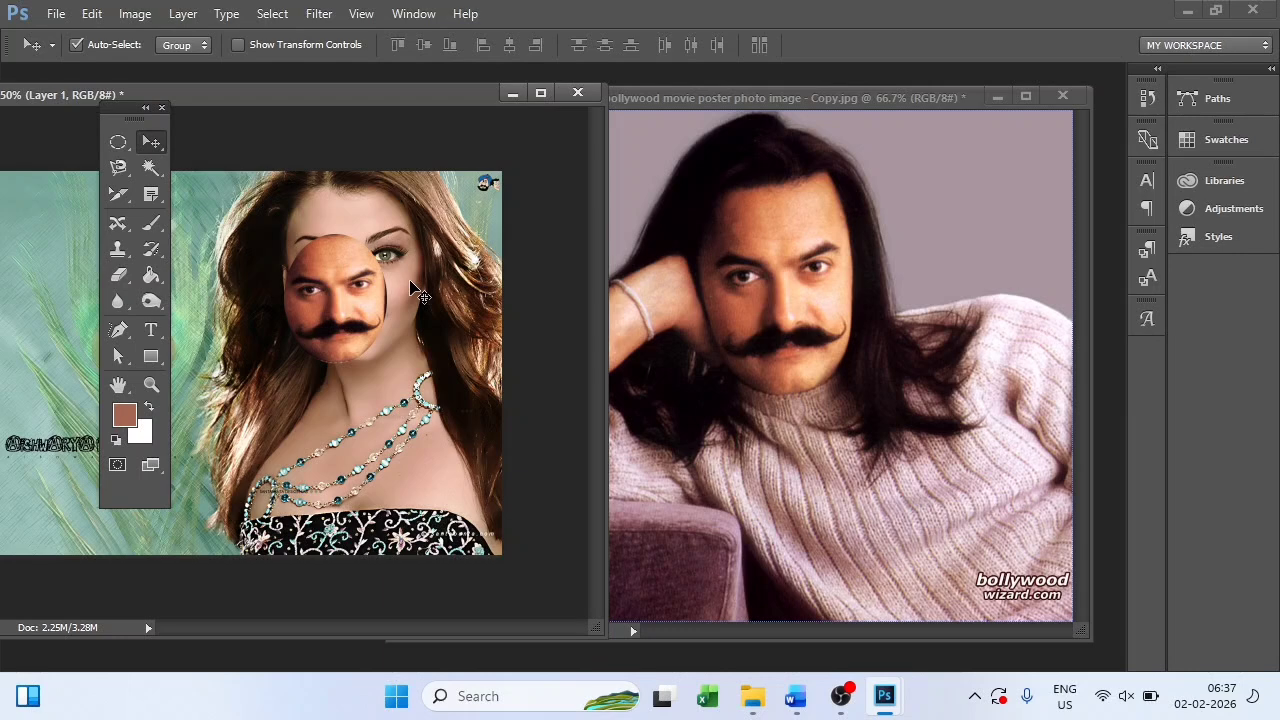
Step: Zoom repeatedly in and out around the pasted face in the woman's photo, ending at 66.7% magnification
key("ctrl")
scroll(333, 308, "up", 2)
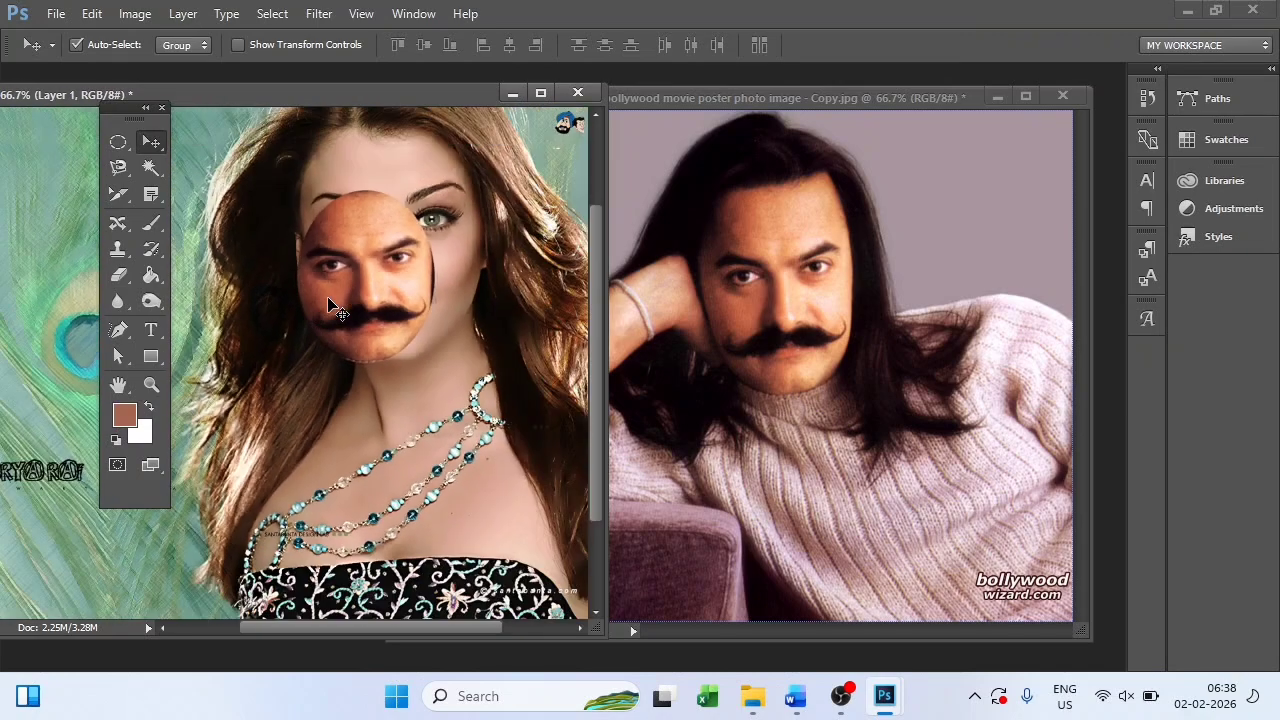
scroll(333, 308, "down", 2)
scroll(333, 308, "up", 2)
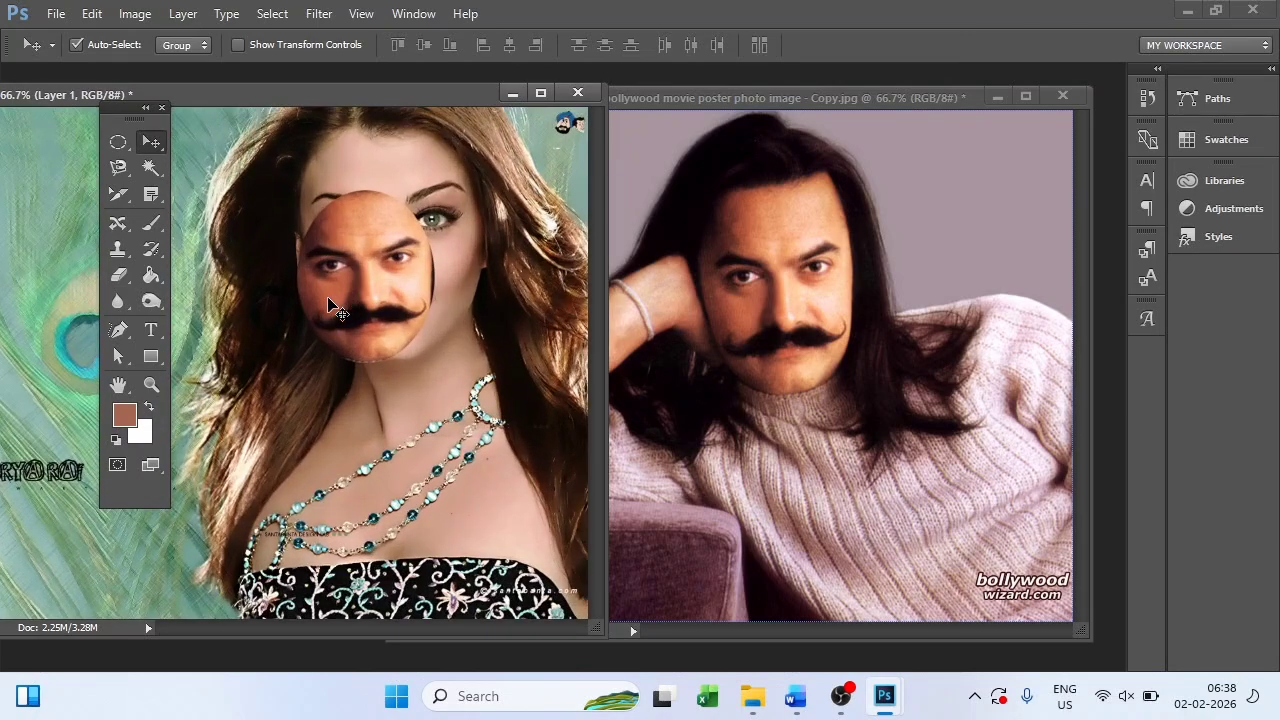
scroll(333, 308, "down", 2)
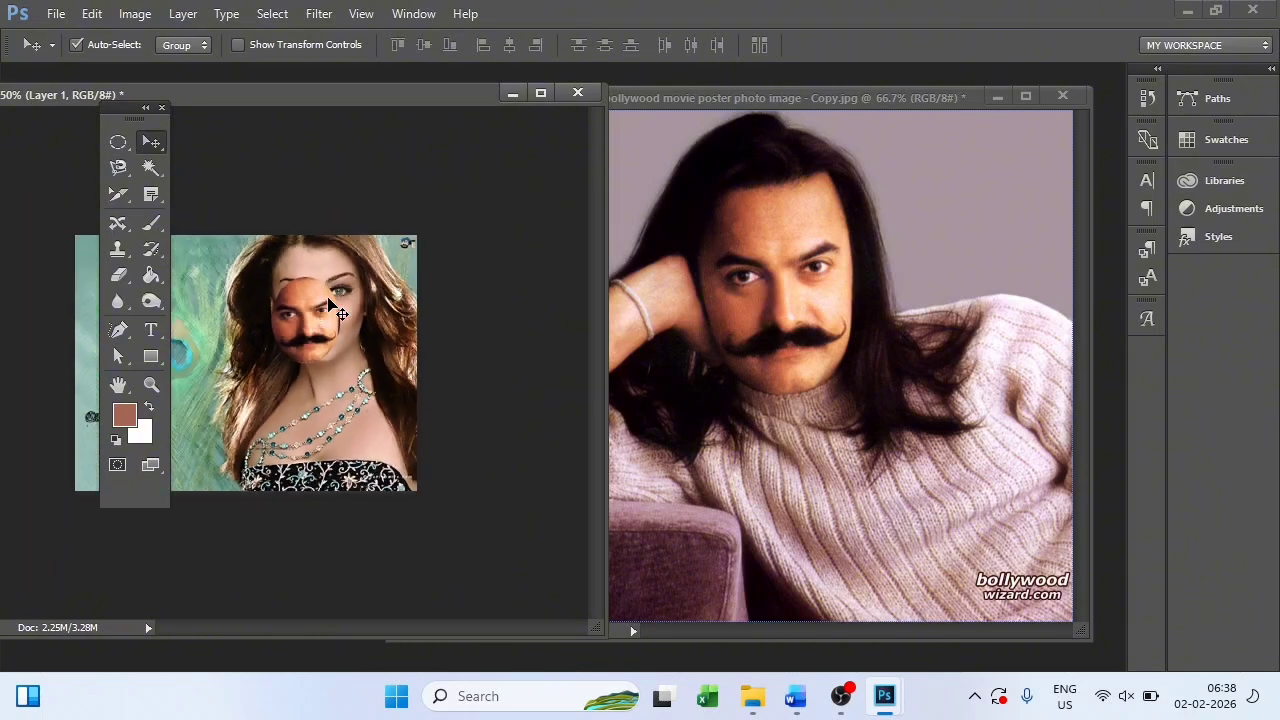
scroll(333, 308, "up", 1)
scroll(333, 308, "up", 1)
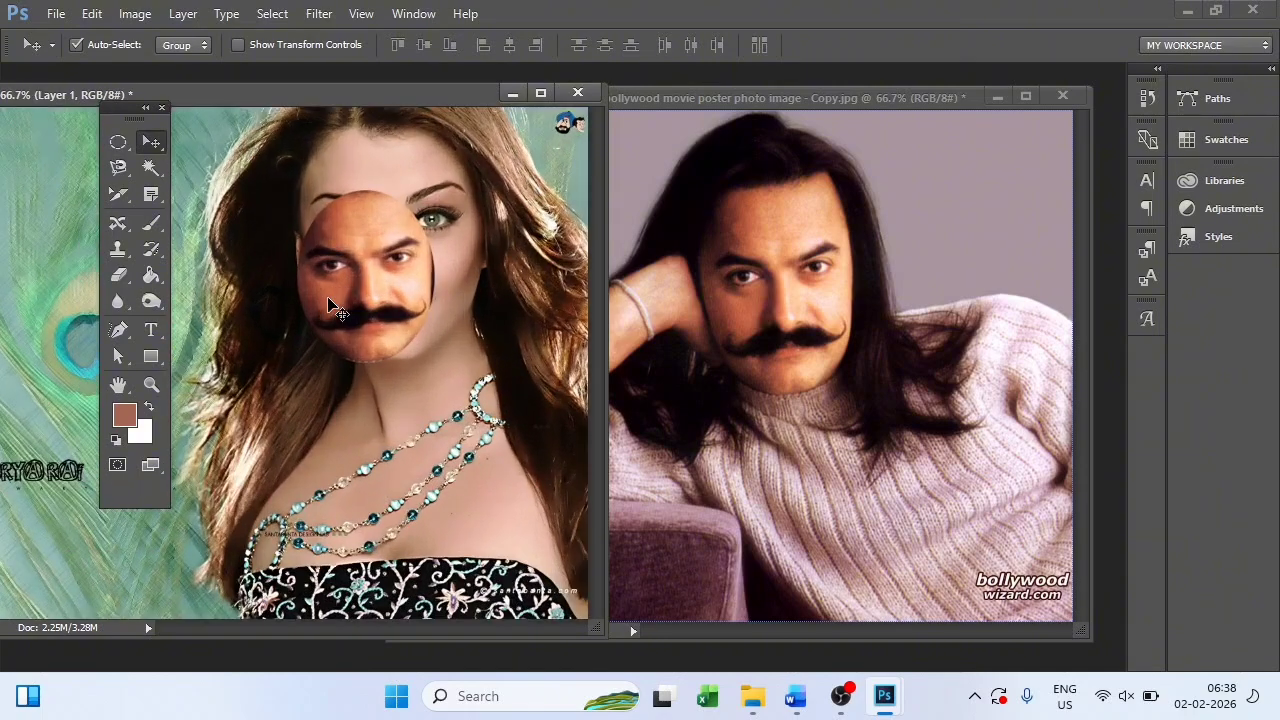
scroll(333, 308, "up", 2)
scroll(333, 308, "down", 2)
Step: Return to the man's photo and deselect the oval around his face
left_click_drag(410, 296, 242, 319)
left_click(730, 285)
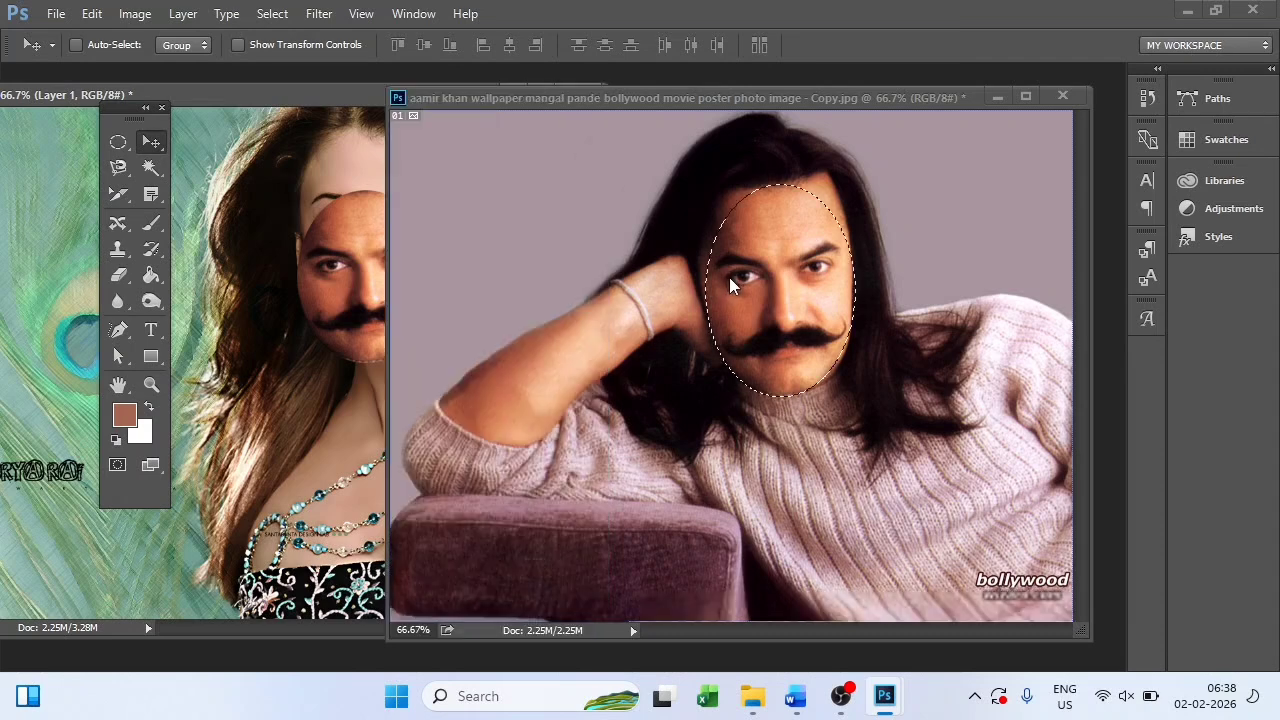
key("ctrl+d")
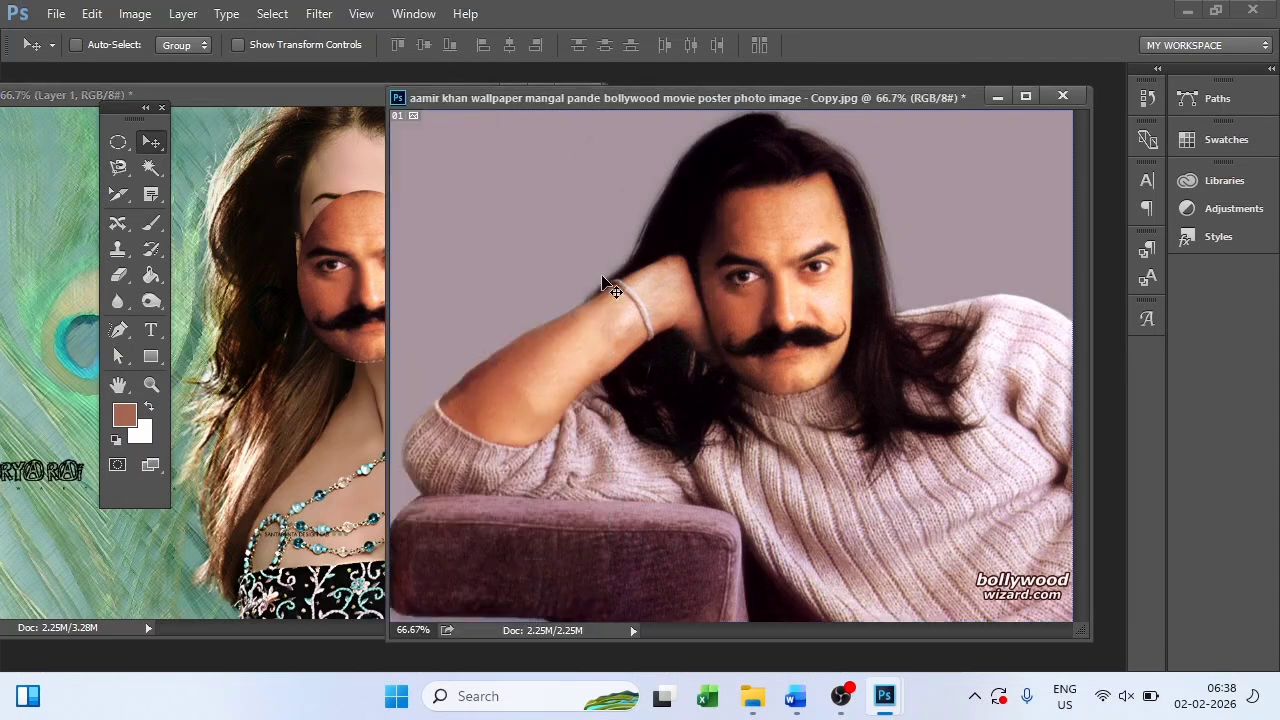
Step: Select a single pixel row across the man's moustache with the Single Row Marquee tool, and deselect it
left_click(117, 141)
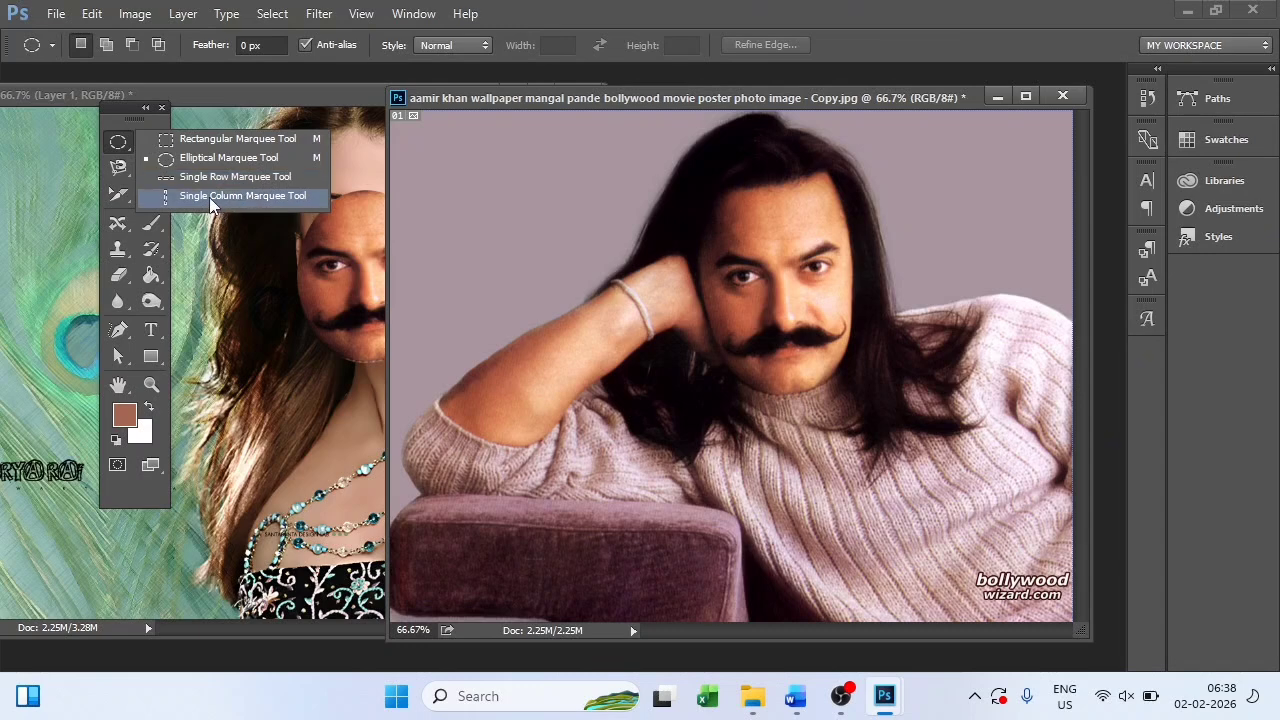
left_click(232, 177)
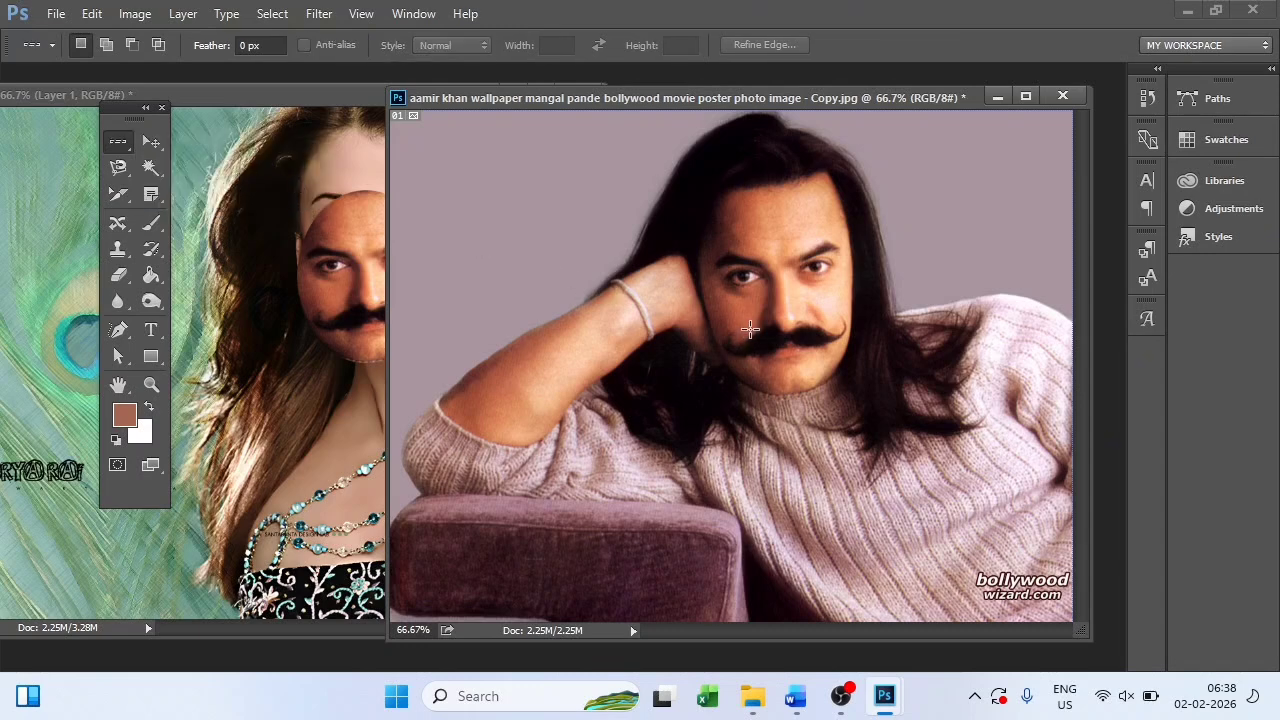
left_click(756, 327)
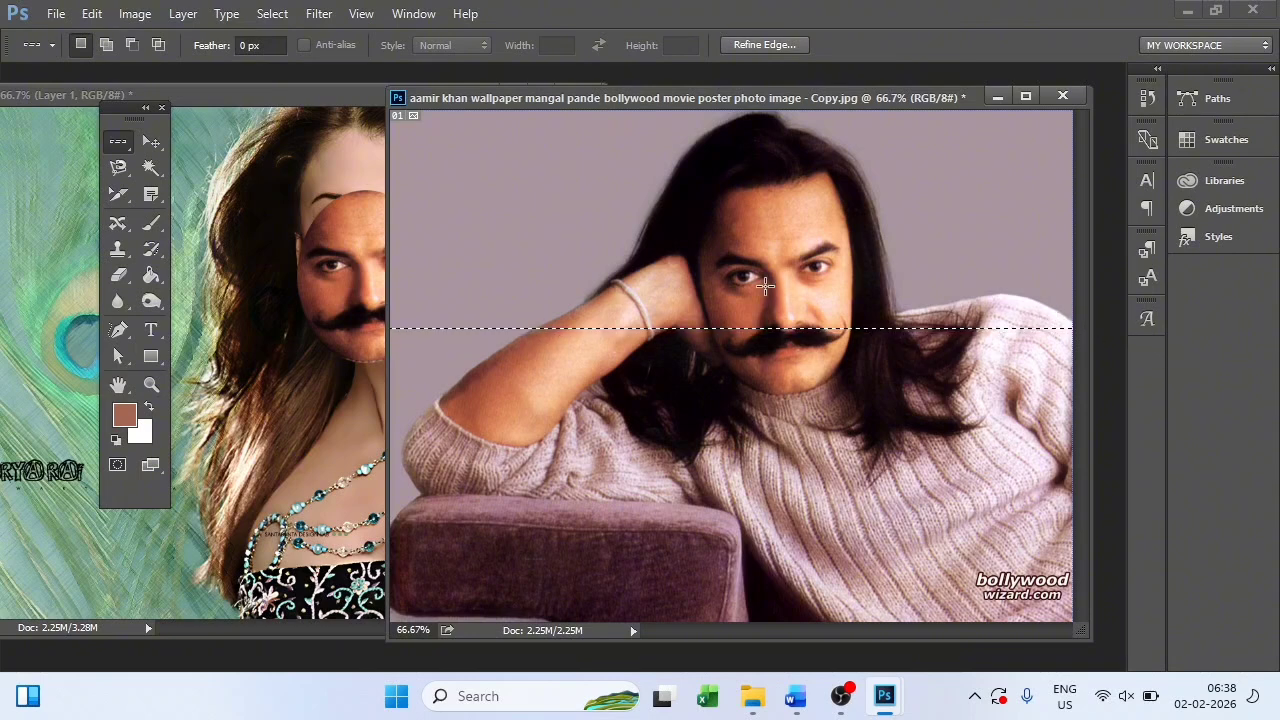
key("ctrl+d")
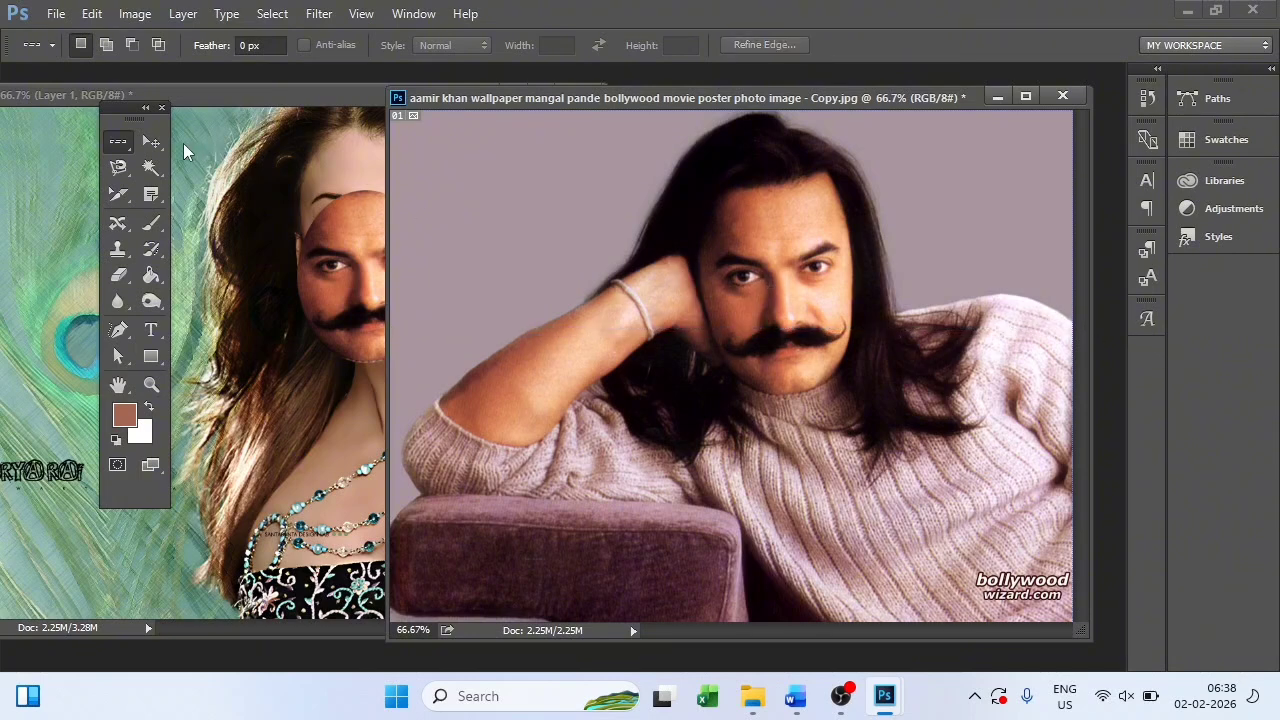
Step: Select a single pixel column through the middle of the man's face with the Single Column Marquee tool
right_click(122, 148)
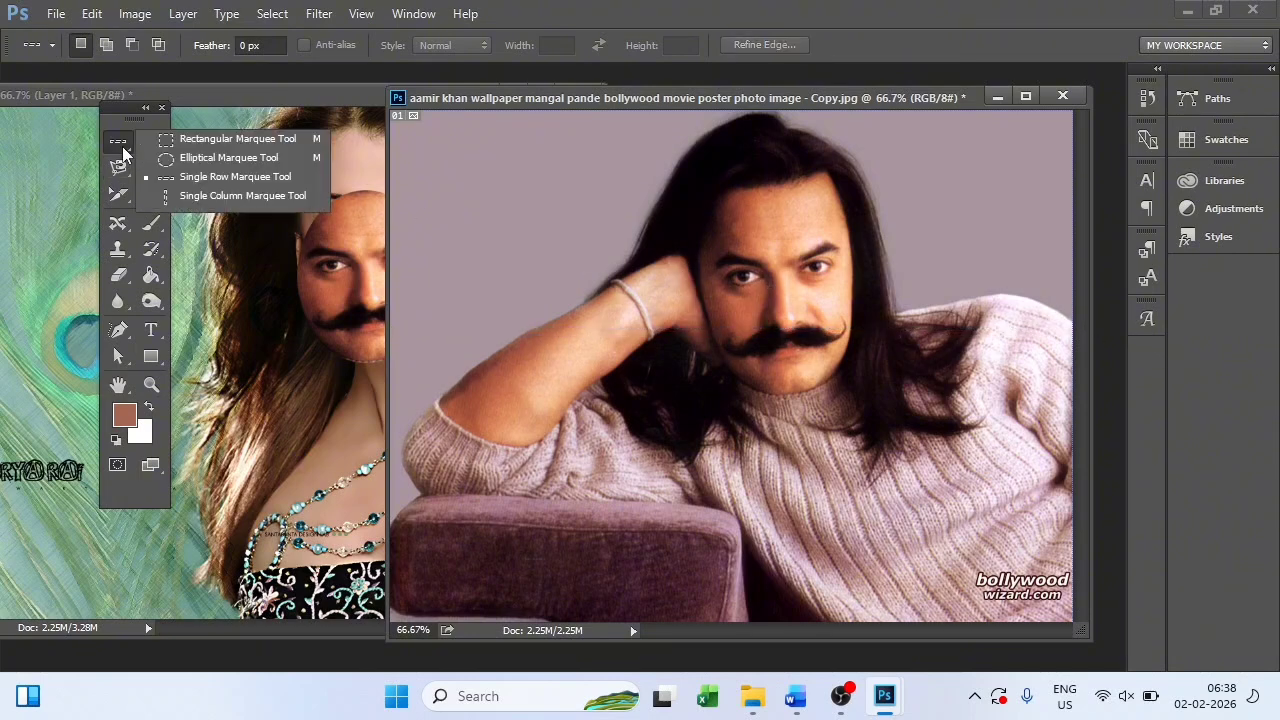
left_click(210, 196)
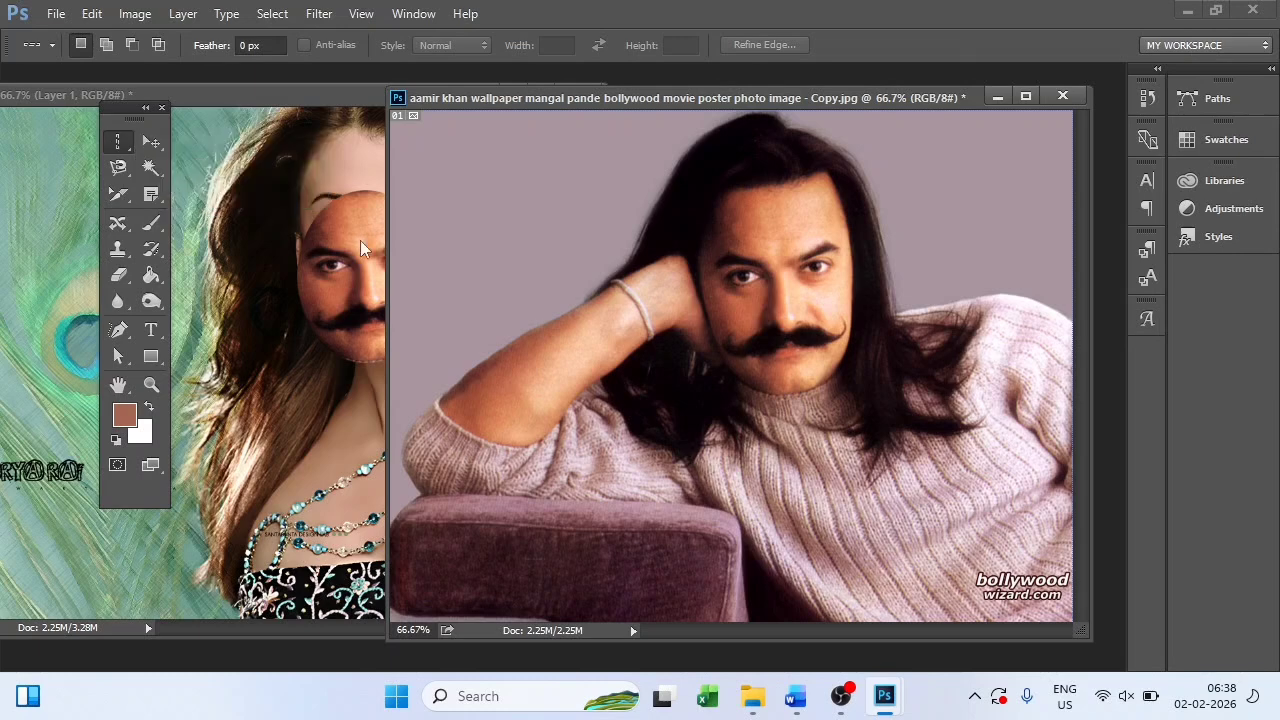
left_click(788, 304)
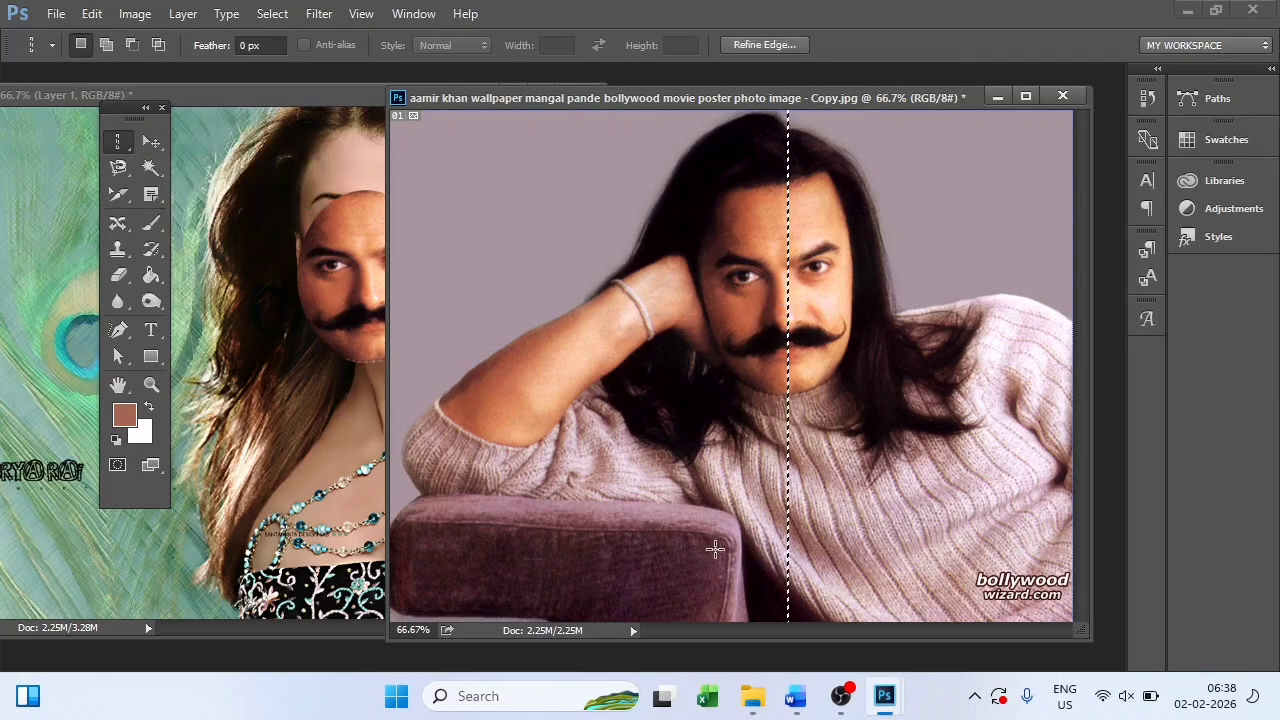
Step: Move the single pixel column selection to the man's forearm and then to his shoulder, and deselect it
left_click(577, 309)
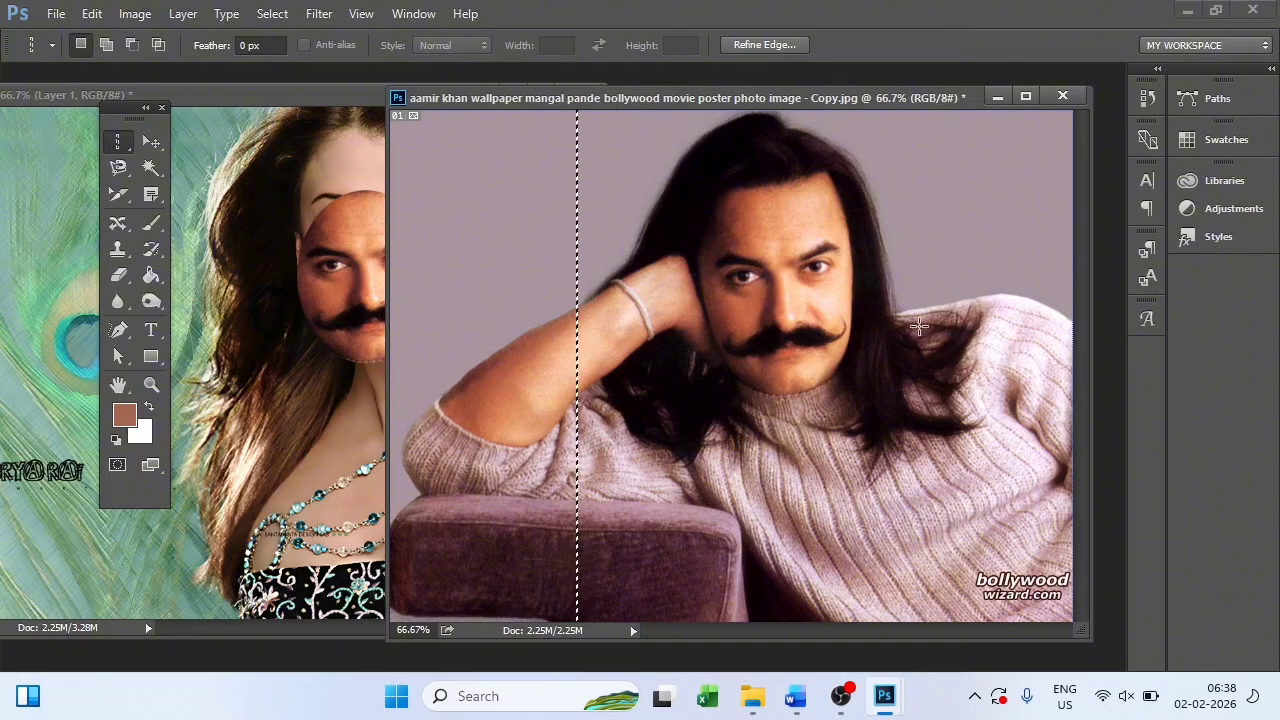
left_click(977, 318)
key("ctrl+d")
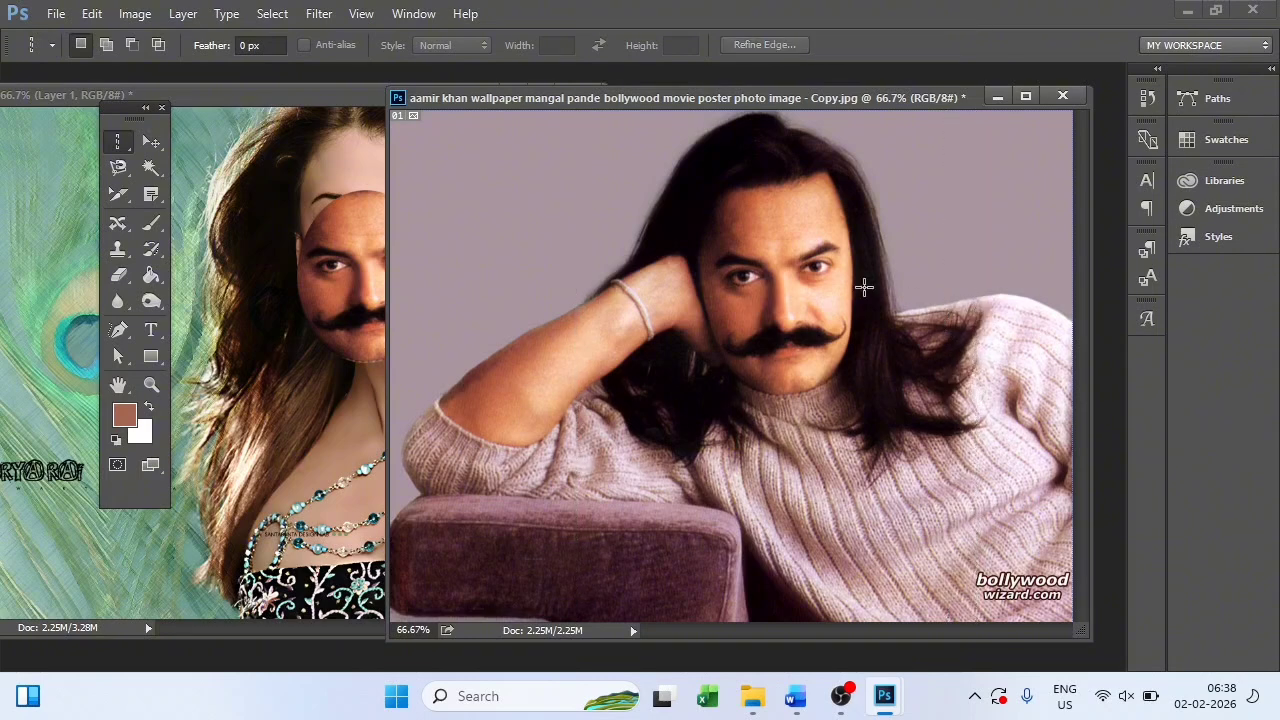
Step: Outline the man's head and long hair freehand with the Lasso tool, leaving out his hand and sweater collar
left_click(121, 169)
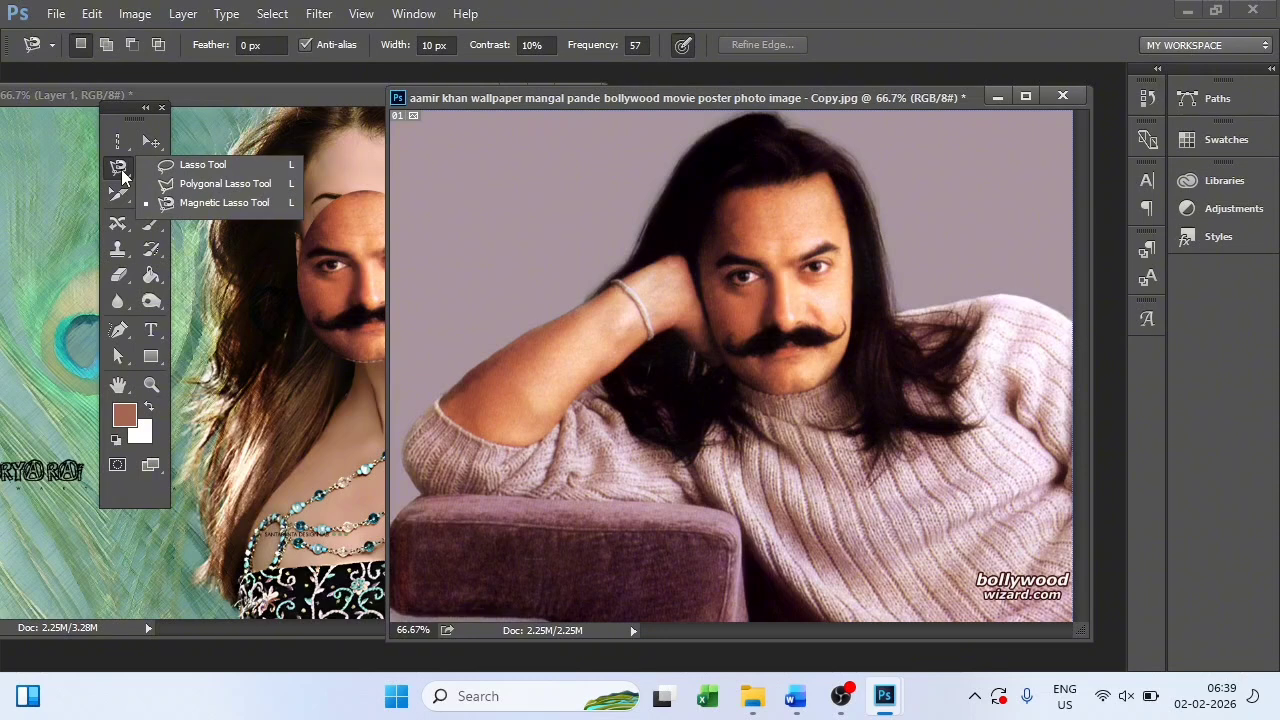
left_click(216, 166)
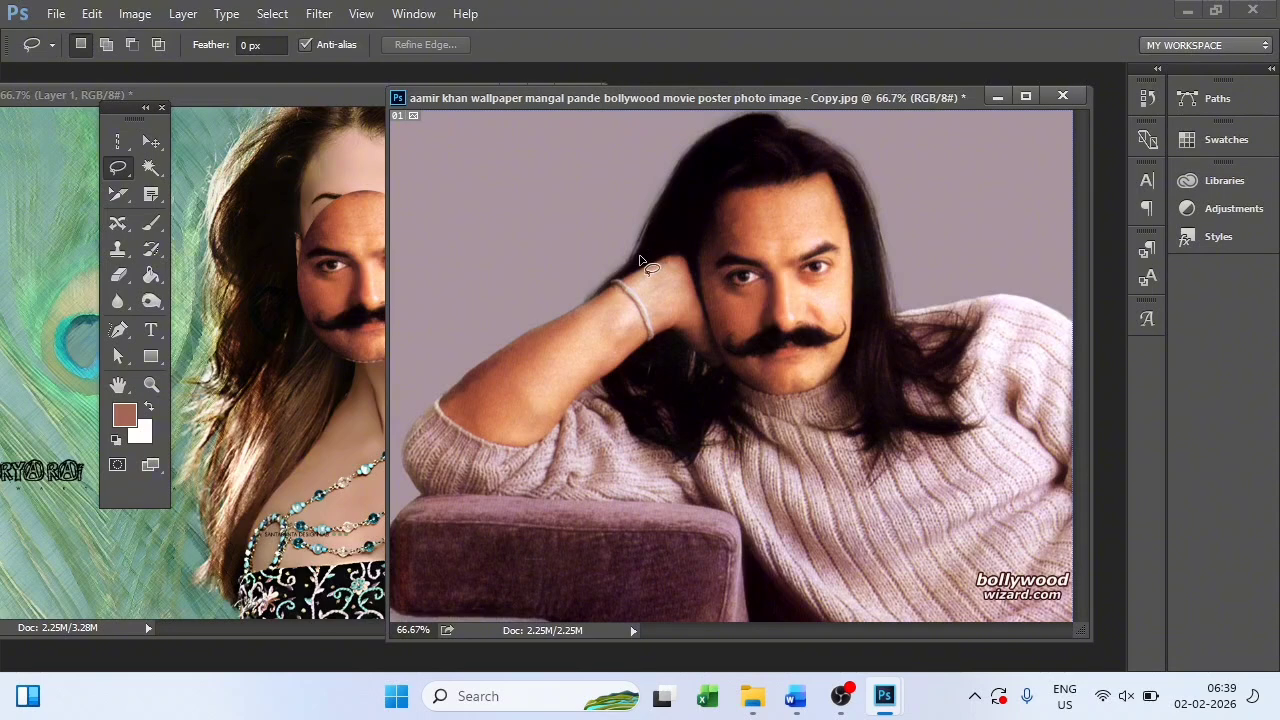
left_click(124, 146)
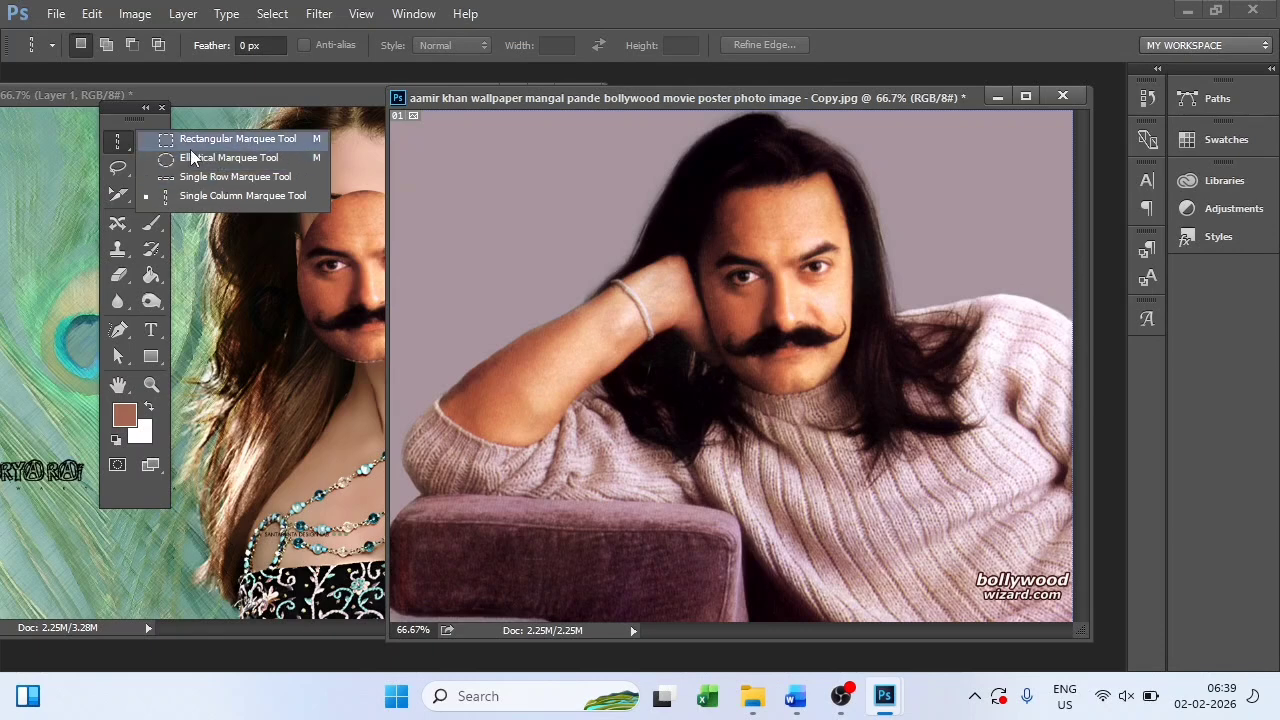
left_click(120, 170)
left_click_drag(120, 172, 174, 165)
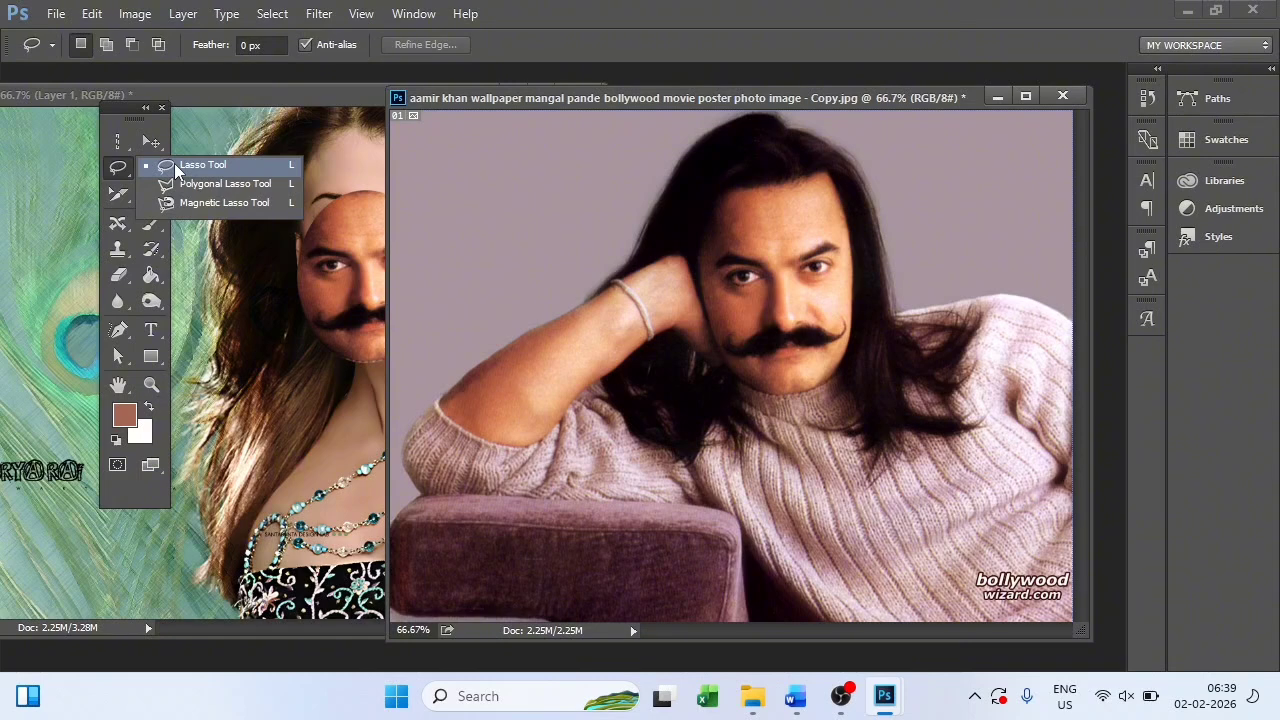
left_click(174, 164)
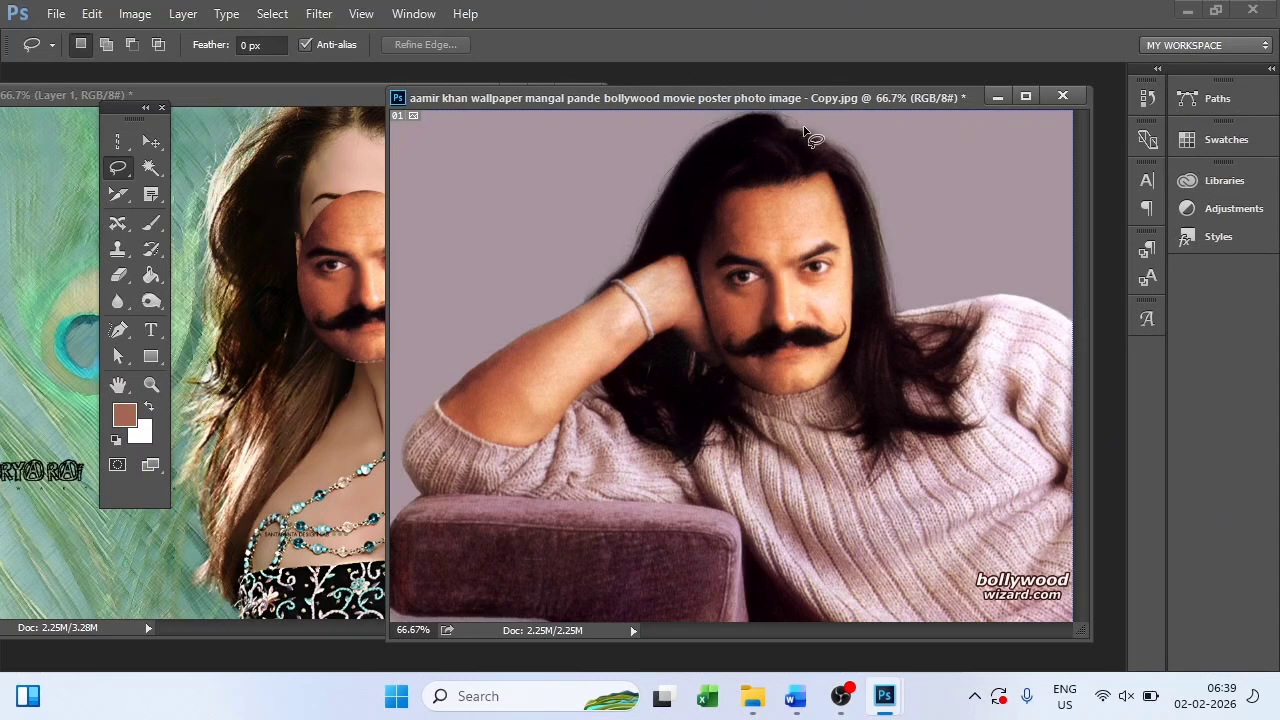
mouse_move(858, 160)
left_mouse_down()
mouse_move(892, 213)
mouse_move(906, 294)
mouse_move(978, 317)
mouse_move(989, 342)
mouse_move(975, 388)
mouse_move(933, 397)
mouse_move(949, 430)
mouse_move(911, 469)
mouse_move(864, 483)
mouse_move(822, 441)
mouse_move(851, 401)
mouse_move(842, 387)
mouse_move(754, 401)
mouse_move(732, 386)
mouse_move(721, 430)
mouse_move(689, 440)
mouse_move(646, 440)
mouse_move(603, 413)
mouse_move(597, 383)
mouse_move(653, 339)
mouse_move(725, 353)
mouse_move(686, 273)
mouse_move(658, 265)
mouse_move(590, 297)
mouse_move(646, 234)
left_mouse_up()
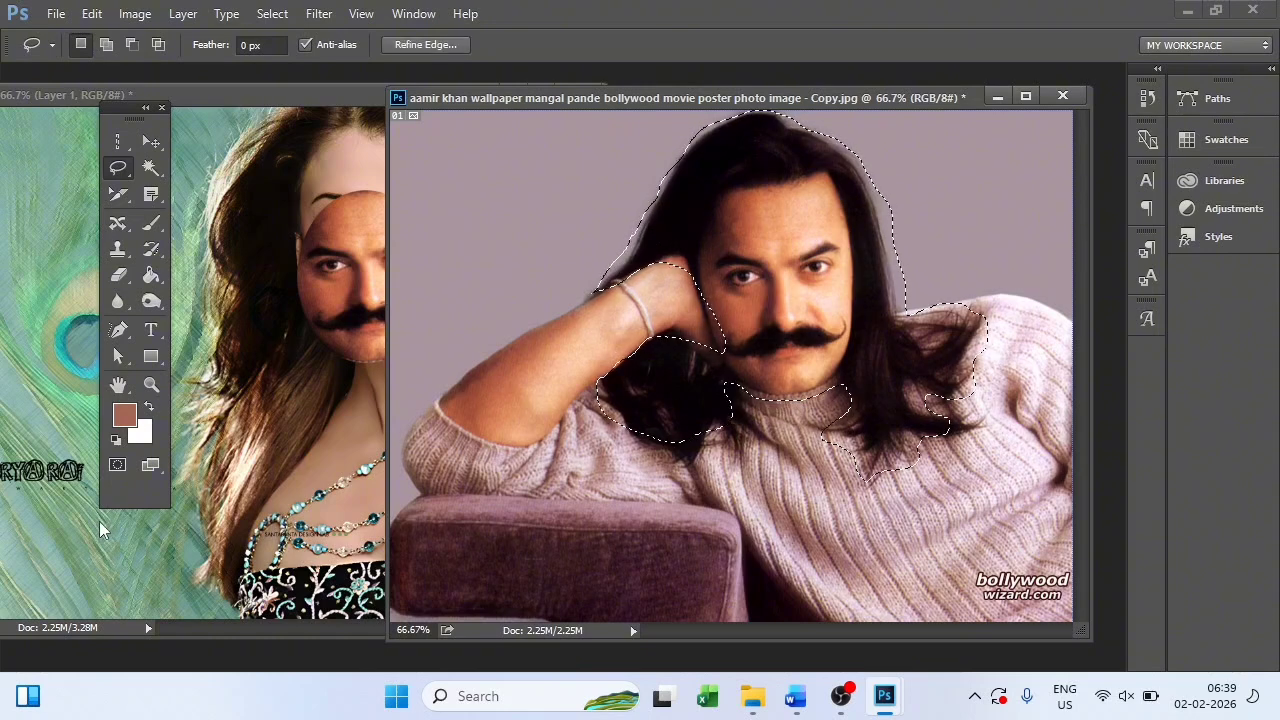
Step: Try to move the selected head diagonally down over the man's shoulder, undo the move and clear the selection
left_click(151, 141)
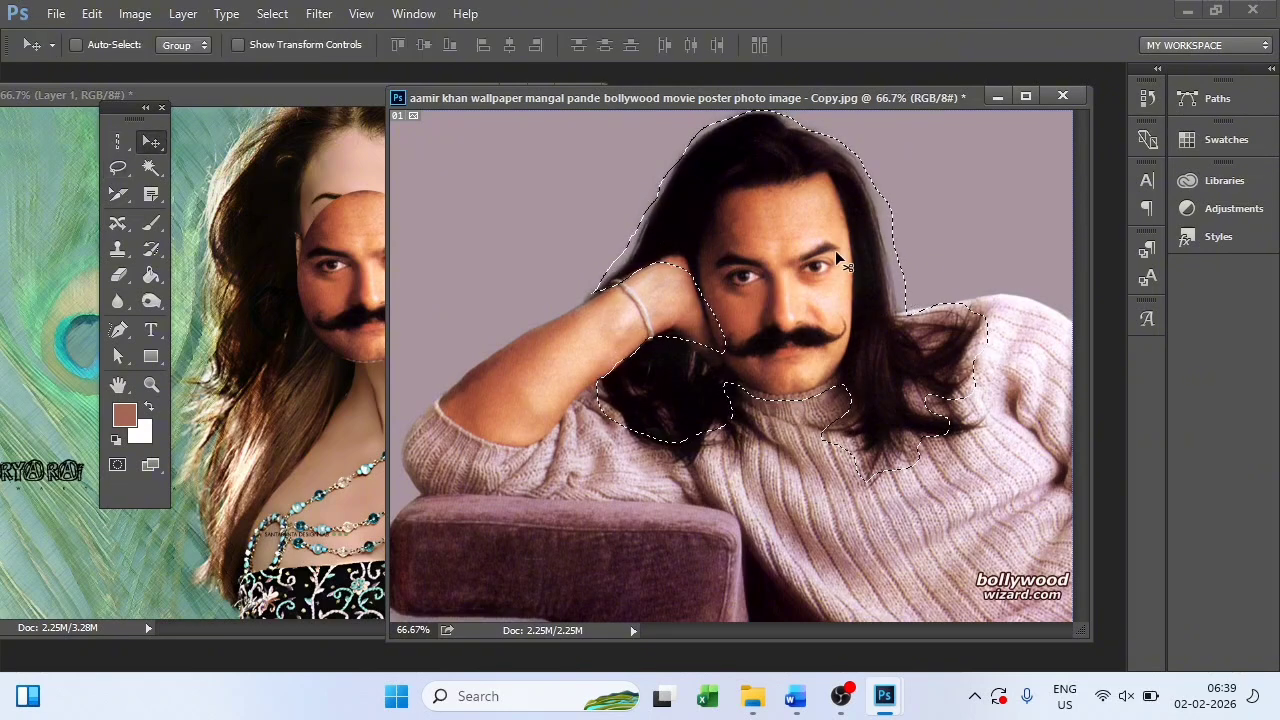
left_click_drag(815, 340, 953, 475)
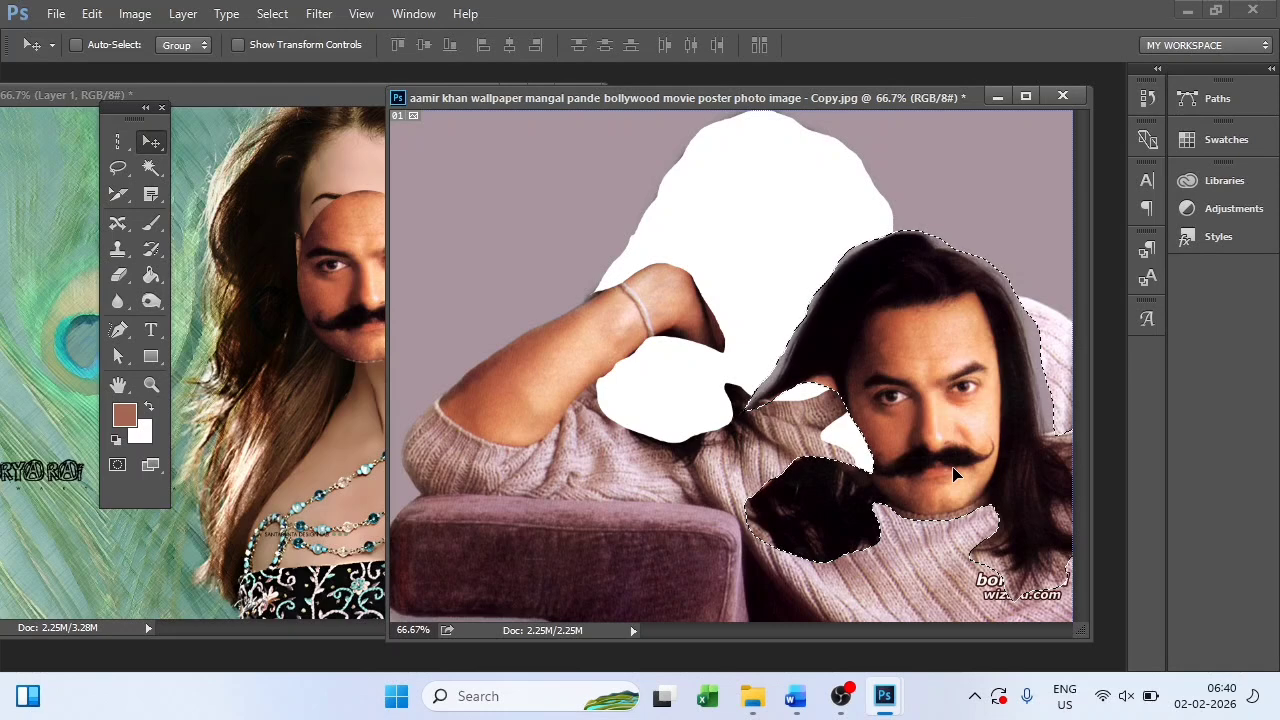
key("ctrl+z")
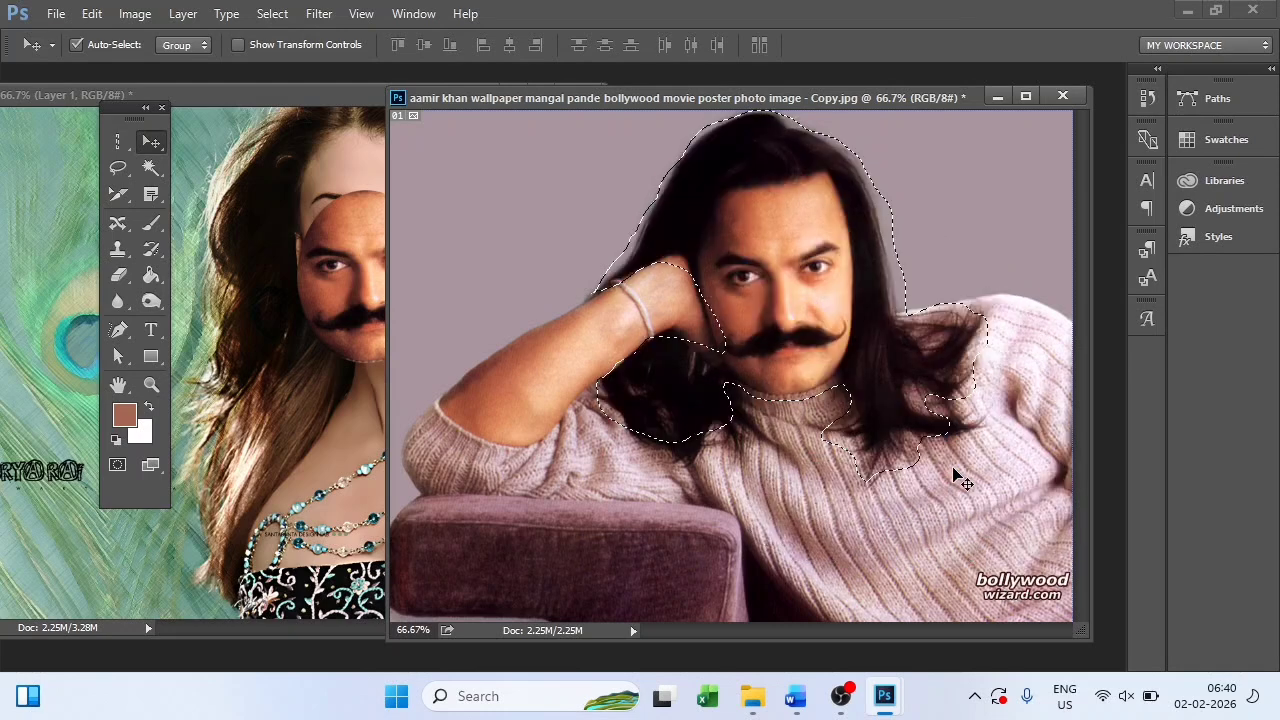
key("ctrl+d")
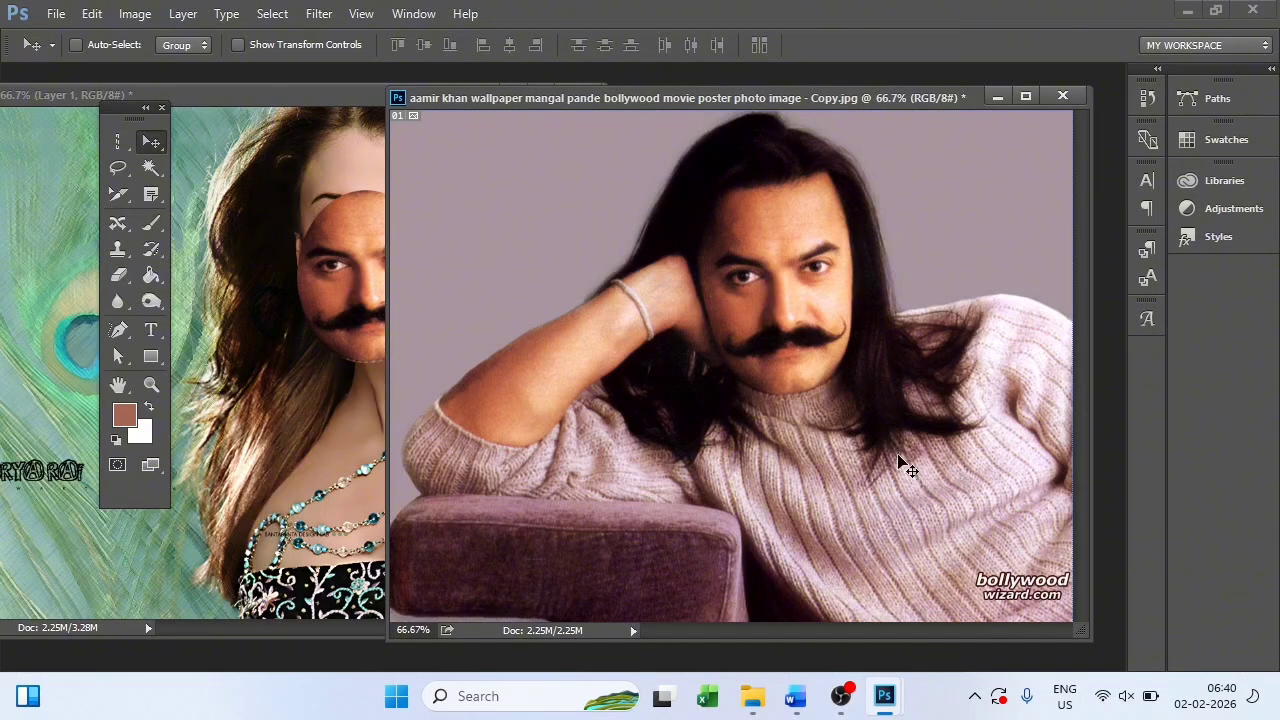
Step: Outline the man's head and hair with straight segments using the Polygonal Lasso tool, close the outline and deselect it
left_click(119, 169)
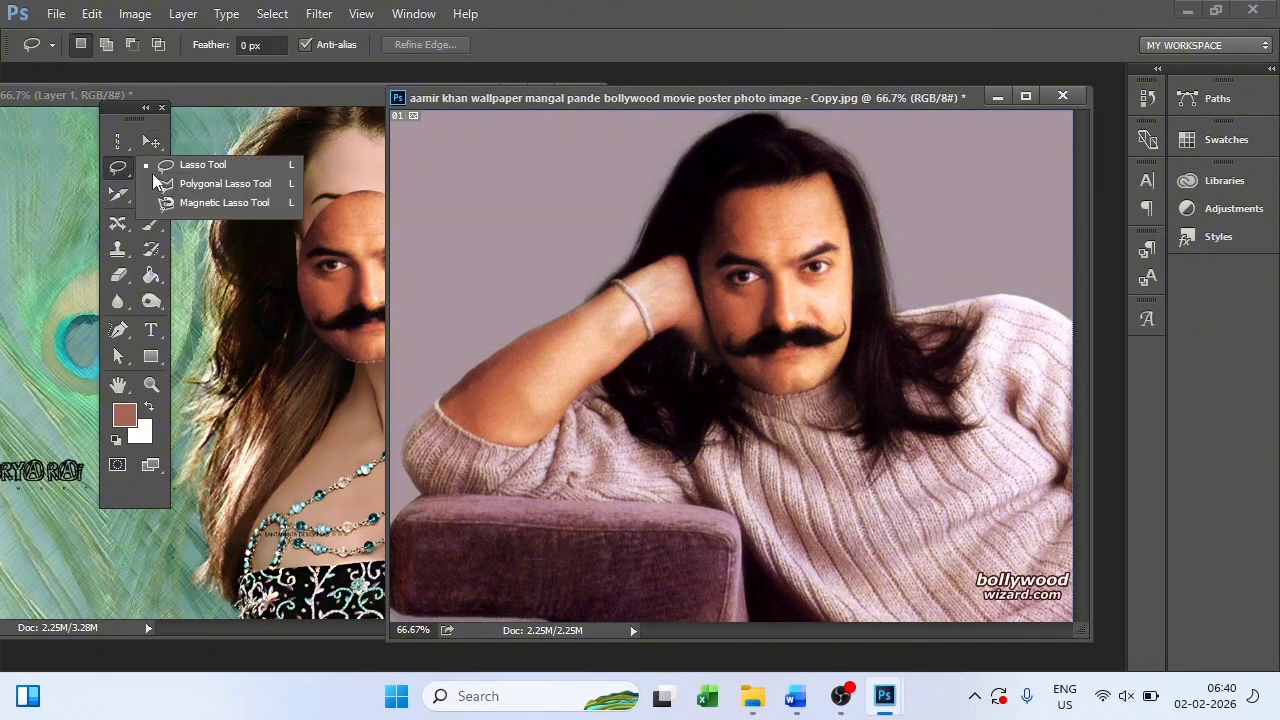
left_click(254, 187)
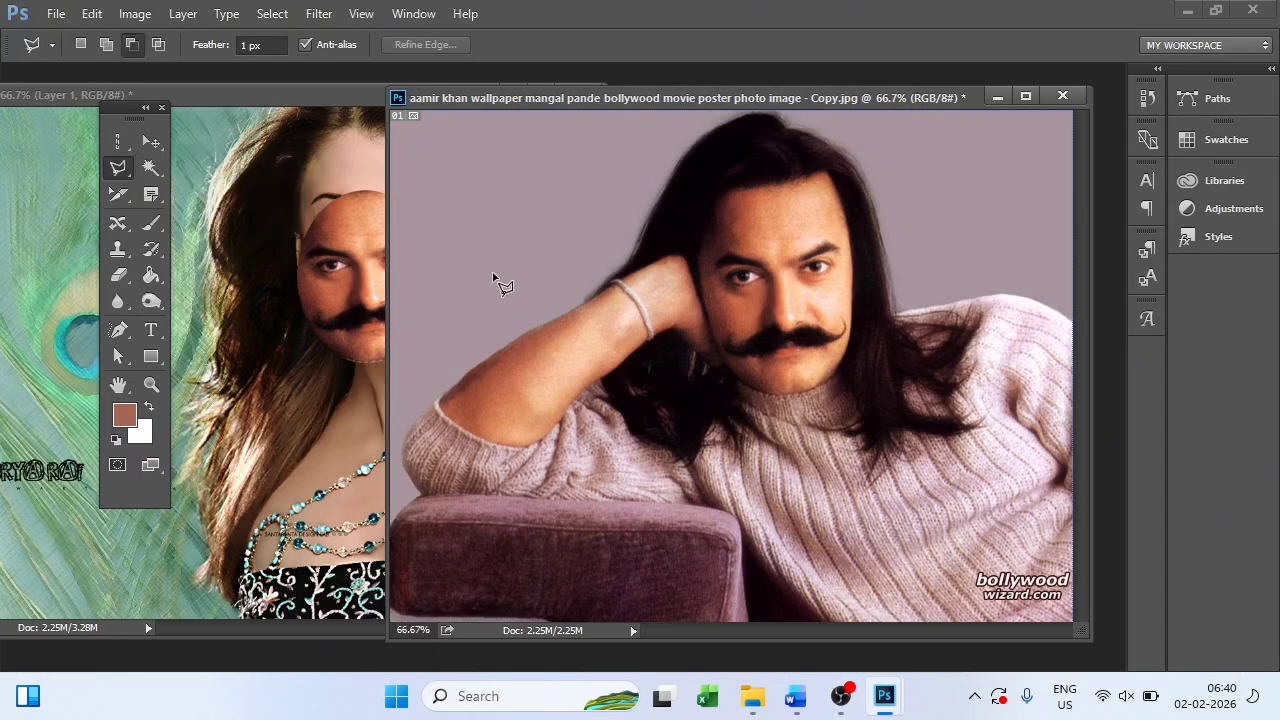
left_click(638, 247)
left_click(670, 155)
left_click(704, 130)
left_click(760, 115)
left_click(815, 128)
left_click(866, 188)
left_click(884, 208)
left_click(898, 245)
left_click(911, 302)
left_click(986, 298)
left_click(998, 330)
left_click(970, 400)
left_click(988, 432)
left_click(940, 456)
left_click(888, 470)
left_click(876, 488)
left_click(852, 438)
left_click(850, 398)
left_click(836, 384)
left_click(748, 401)
left_click(745, 452)
left_click(693, 450)
left_click(636, 438)
left_click(600, 394)
left_click(595, 345)
left_click(596, 300)
left_click(610, 278)
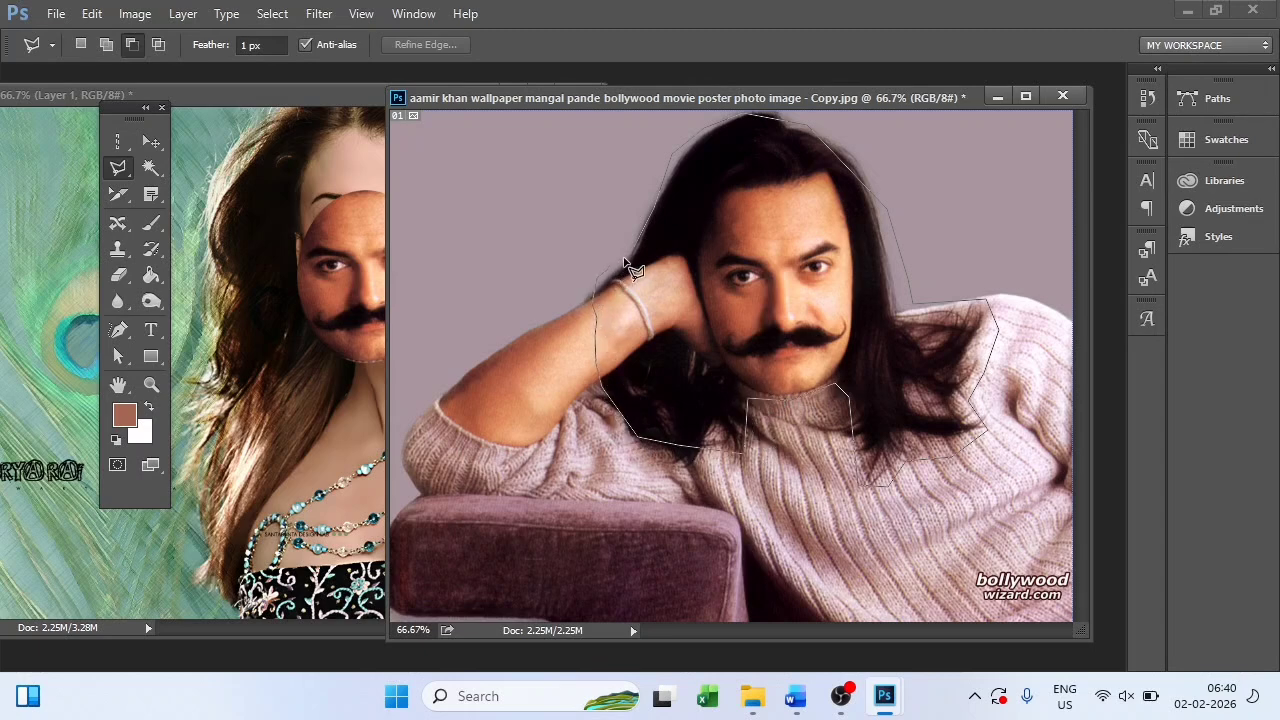
left_click(646, 232)
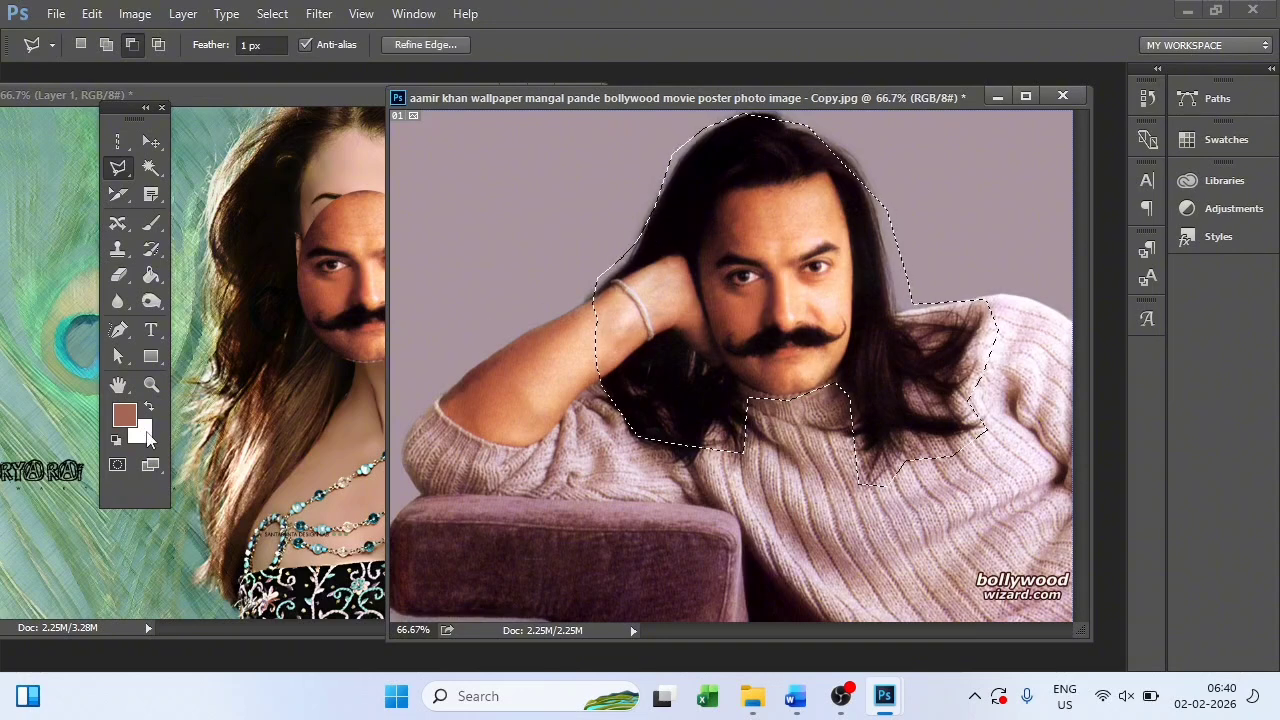
key("ctrl+d")
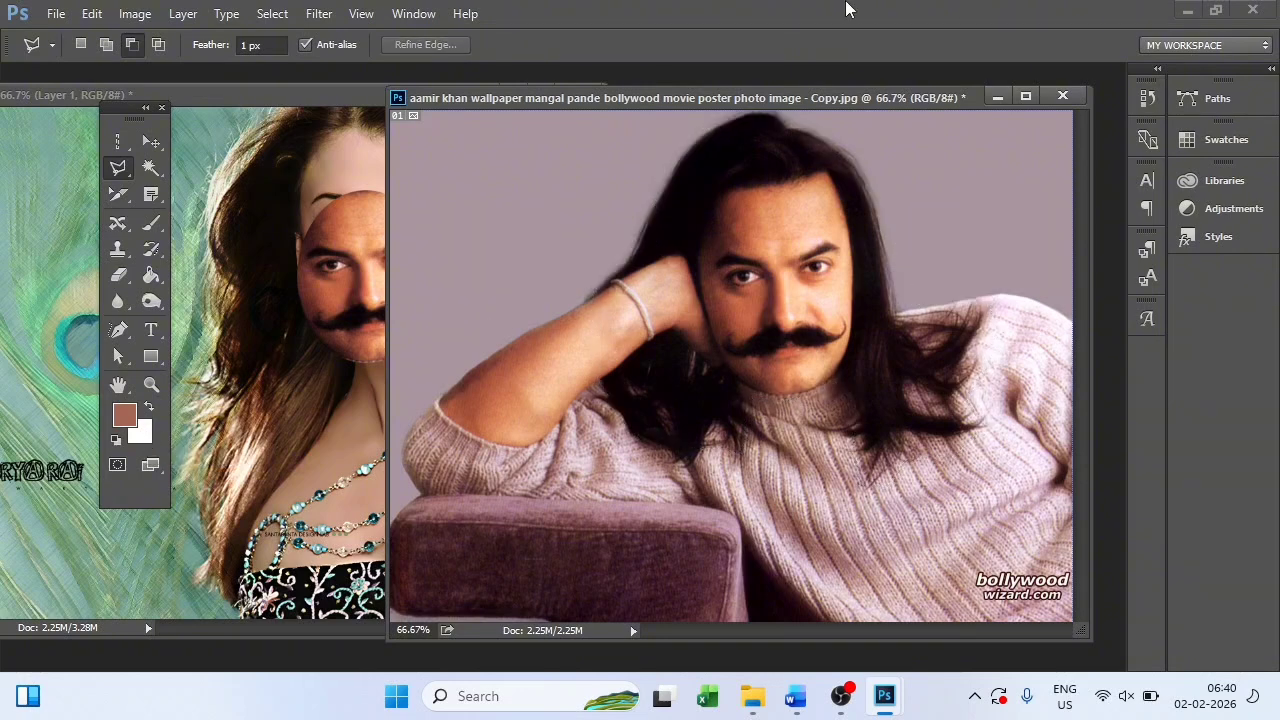
Step: Trace the edge of the man's head and hair with the Magnetic Lasso tool, close the outline and deselect it
right_click(118, 168)
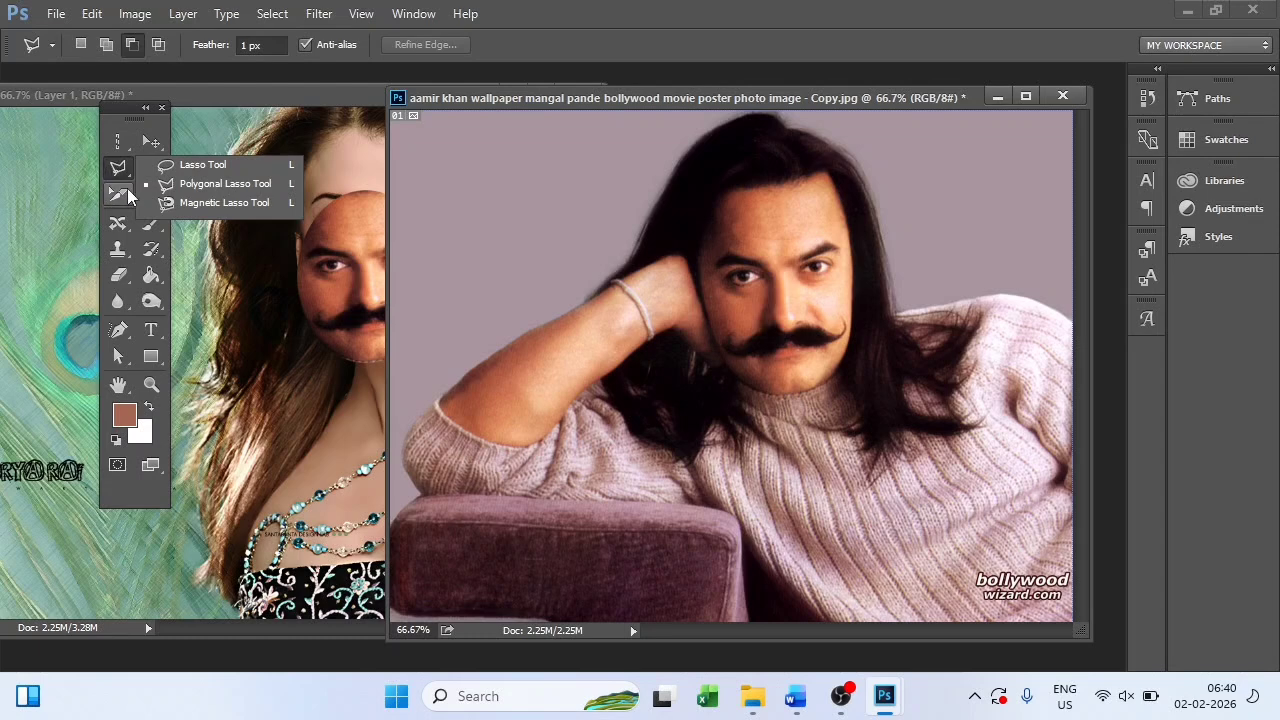
left_click(212, 204)
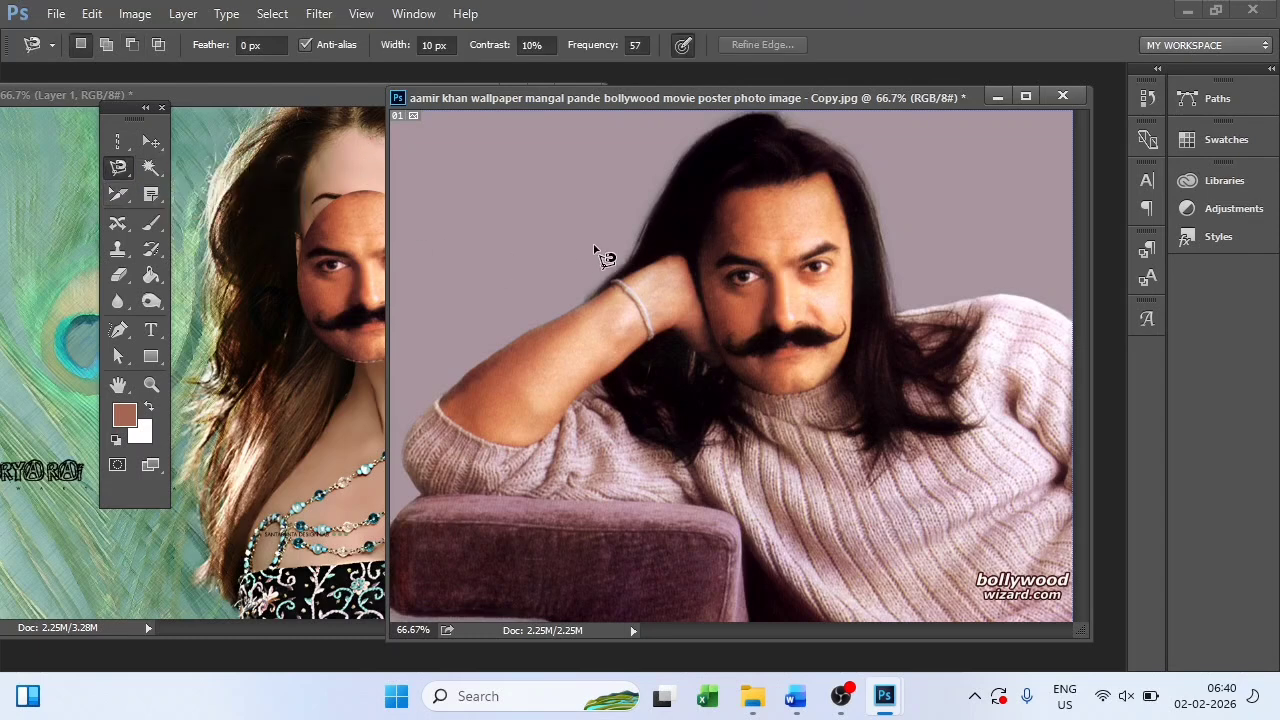
left_click(633, 251)
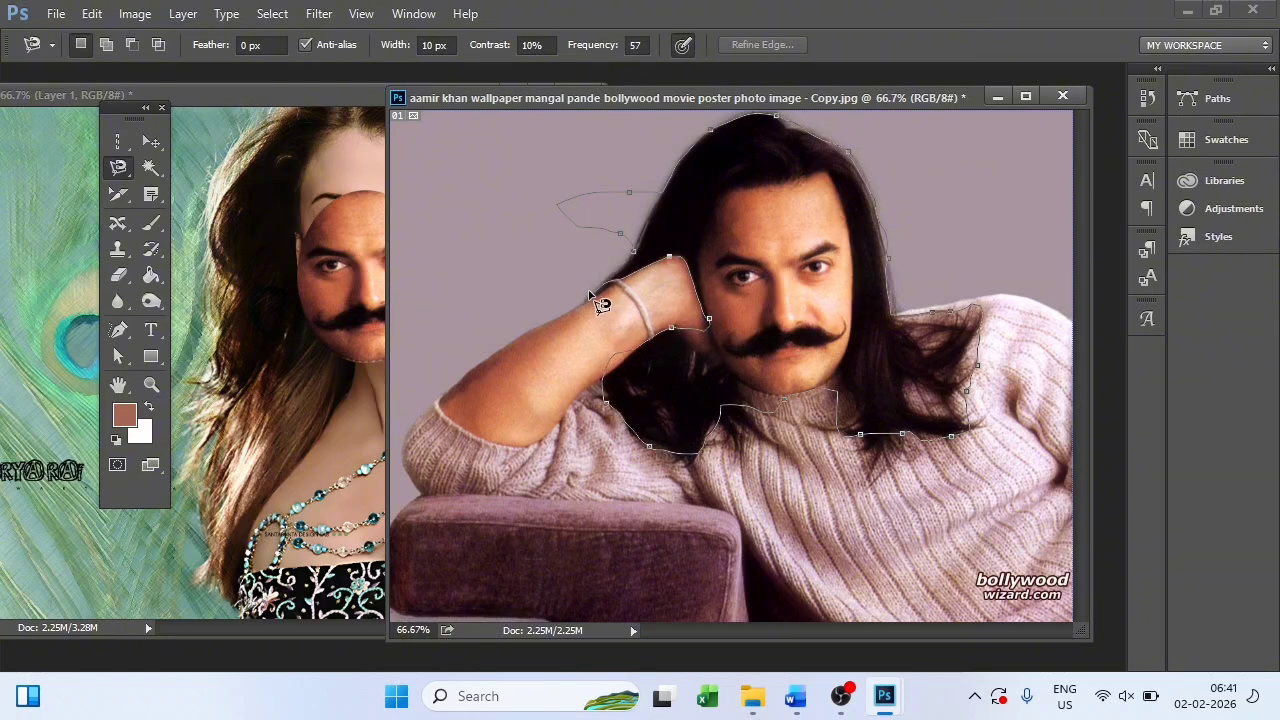
double_click(638, 258)
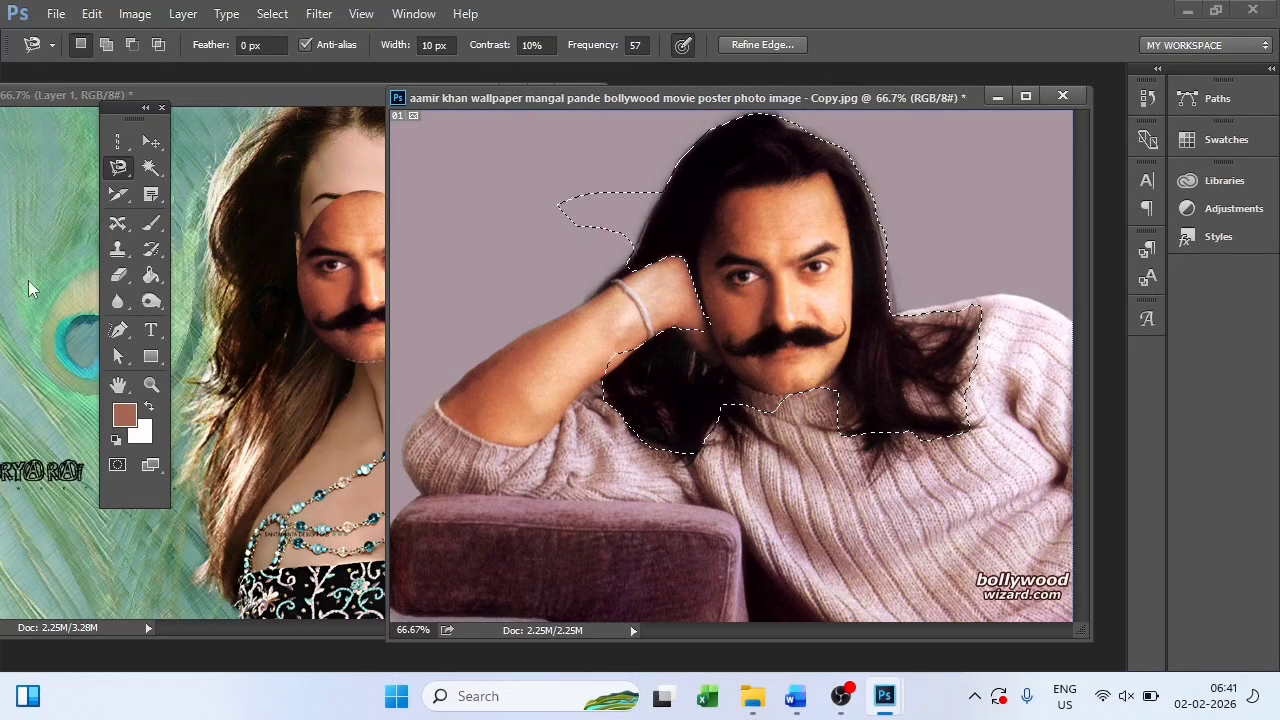
key("ctrl+d")
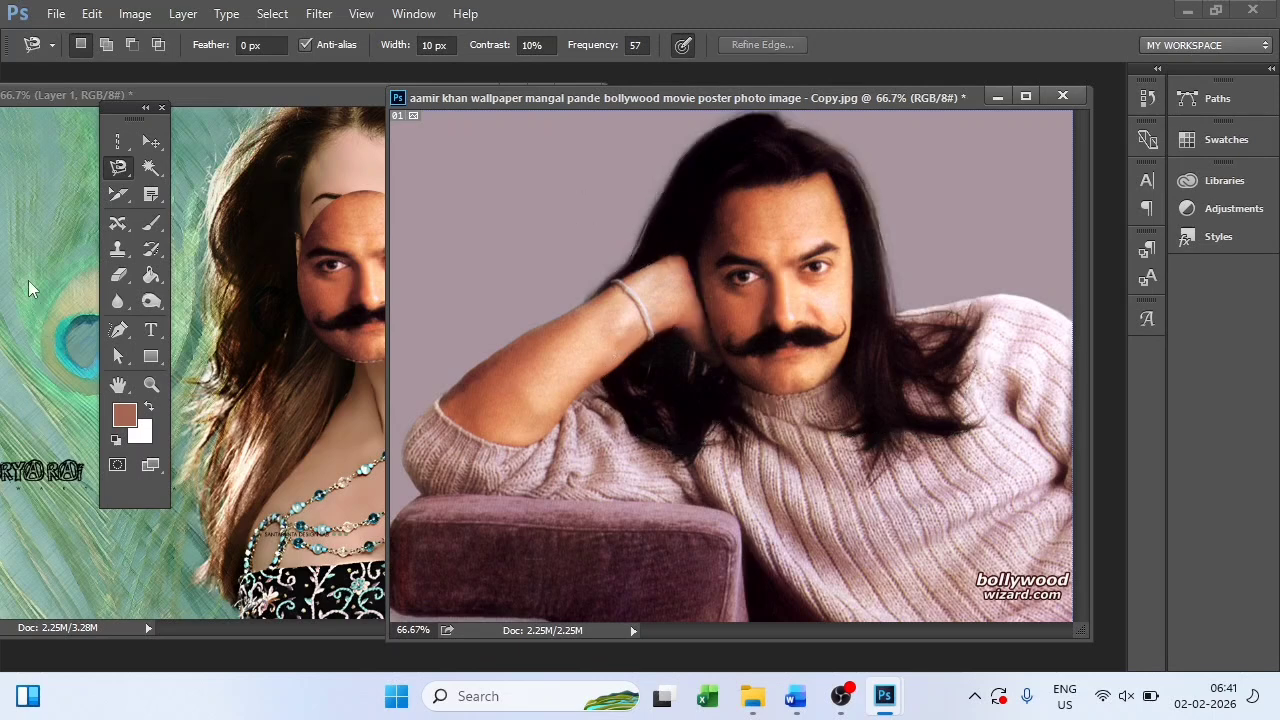
right_click(112, 173)
left_click(230, 277)
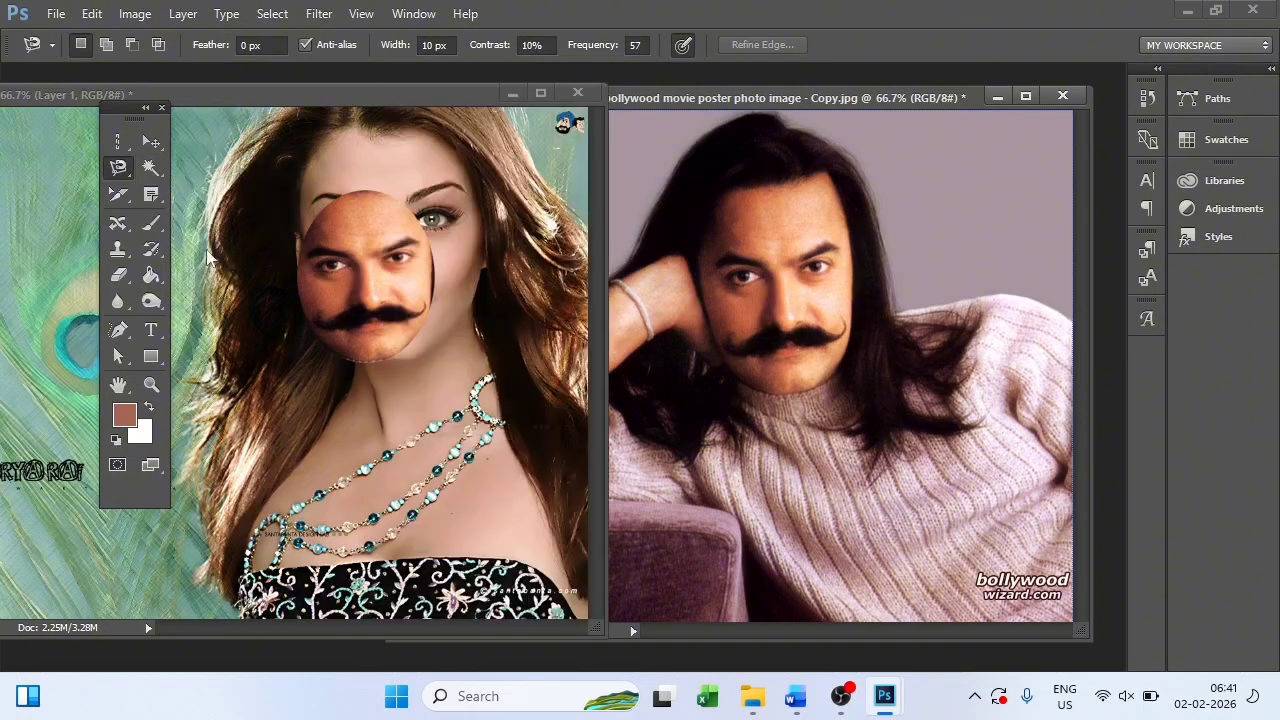
Step: Select the man's face and upper hair in his photo with the Quick Selection tool, and deselect them
left_click(155, 175)
right_click(155, 175)
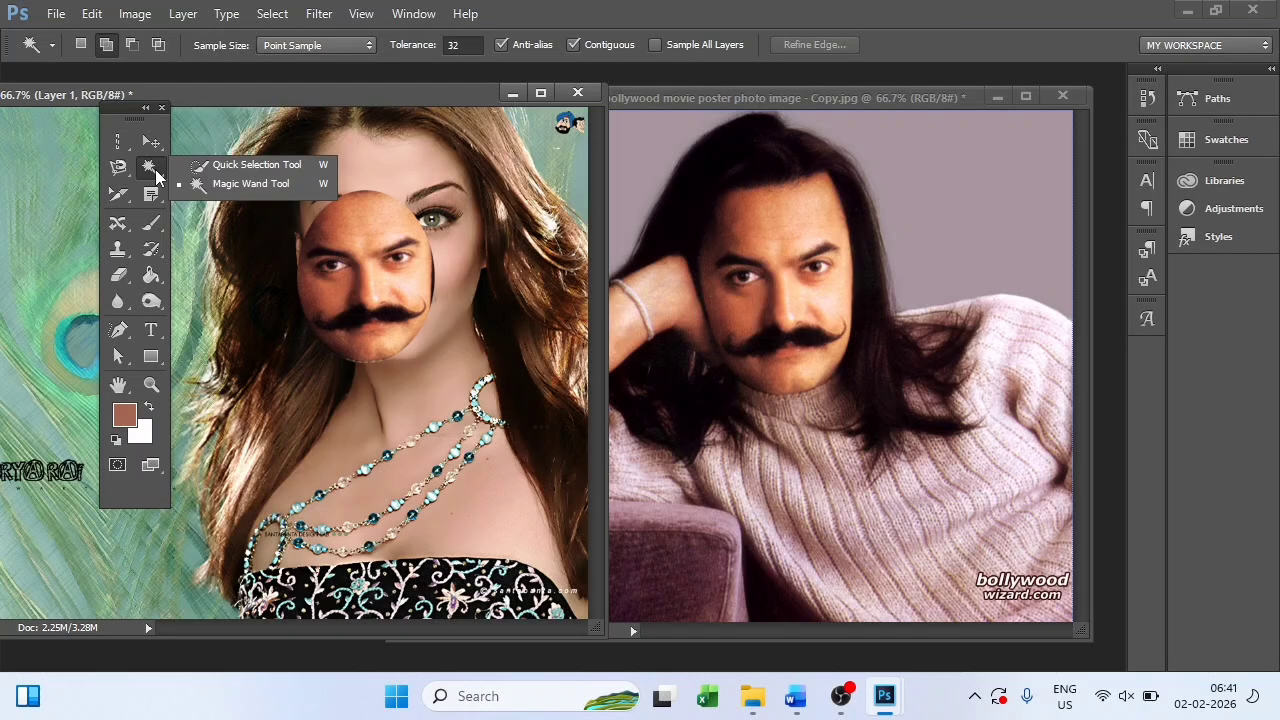
left_click(222, 165)
left_click(704, 100)
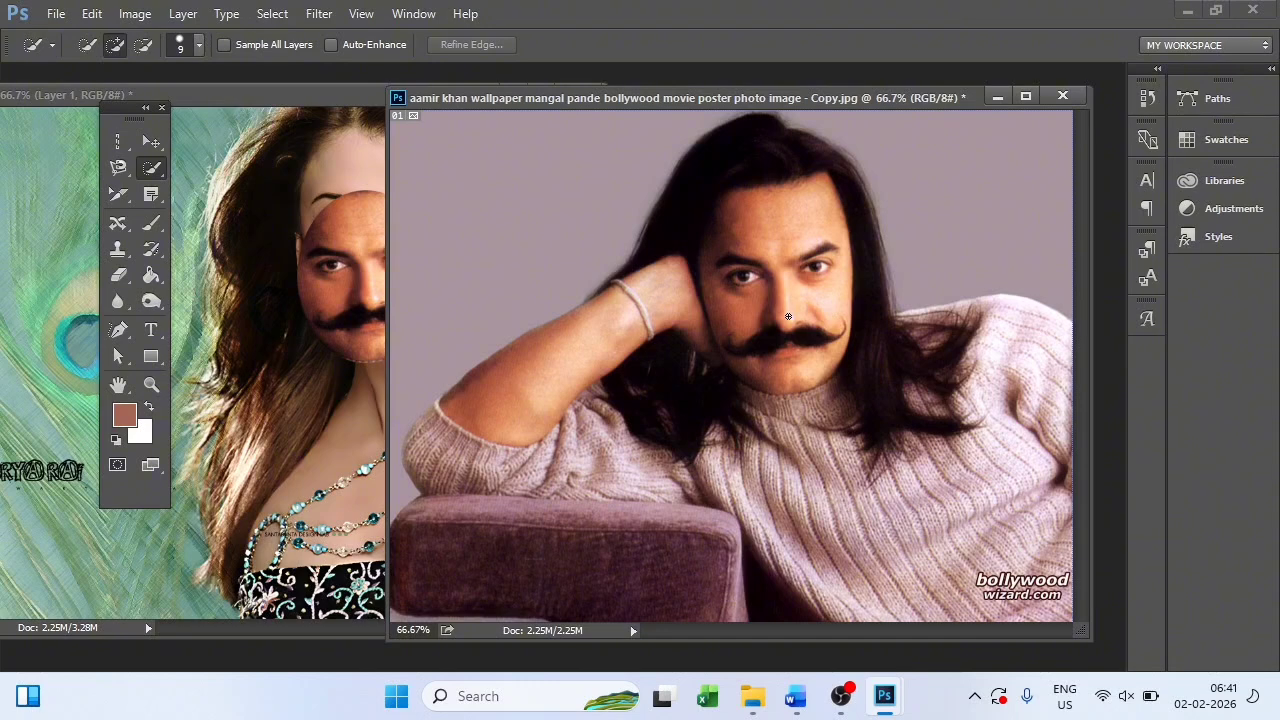
mouse_move(791, 306)
left_mouse_down()
mouse_move(801, 275)
mouse_move(790, 215)
mouse_move(765, 195)
mouse_move(735, 205)
mouse_move(708, 247)
mouse_move(708, 292)
mouse_move(744, 347)
mouse_move(840, 404)
left_mouse_up()
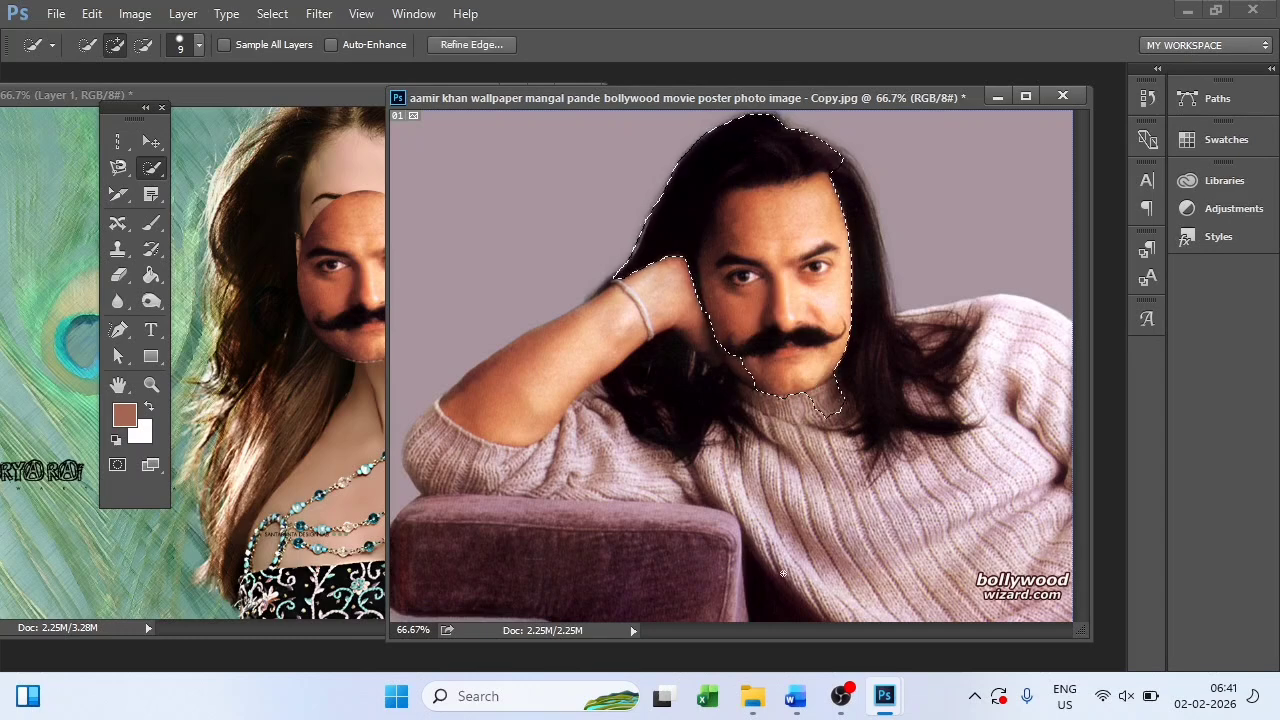
key("ctrl+d")
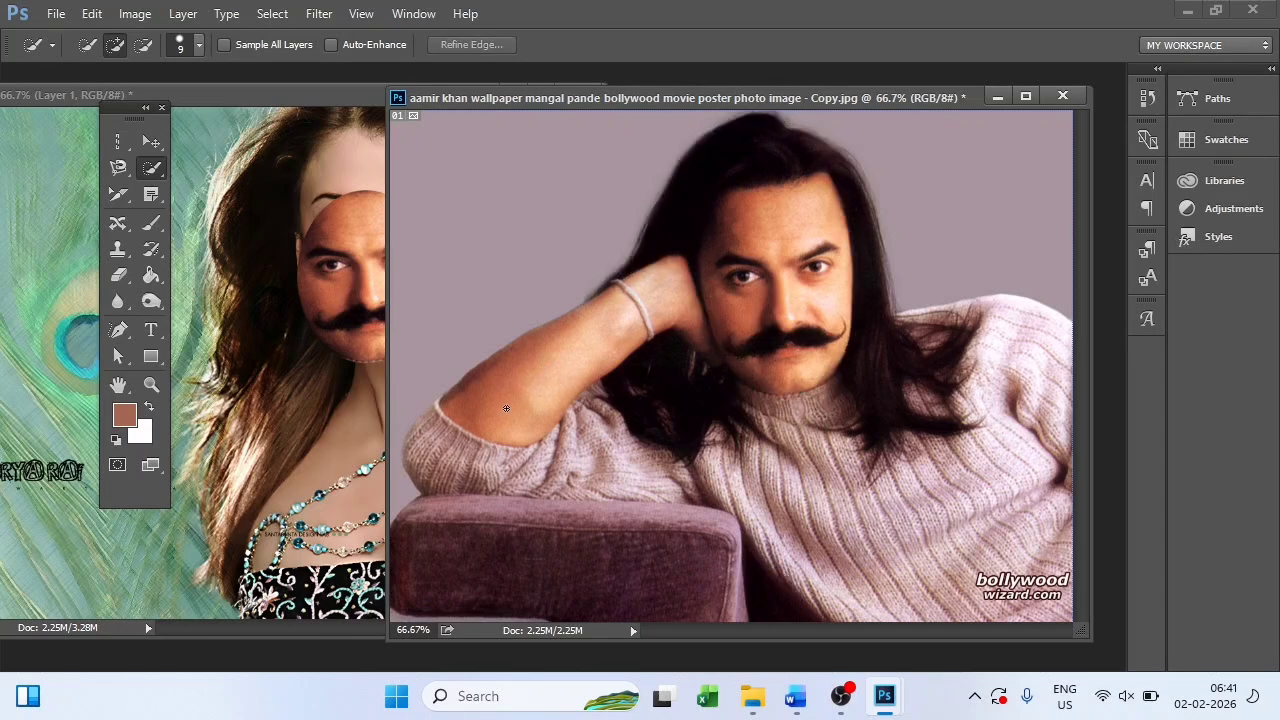
Step: Quick-select the man's forearm and hand, then separately the plain backdrop above the forearm, and deselect
left_click_drag(506, 408, 562, 371)
left_click_drag(674, 292, 682, 284)
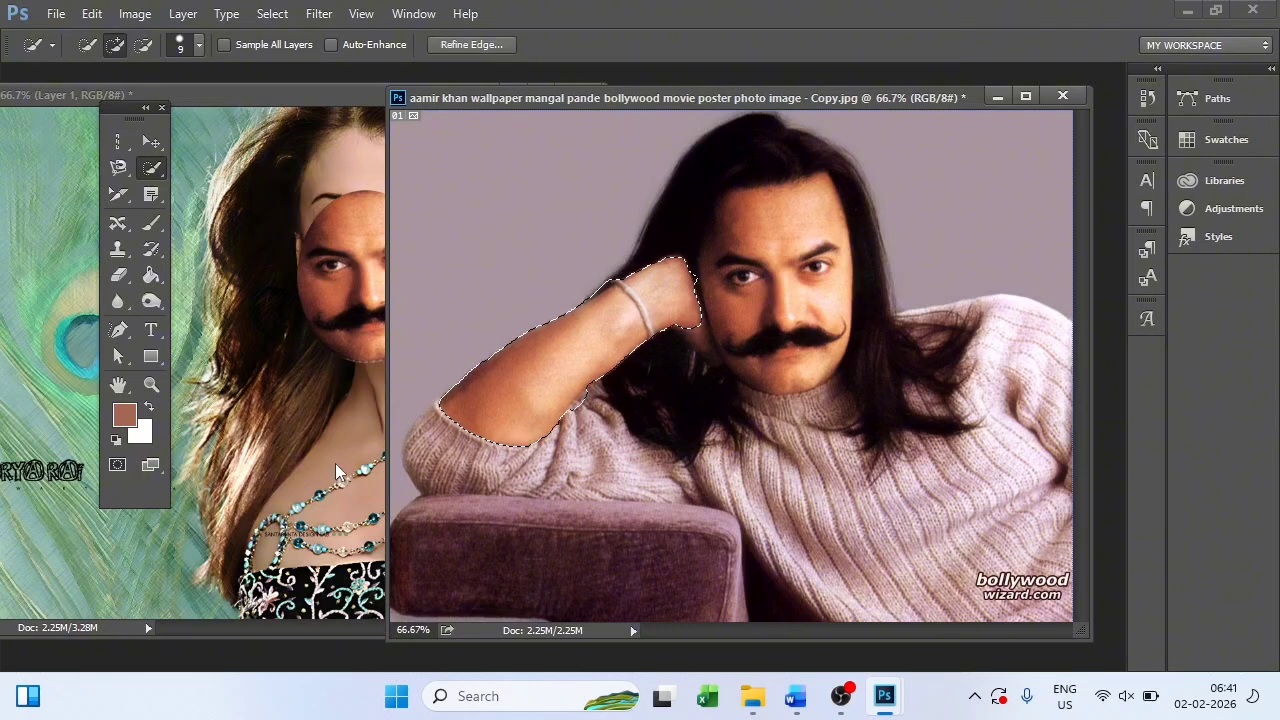
left_click_drag(412, 335, 586, 184)
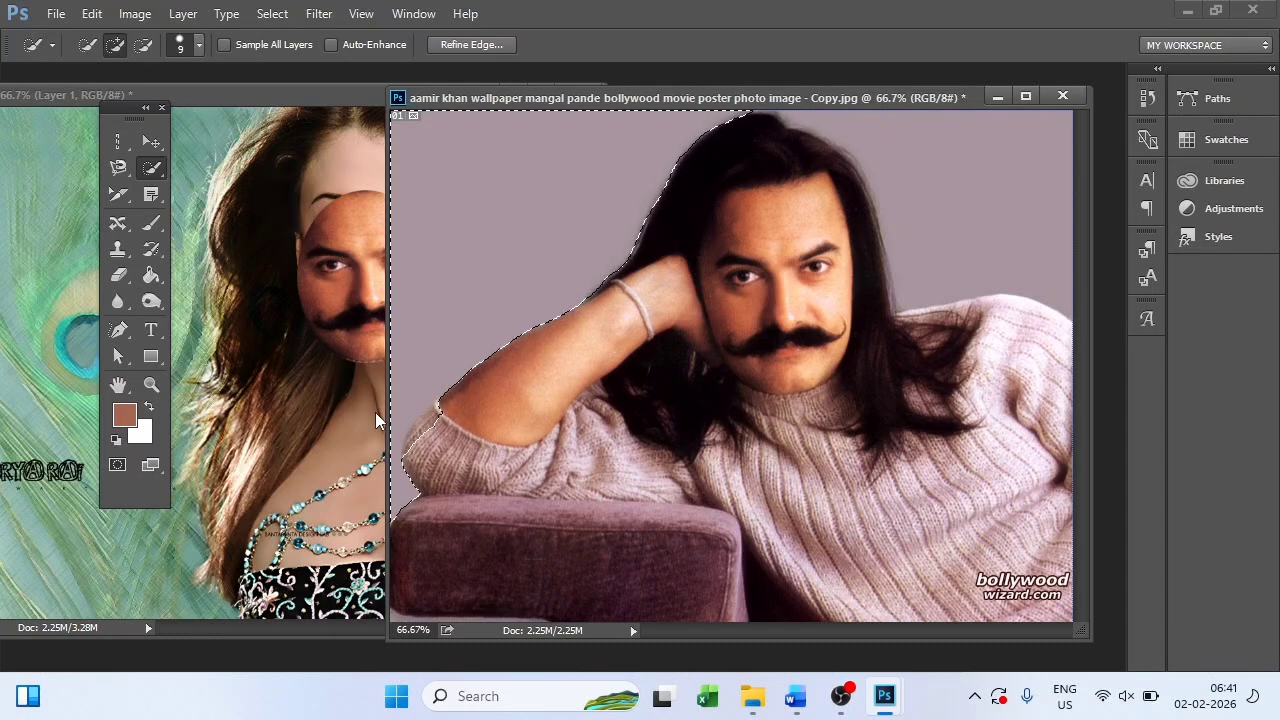
key("ctrl+d")
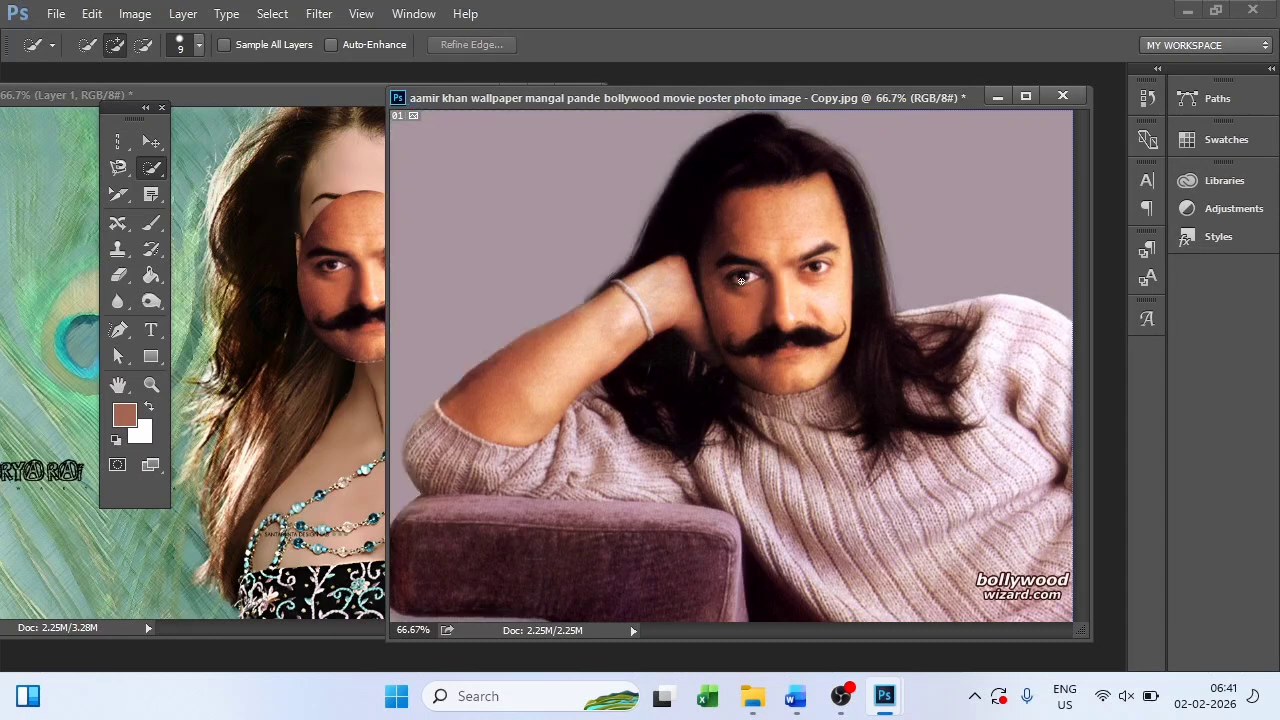
Step: Quick-select the man's forehead and upper hair, extend the selection over the backdrop on both sides, and deselect
left_click_drag(768, 262, 777, 179)
left_click_drag(866, 172, 1013, 152)
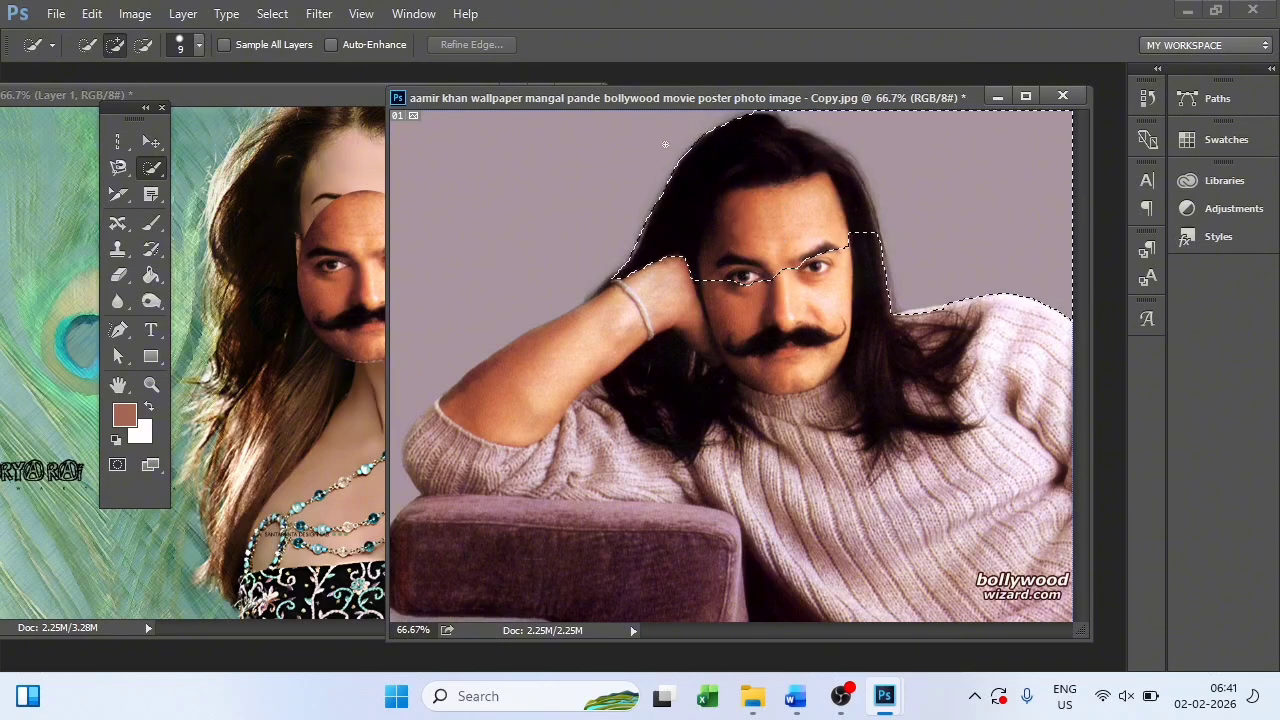
mouse_move(665, 145)
left_mouse_down()
mouse_move(480, 260)
mouse_move(400, 440)
mouse_move(255, 259)
left_mouse_up()
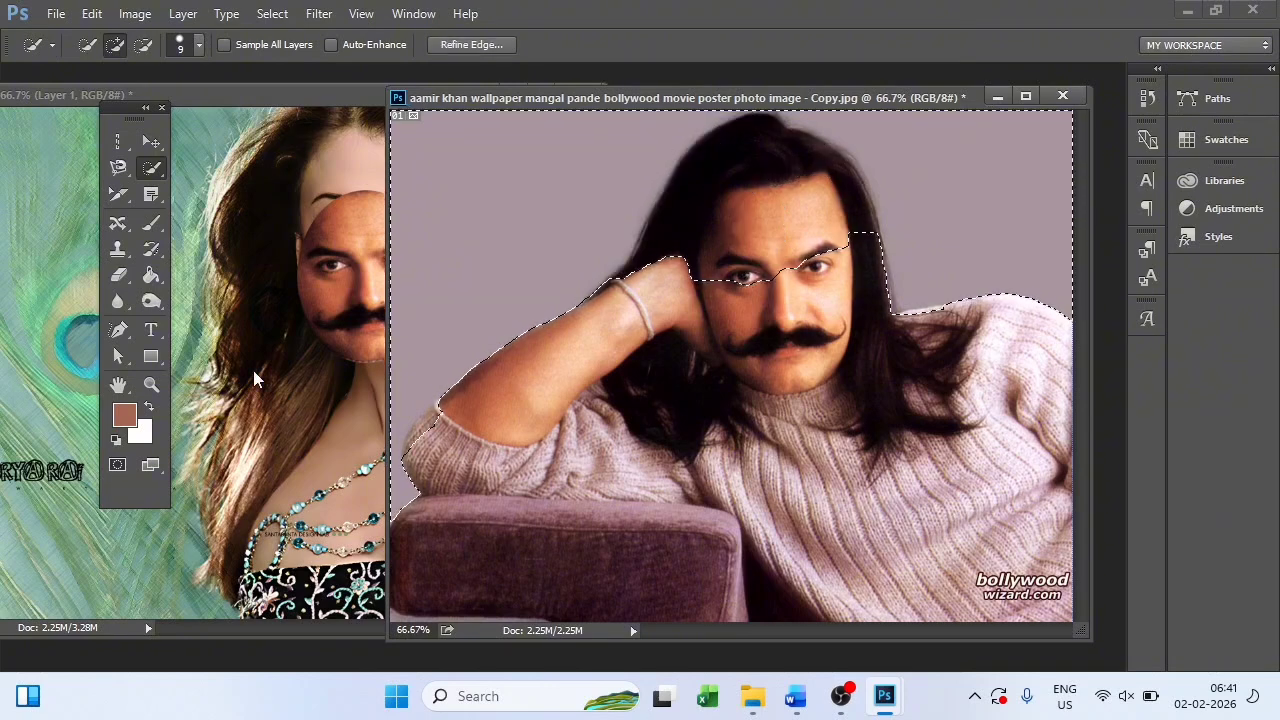
key("ctrl+d")
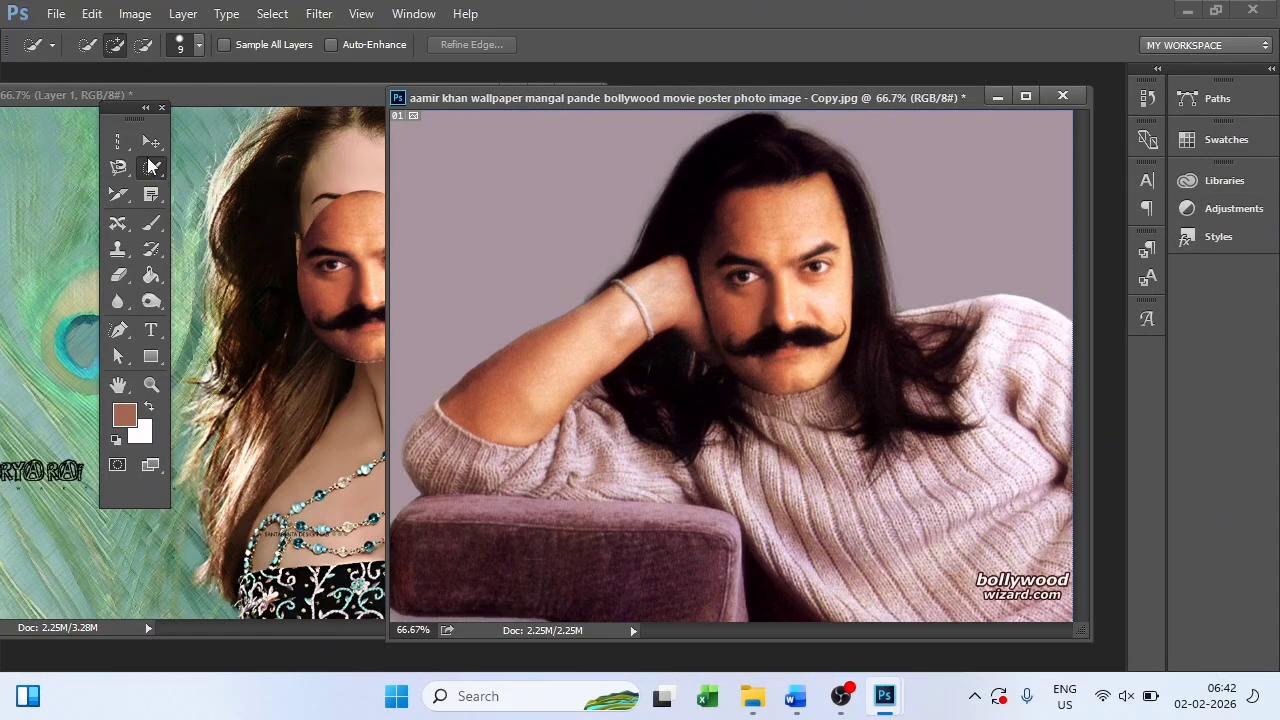
Step: Hide the woman's portrait window and select the plain backdrop on both sides of the man's head with the Magic Wand tool
left_click(267, 92)
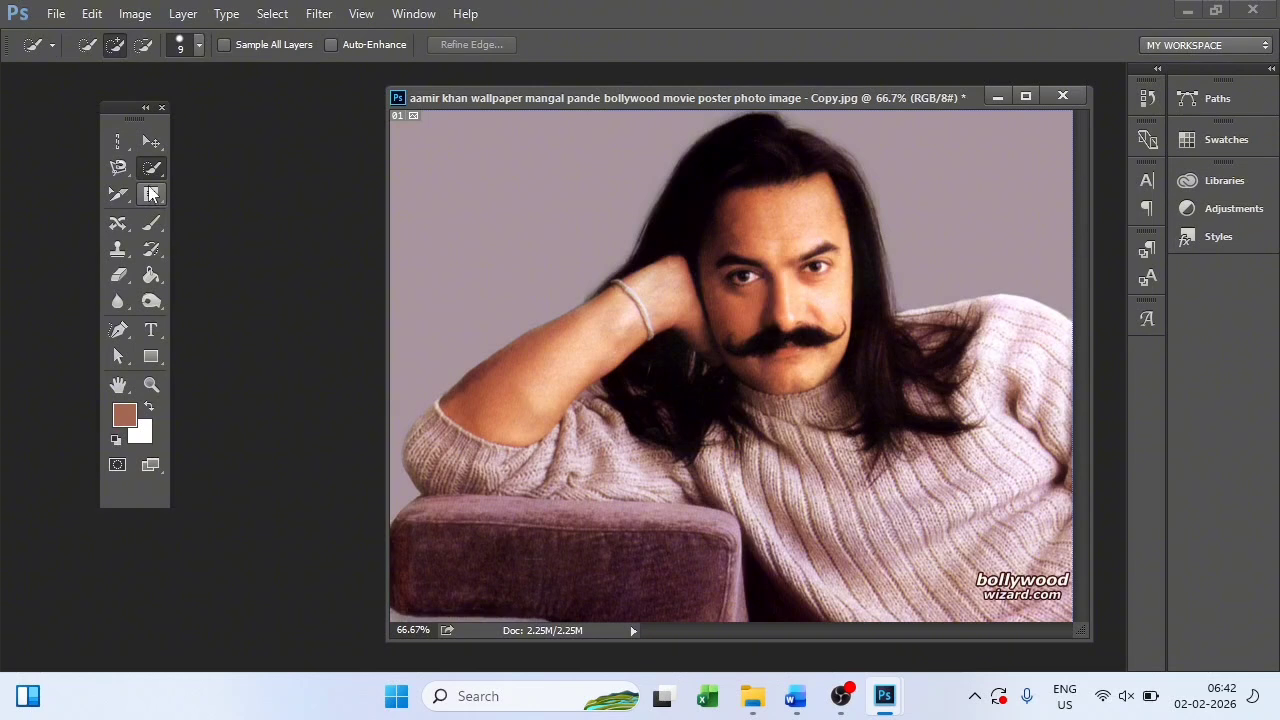
right_click(156, 174)
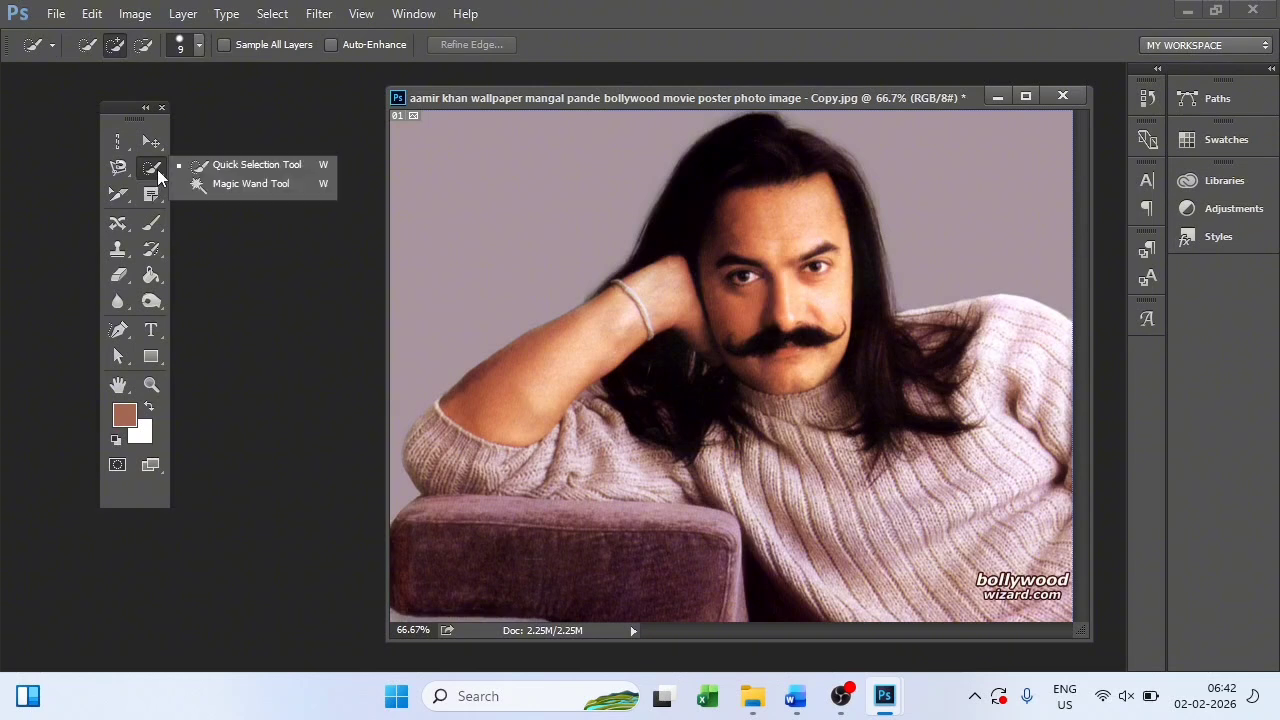
left_click(240, 185)
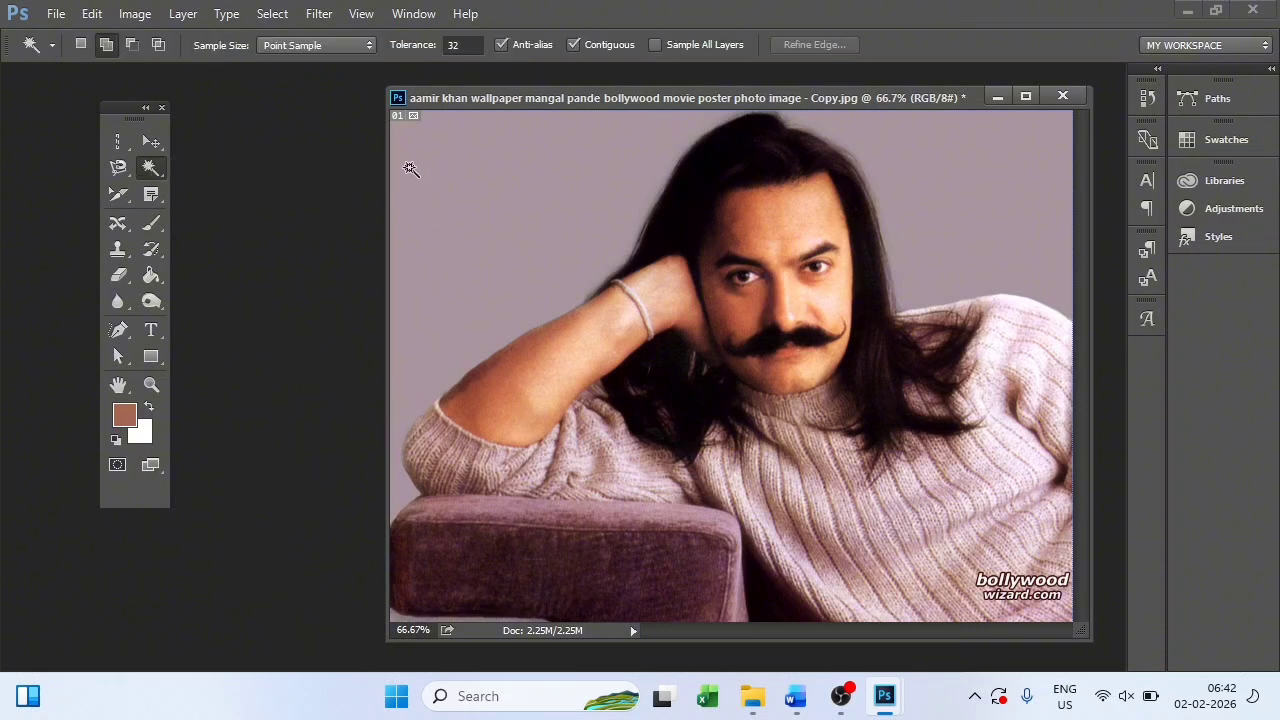
left_click(410, 167)
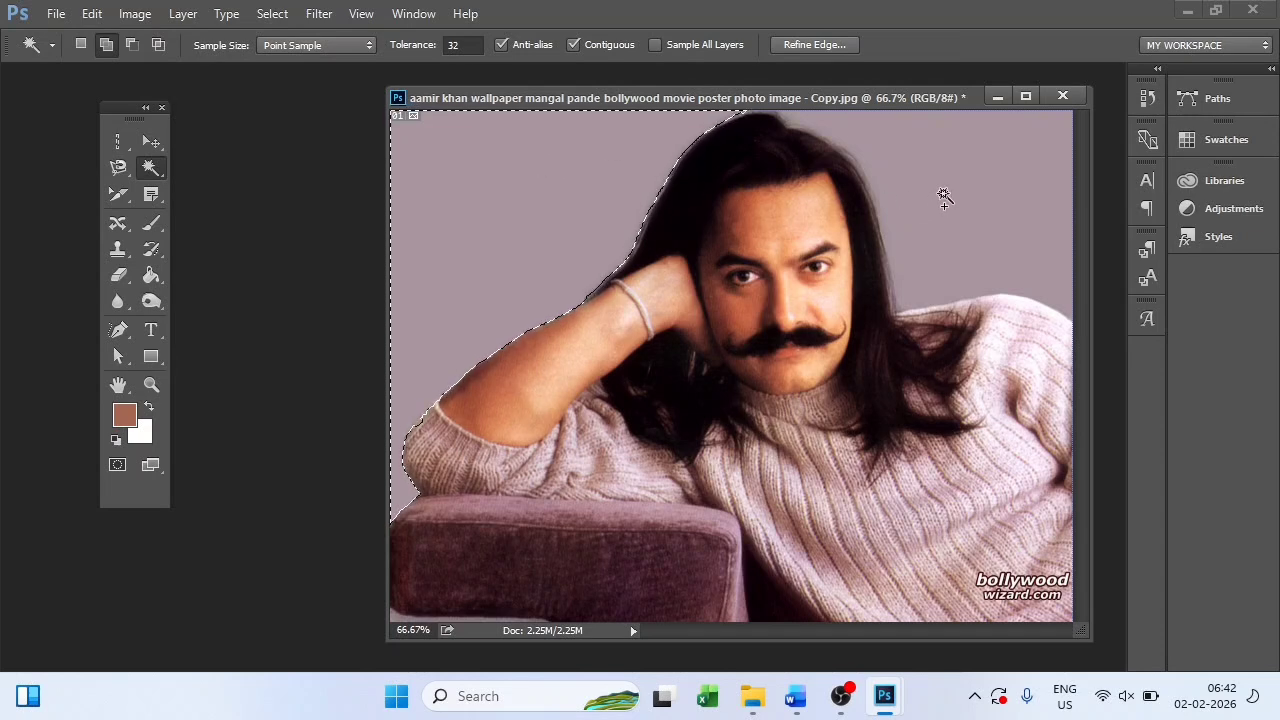
left_click(944, 196)
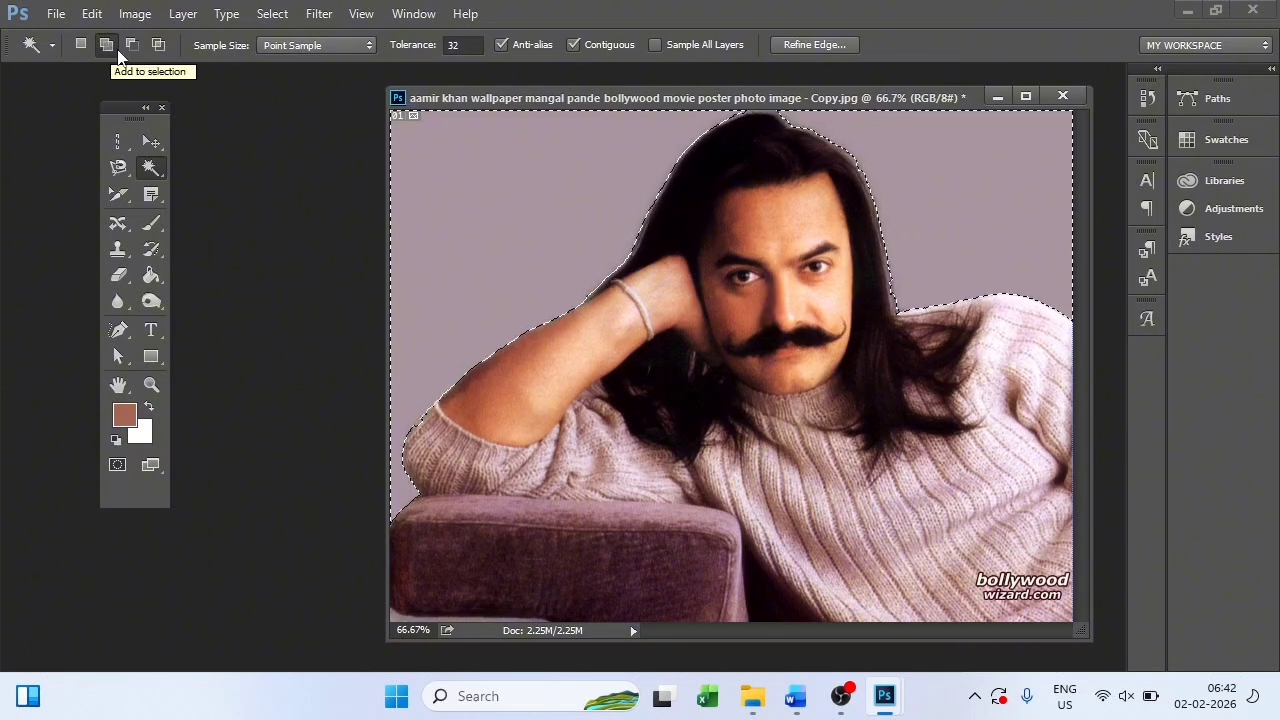
Step: Add areas of the man's face and his dark hair to the backdrop selection, and deselect everything
left_click(779, 240)
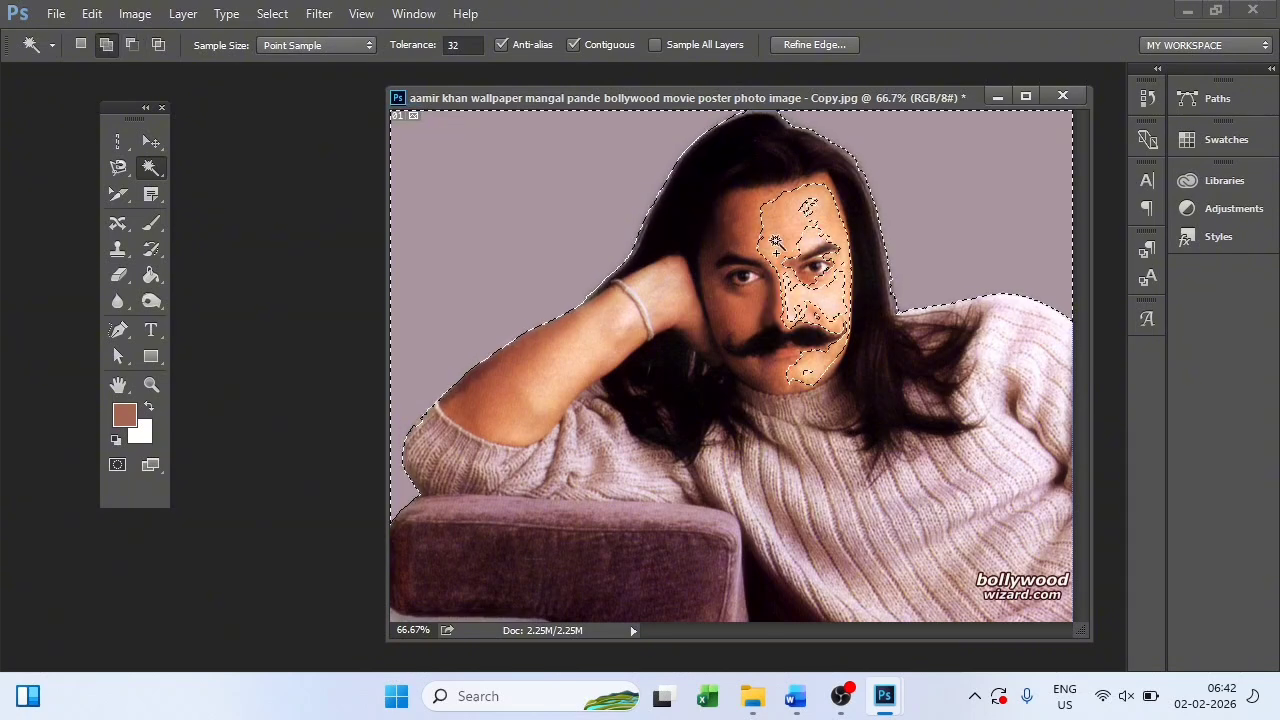
left_click(737, 285)
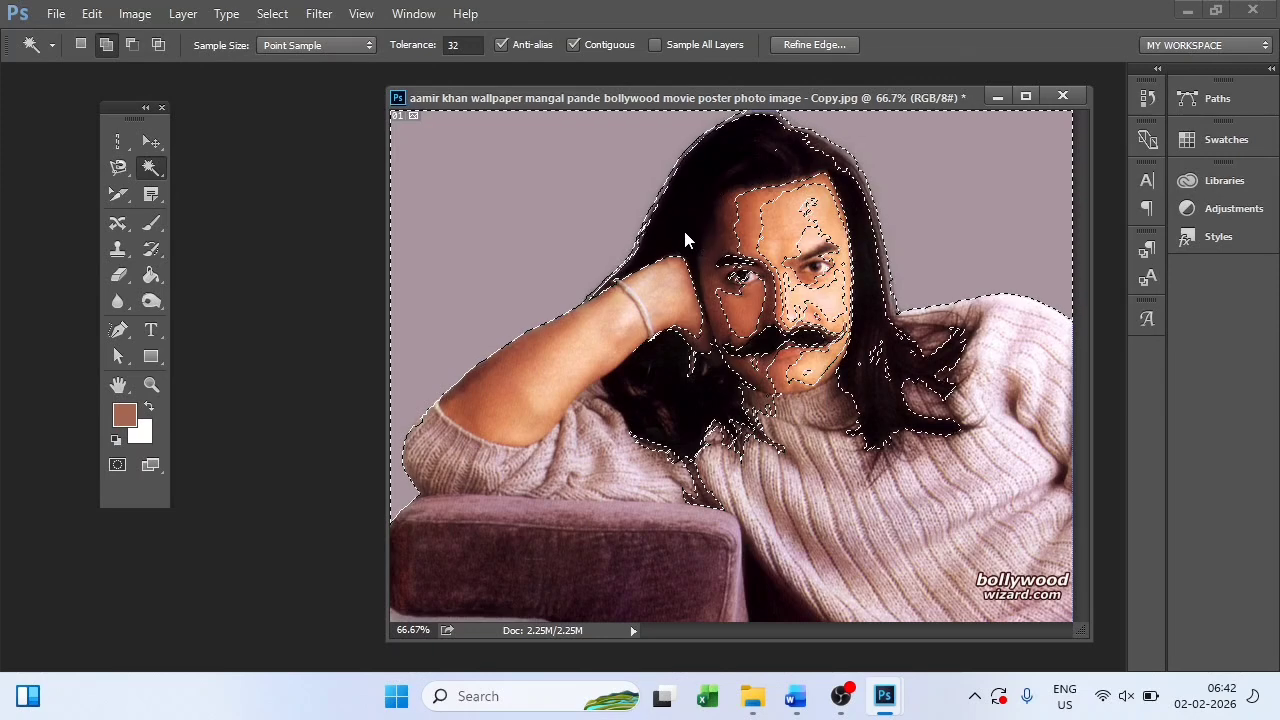
key("ctrl+d")
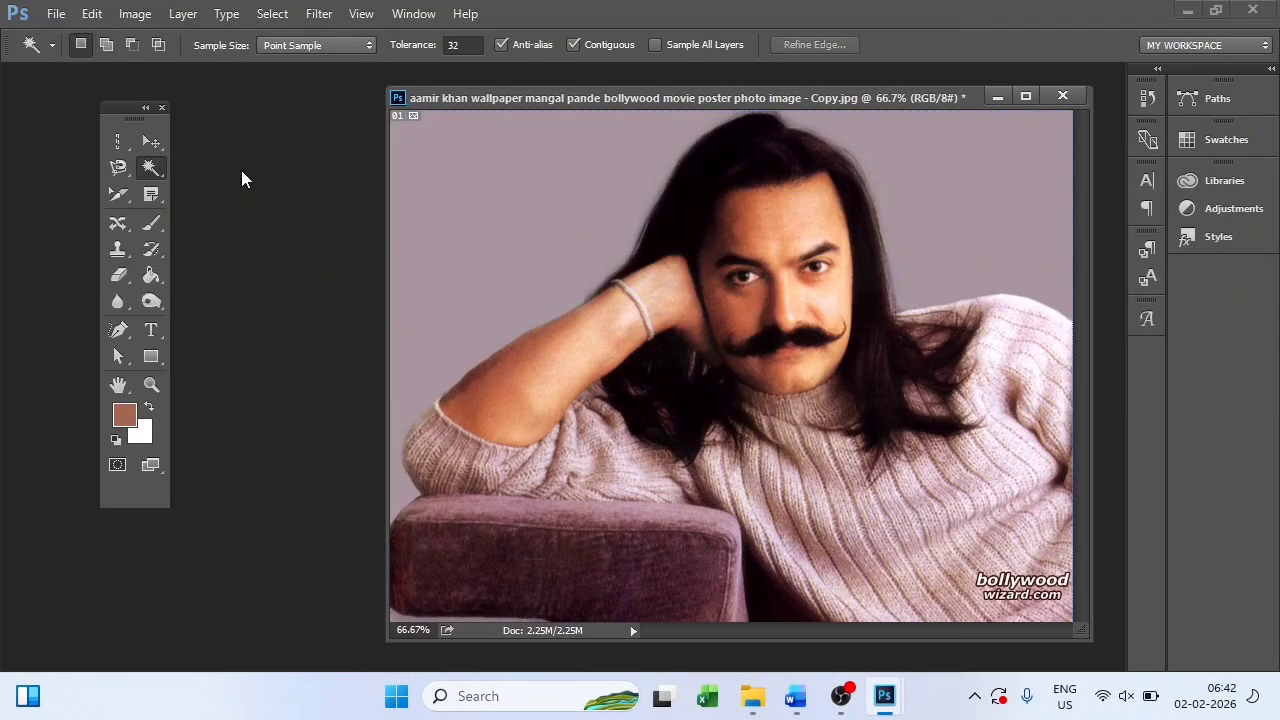
Step: Magic-wand each side of the backdrop as a new selection, and combine both sides using Add to selection mode
left_click(459, 188)
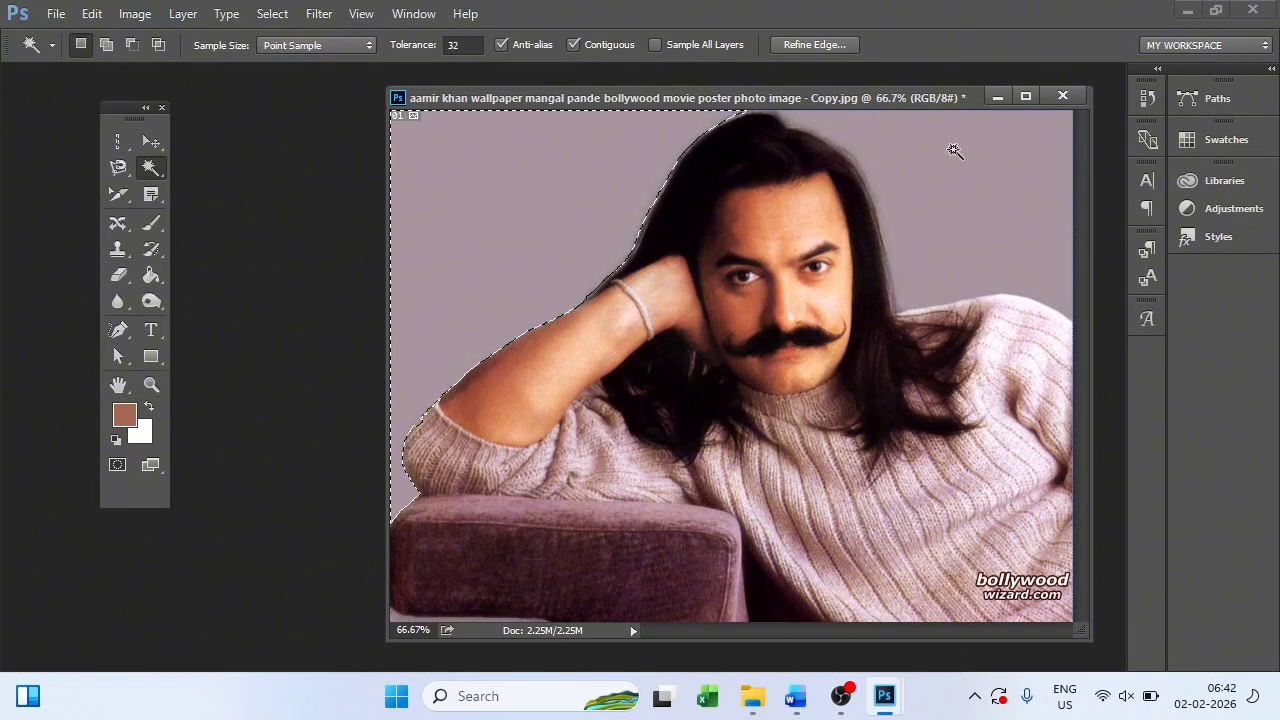
left_click(955, 150)
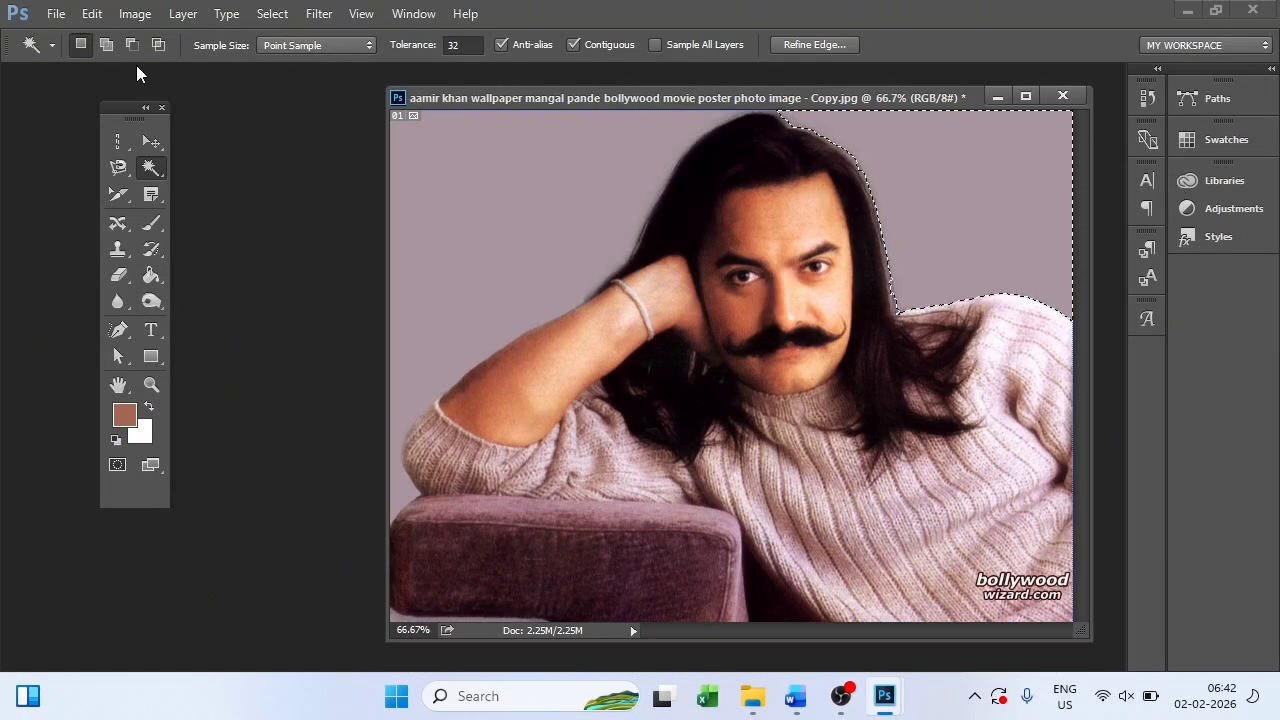
left_click(108, 50)
left_click(508, 186)
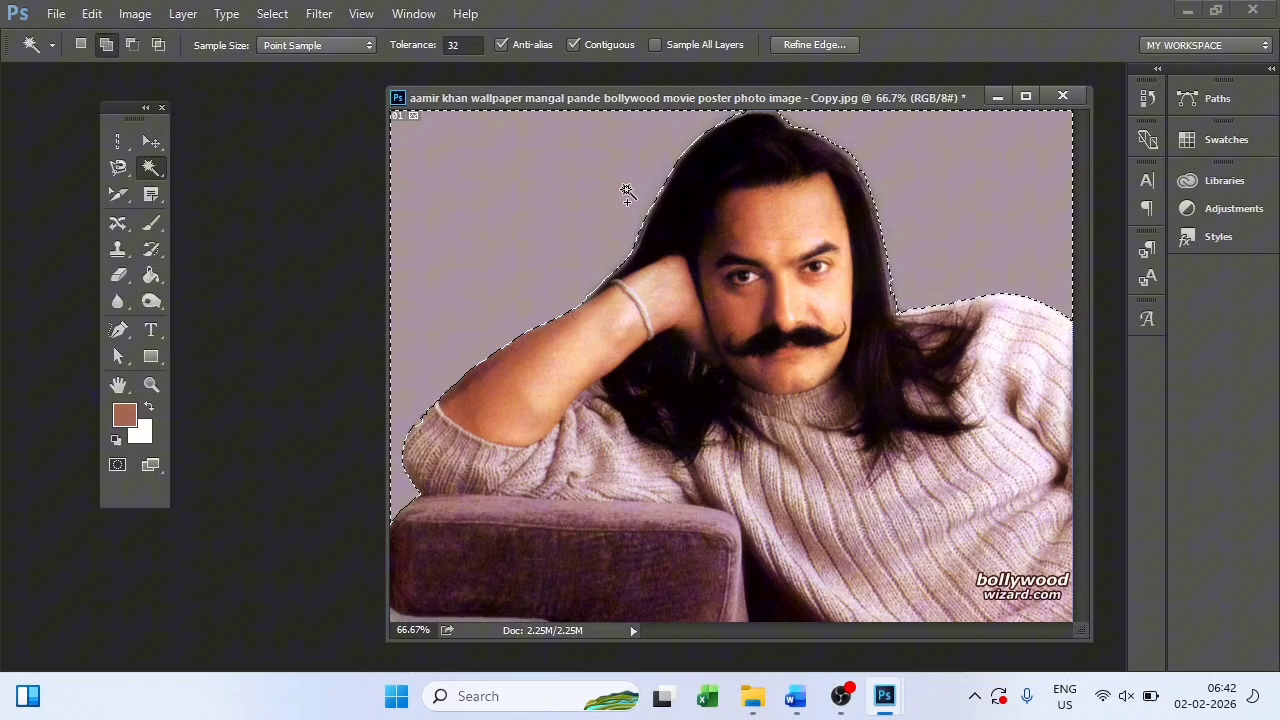
Step: Add patches of the man's forehead and forearm to the backdrop selection, and deselect everything
left_click(764, 246)
left_click(605, 324)
left_click(515, 389)
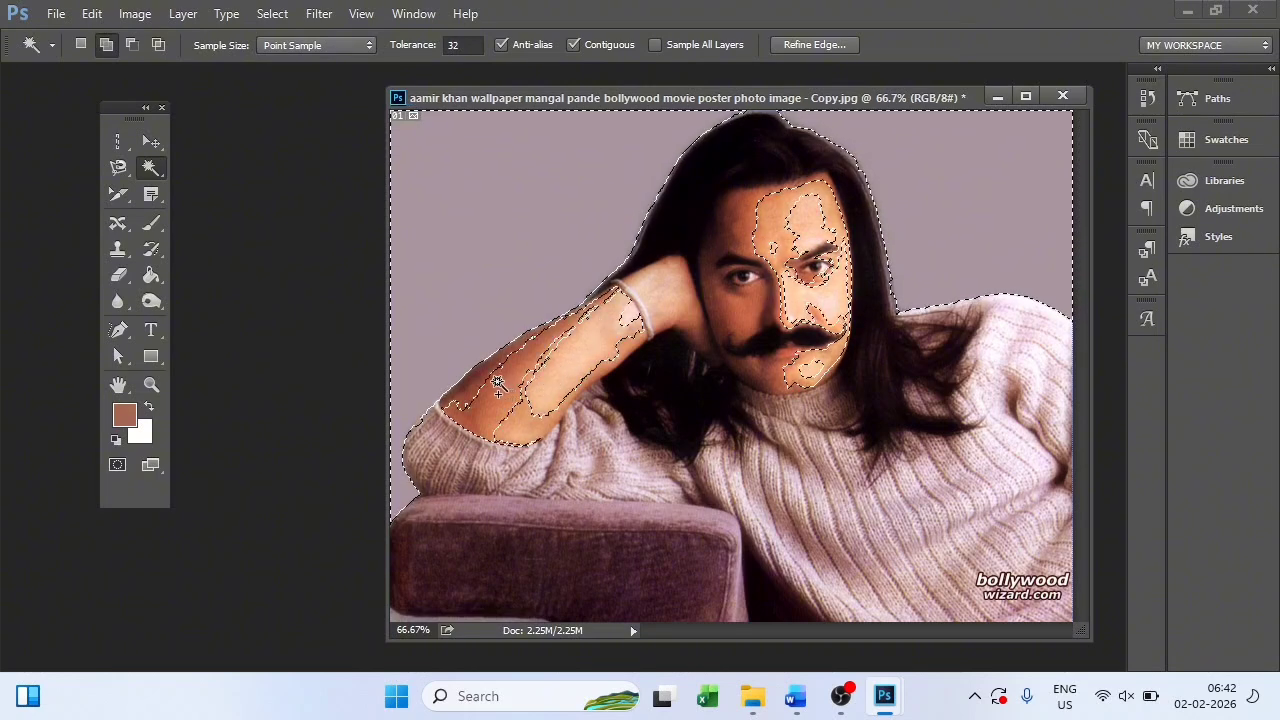
left_click(476, 370)
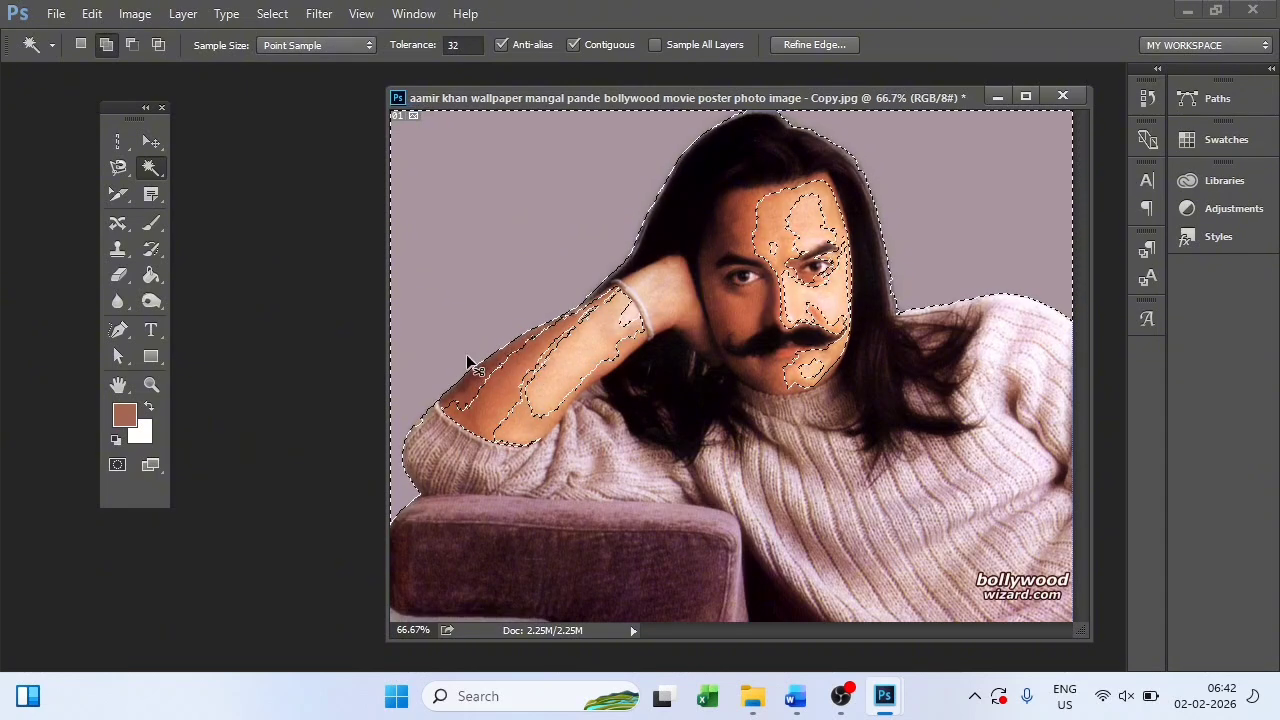
key("ctrl+d")
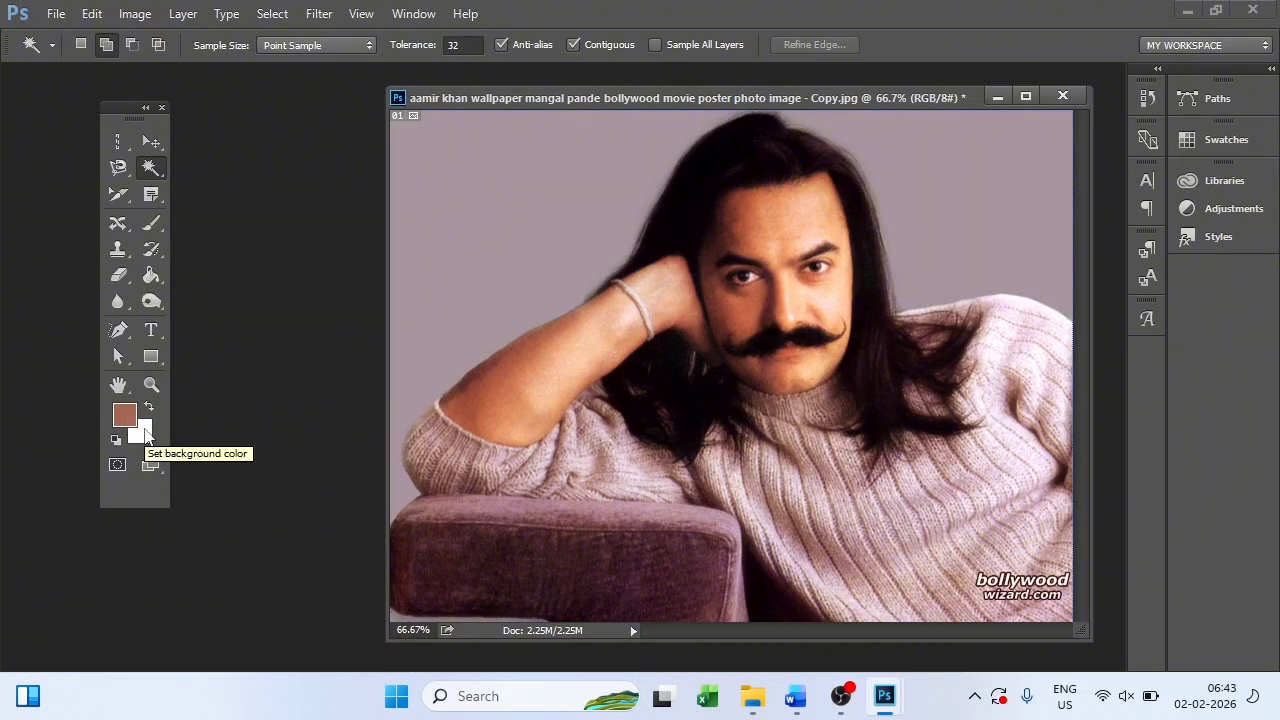
Step: Set the foreground color to the strong blue 1045cb
left_click(121, 420)
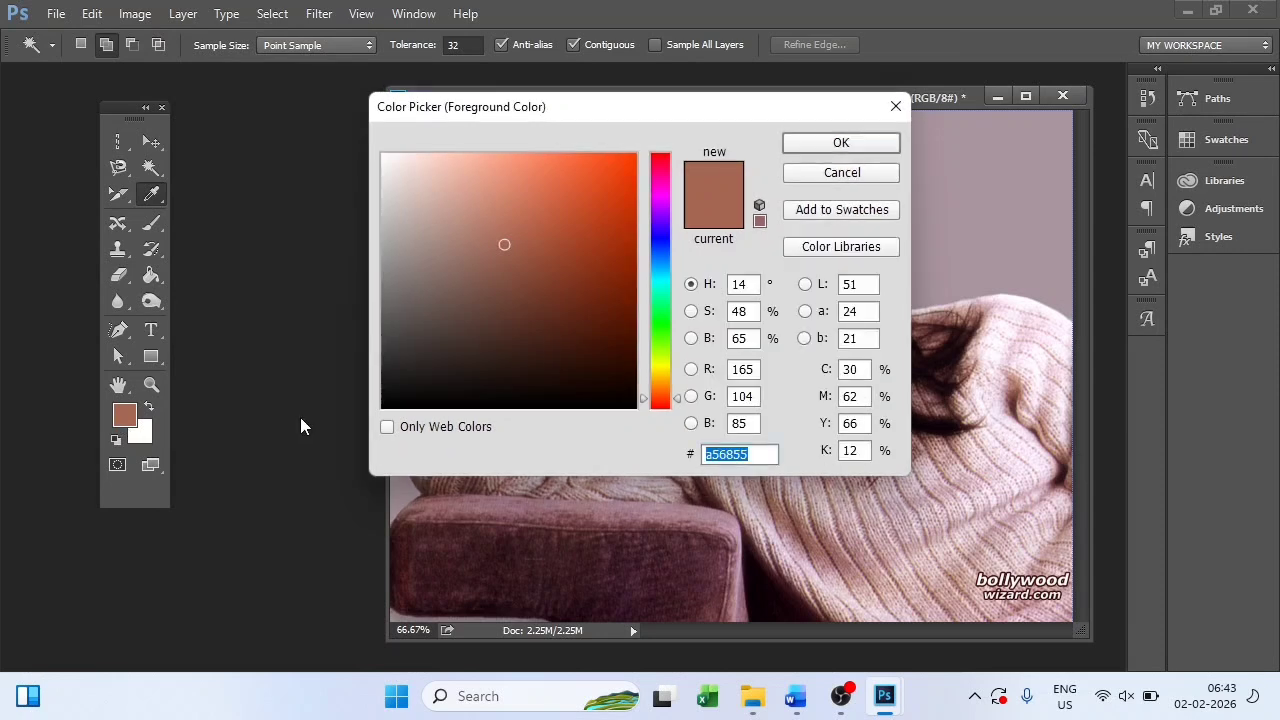
left_click(667, 243)
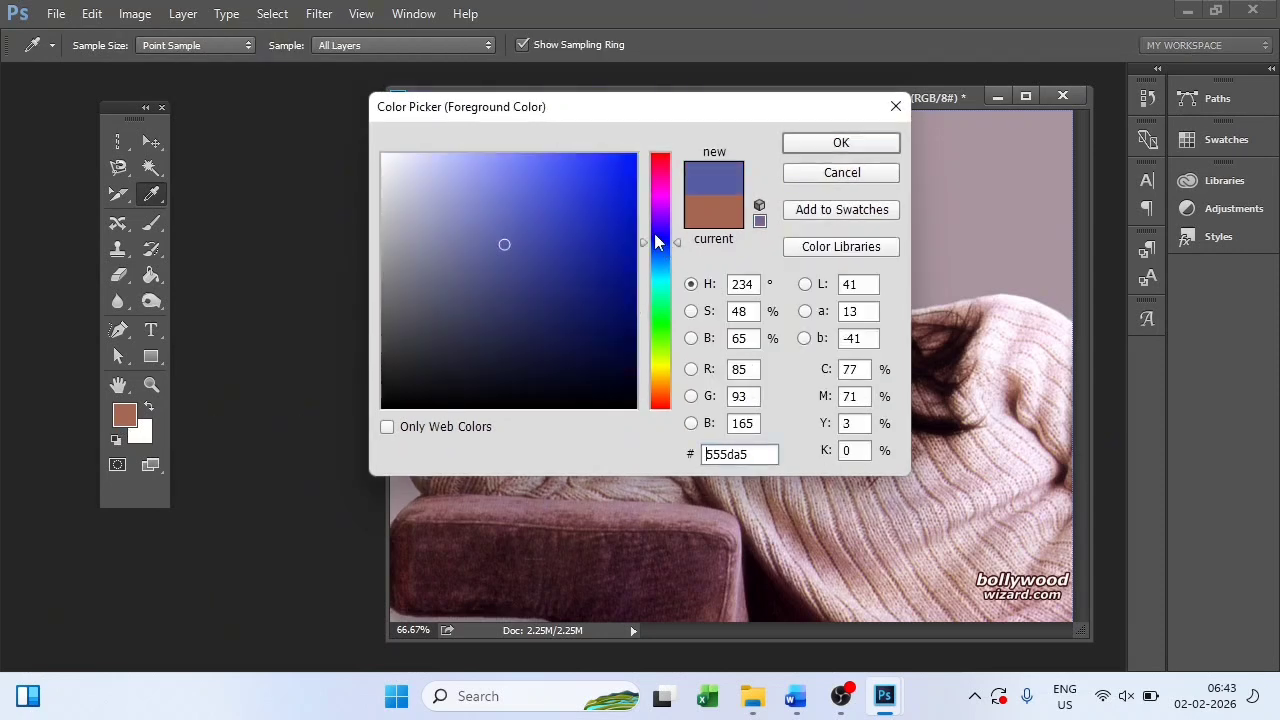
left_click(660, 250)
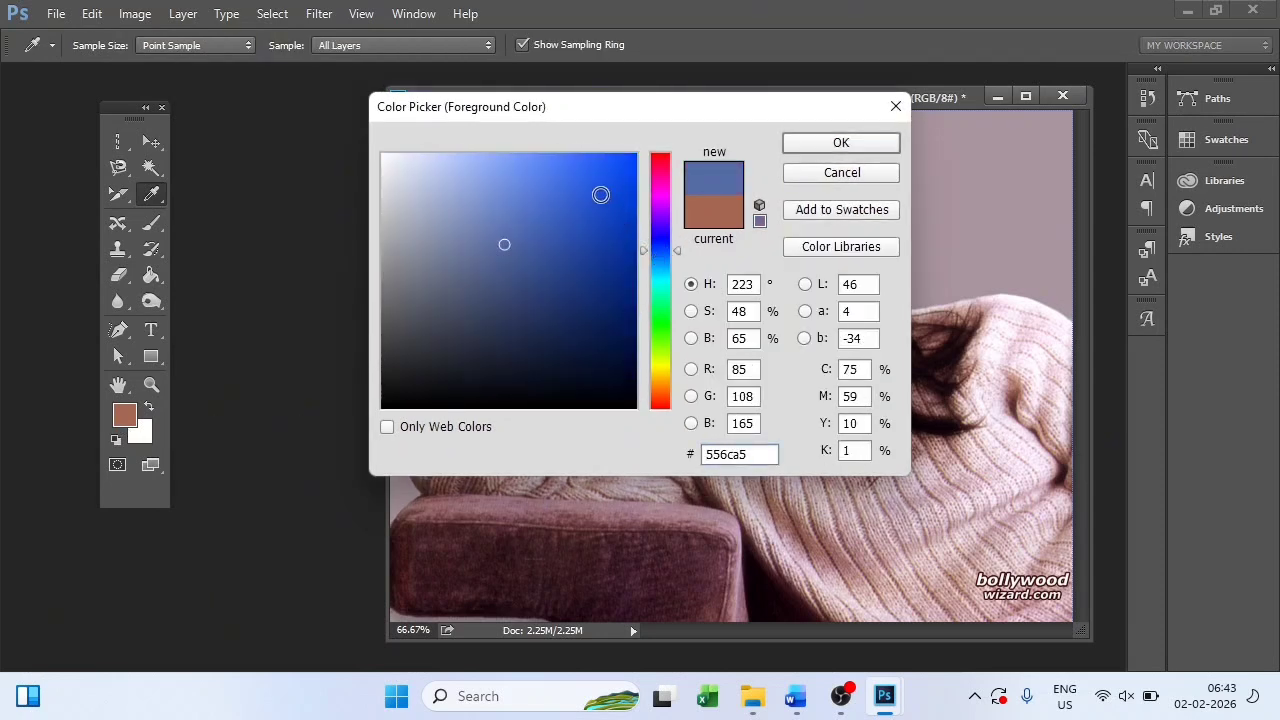
left_click_drag(600, 194, 616, 205)
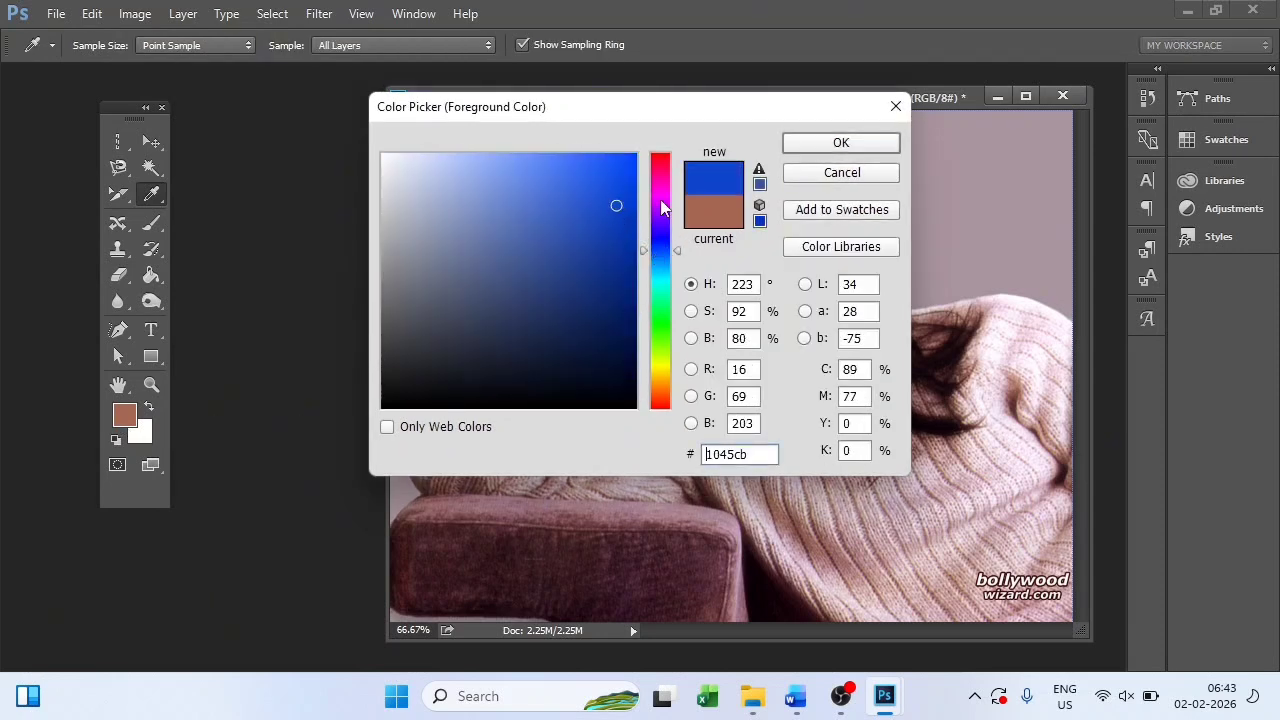
left_click(808, 148)
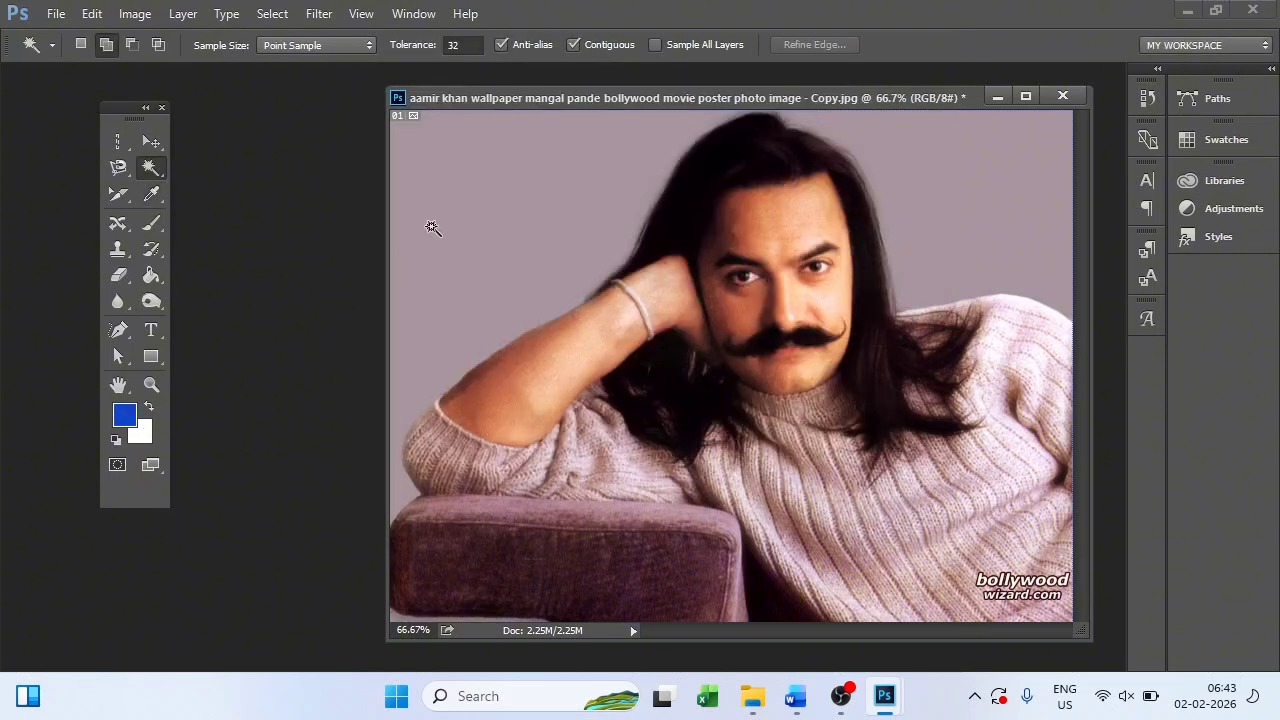
Step: Magic-wand the backdrop on both sides of the man, fill it with the blue foreground color using the Paint Bucket tool, and deselect
left_click(467, 207)
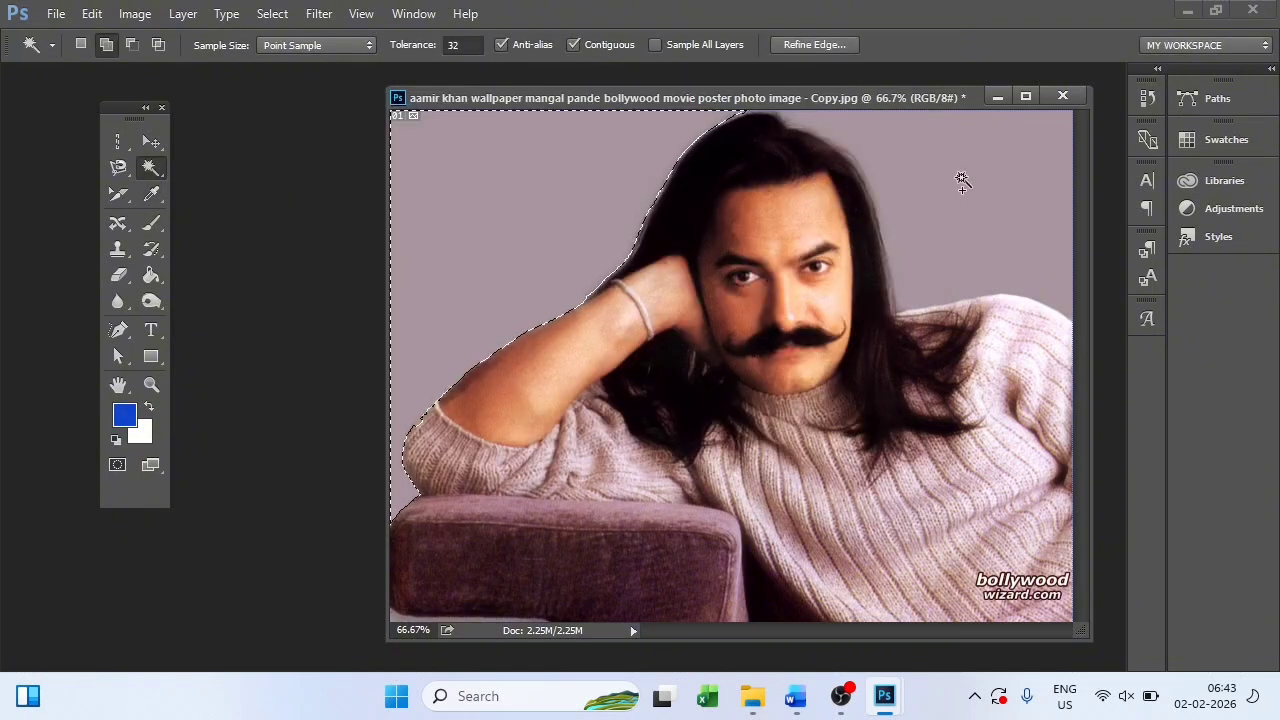
left_click(938, 172)
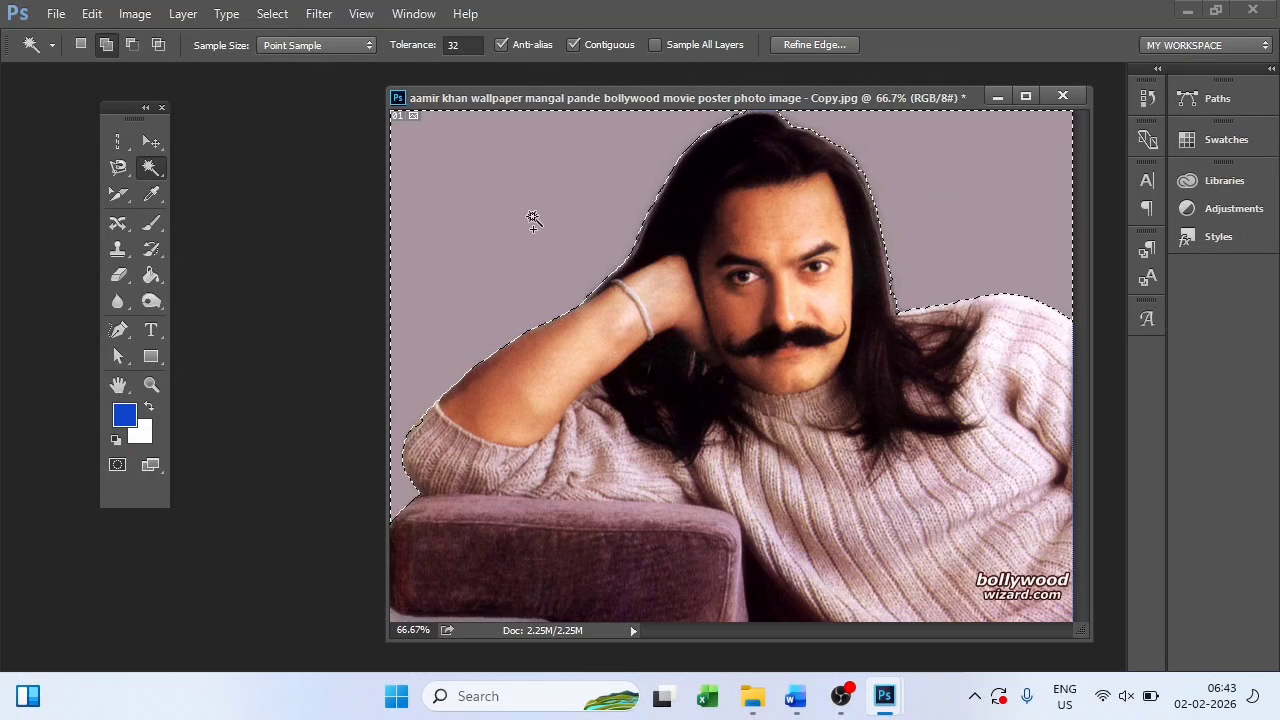
left_click(155, 284)
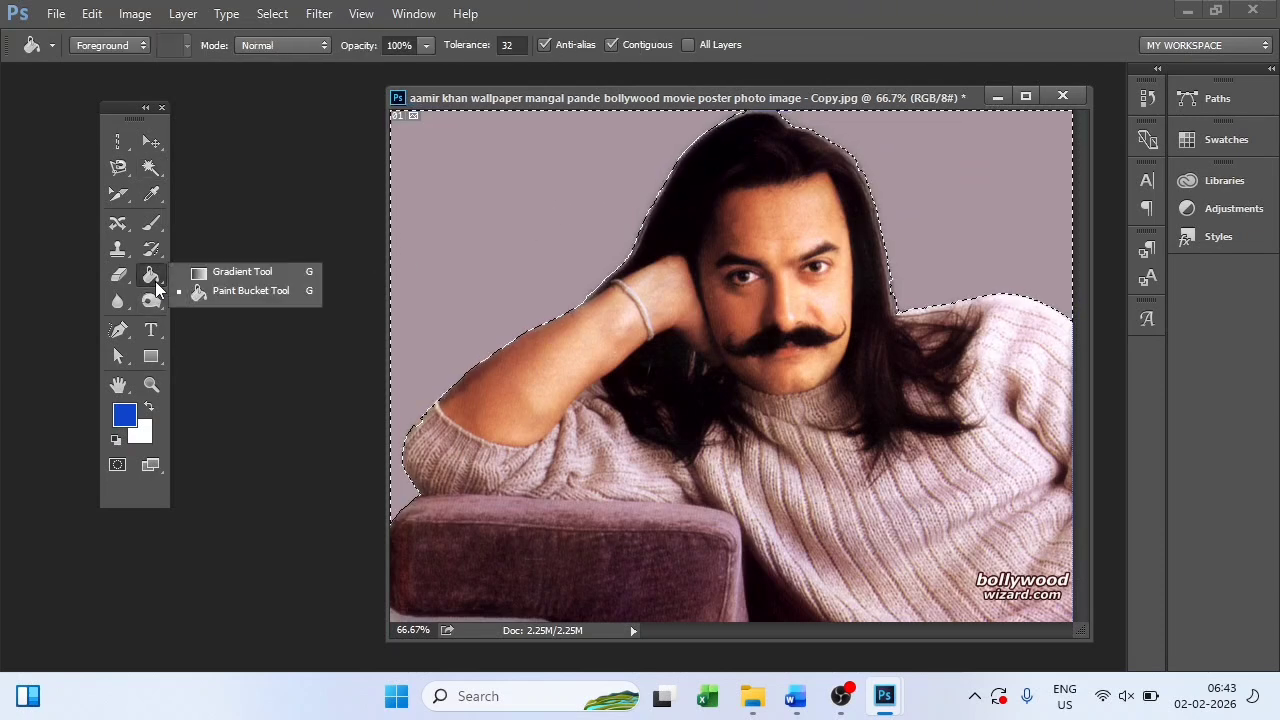
left_click(237, 295)
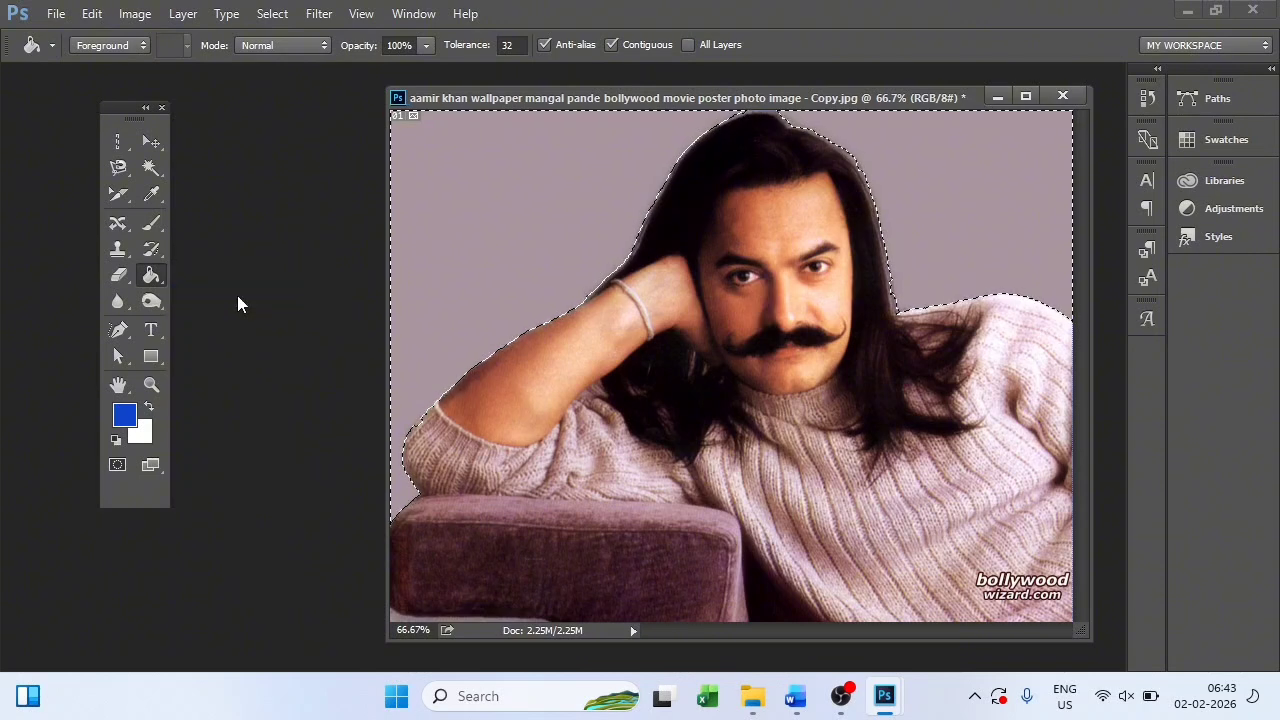
left_click(455, 195)
left_click(846, 132)
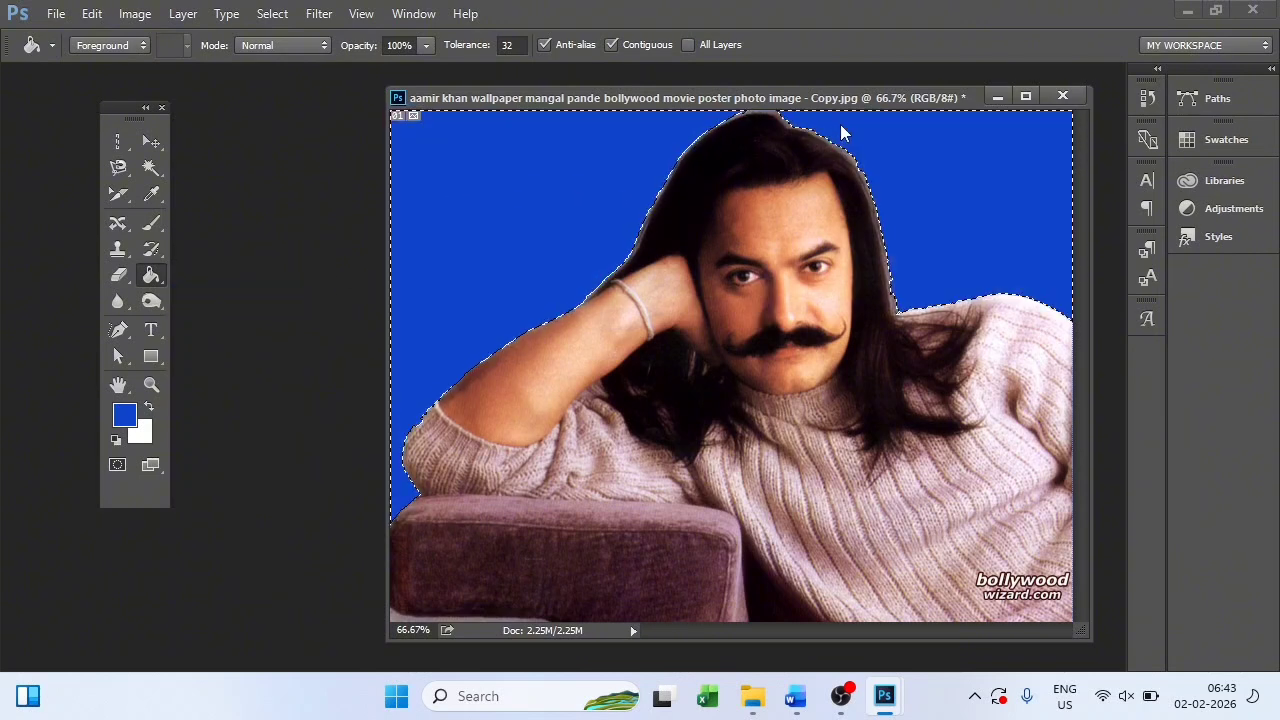
key("ctrl+d")
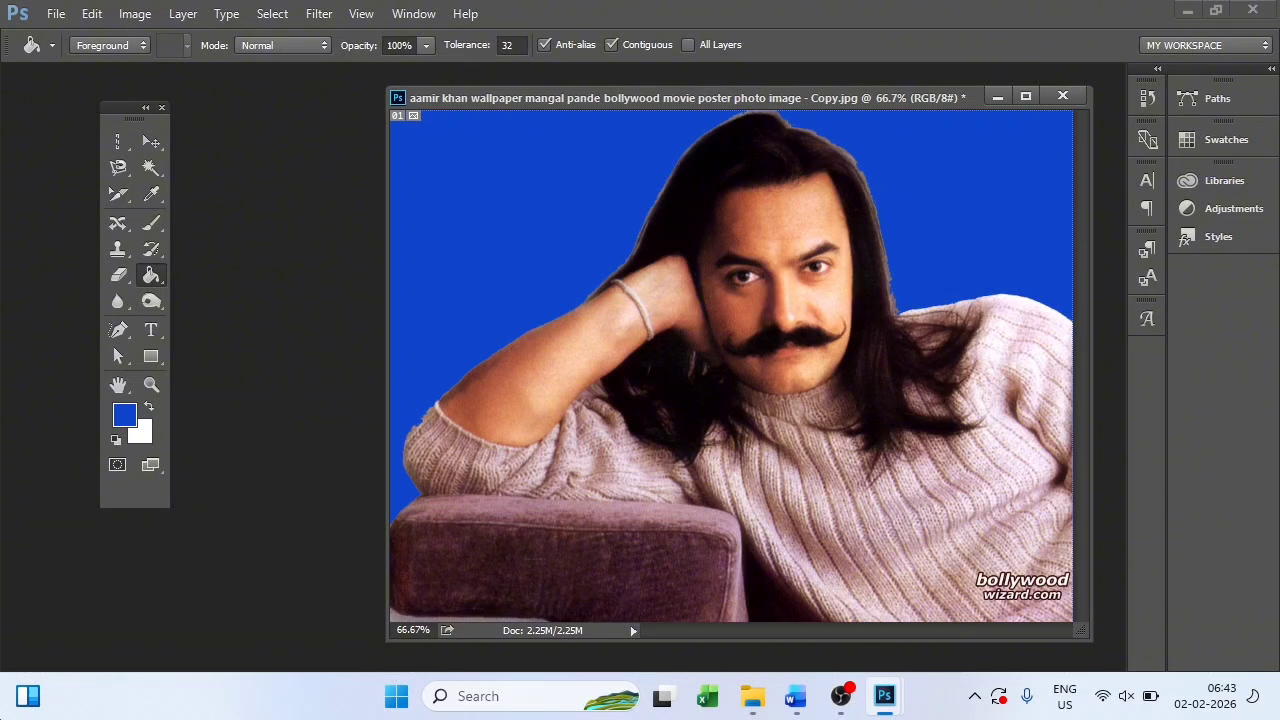
Step: Undo the deselection, both blue fills and the backdrop selection
key("ctrl+alt+z")
key("ctrl+alt+z")
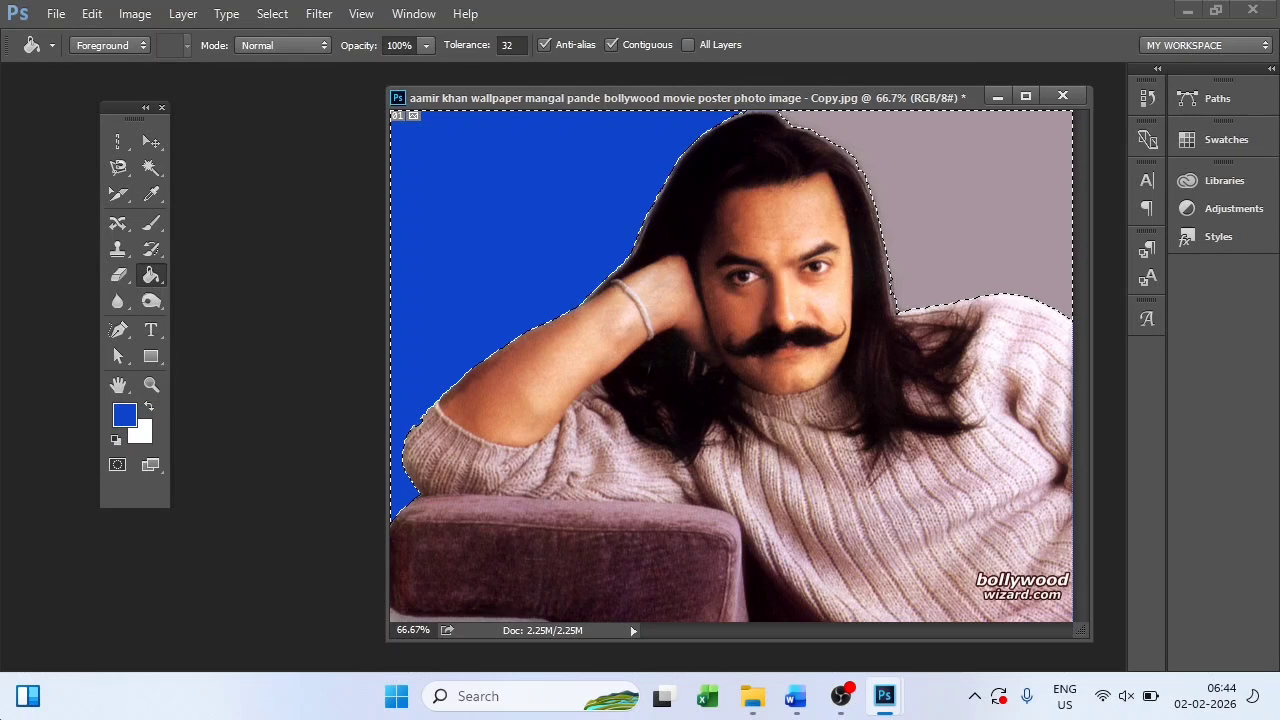
key("ctrl+alt+z")
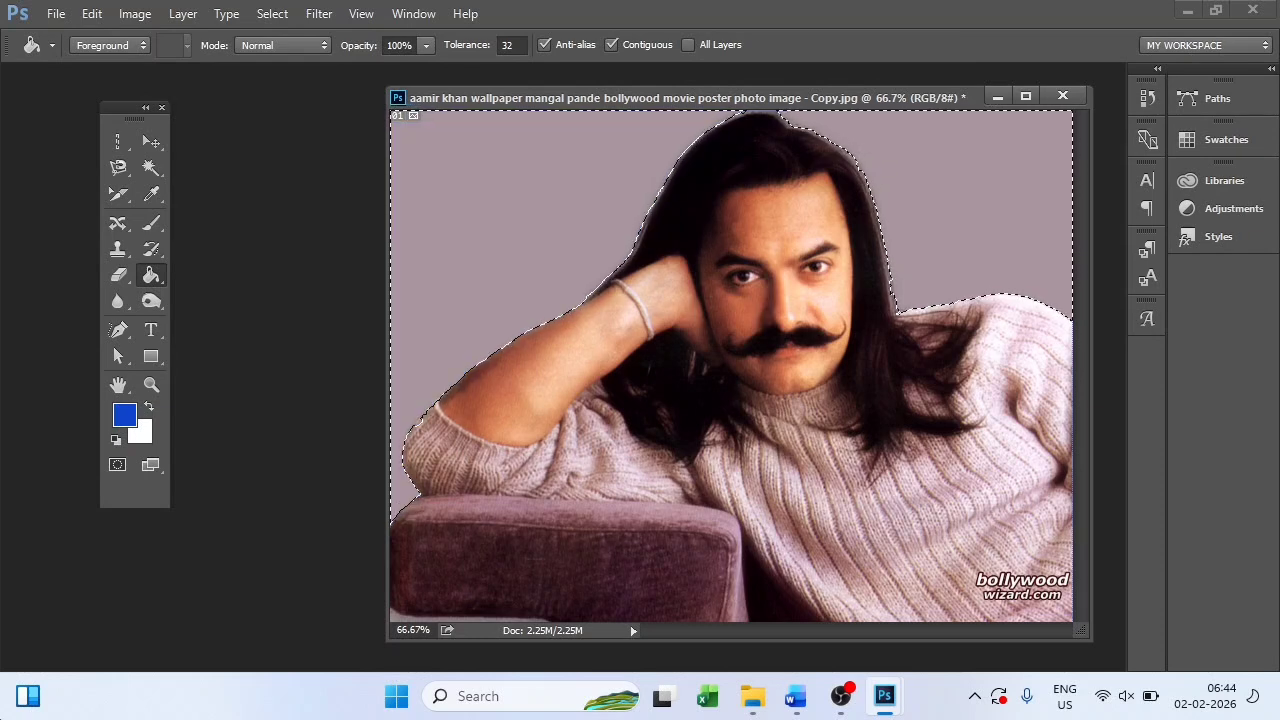
key("ctrl+alt+z")
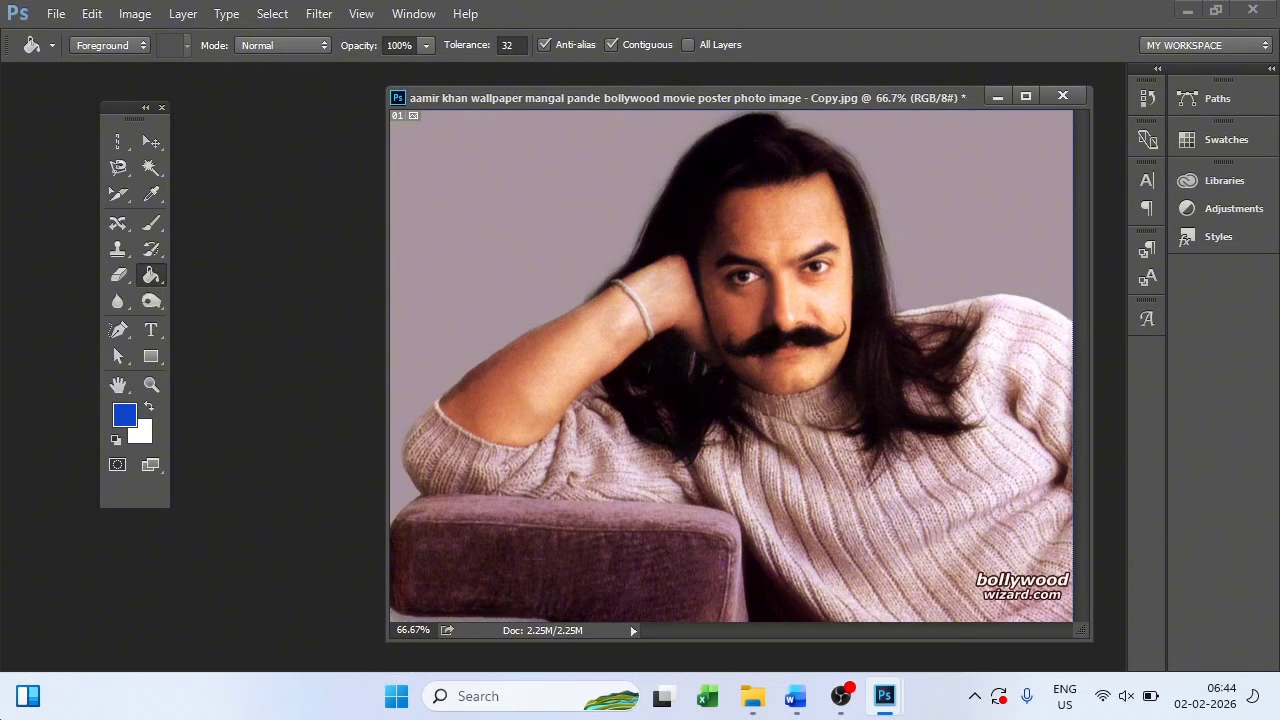
Step: Crop the photo to the man's head and shoulders with the Crop tool, and undo the crop
left_click(125, 197)
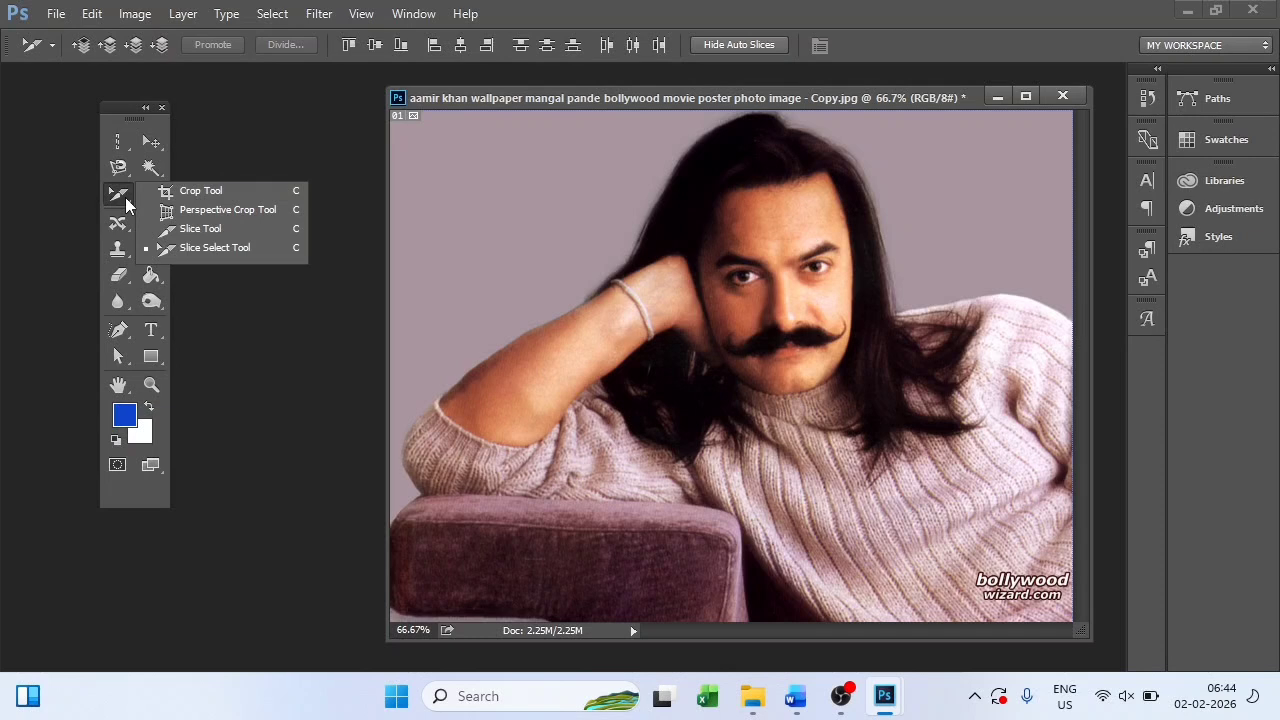
left_click(252, 192)
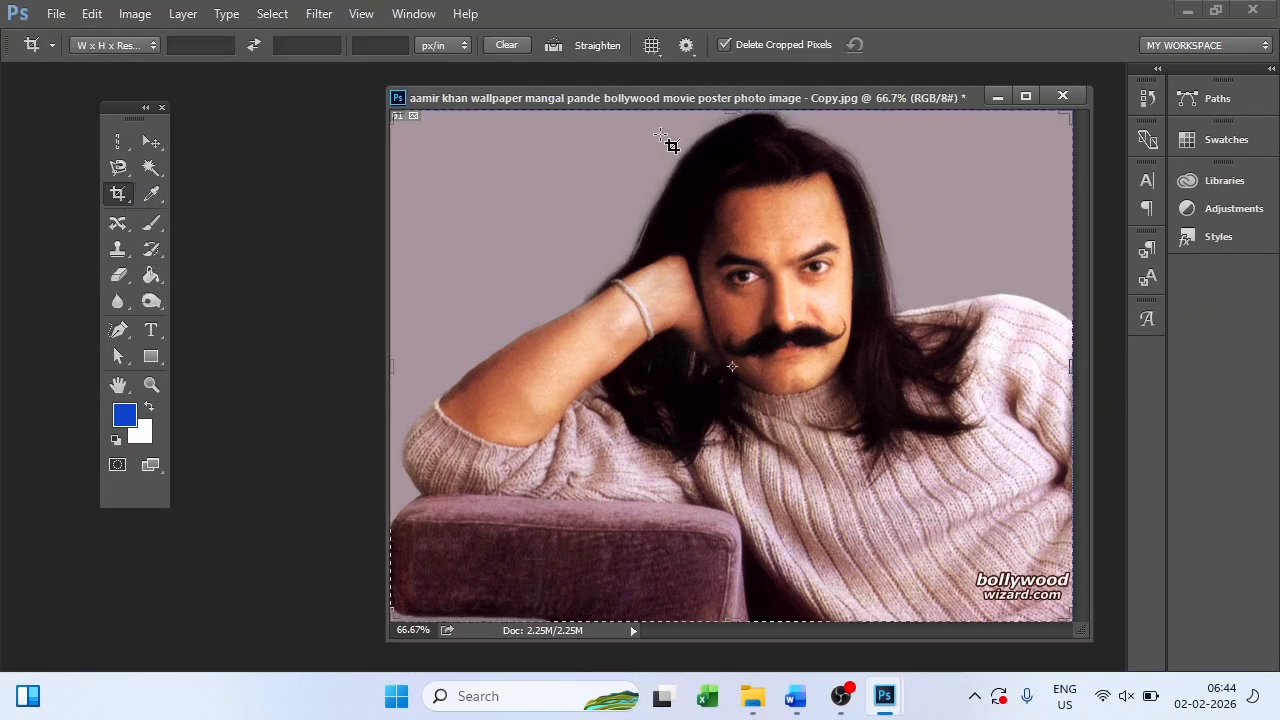
left_click_drag(607, 121, 961, 488)
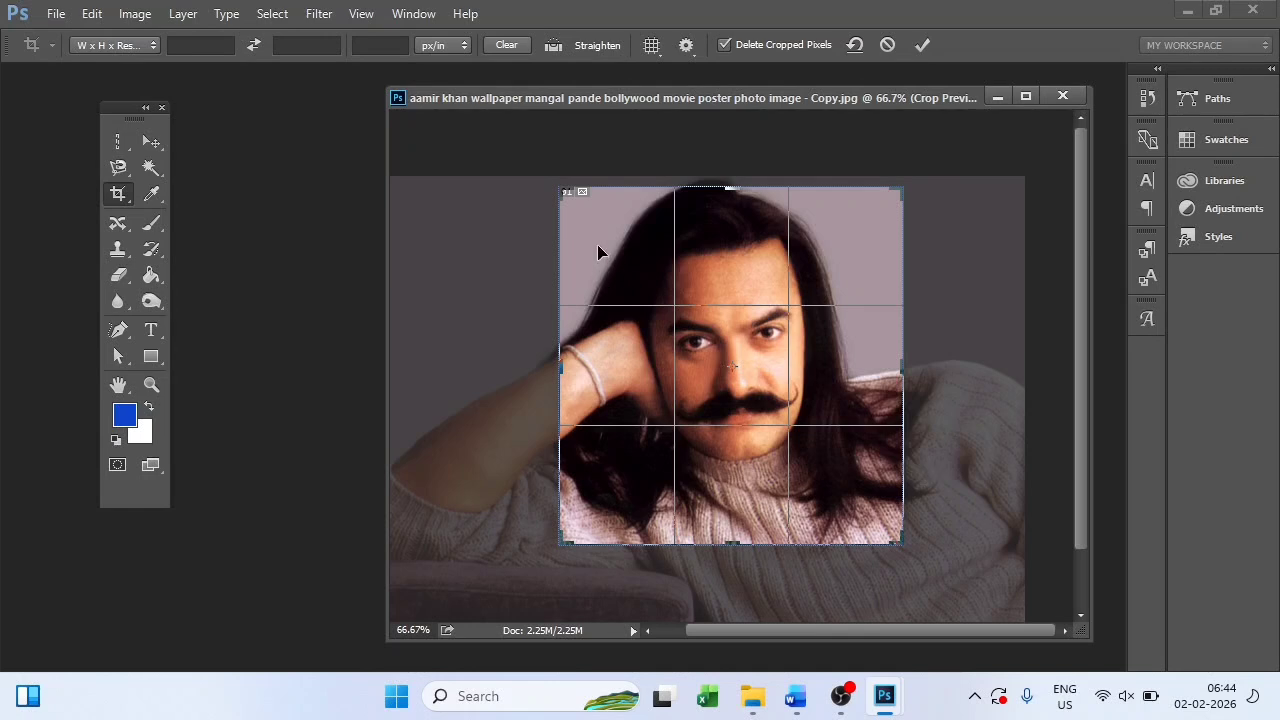
left_click(922, 44)
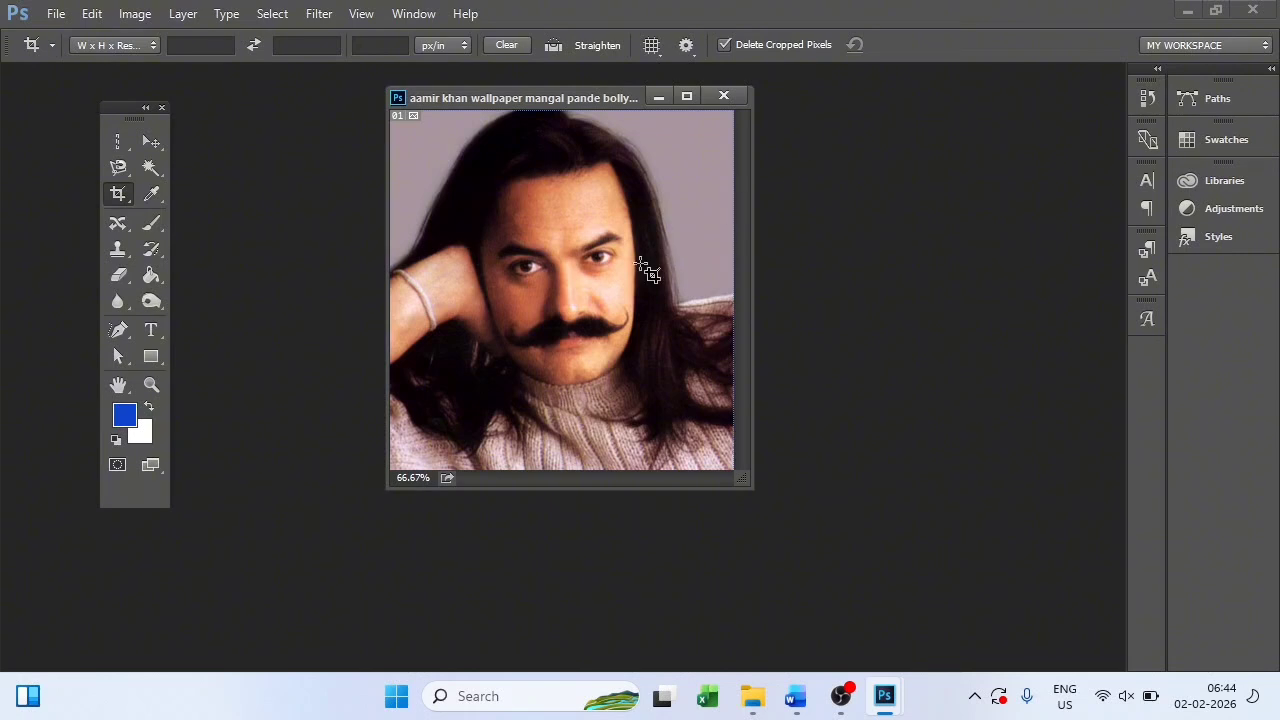
key("ctrl")
key("ctrl+z")
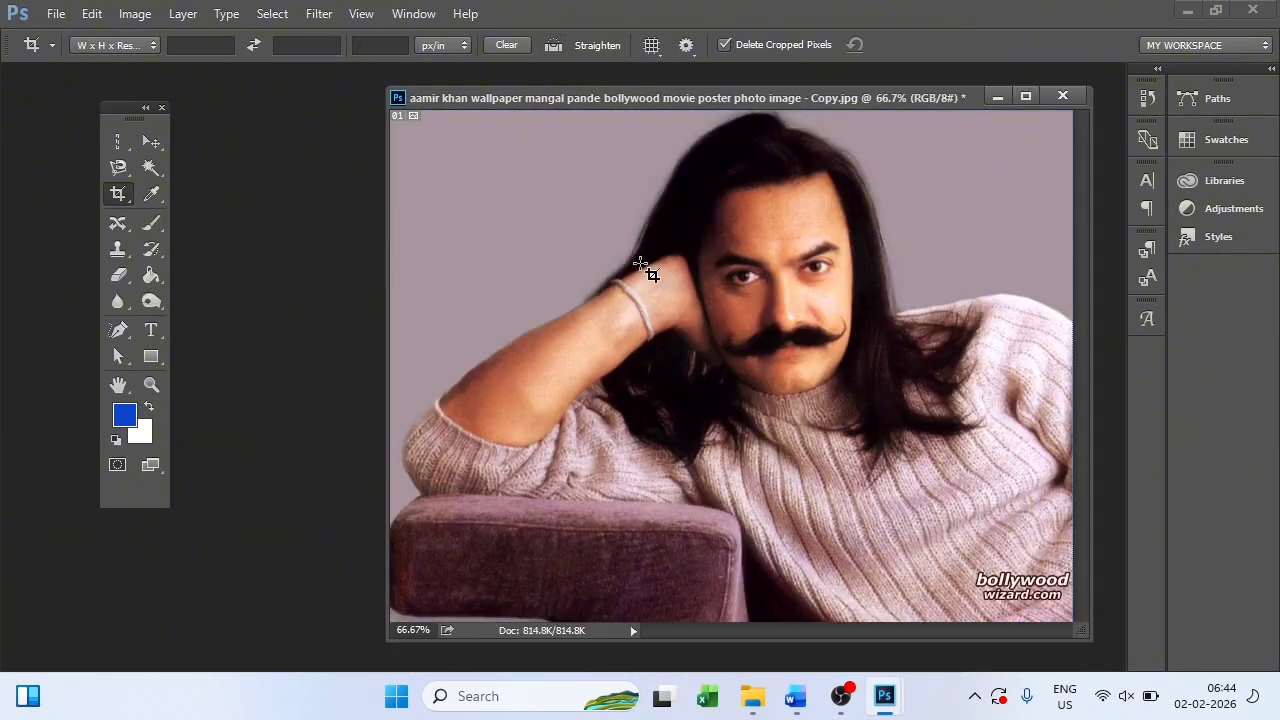
Step: Perspective-crop the photo around the man's head and torso, pulling both upper corners of the crop area inward
right_click(120, 196)
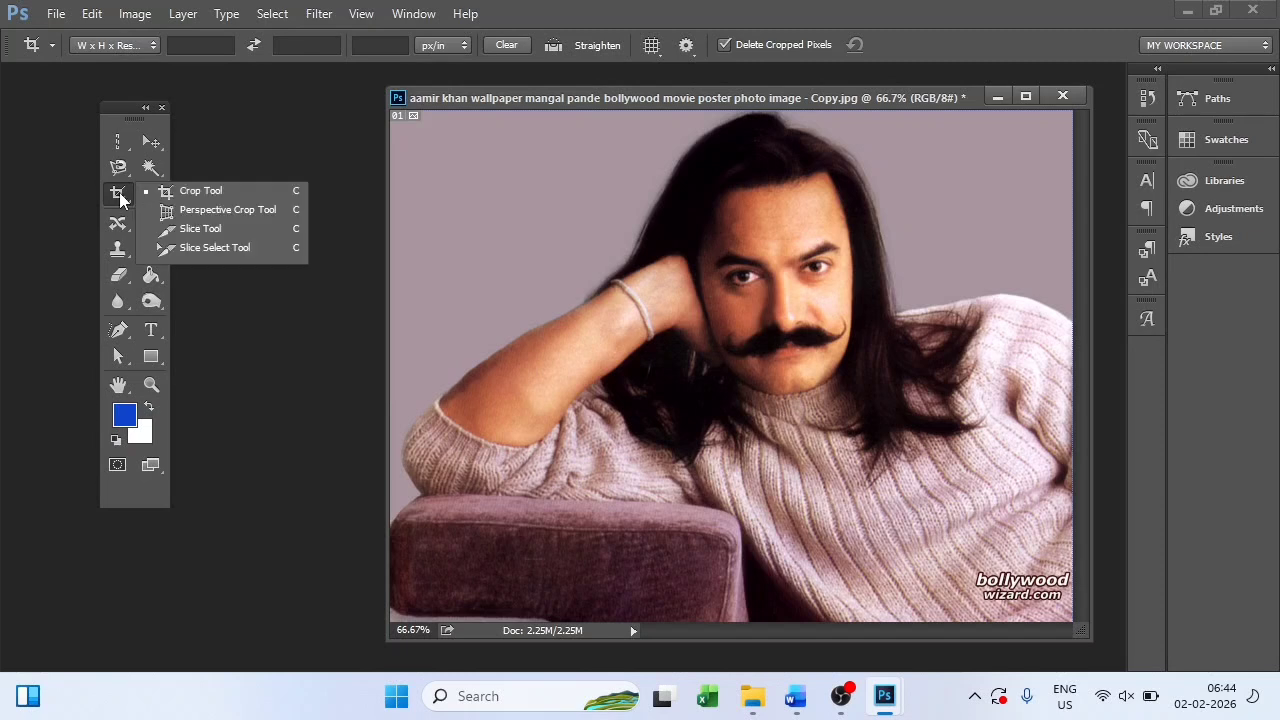
left_click(209, 210)
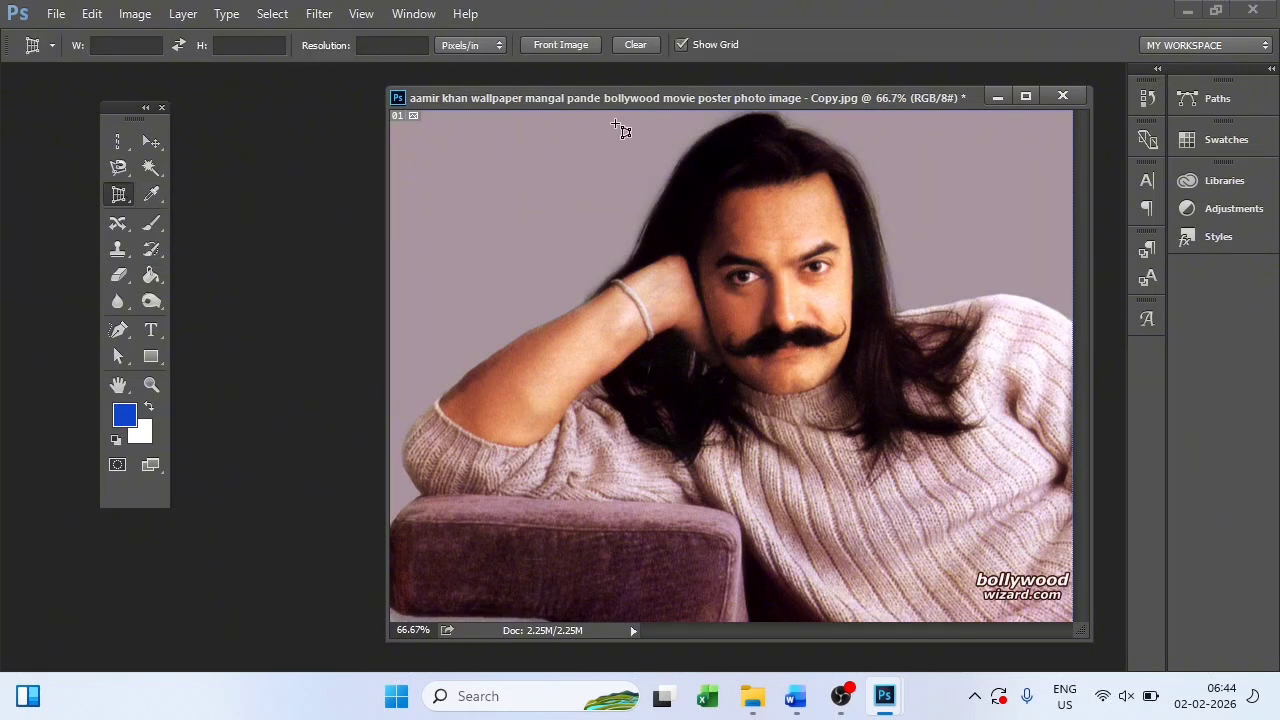
mouse_move(557, 110)
left_mouse_down()
mouse_move(738, 360)
mouse_move(1002, 622)
left_mouse_up()
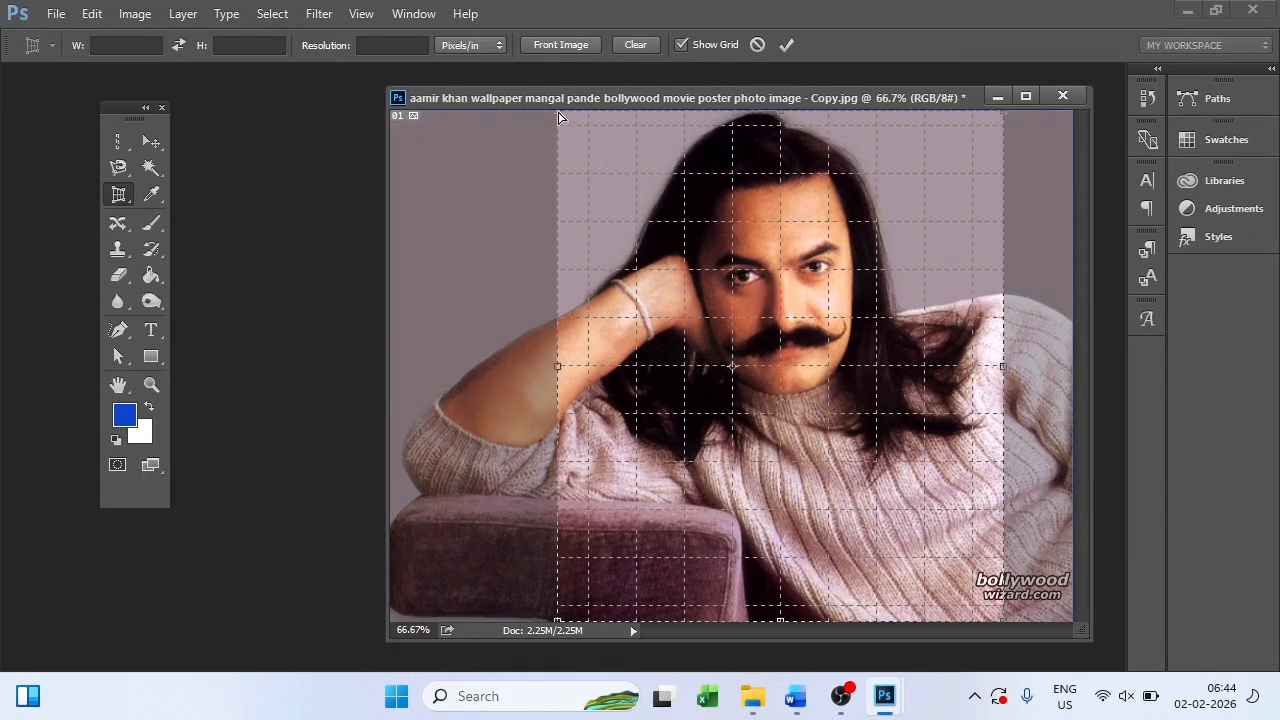
left_click_drag(557, 112, 636, 127)
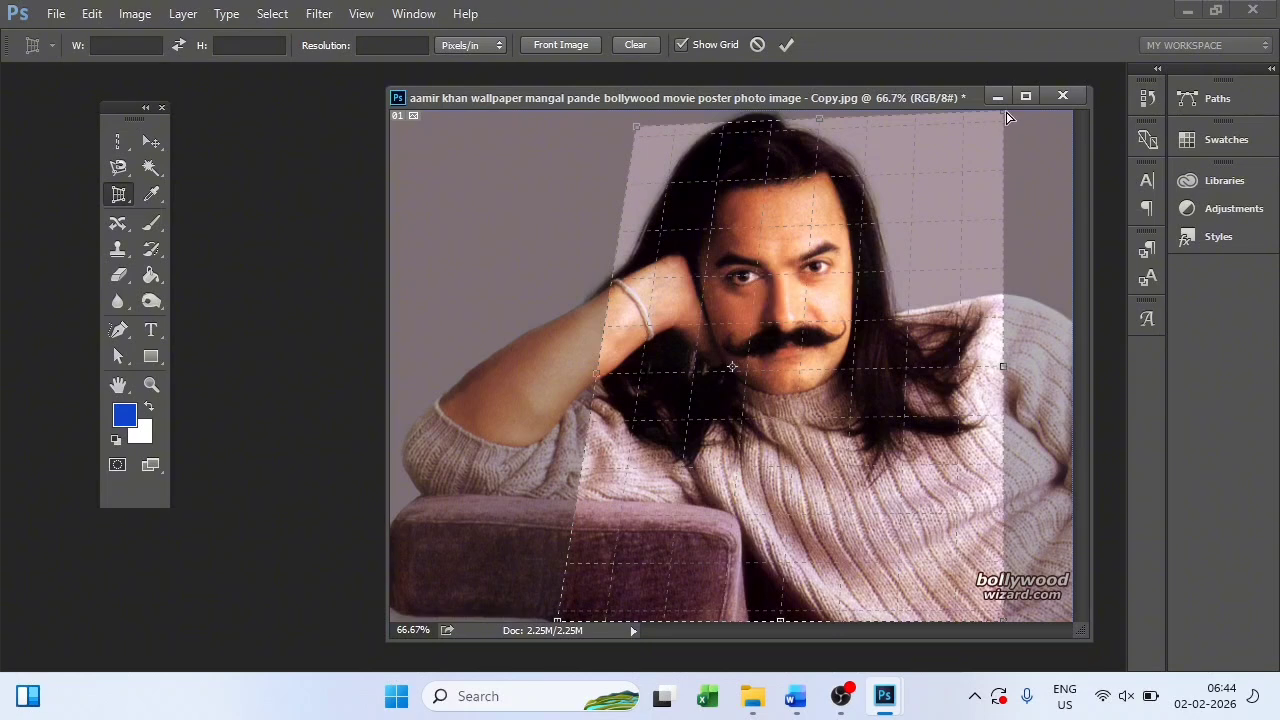
left_click_drag(1004, 114, 873, 120)
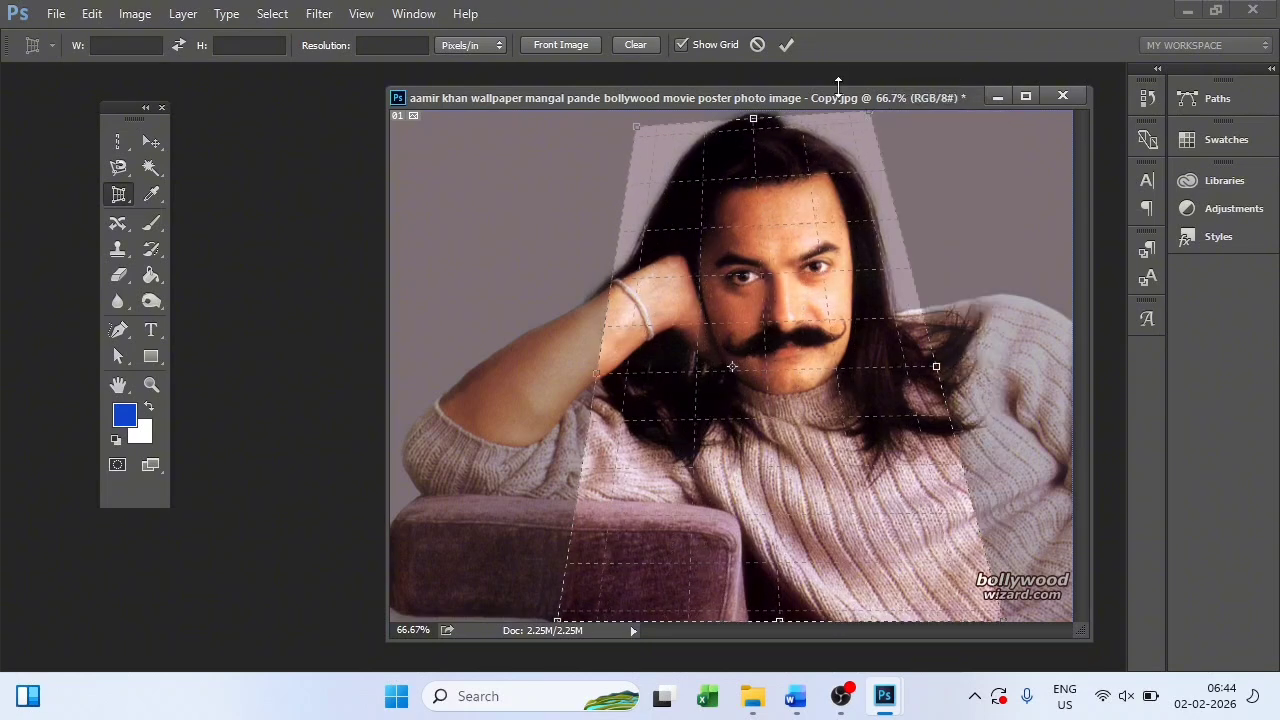
left_click(787, 46)
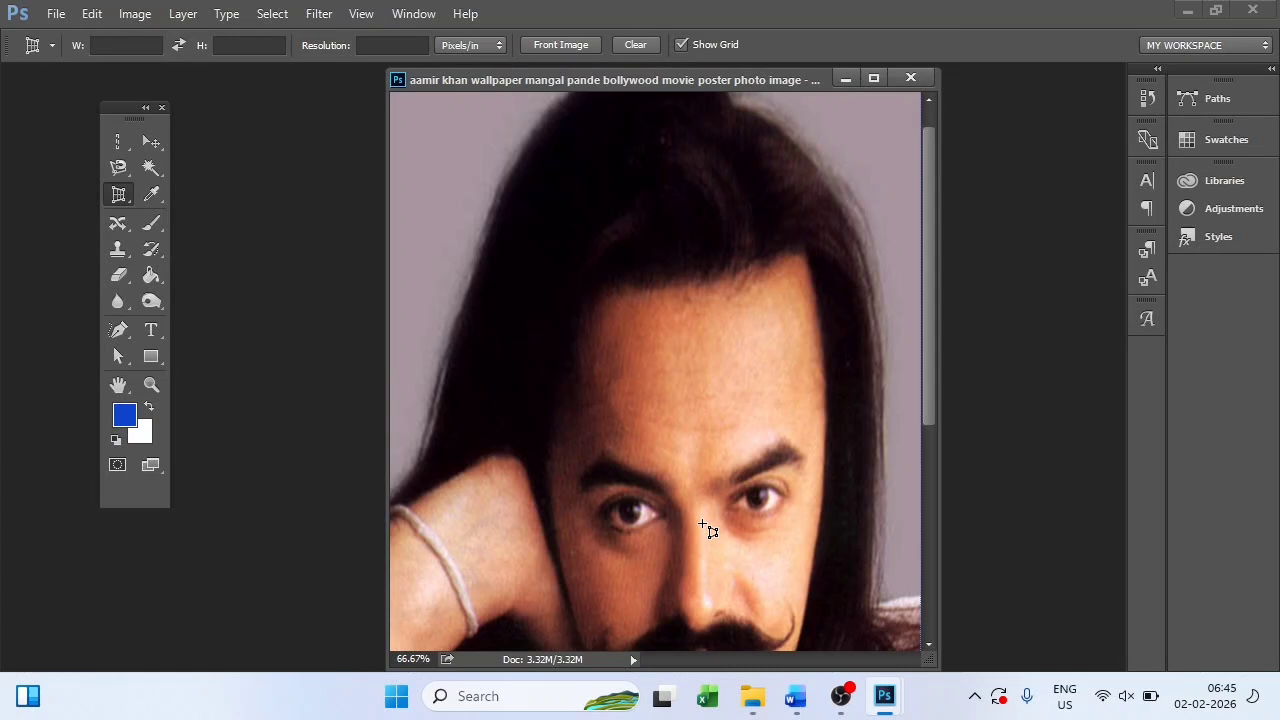
key("ctrl+minus")
key("ctrl+minus")
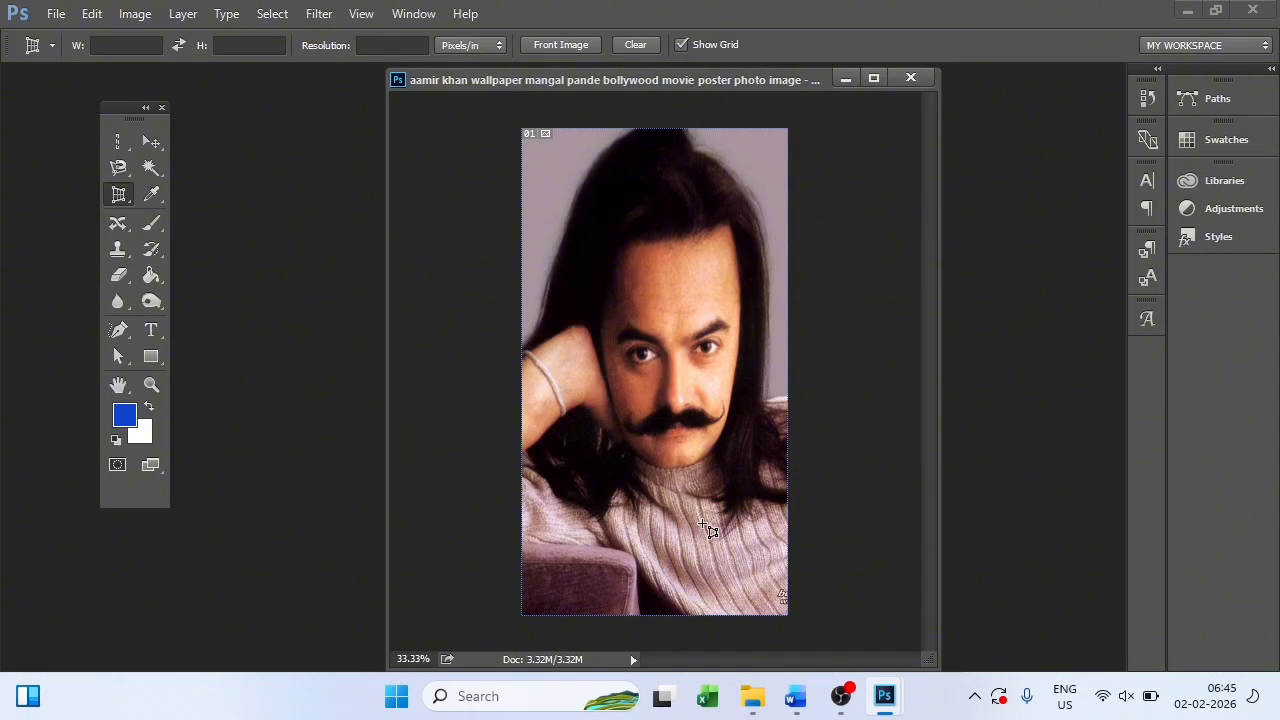
Step: Undo the perspective crop and widen the image window to fit the whole photo
key("ctrl+z")
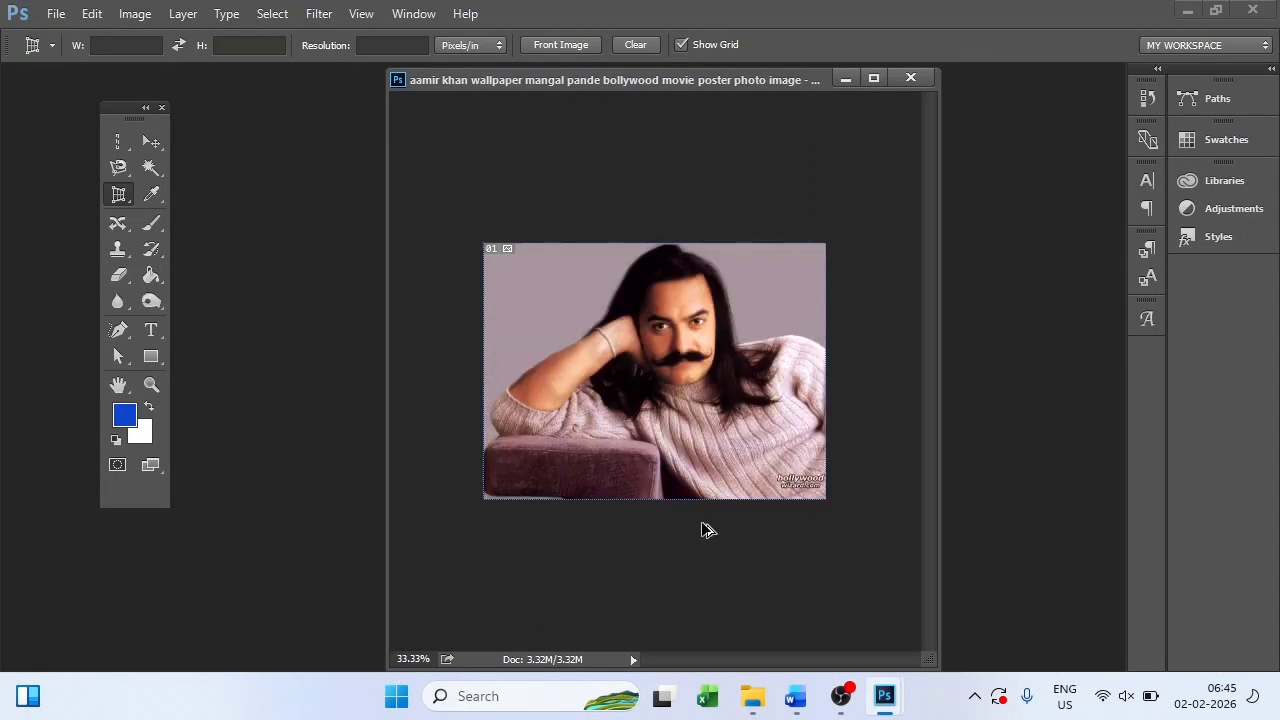
key("ctrl+plus")
key("ctrl+plus")
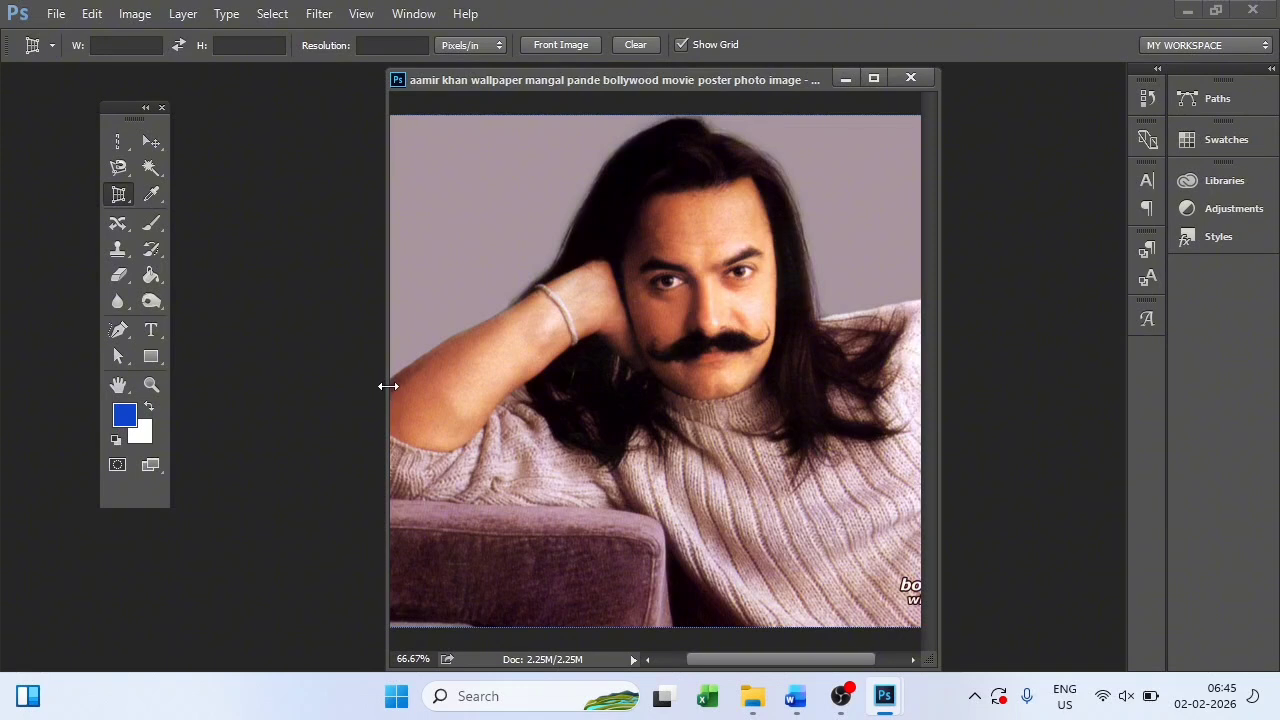
left_click_drag(390, 386, 226, 384)
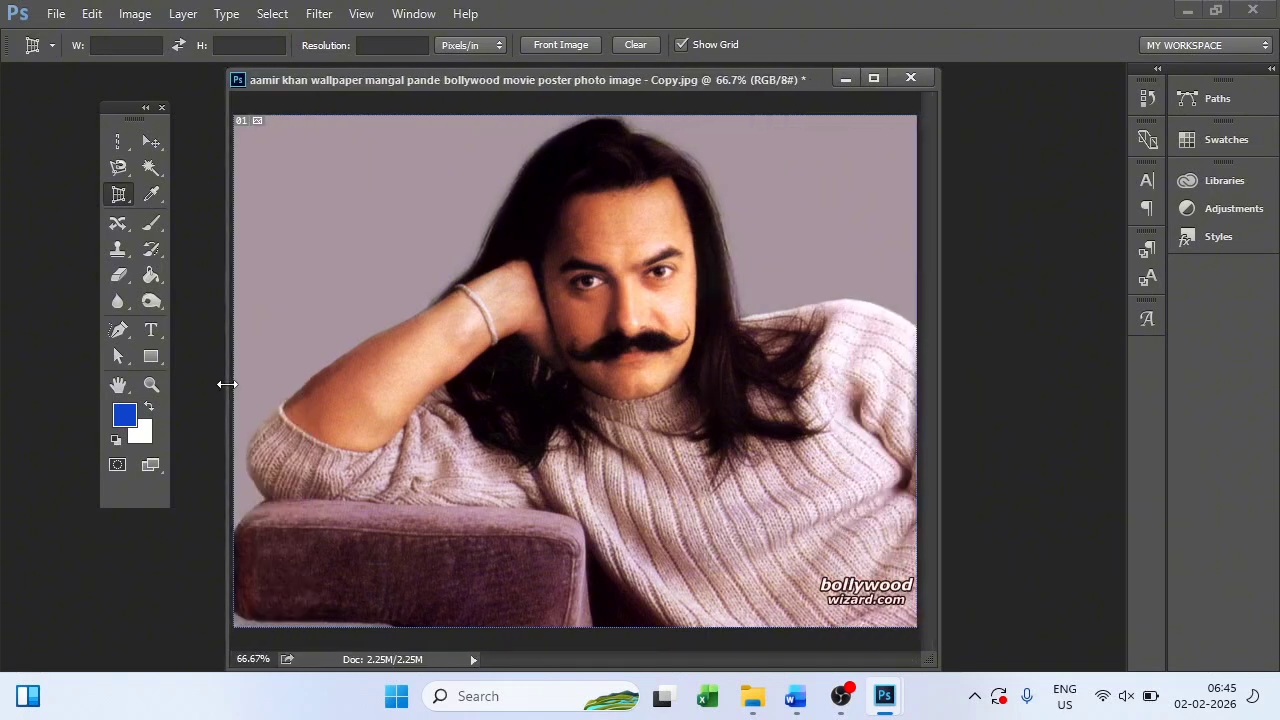
Step: Draw four overlapping slices with the Slice tool: a large central one, one around the head, a full-width band, and one over hand and face
left_click(119, 195)
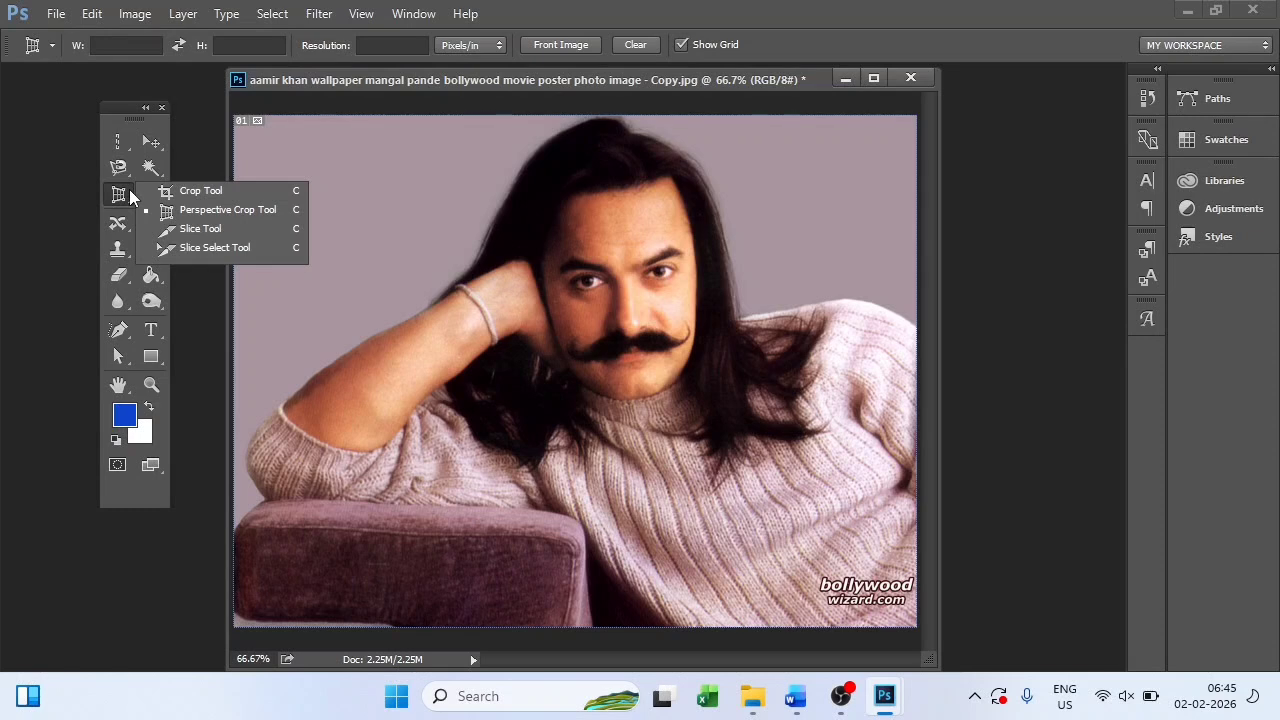
left_click(235, 240)
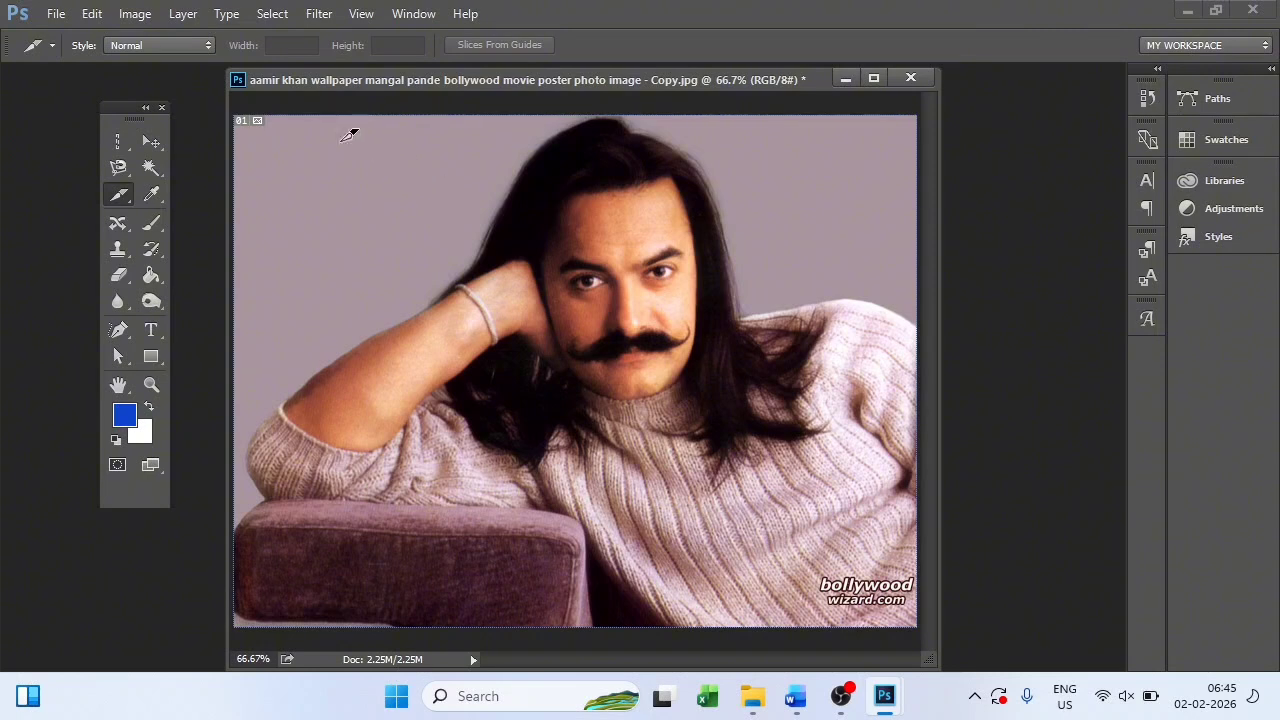
left_click_drag(325, 132, 862, 484)
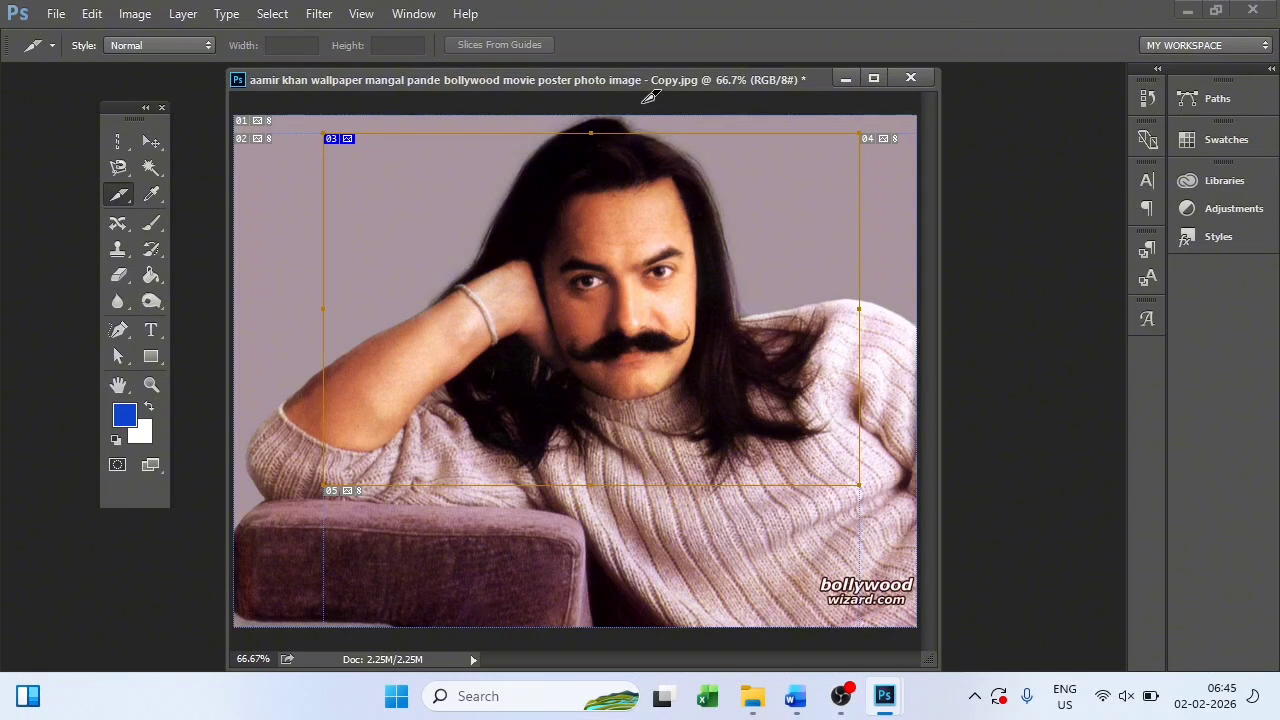
left_click_drag(537, 117, 747, 422)
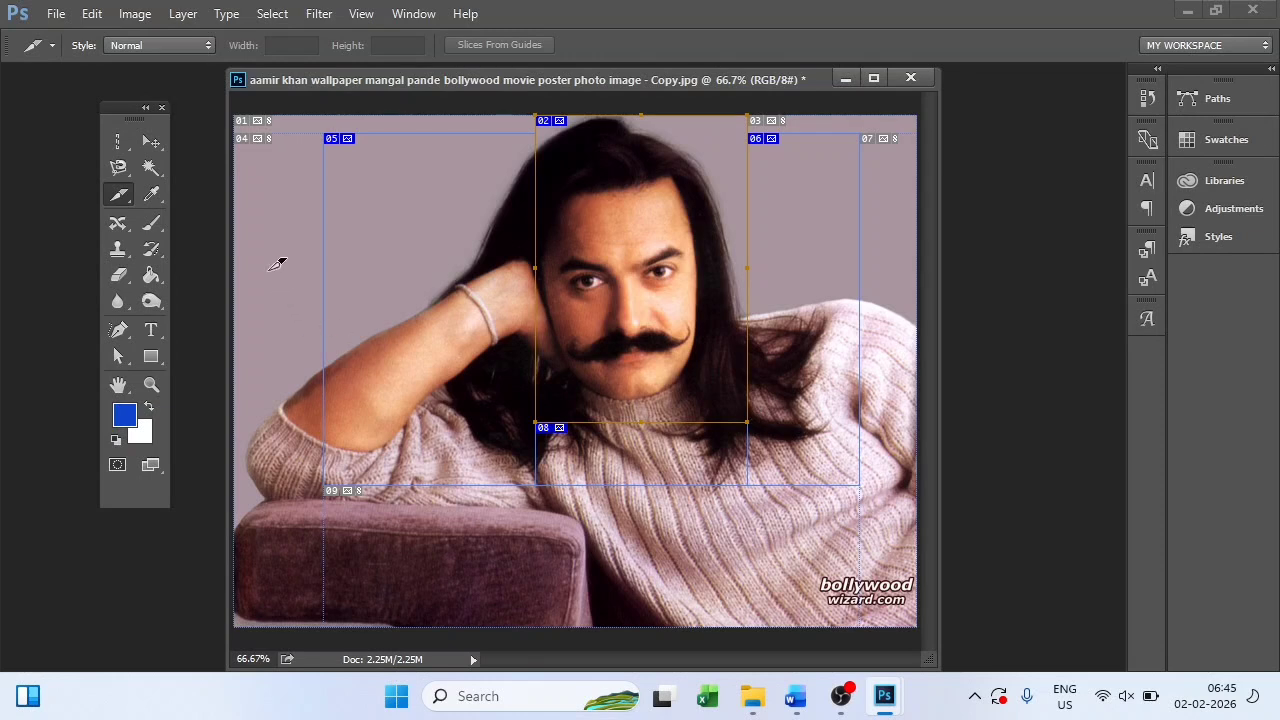
left_click_drag(258, 202, 918, 337)
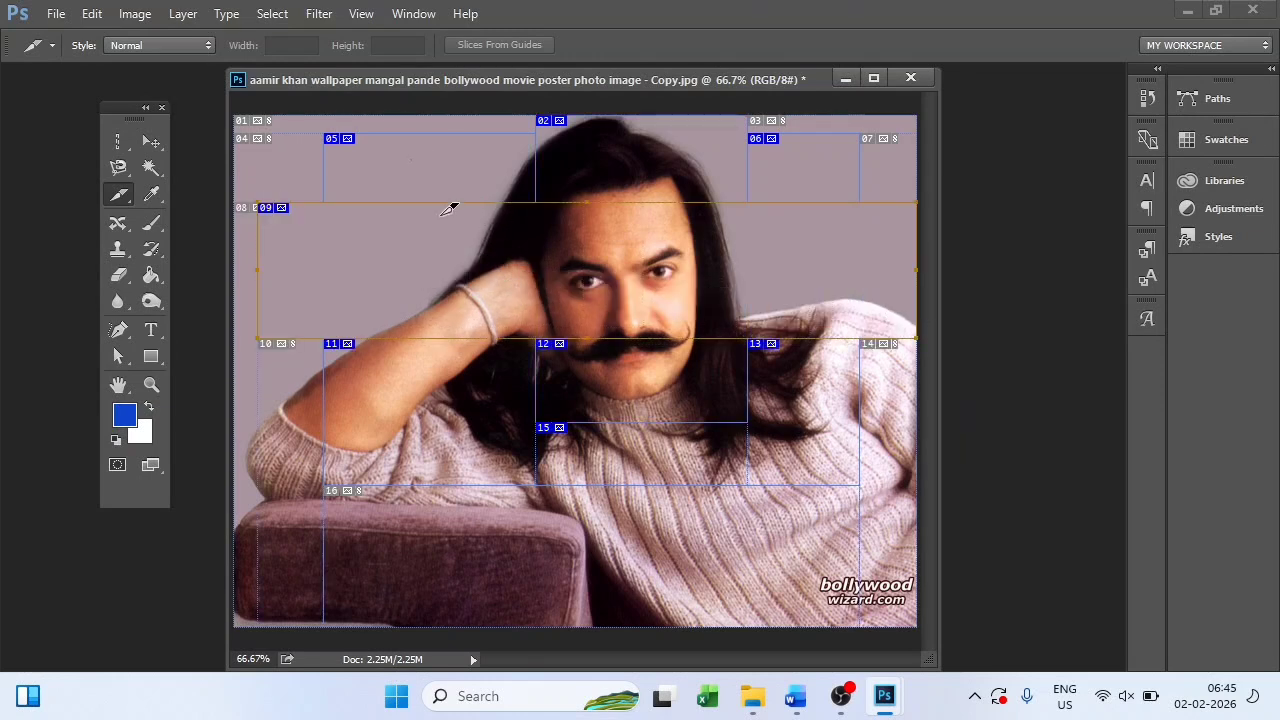
left_click_drag(412, 160, 641, 395)
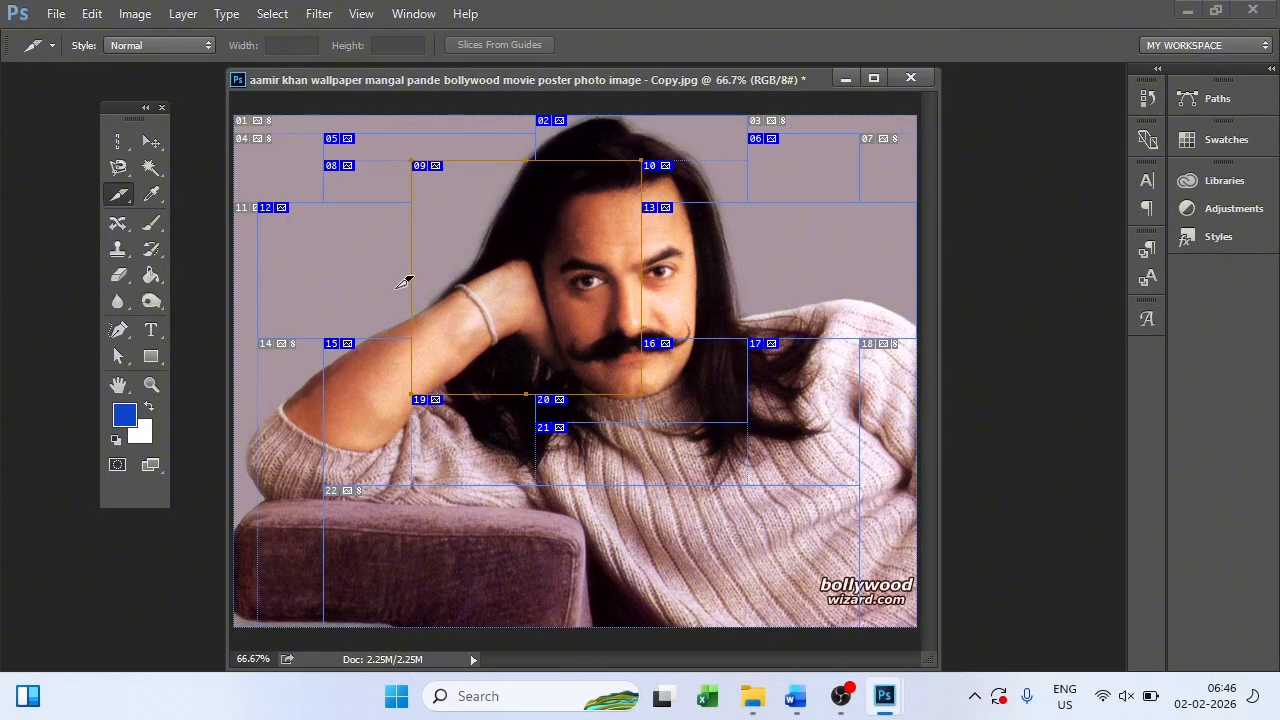
Step: With the Slice Select tool, narrow the hand-and-face slice slightly from its right edge and move the wide band slice up over the forehead
left_click(122, 201)
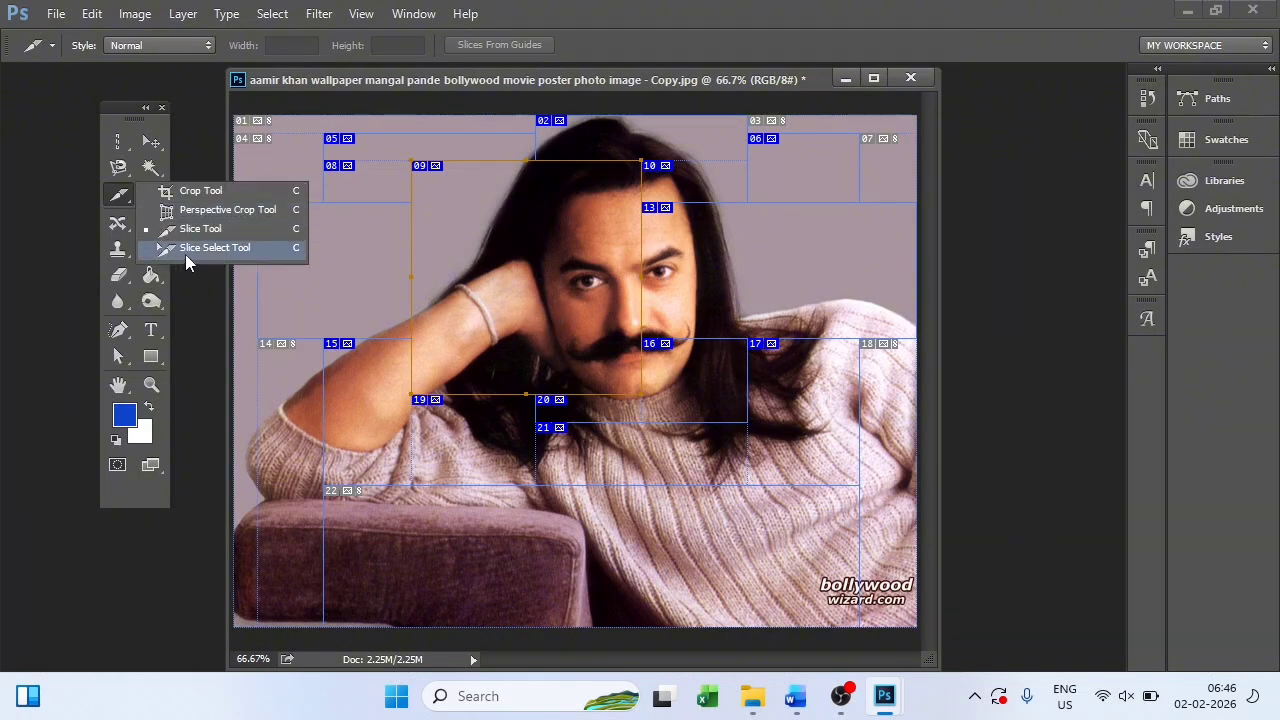
key("v")
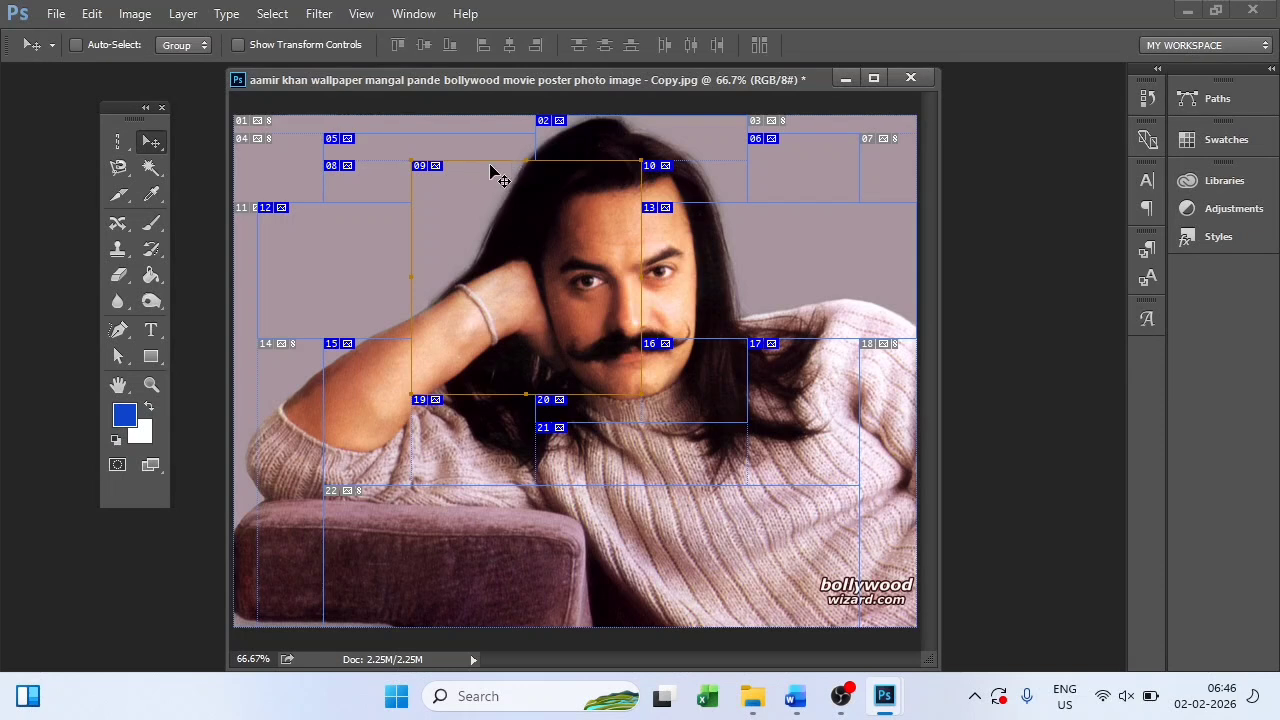
left_click(118, 201)
left_click(190, 249)
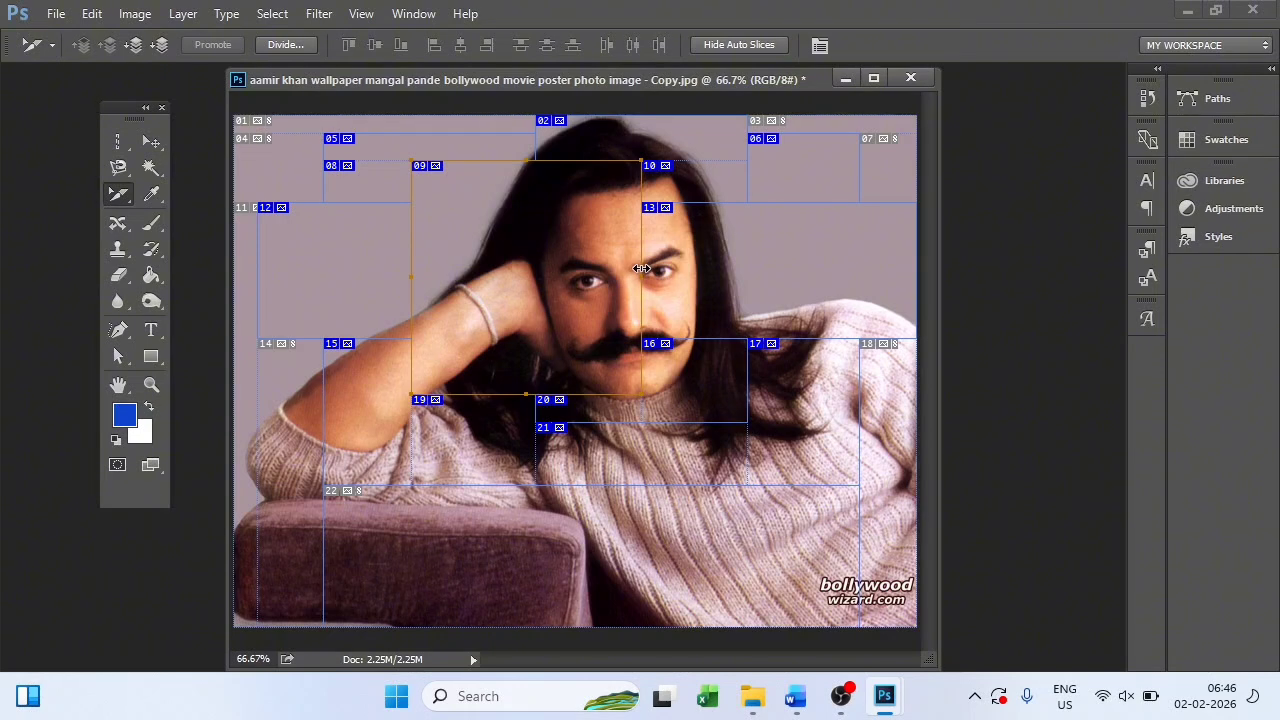
left_click_drag(641, 268, 629, 268)
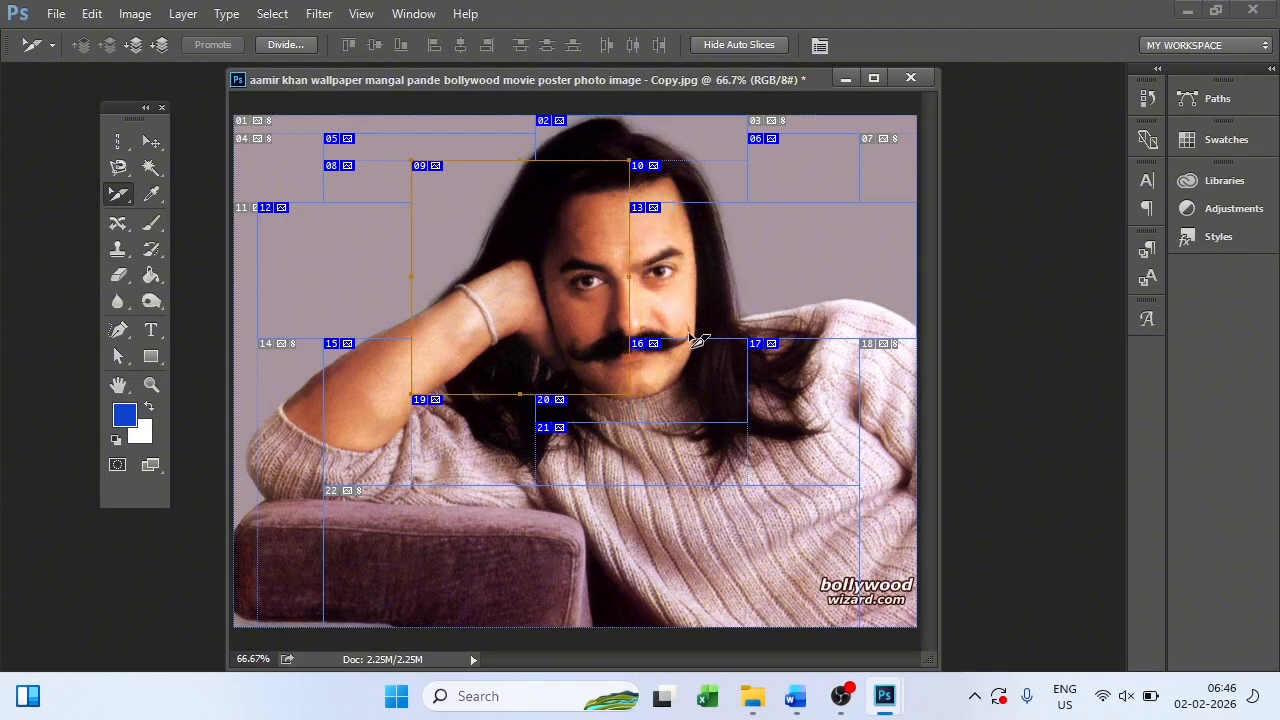
left_click_drag(703, 338, 702, 274)
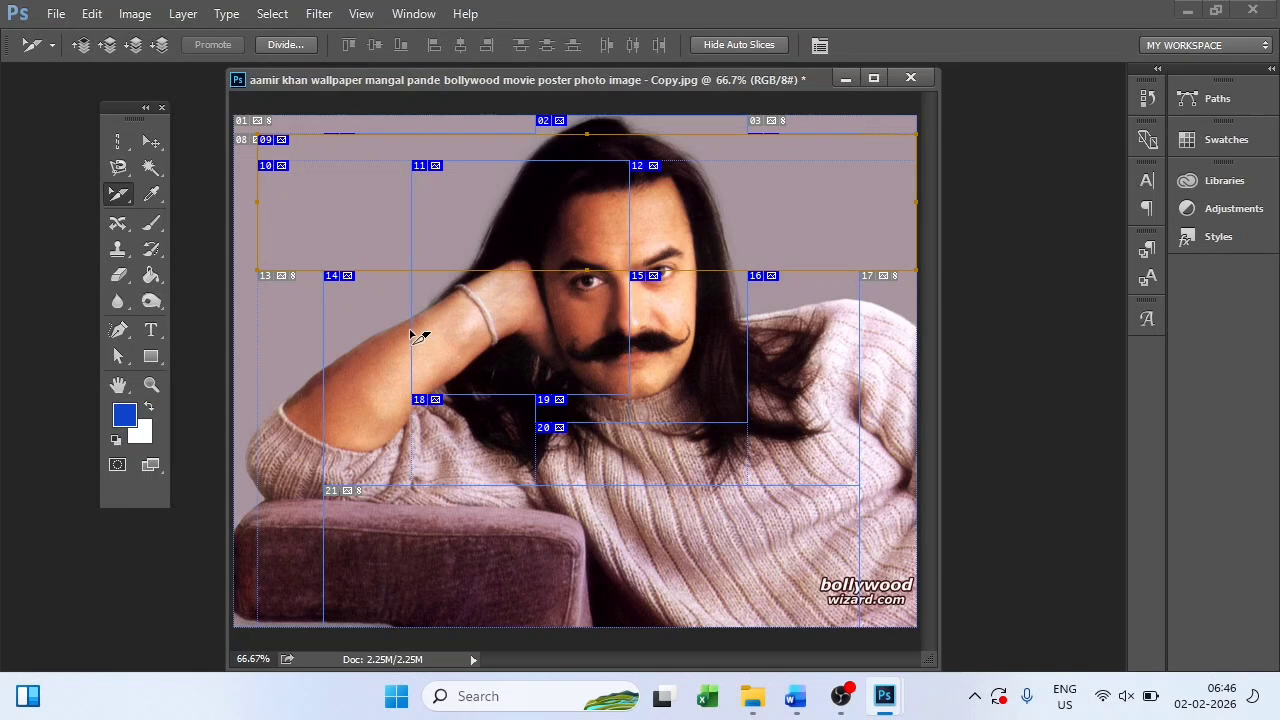
Step: Move the large slice down toward the right, shift the head slice right, and extend the head slice's left edge beside the face
left_click_drag(418, 338, 678, 462)
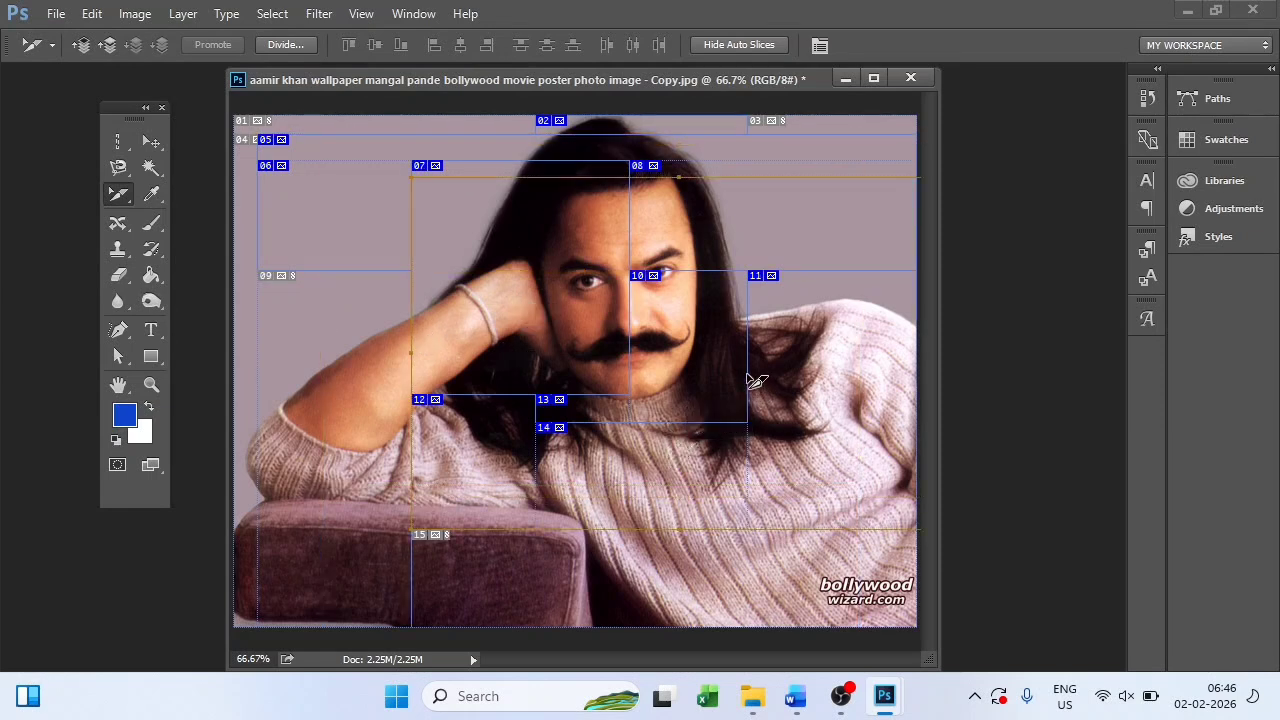
left_click_drag(756, 381, 806, 372)
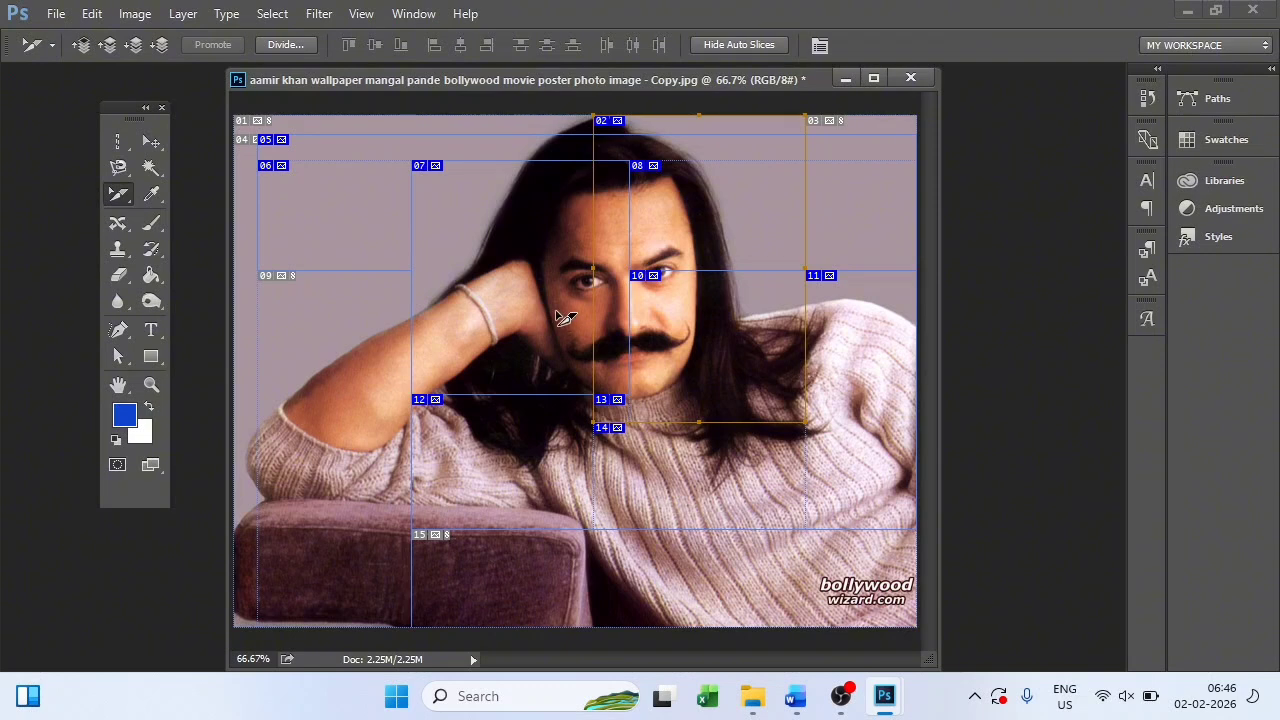
left_click_drag(596, 282, 544, 272)
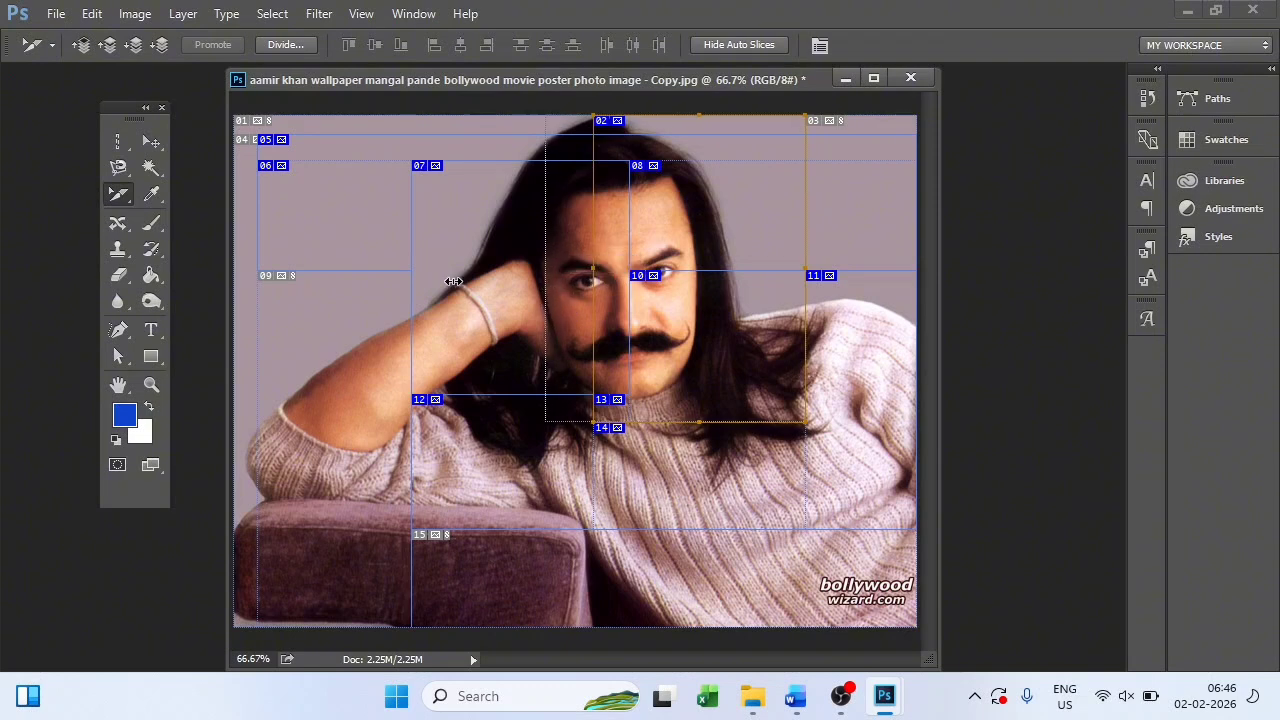
left_click(118, 208)
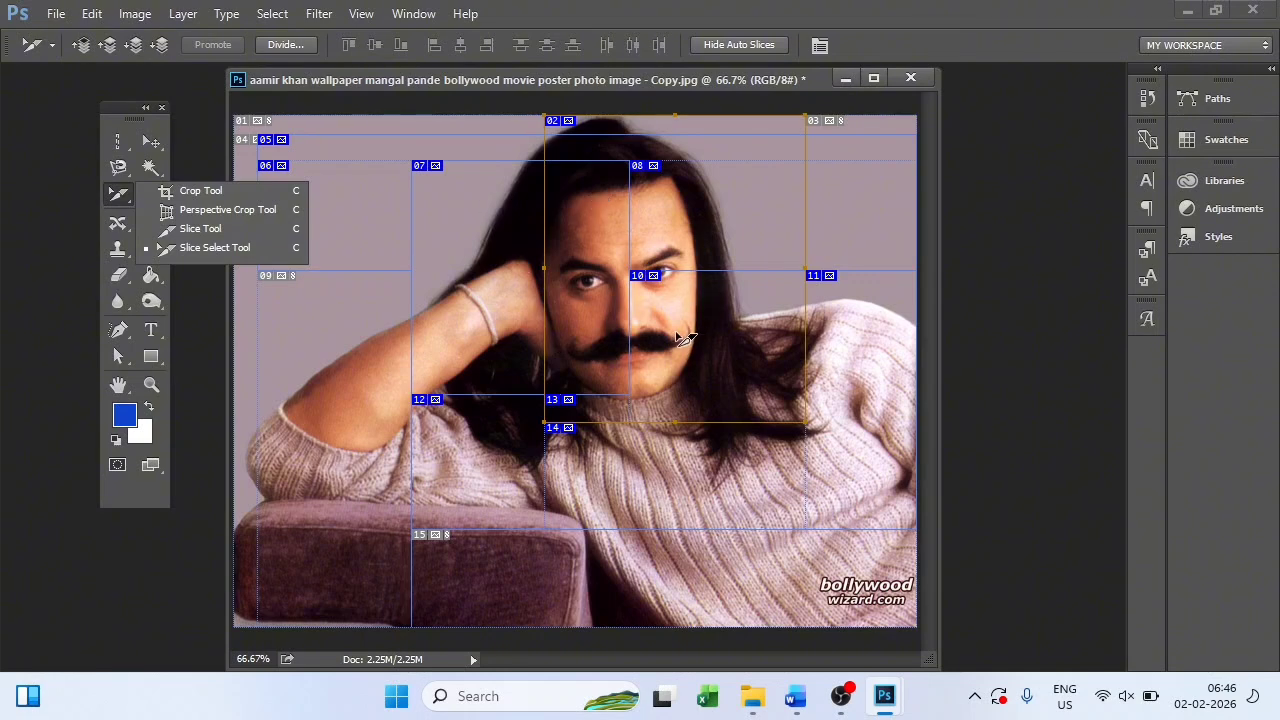
Step: Delete the images folder from the desktop and switch back to the sliced photo in Photoshop
key("super+d")
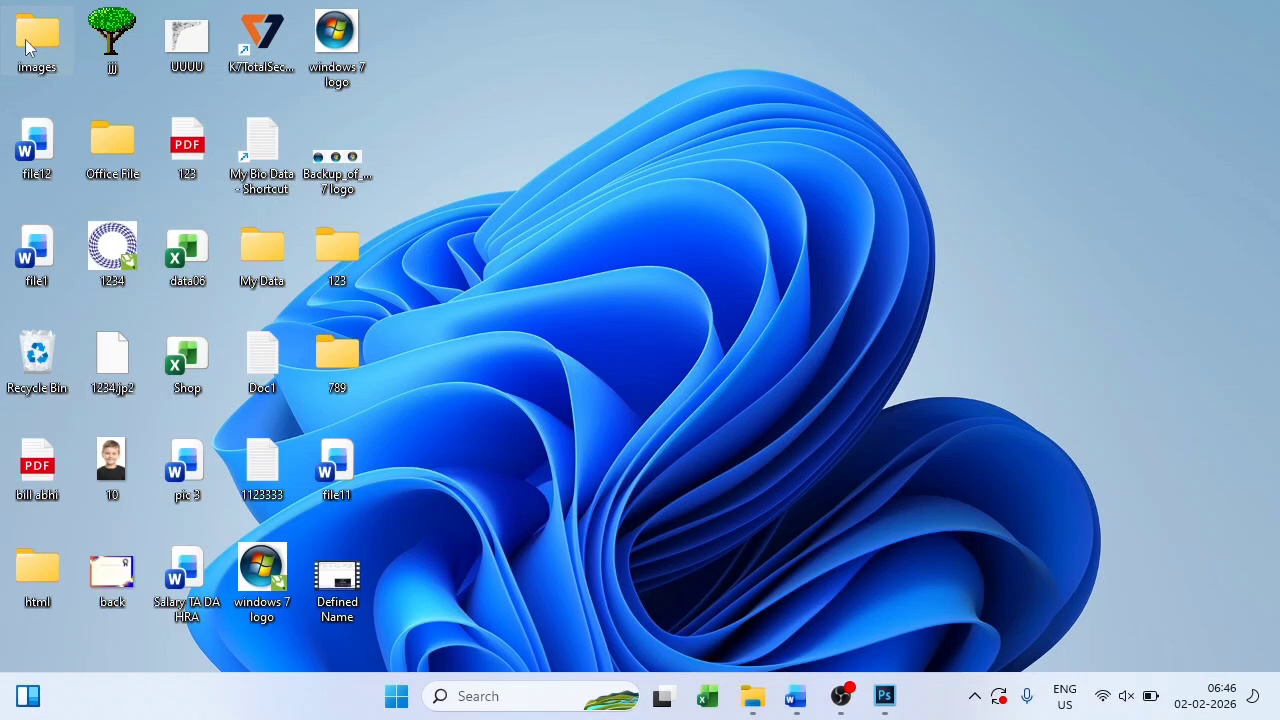
left_click(26, 47)
key("Delete")
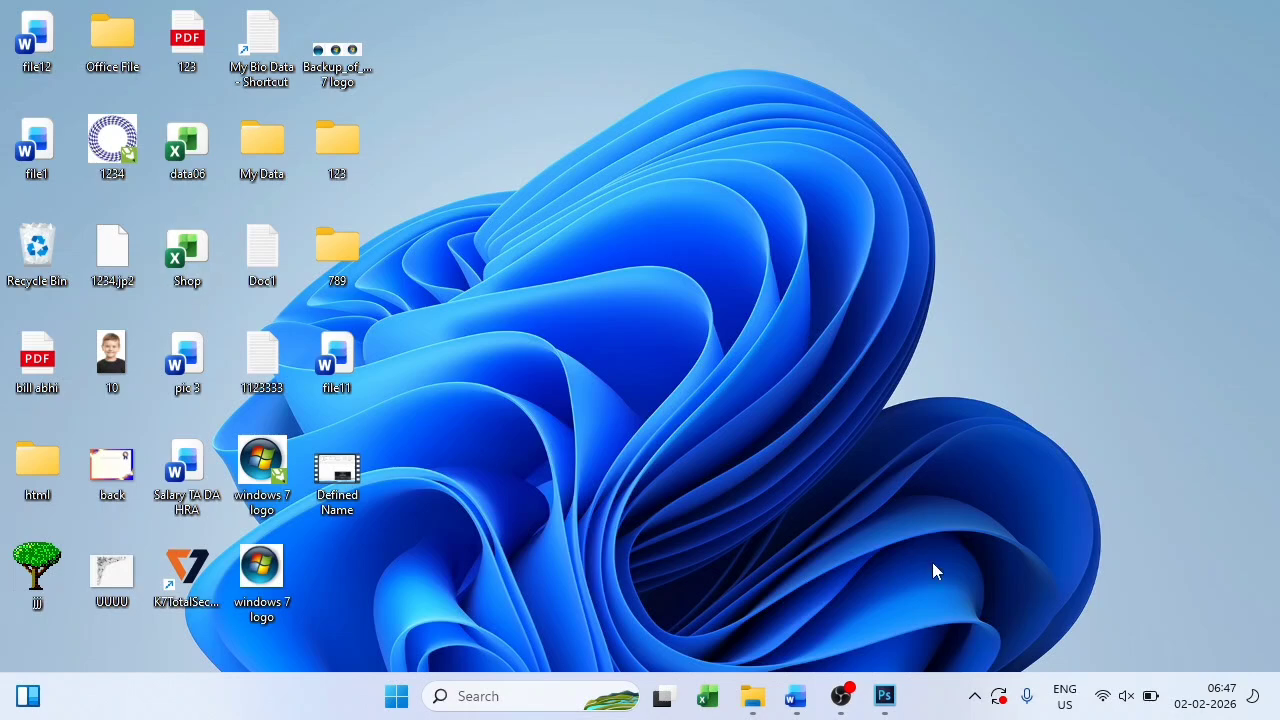
left_click(884, 696)
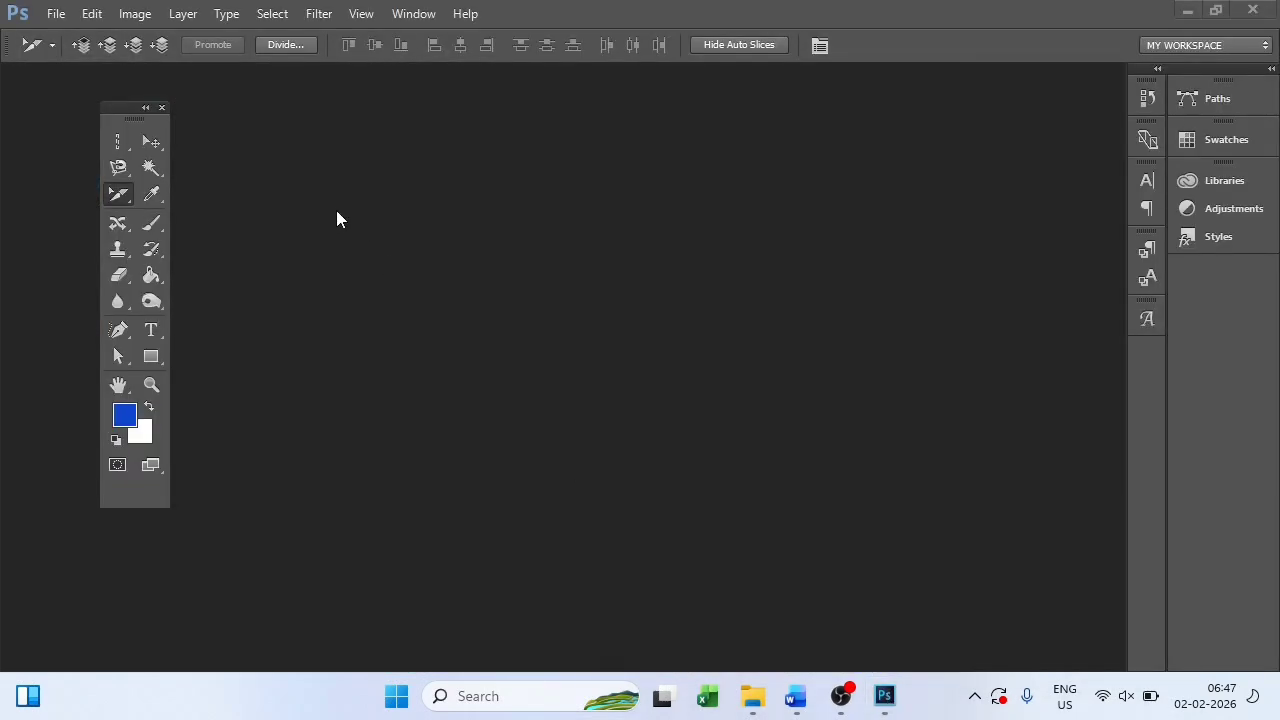
mouse_move(884, 696)
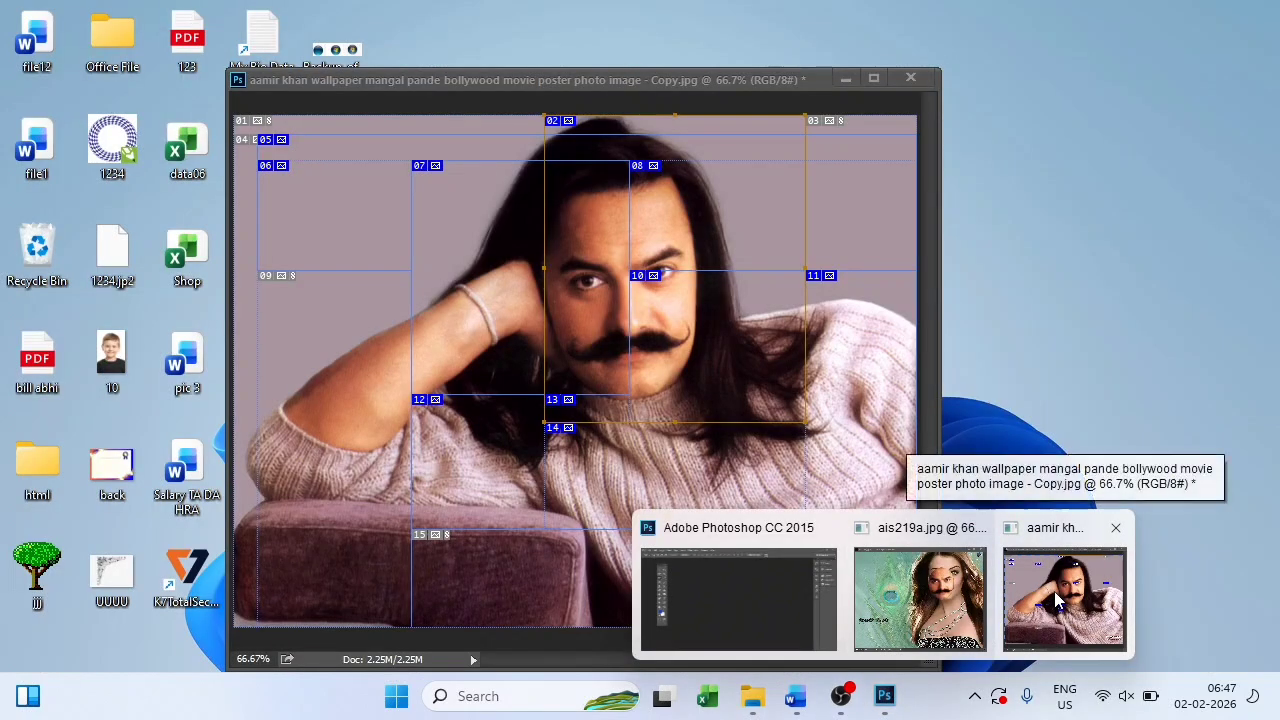
left_click(1055, 600)
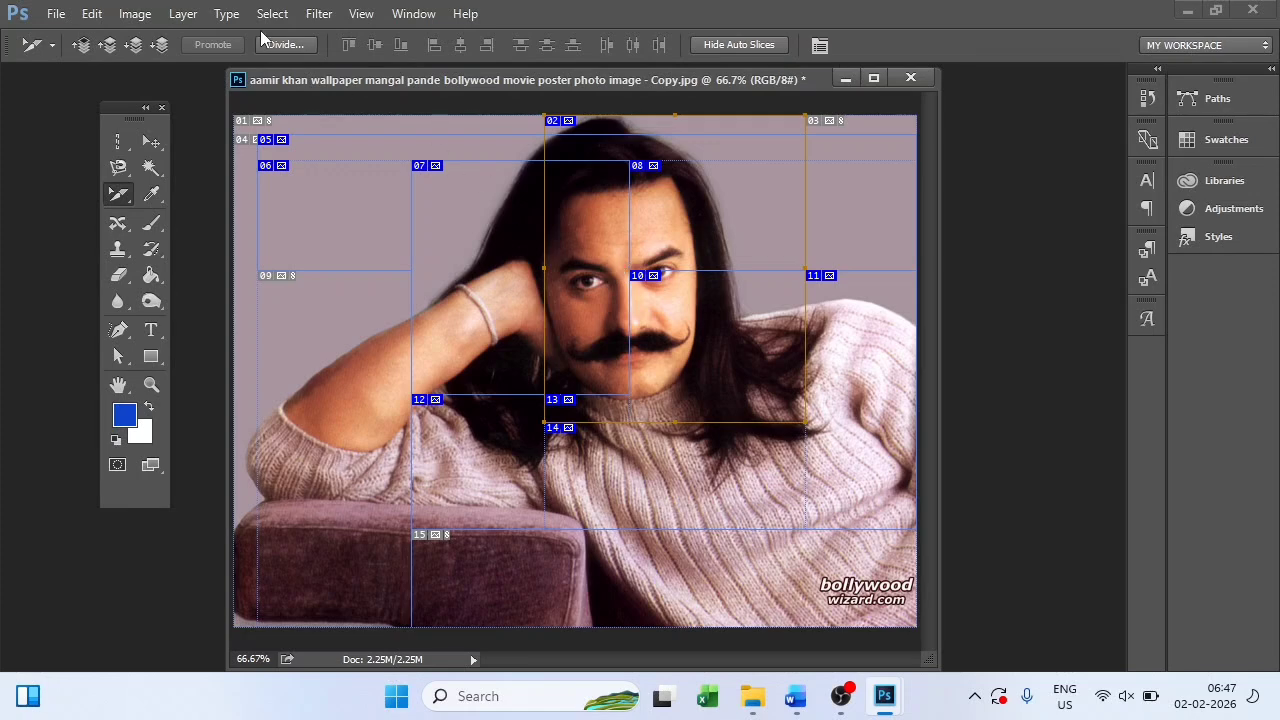
Step: Export all slices of the photo with Save for Web (Legacy) as JPEG High images only, saving them to the Desktop
left_click(56, 14)
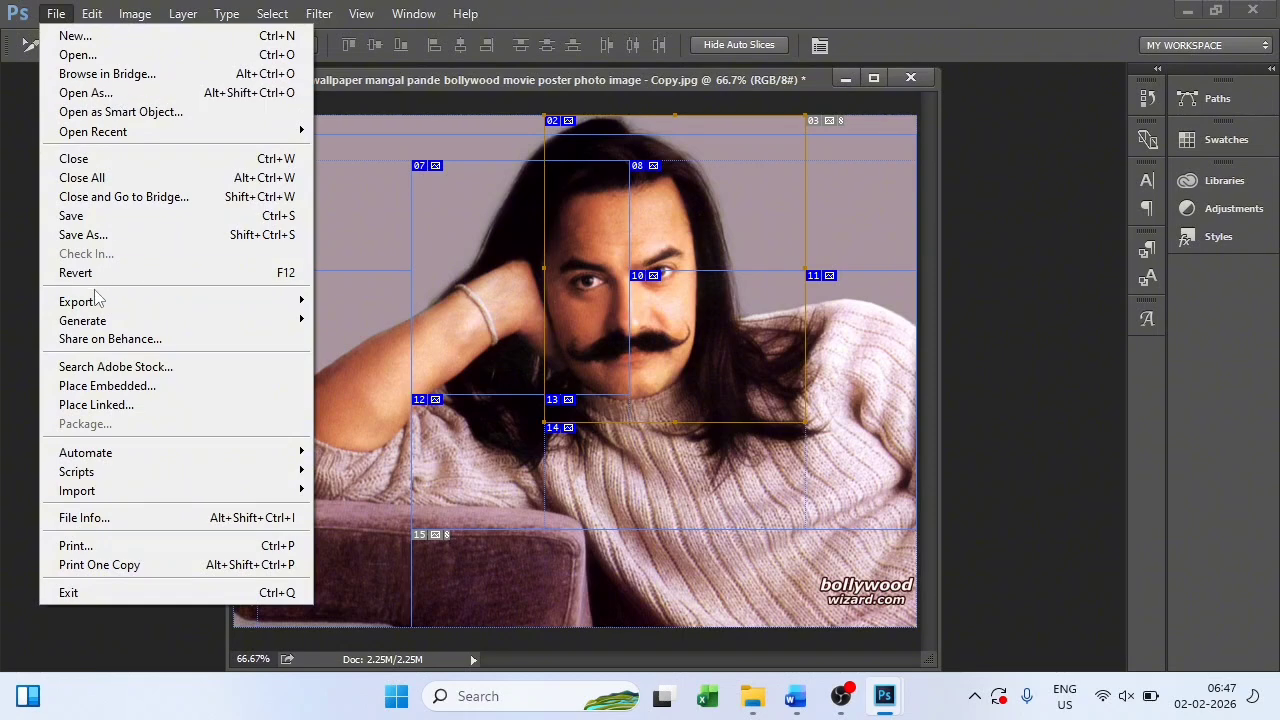
mouse_move(97, 303)
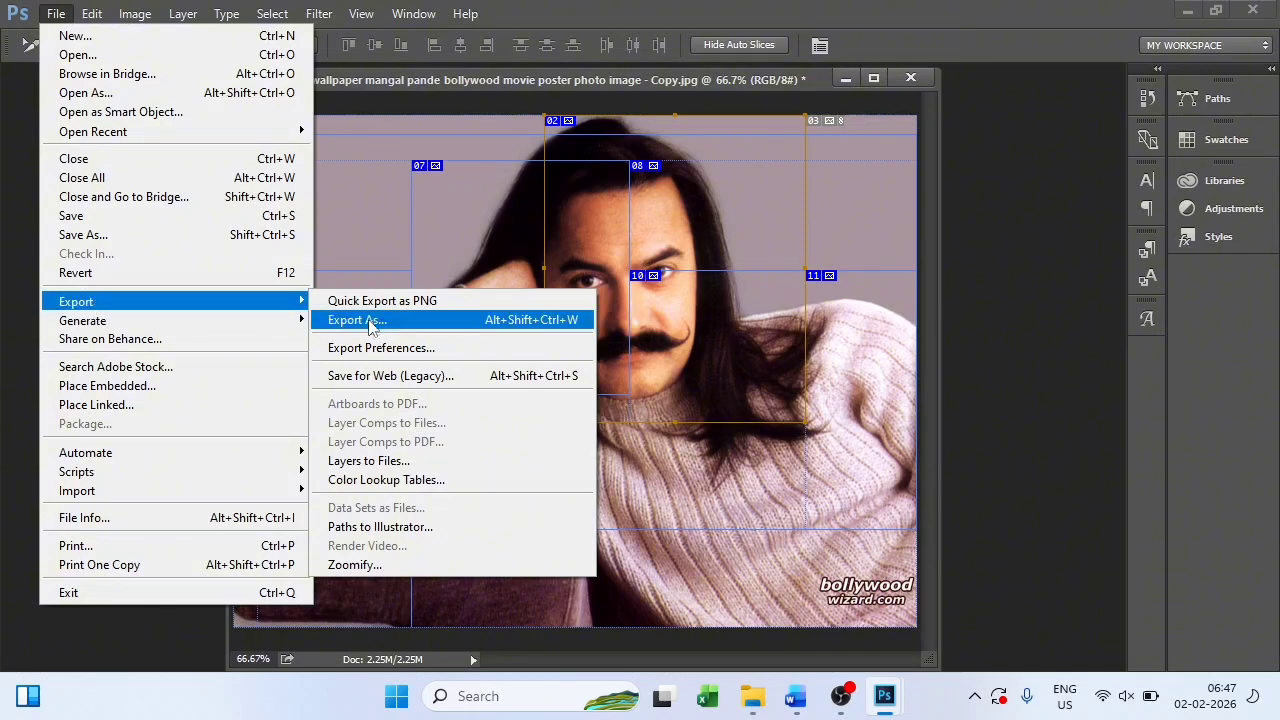
left_click(382, 379)
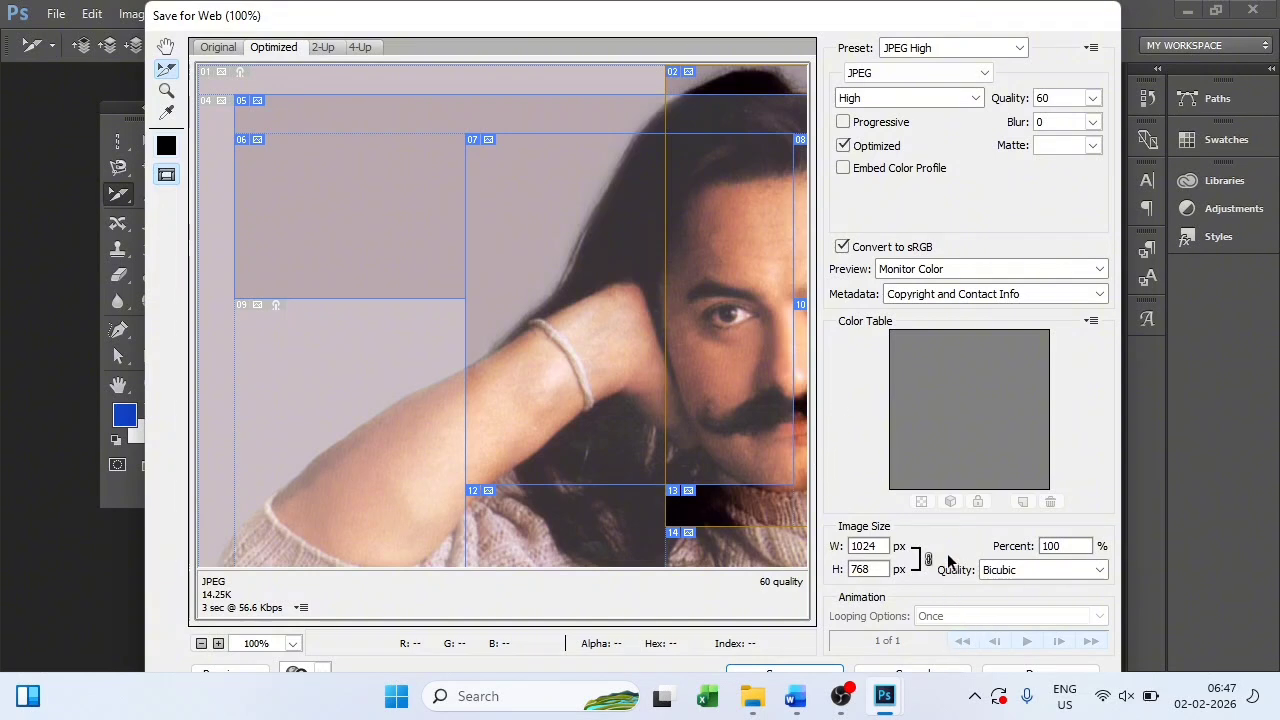
left_click_drag(773, 20, 706, 8)
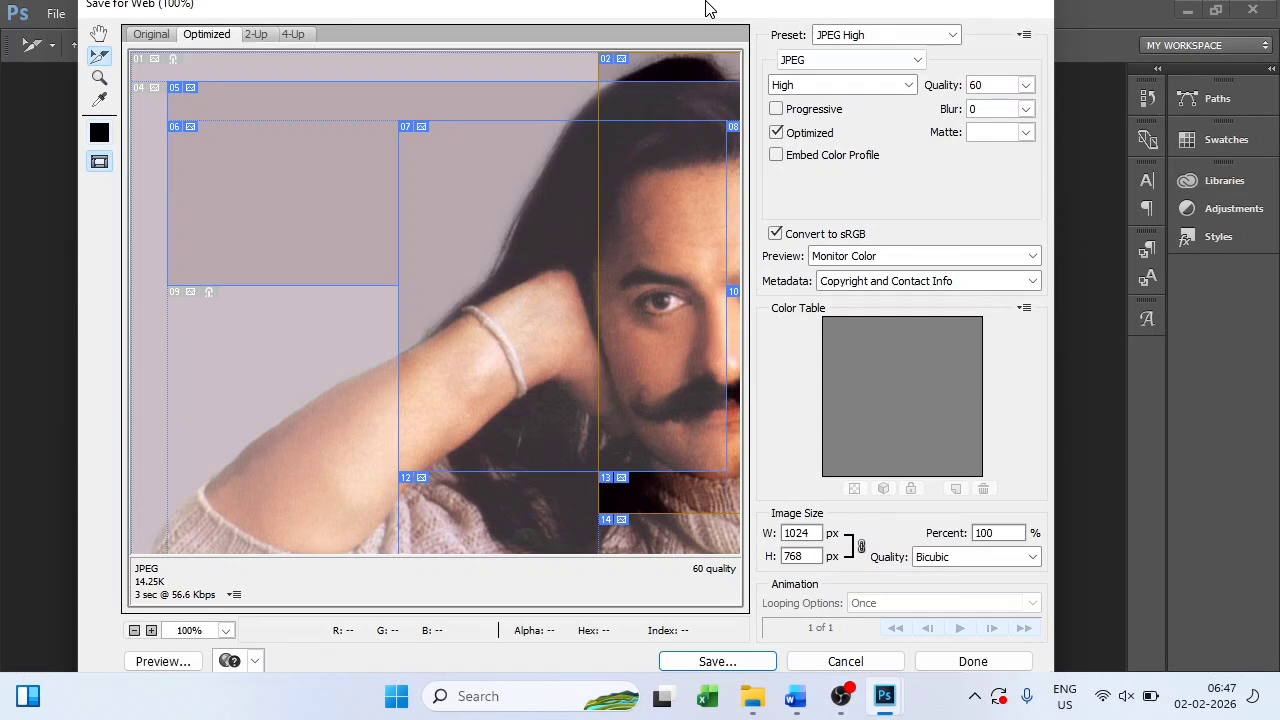
left_click_drag(706, 8, 705, 6)
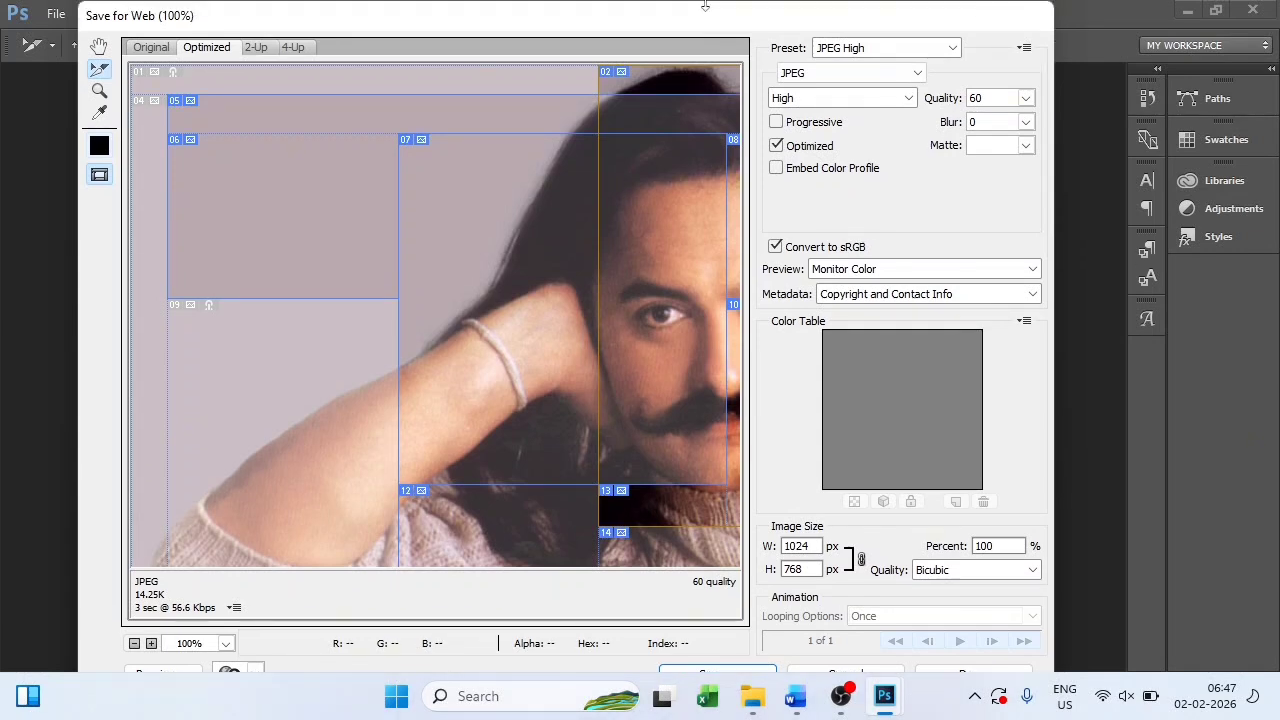
key("Return")
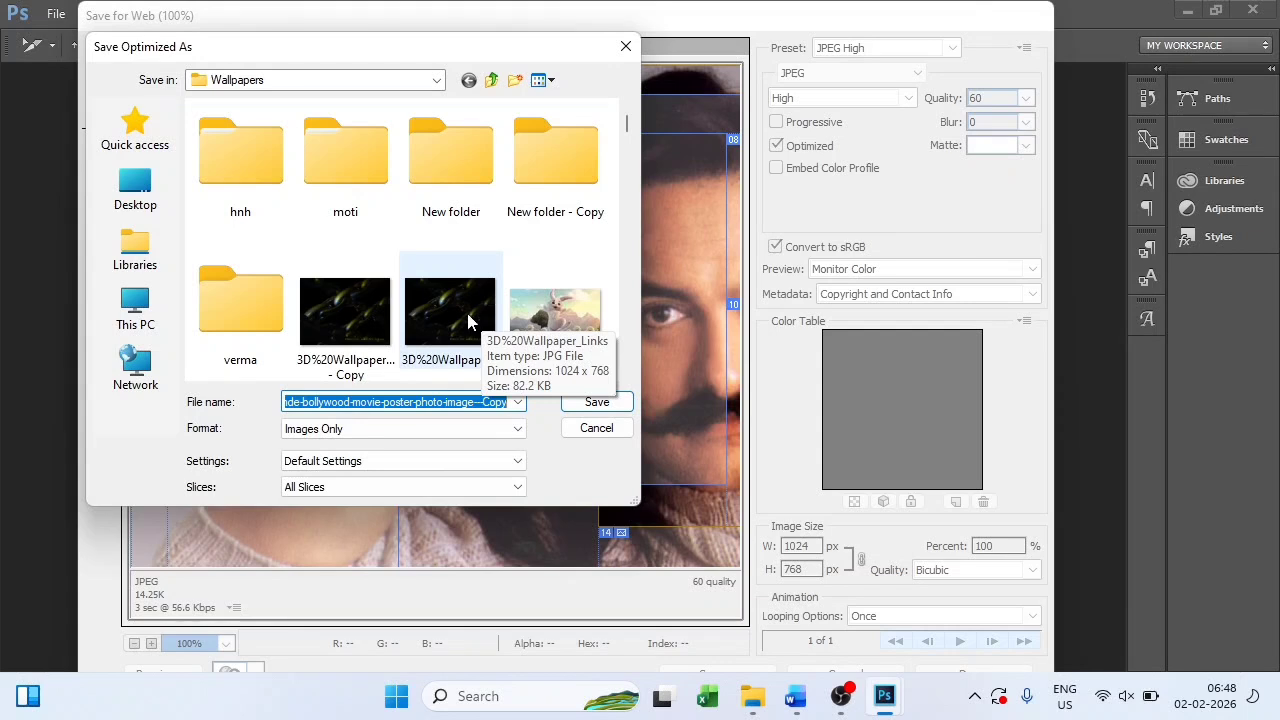
left_click(168, 195)
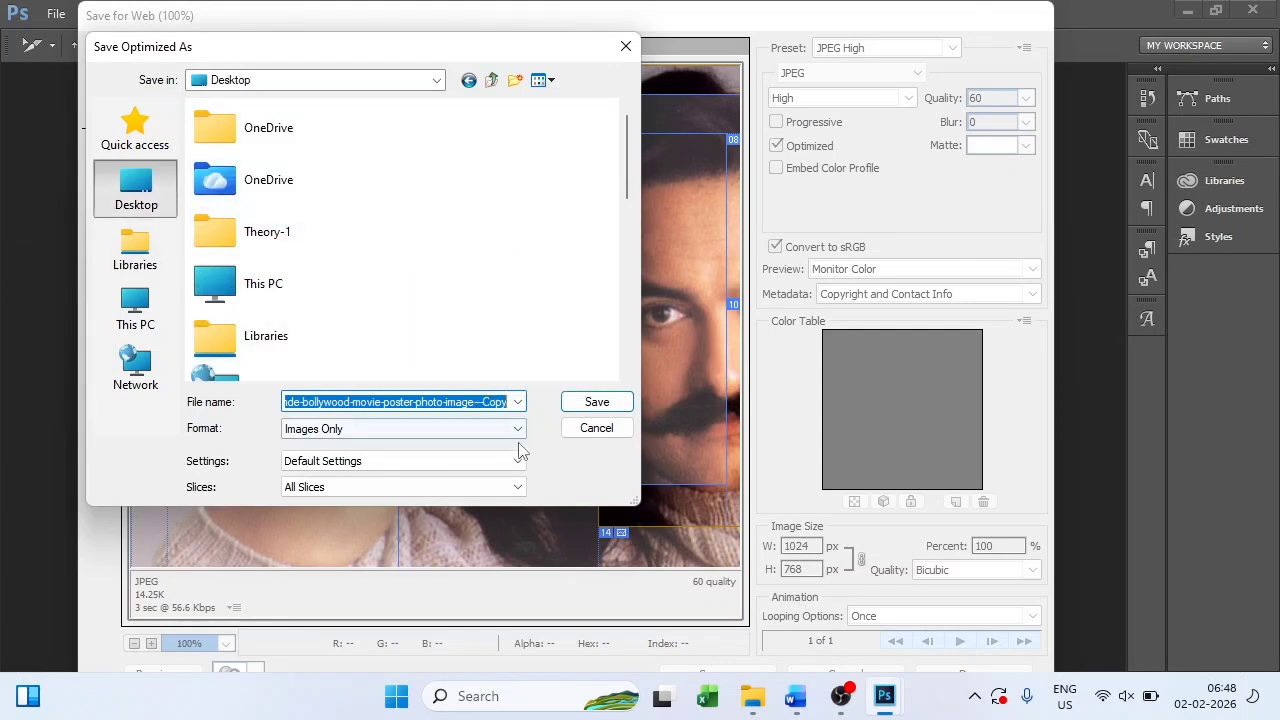
left_click(596, 403)
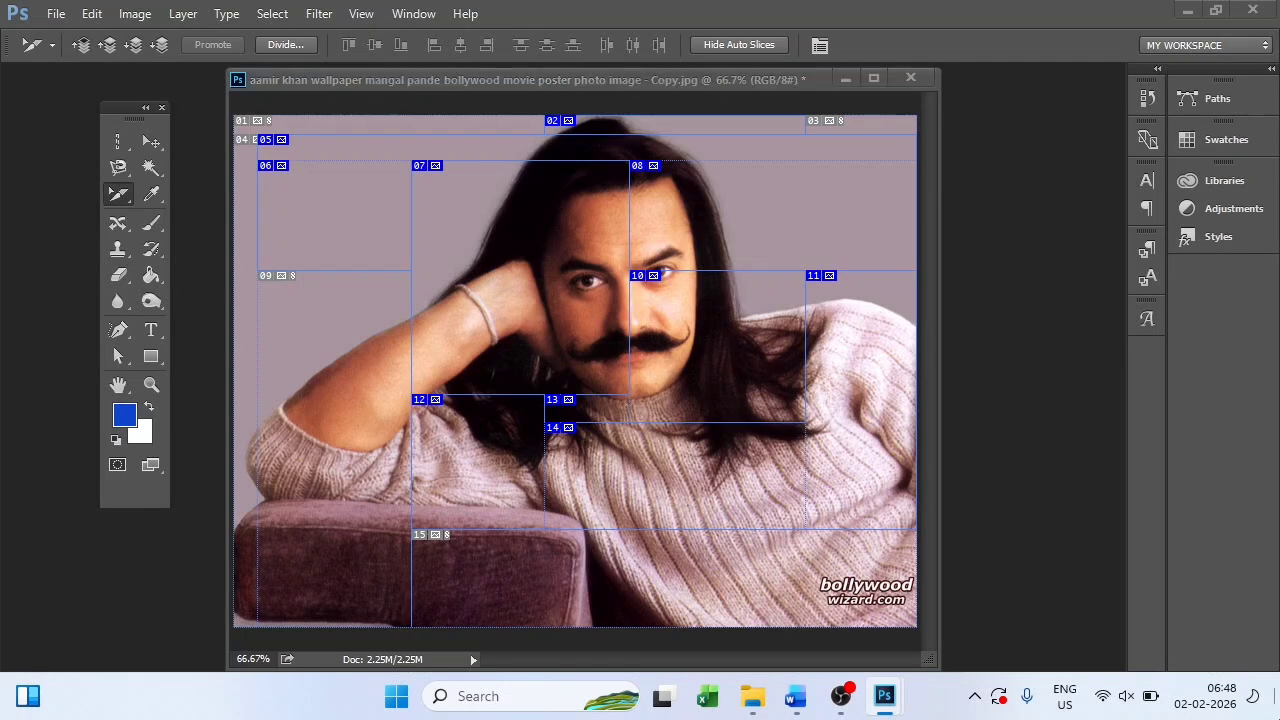
Step: Open the images folder on the desktop to examine the exported slices, close it, and return to the sliced photo in Photoshop
key("super+d")
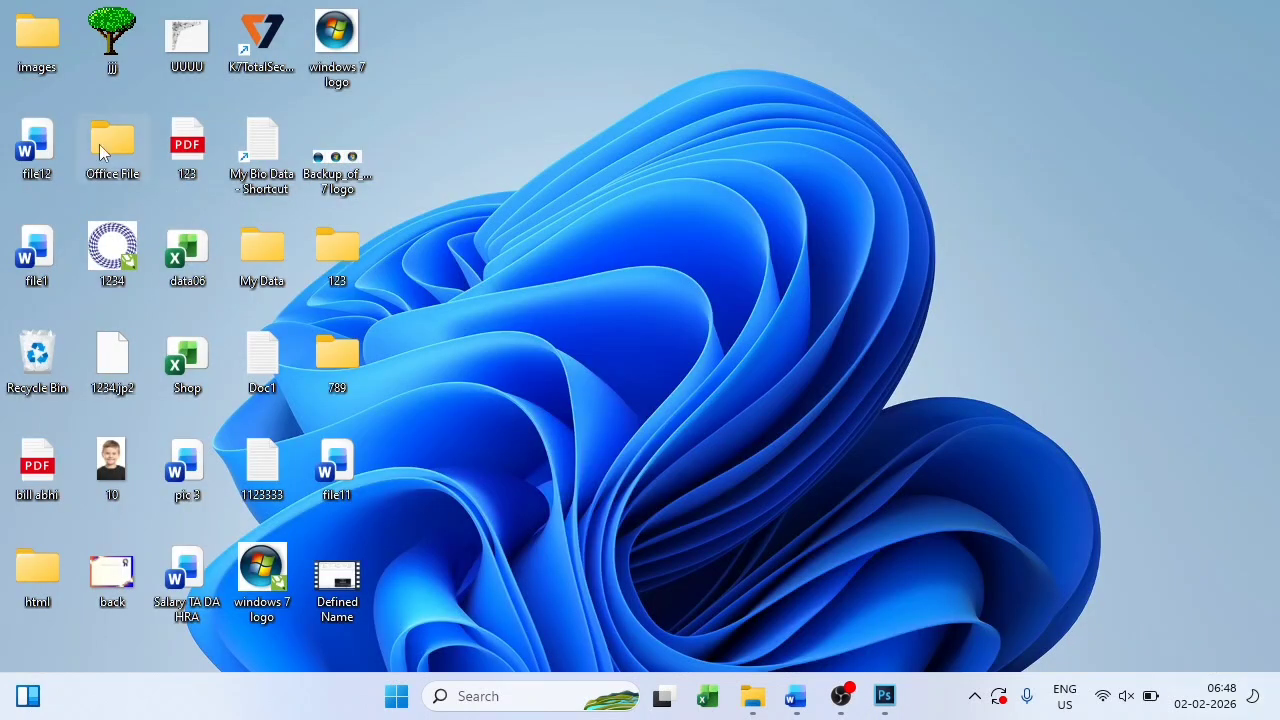
double_click(49, 32)
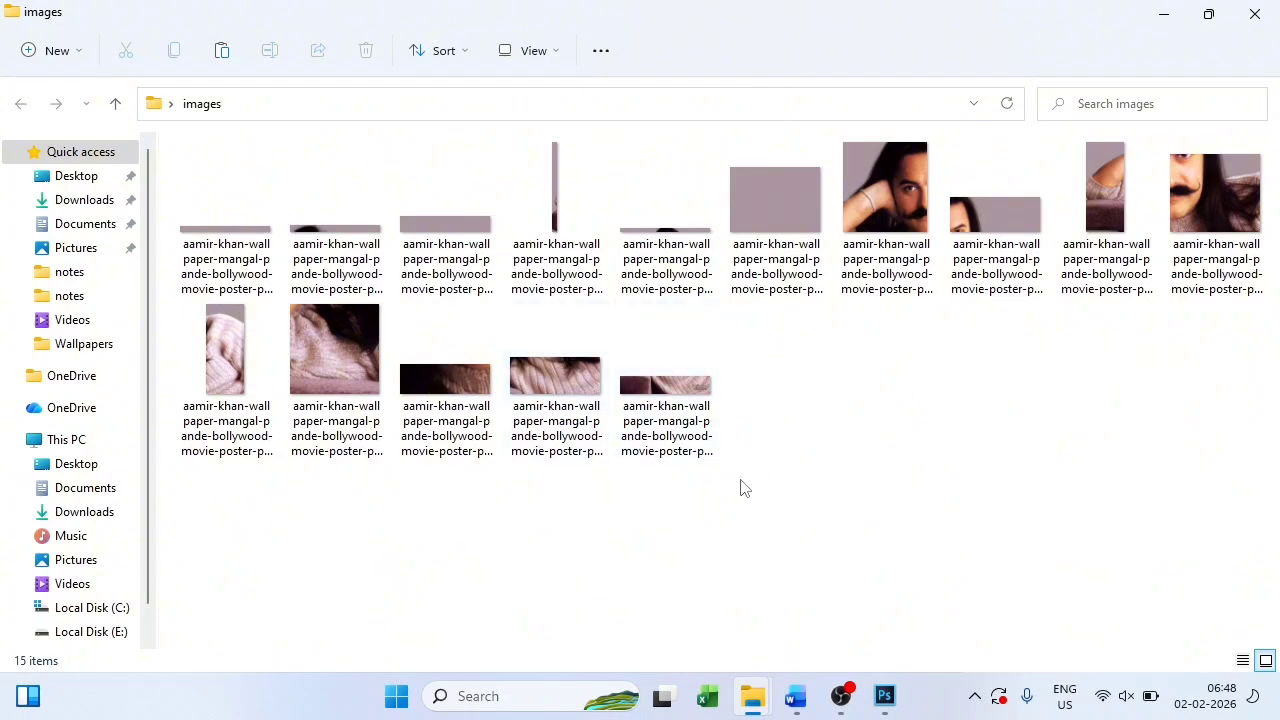
left_click(1255, 14)
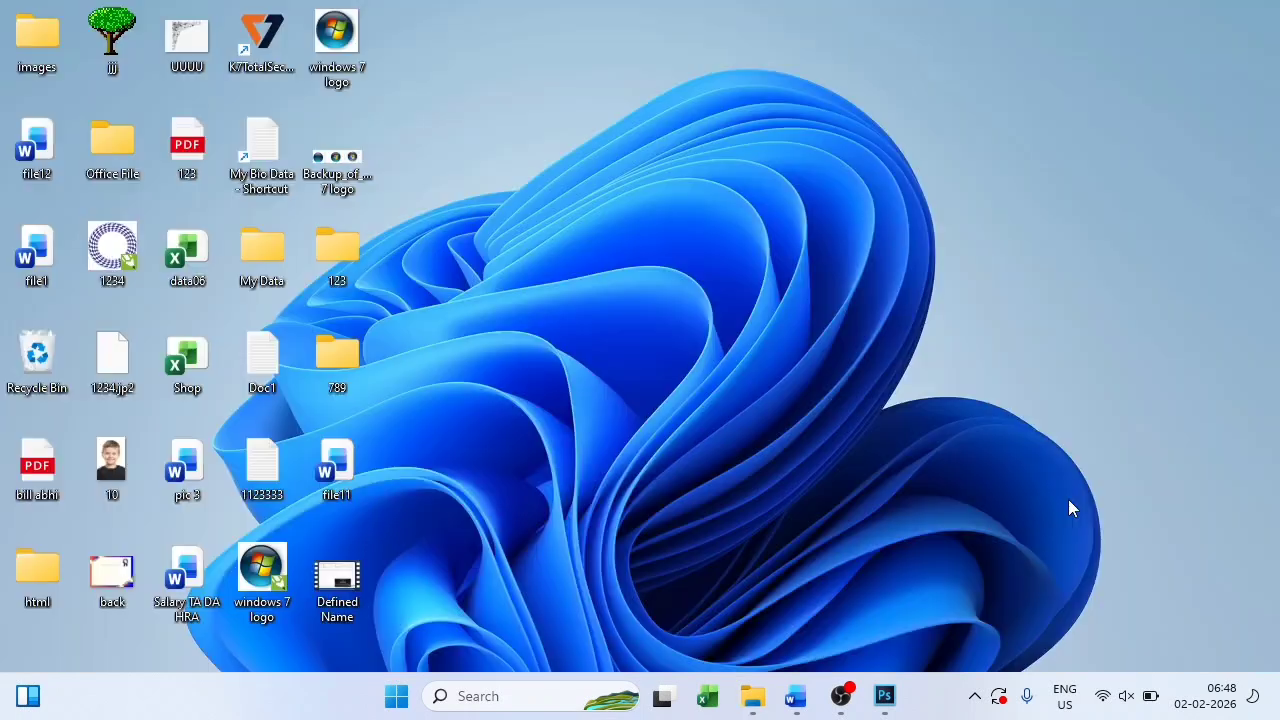
left_click(872, 702)
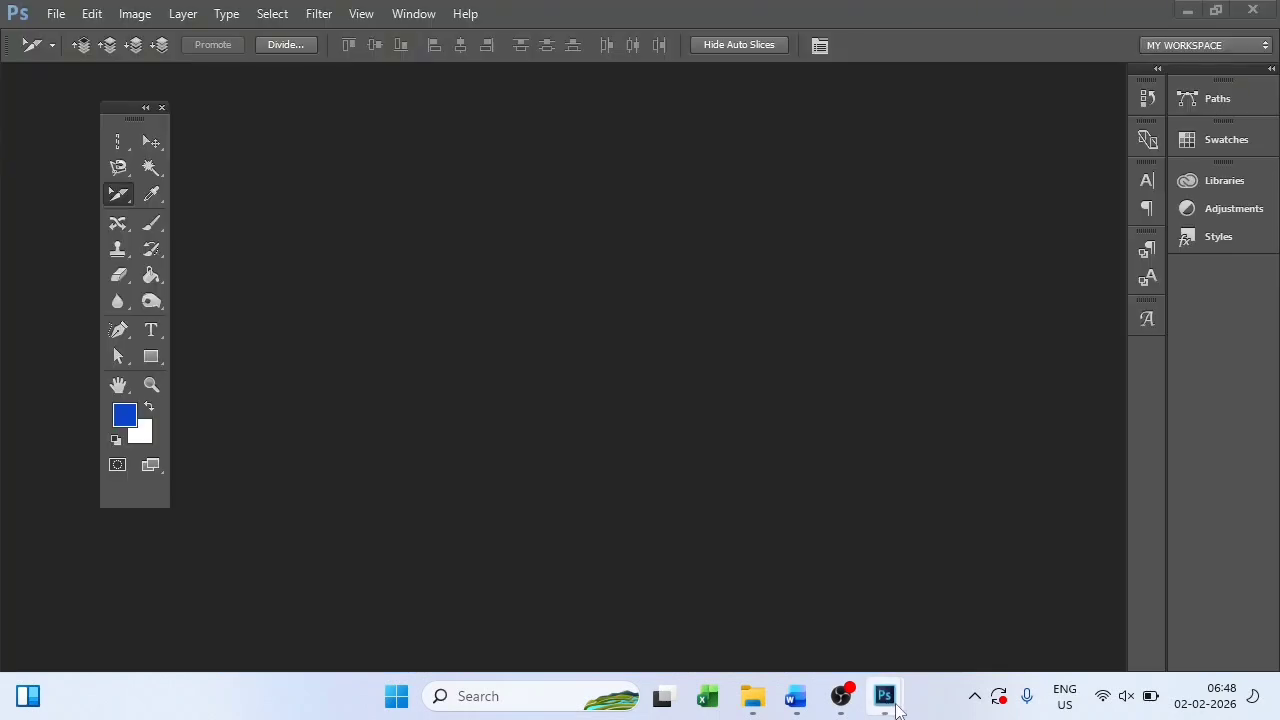
mouse_move(895, 708)
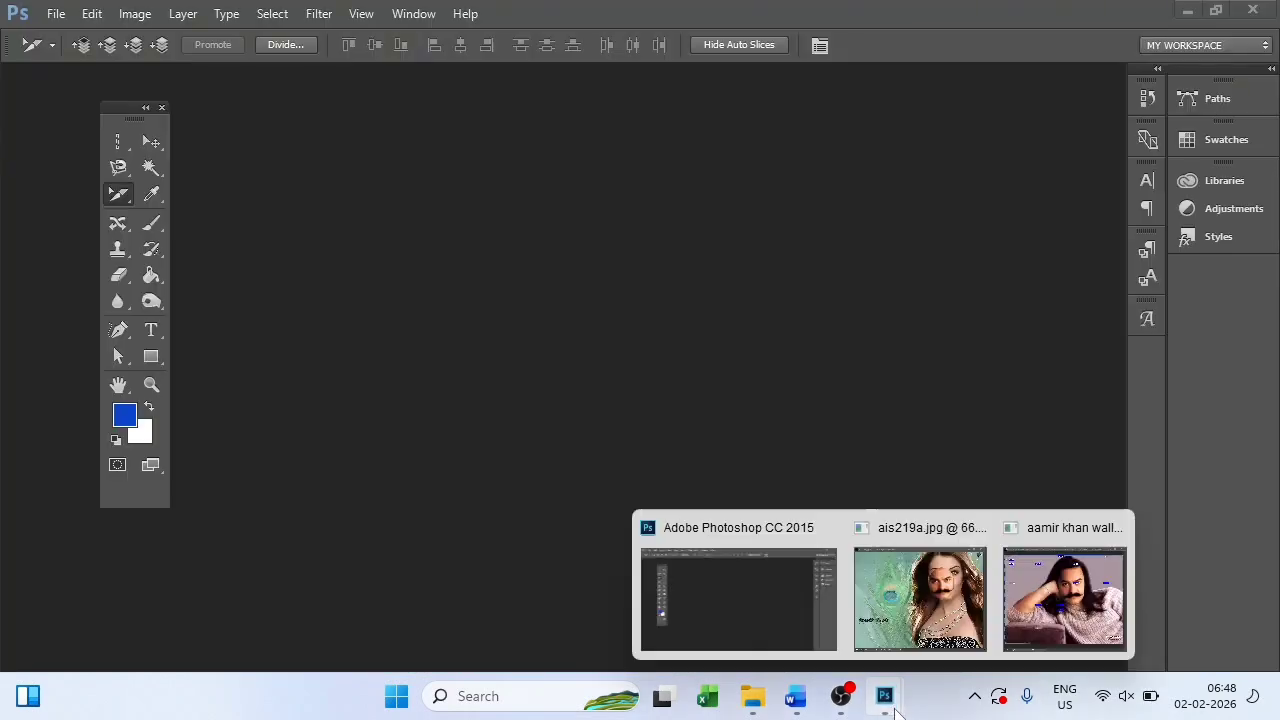
left_click(1051, 600)
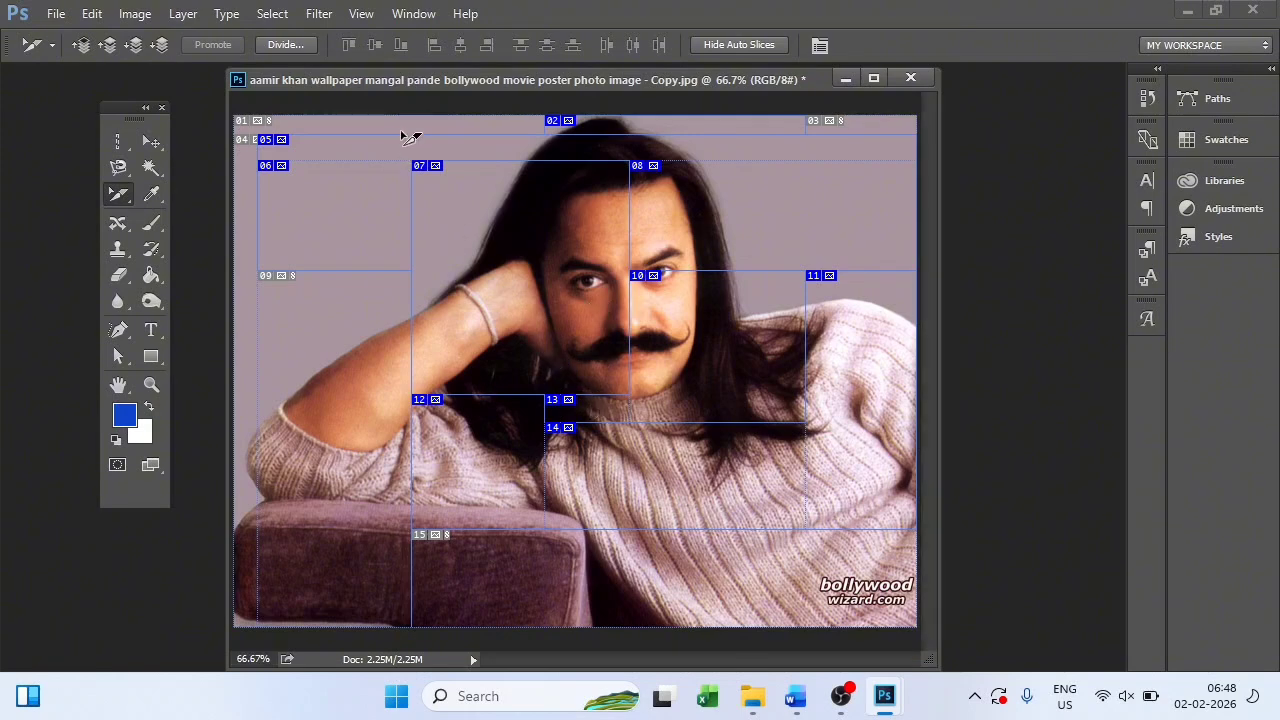
Step: Toggle the display of slices off and back on, and clear all slices from the photo
left_click(361, 13)
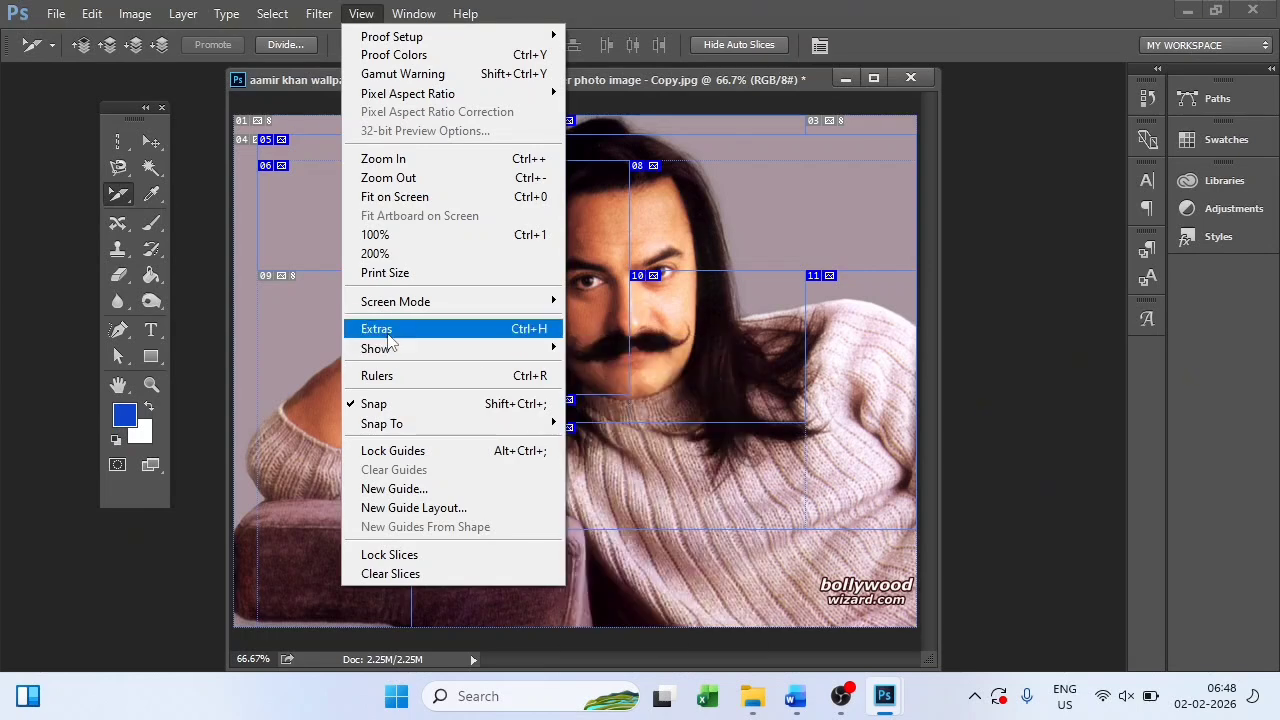
mouse_move(392, 352)
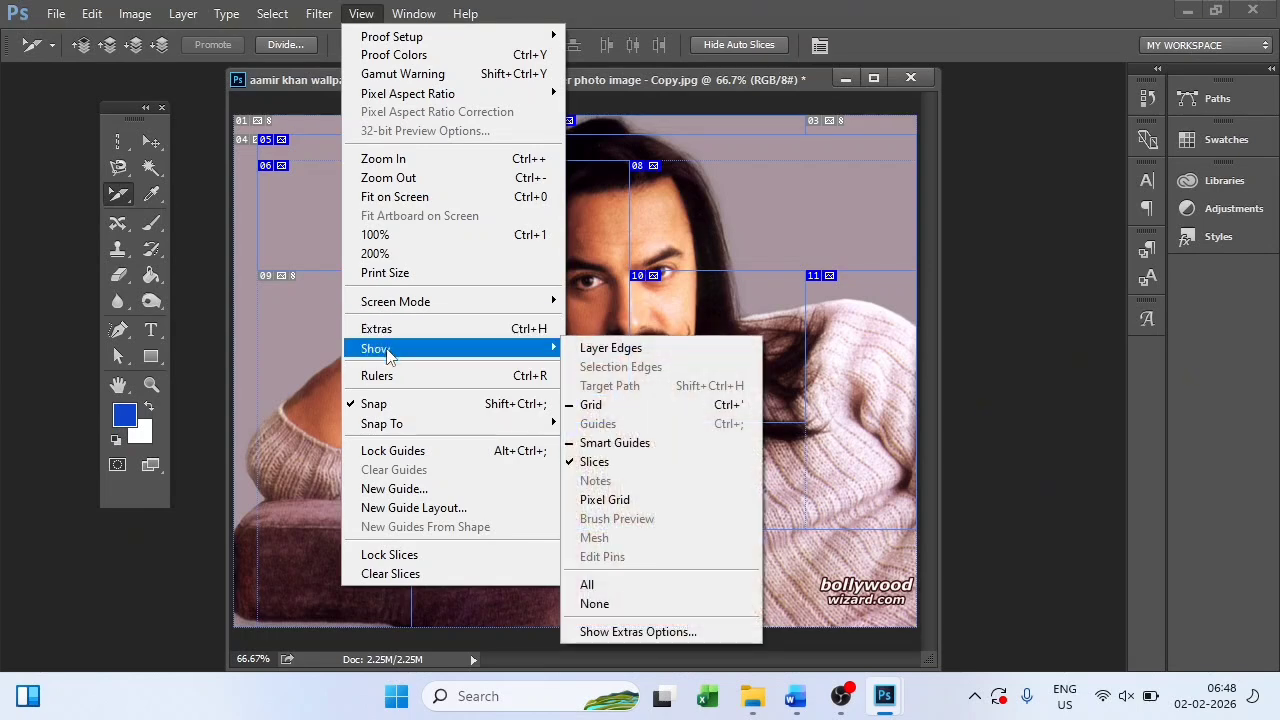
left_click(627, 468)
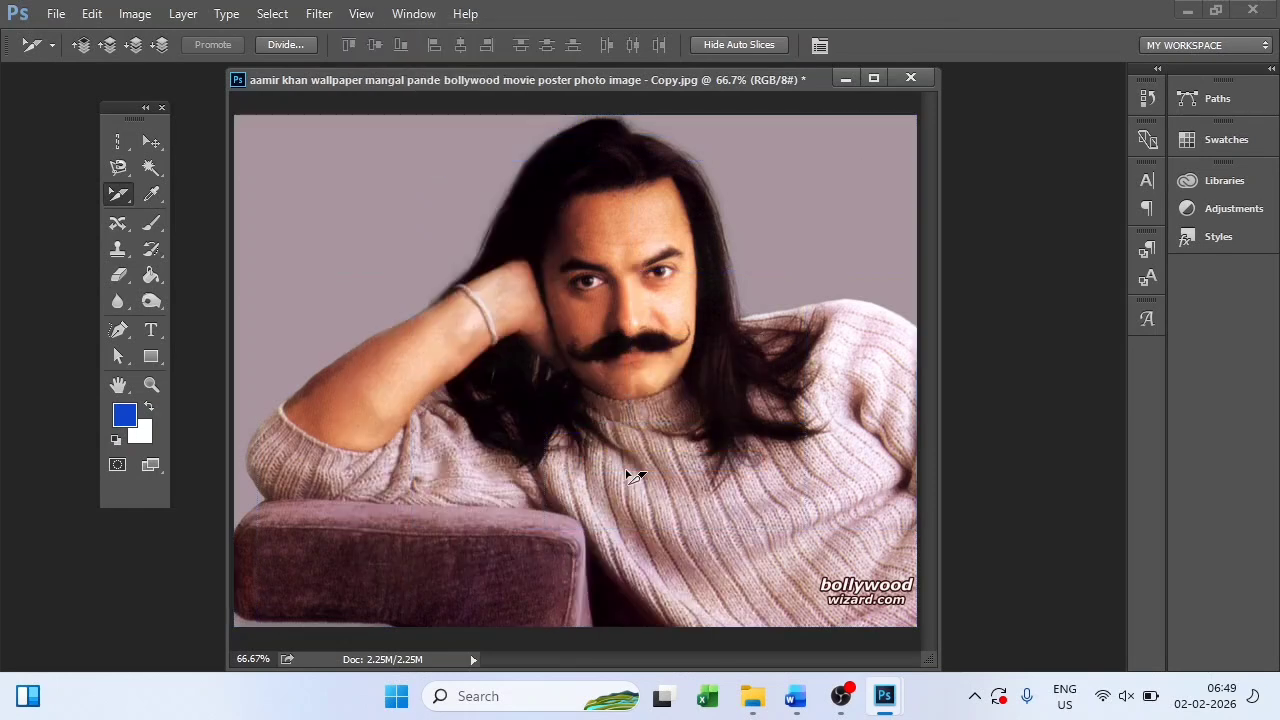
left_click(361, 13)
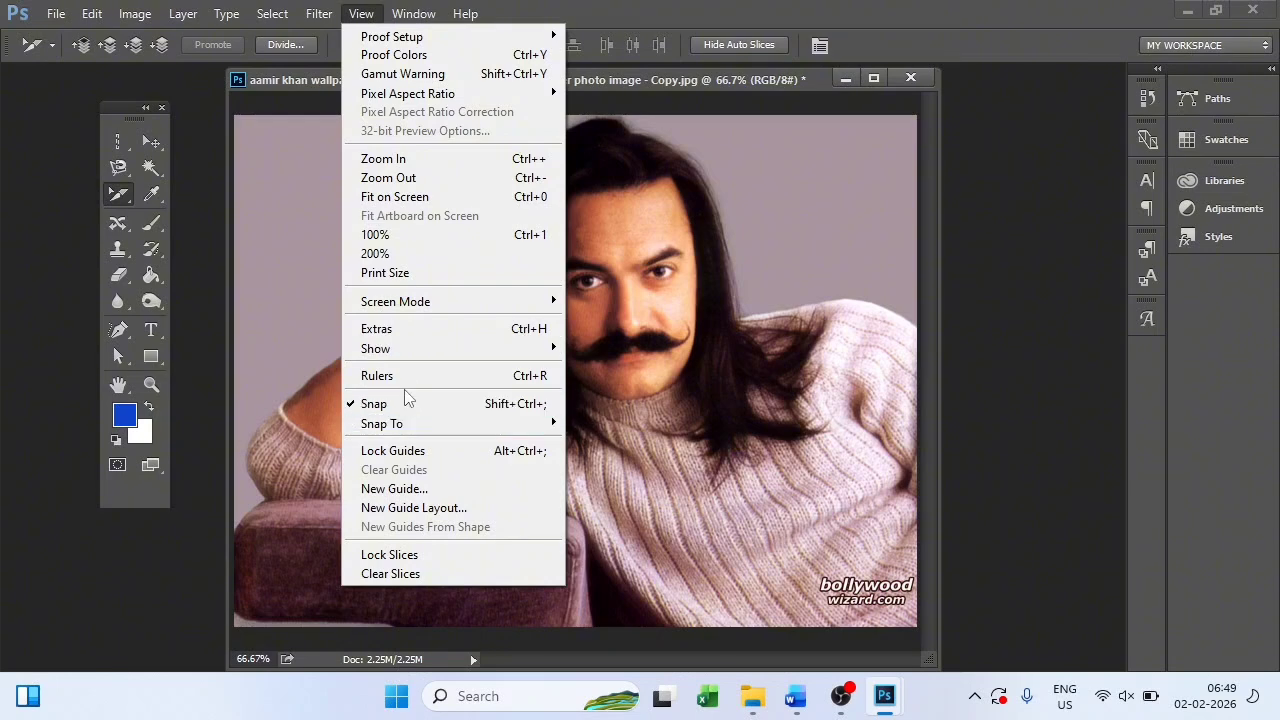
mouse_move(406, 352)
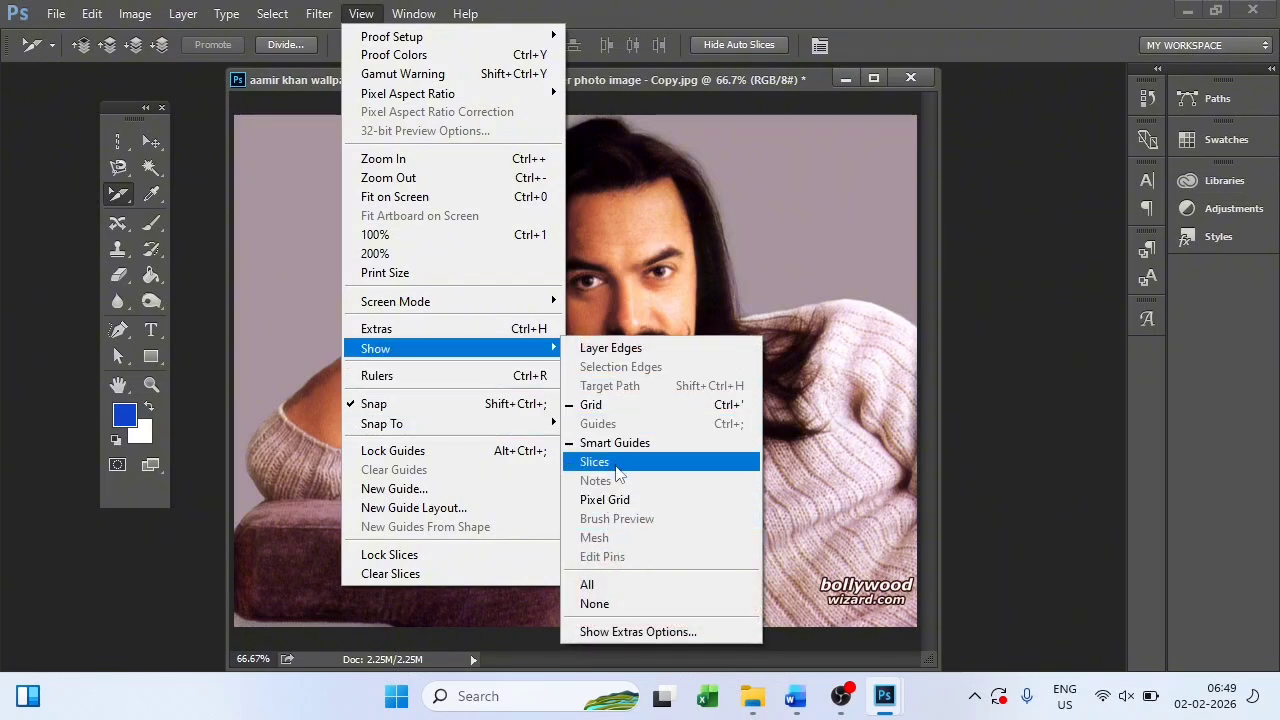
left_click(610, 461)
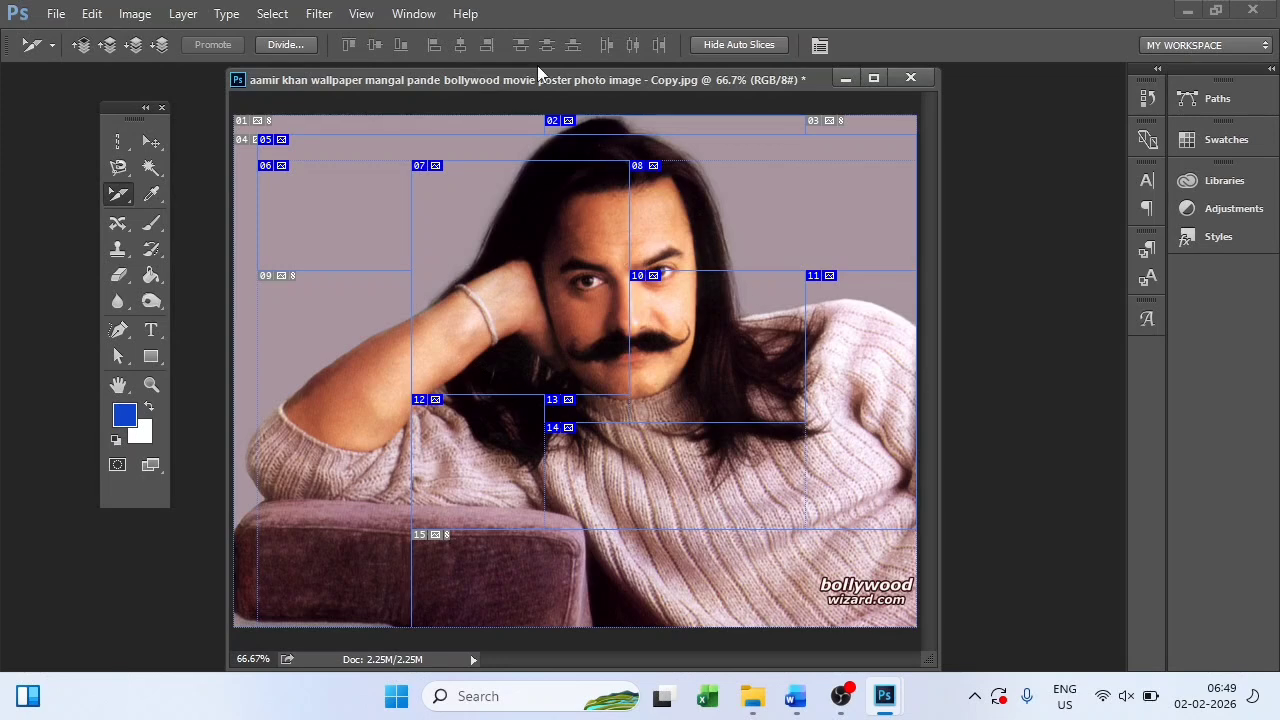
left_click(362, 13)
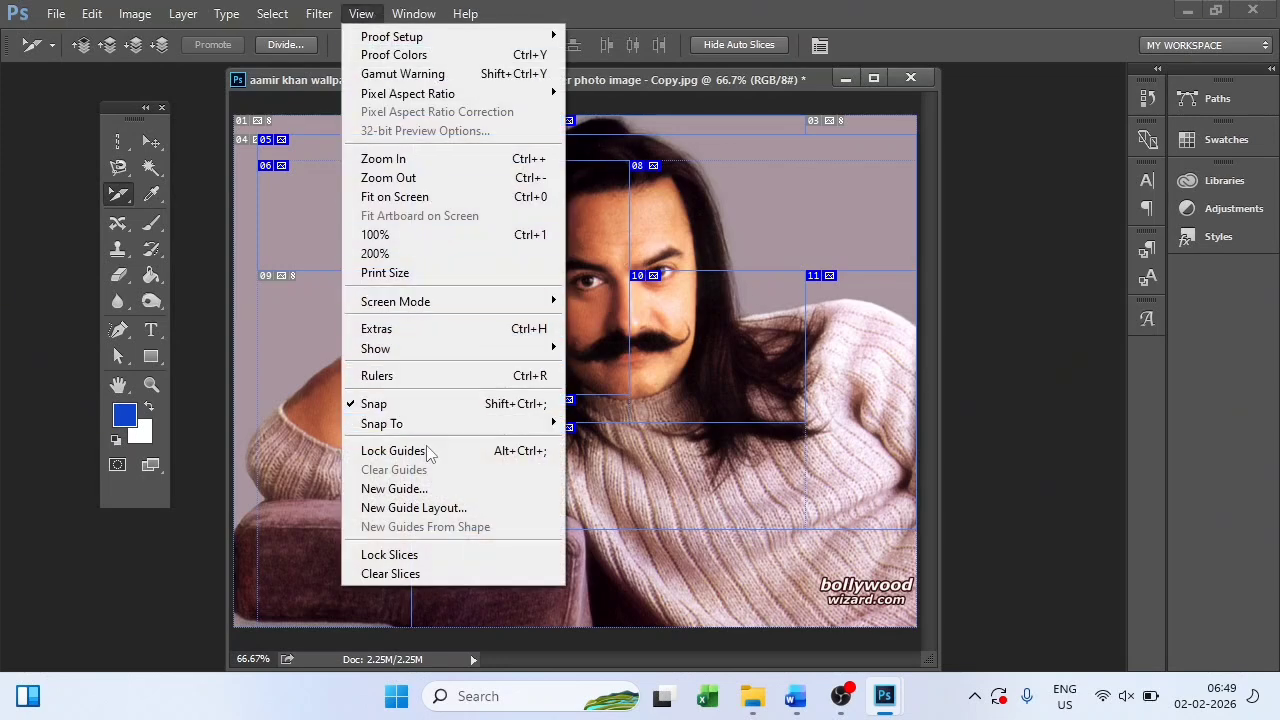
left_click(401, 578)
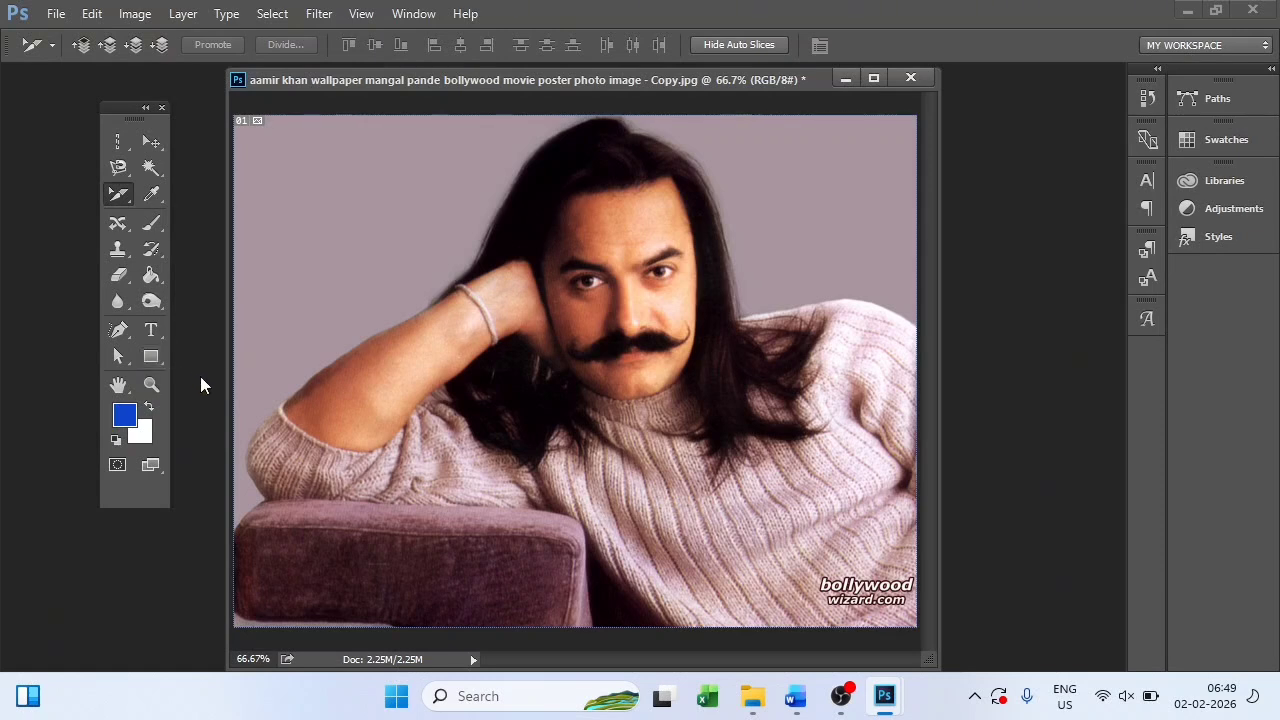
Step: With the Eyedropper tool, sample foreground colors from the forehead, background, arm, hand and sweater, ending on the dark maroon of the sofa
left_click(153, 195)
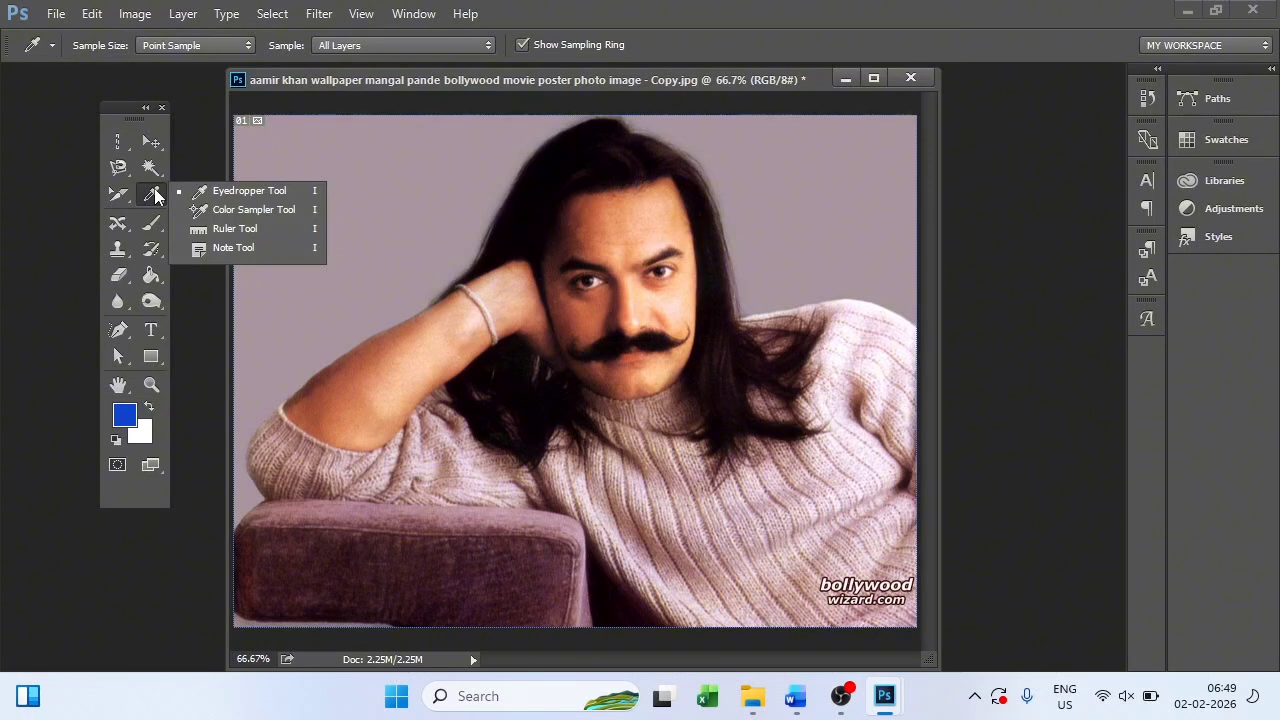
left_click(247, 193)
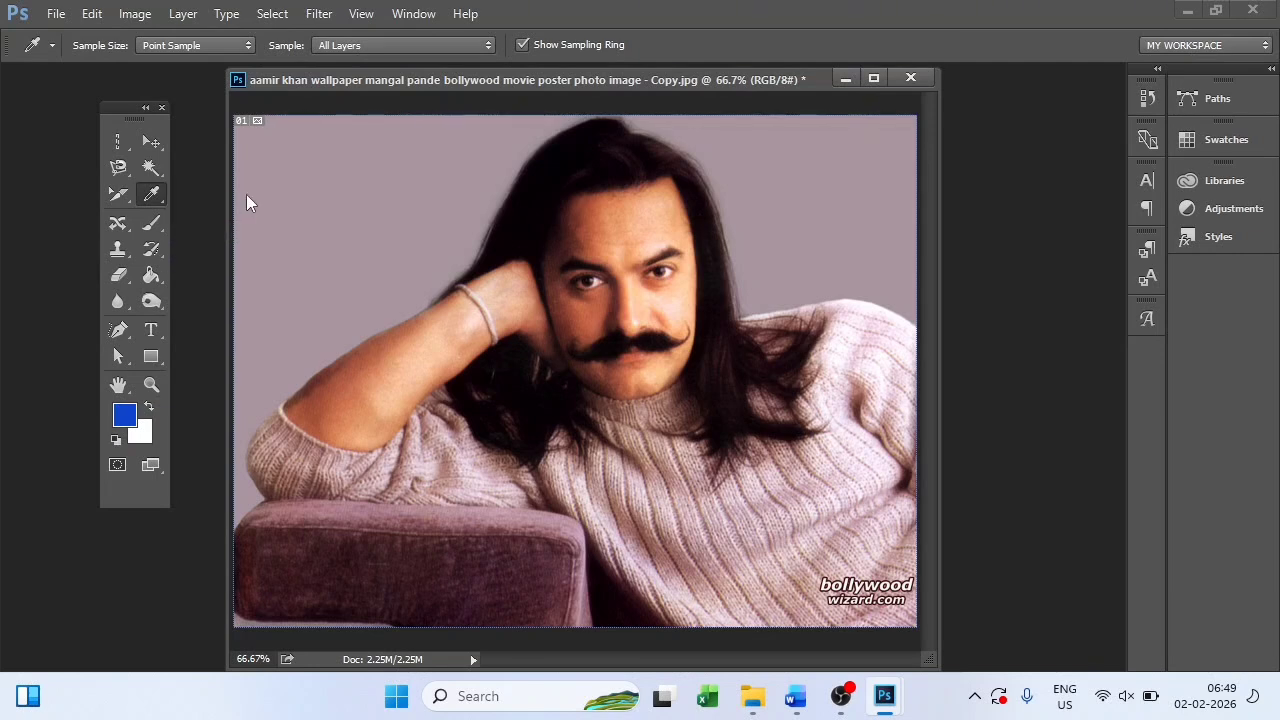
left_click(616, 234)
left_click(376, 302)
left_click(396, 368)
left_click(498, 298)
left_click(502, 296)
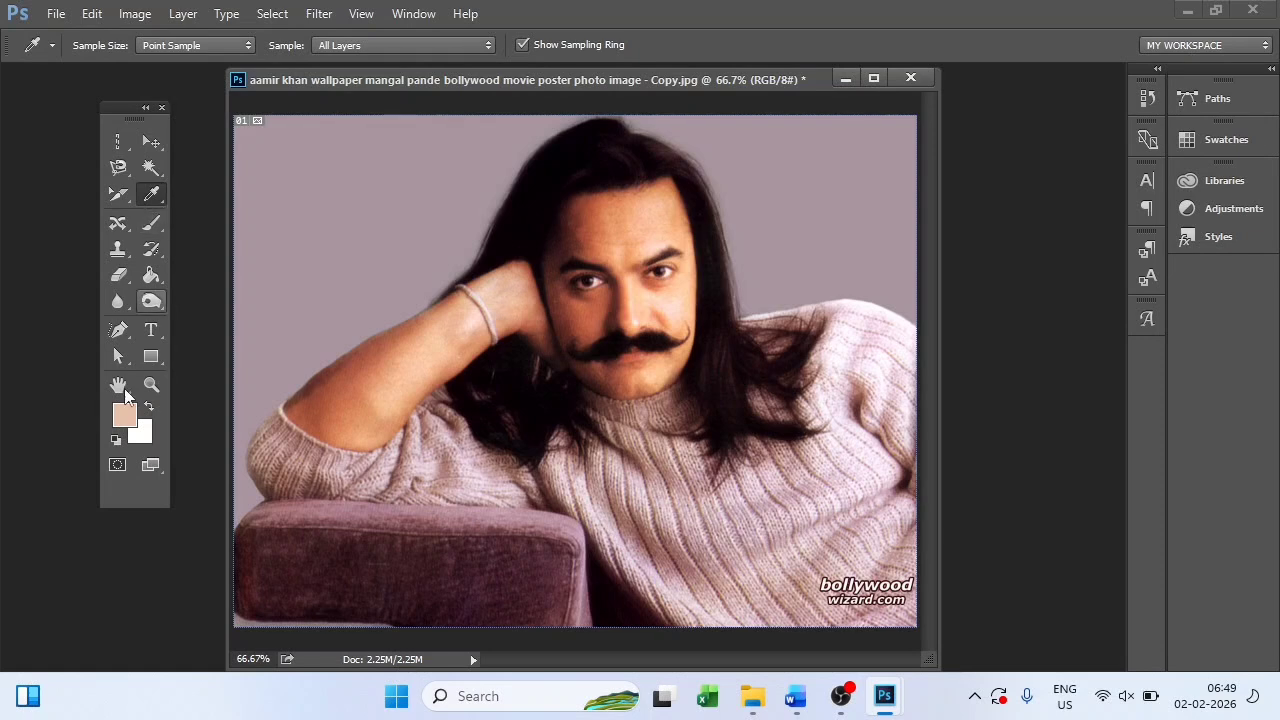
left_click(395, 400)
left_click(402, 477)
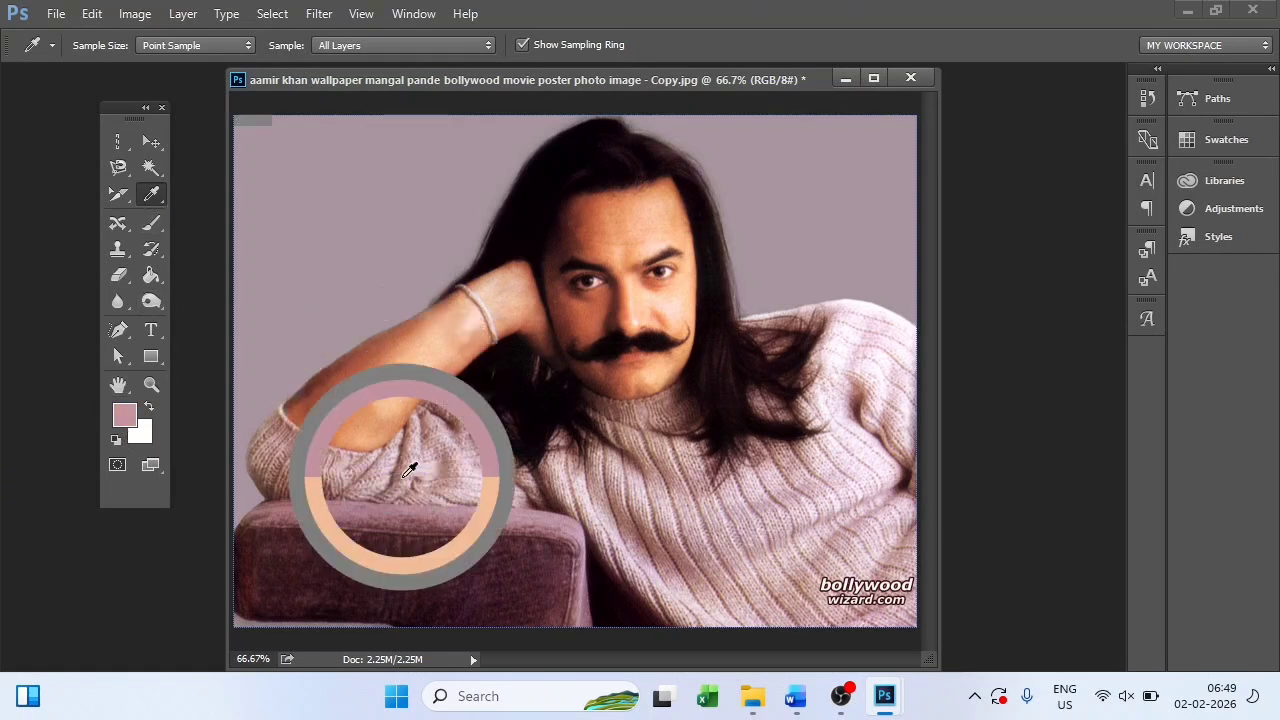
left_click(378, 550)
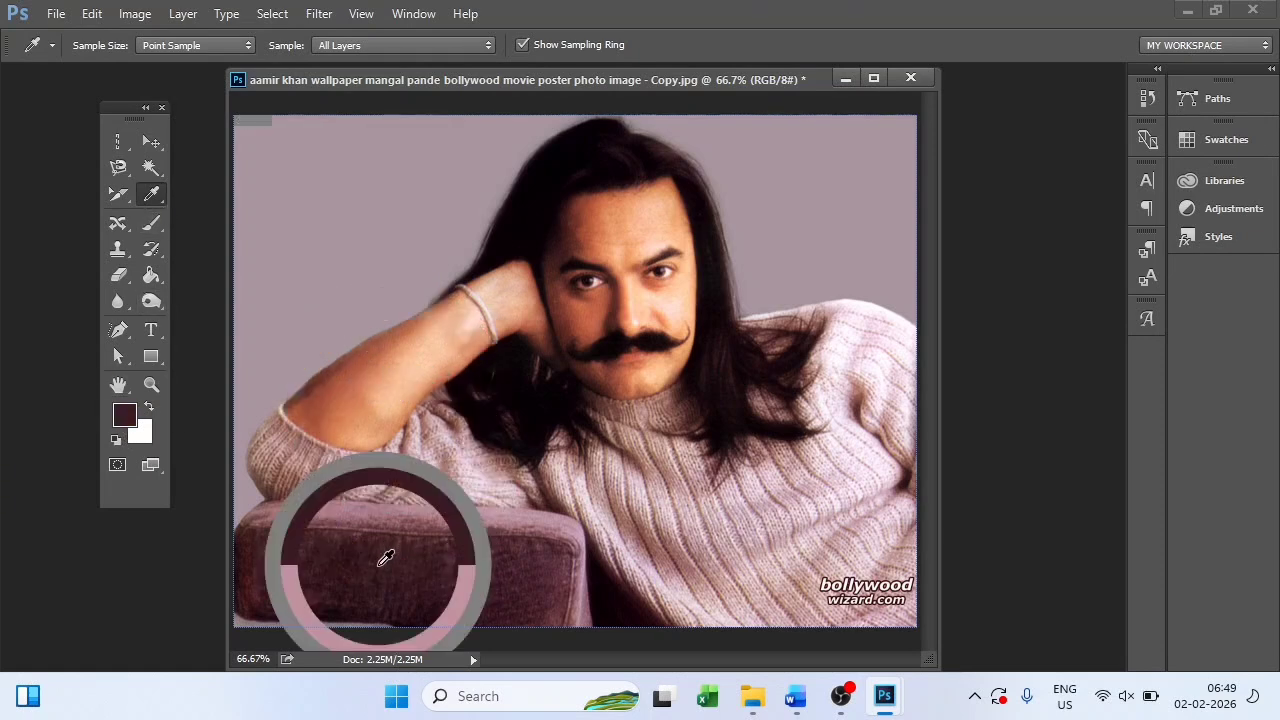
Step: Place a color sampler on the forehead with the Color Sampler tool, read its color values, and close the Info panel
right_click(150, 197)
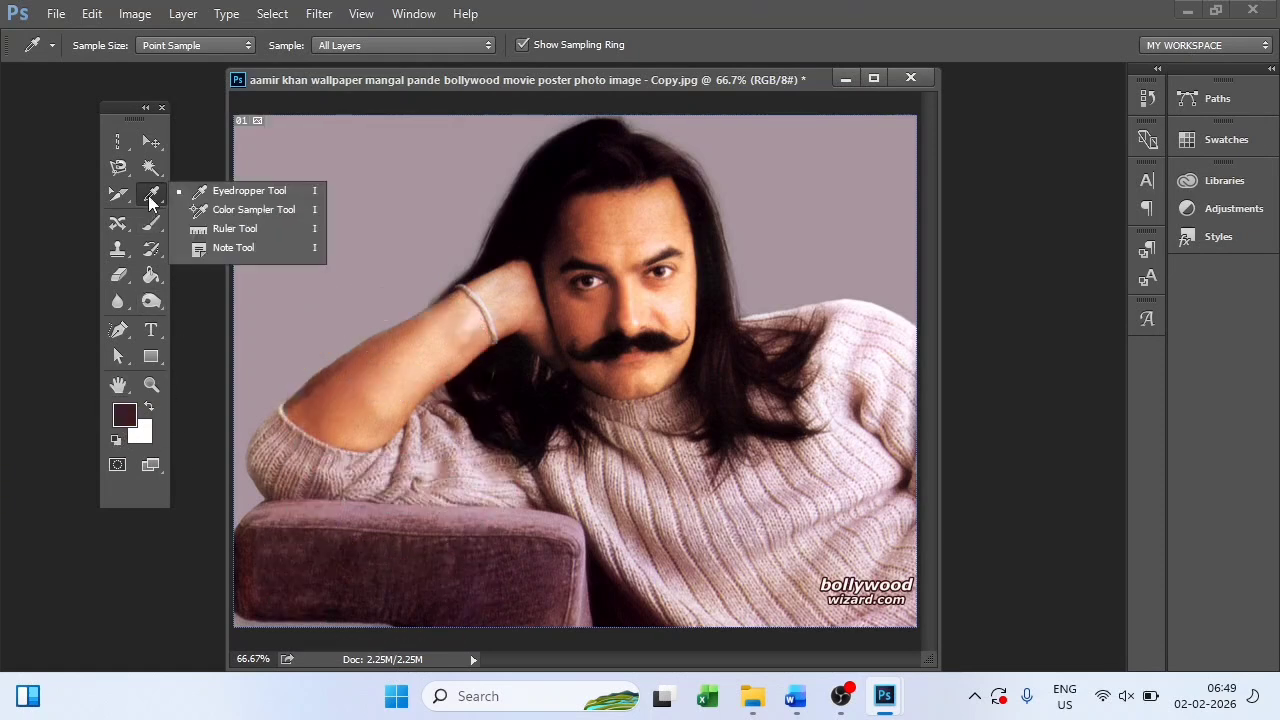
left_click(207, 214)
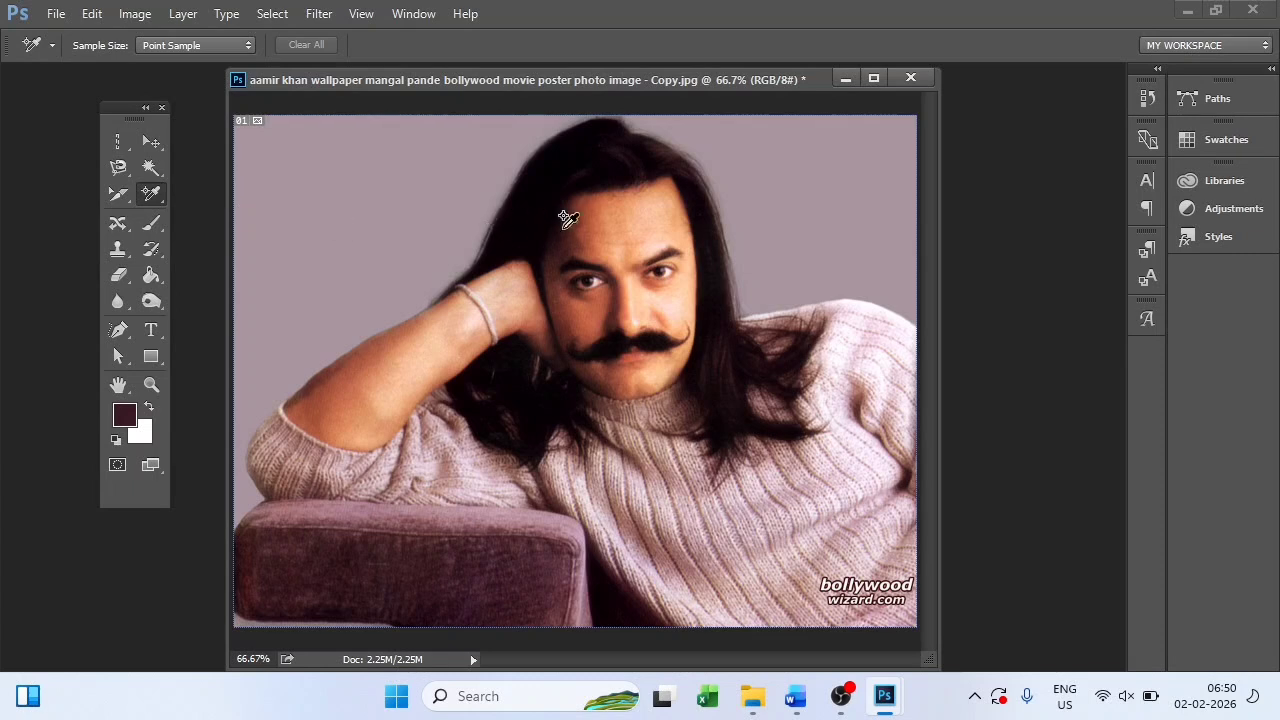
left_click(592, 220)
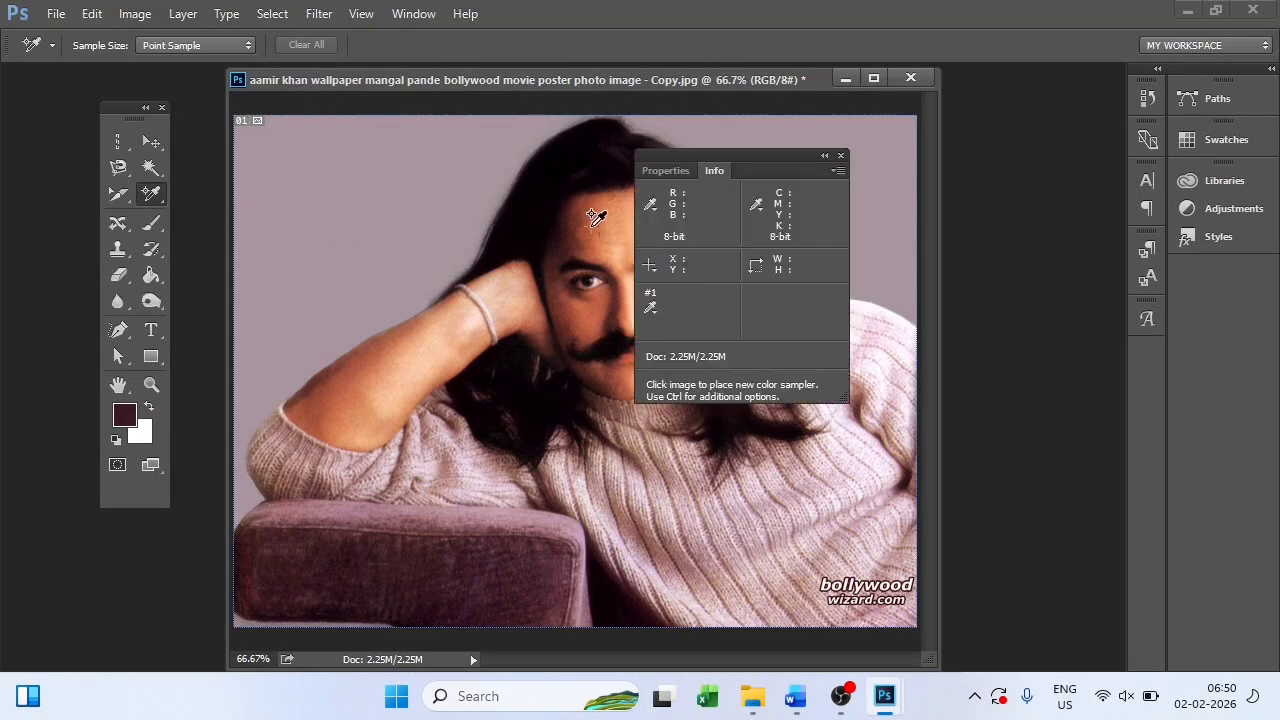
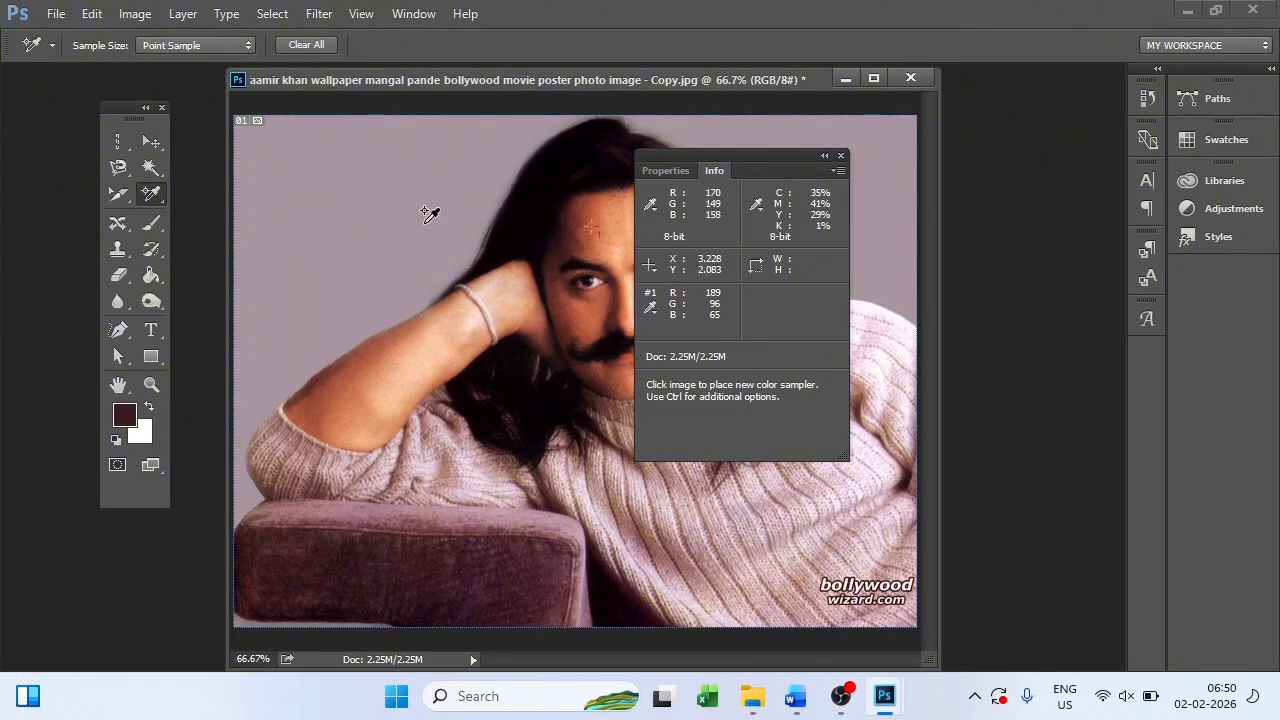
left_click(843, 156)
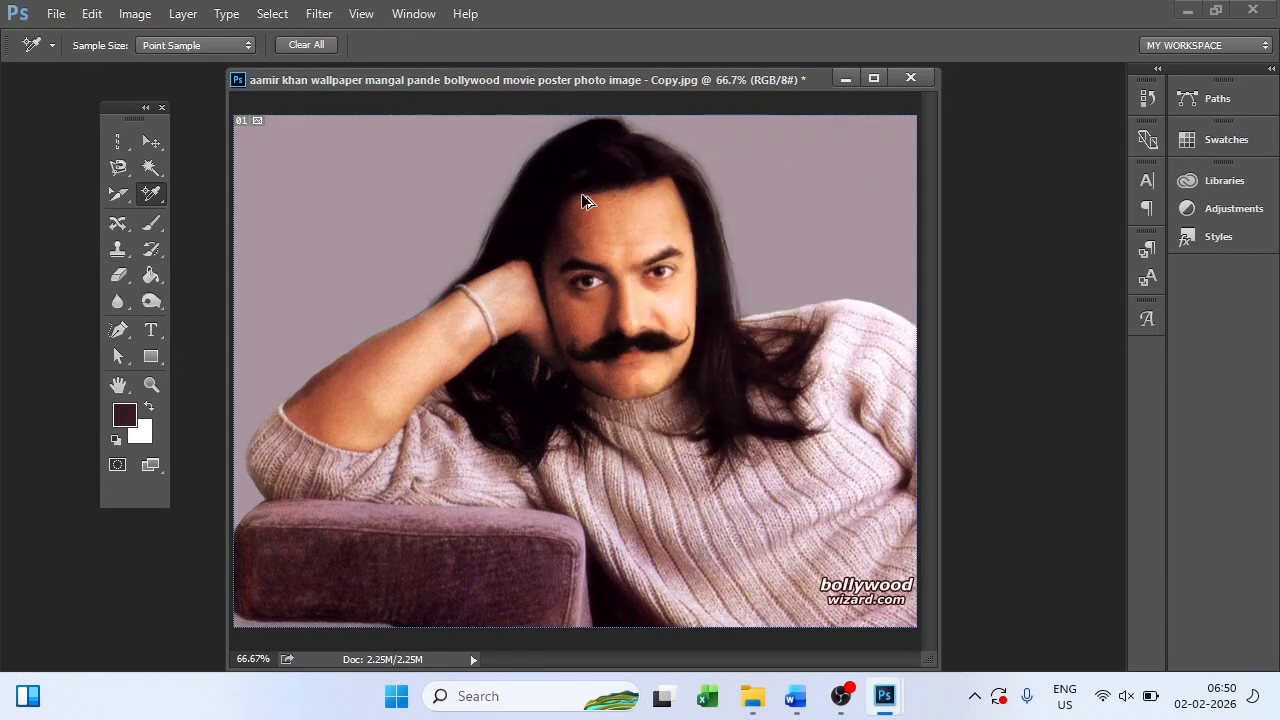
Step: With the Ruler tool, measure a diagonal line rising at about 15° across the head, from the background above the arm to the opposite side
left_click(157, 193)
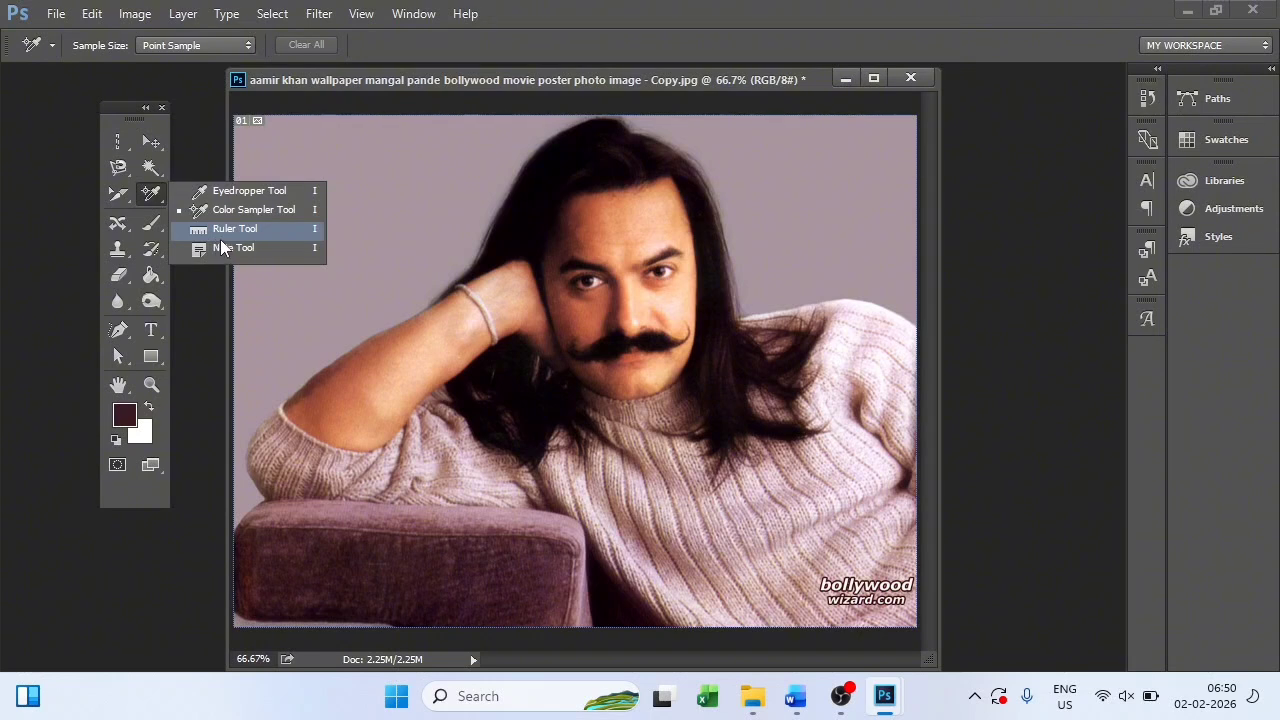
left_click(255, 230)
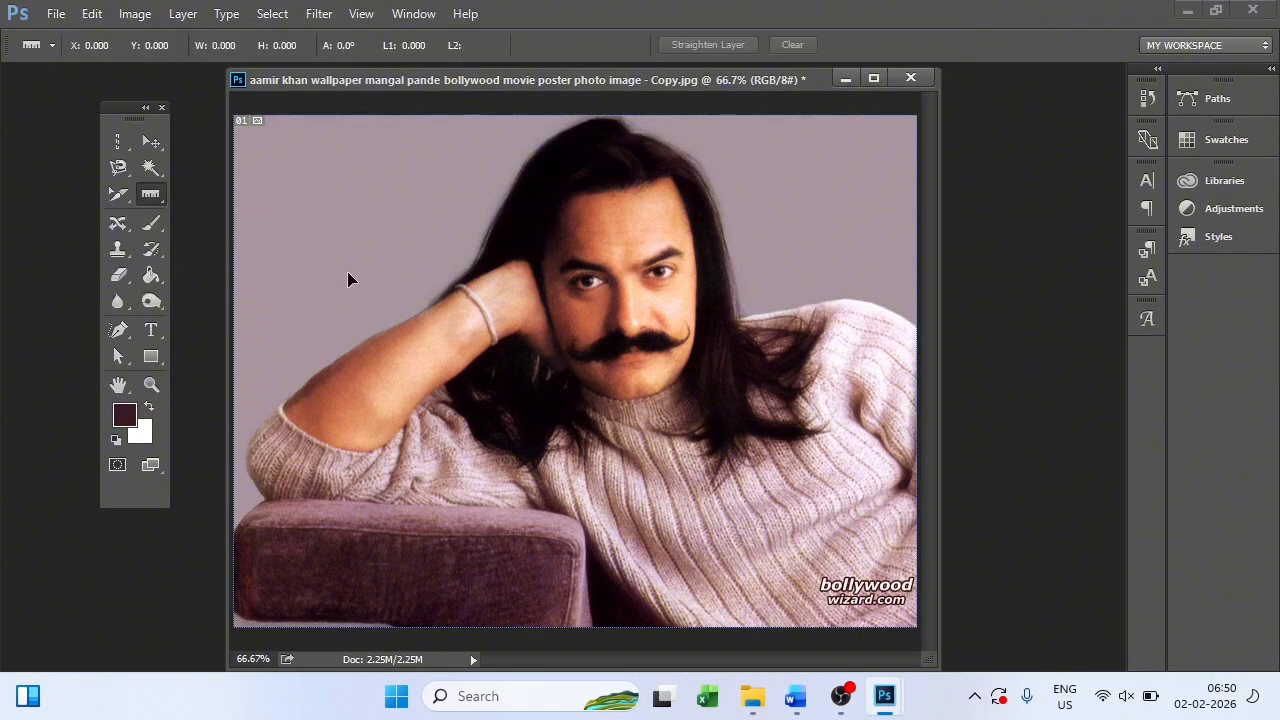
left_click_drag(333, 281, 821, 149)
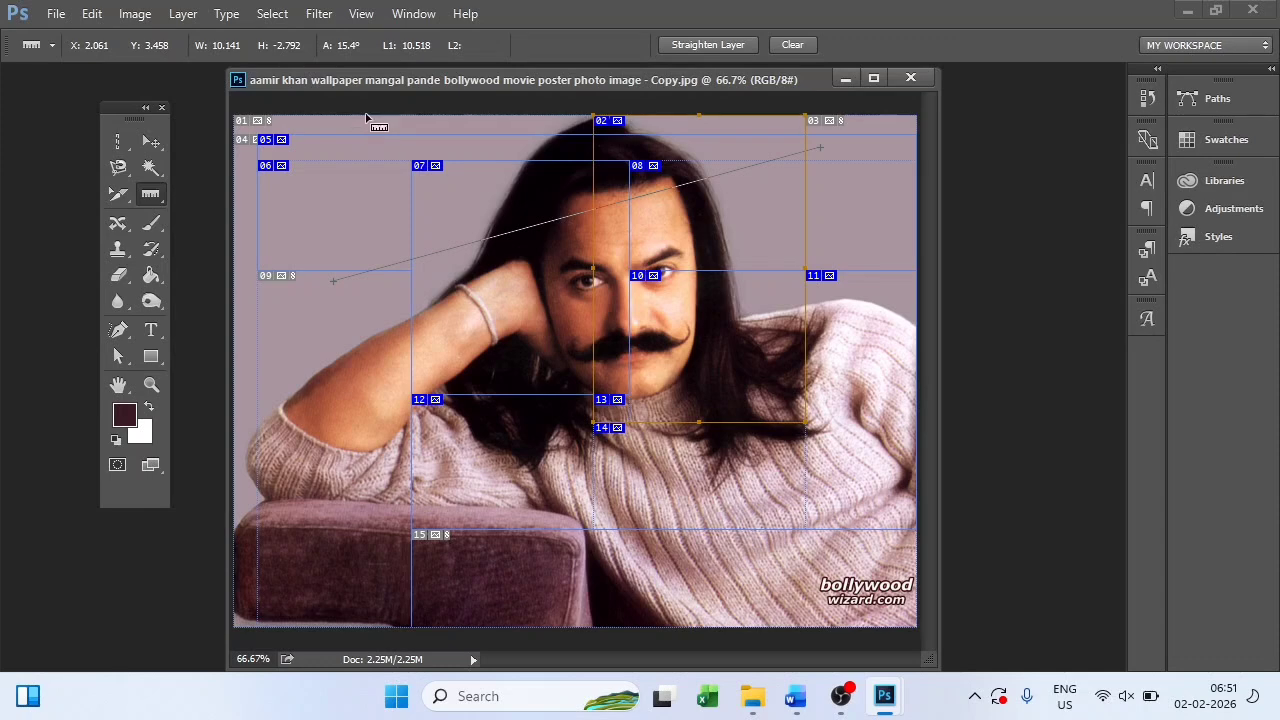
Step: Clear all slices from the photo, and switch between the Move and Ruler tools to hide and redisplay the measuring line
left_click(361, 14)
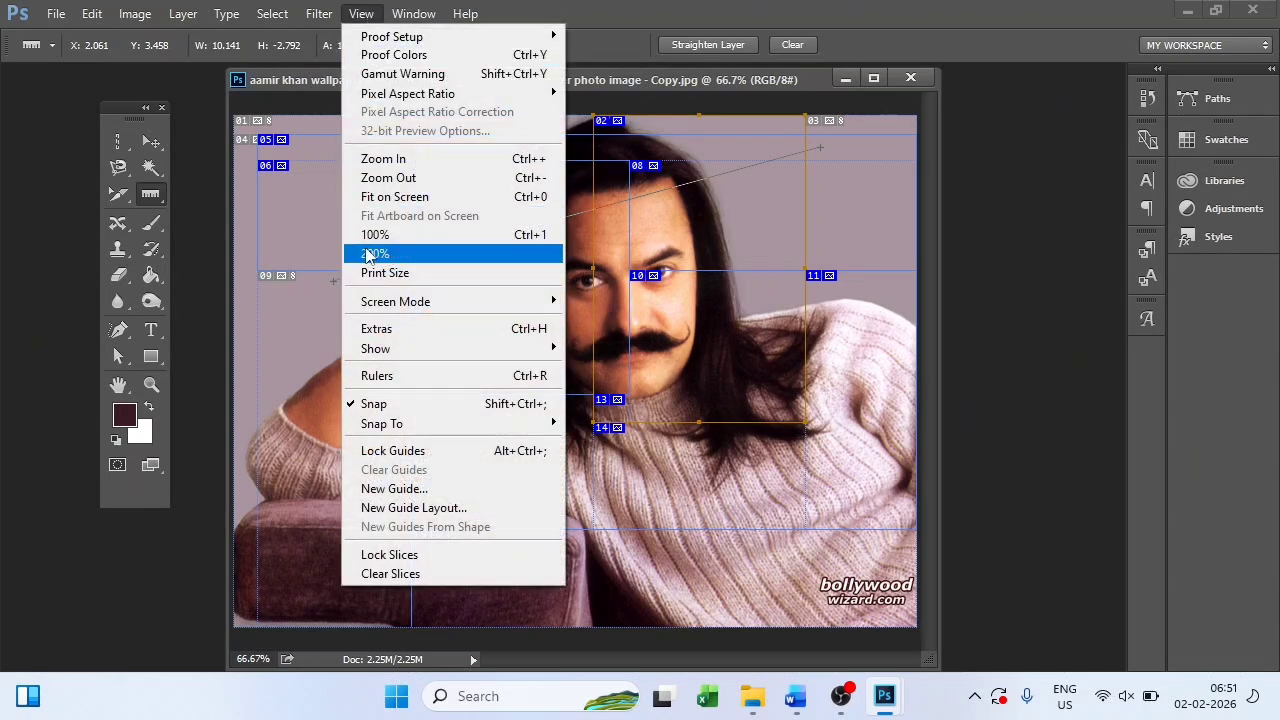
left_click(410, 573)
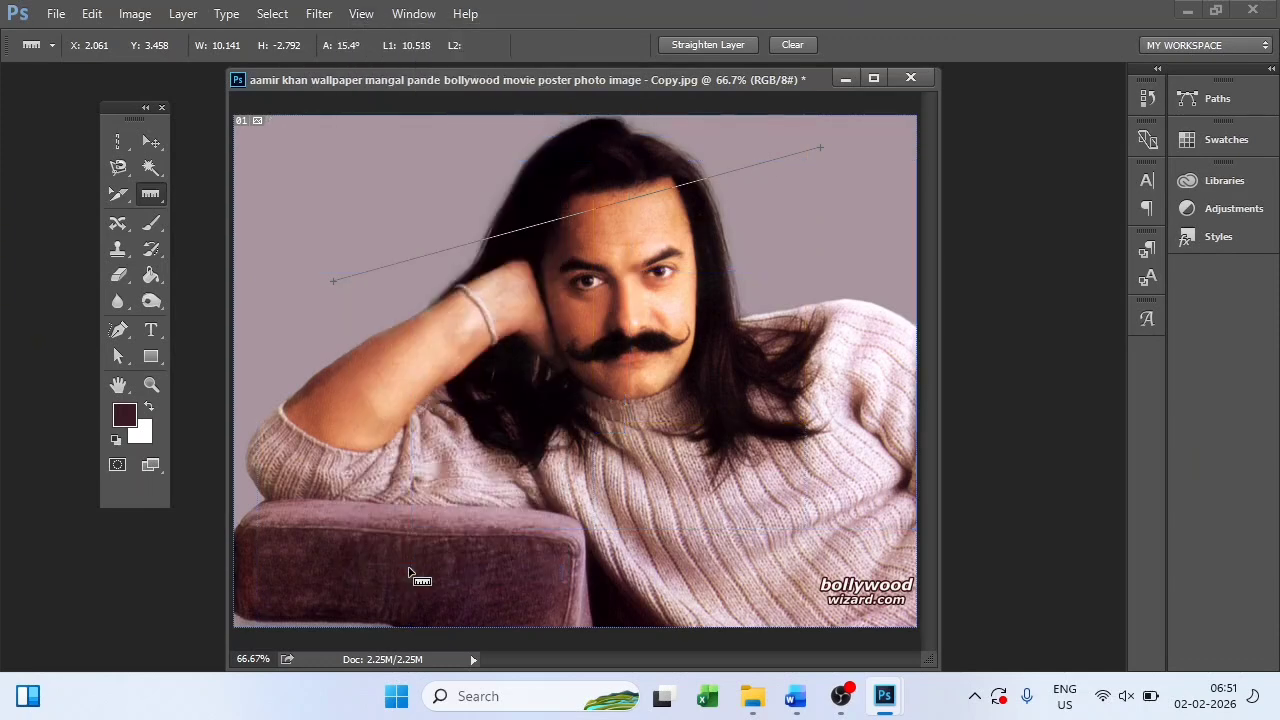
left_click(150, 143)
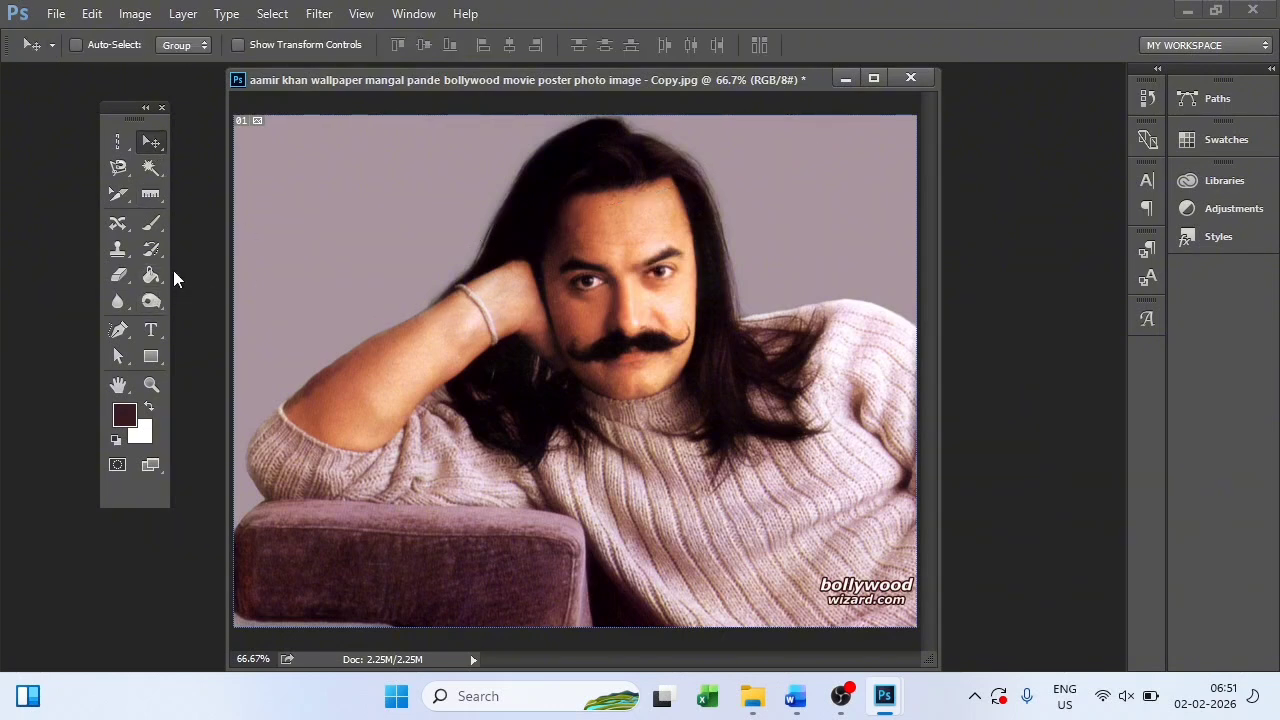
left_click(157, 197)
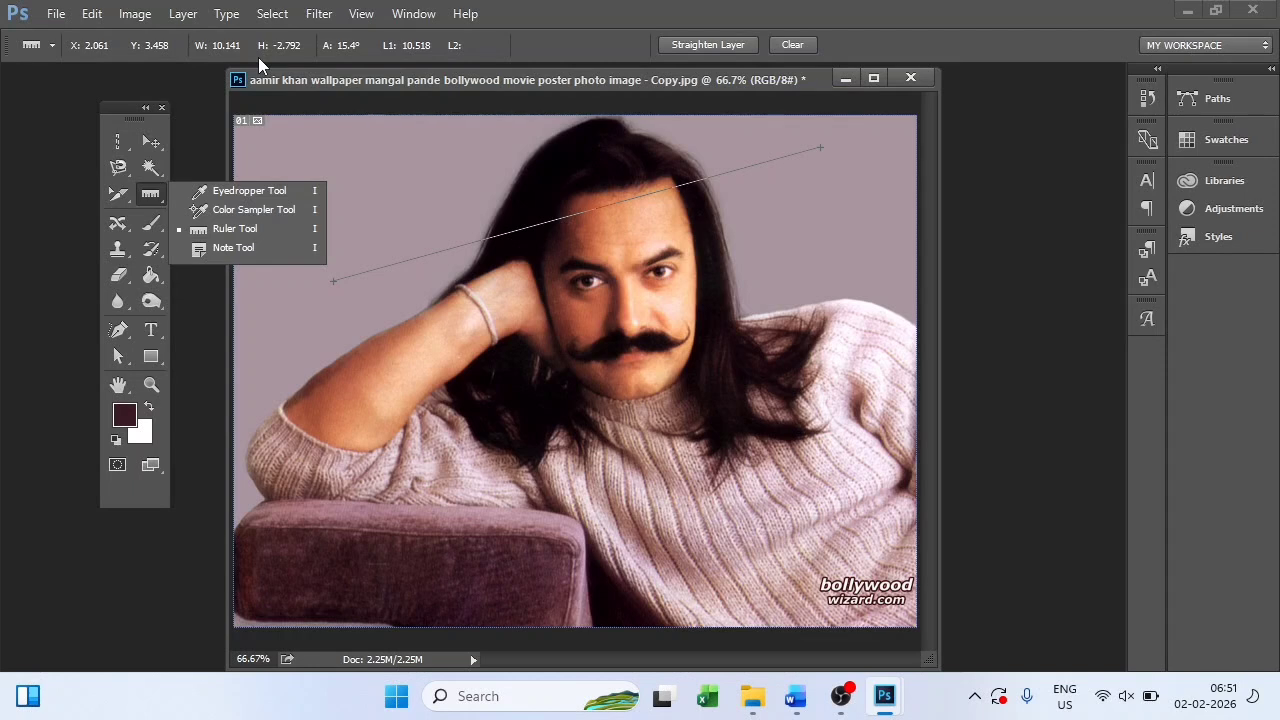
left_click(151, 141)
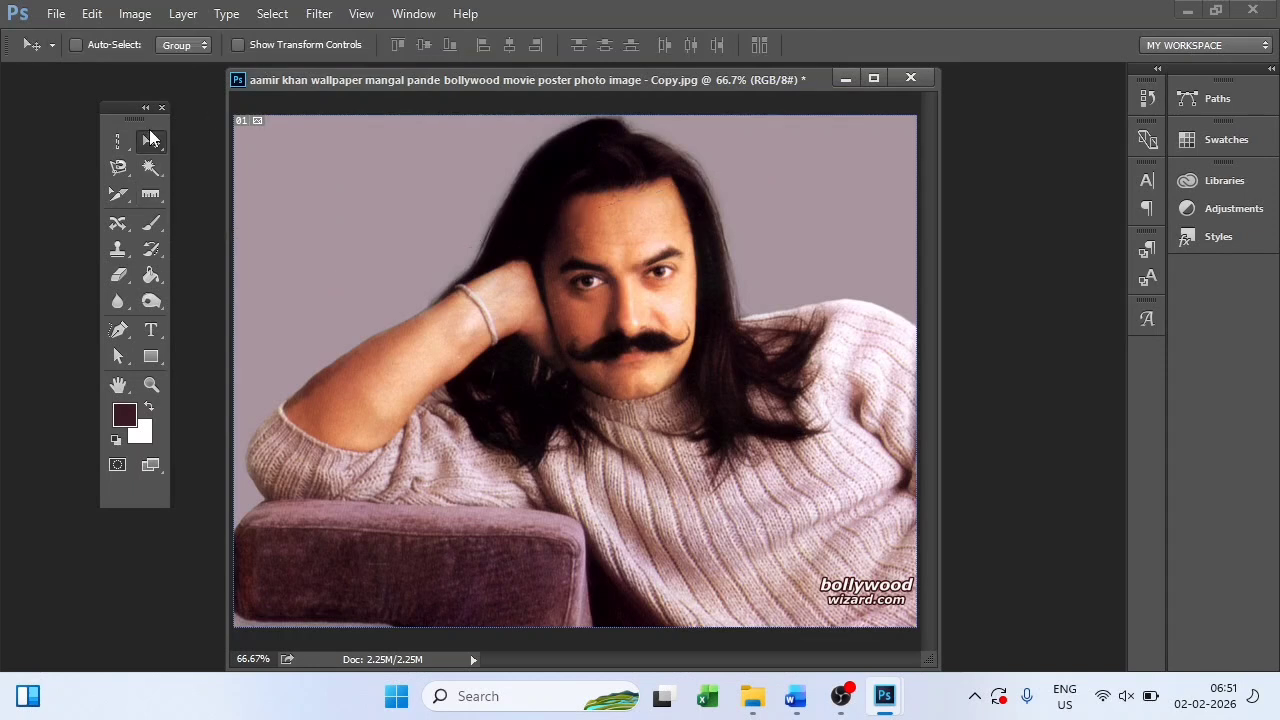
Step: With the Note tool, add a note with the actor's name below the chin and an empty second note on the hand beside the face
left_click_drag(150, 194, 209, 240)
left_click(224, 249)
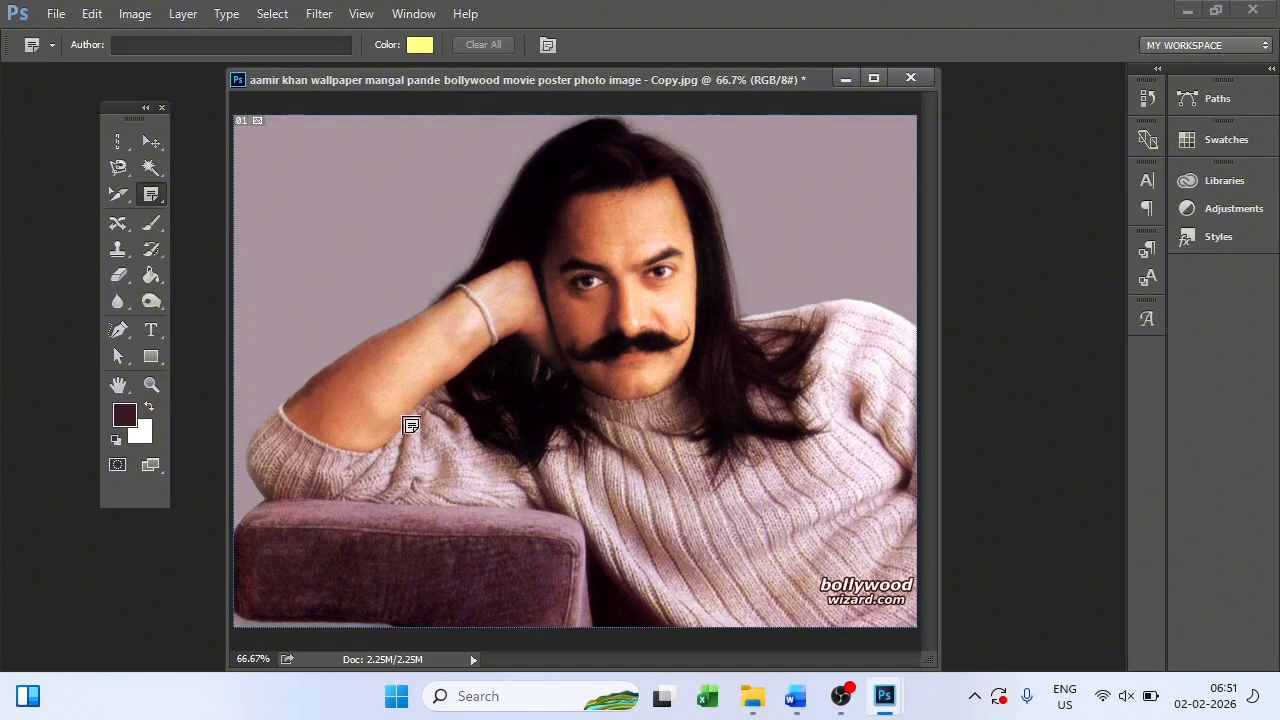
left_click(682, 415)
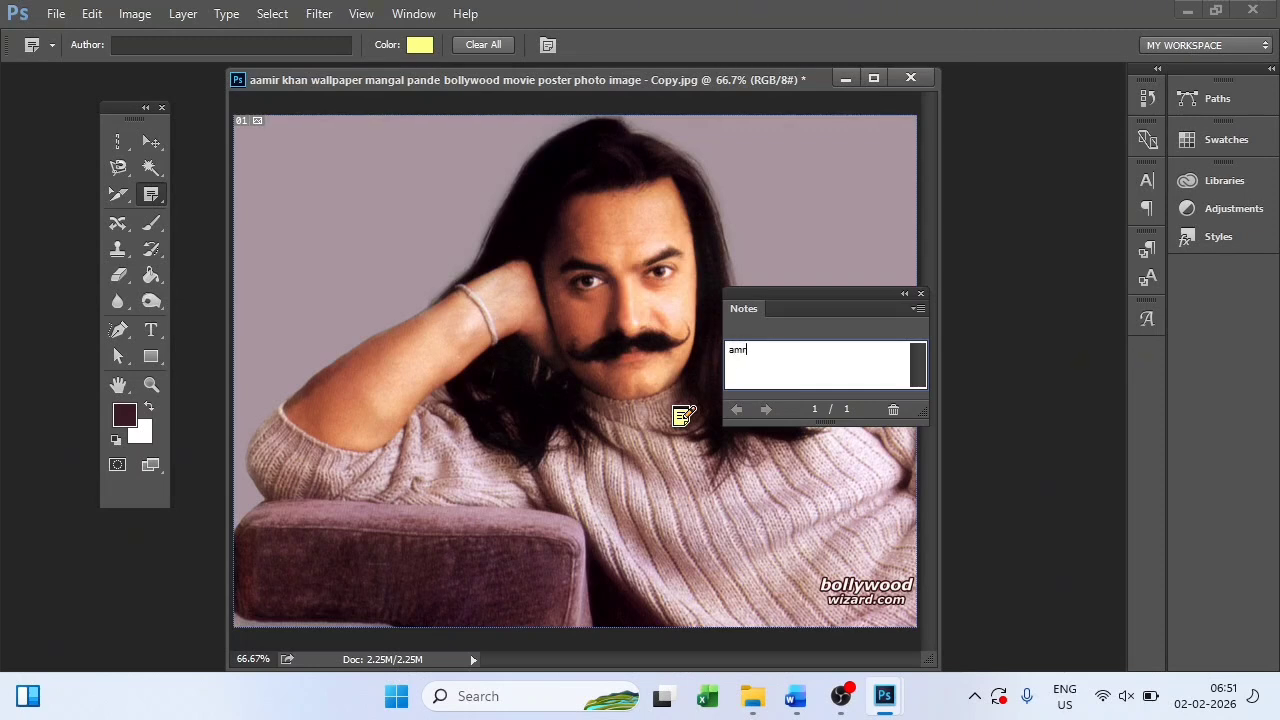
type("amir khk")
left_click(536, 290)
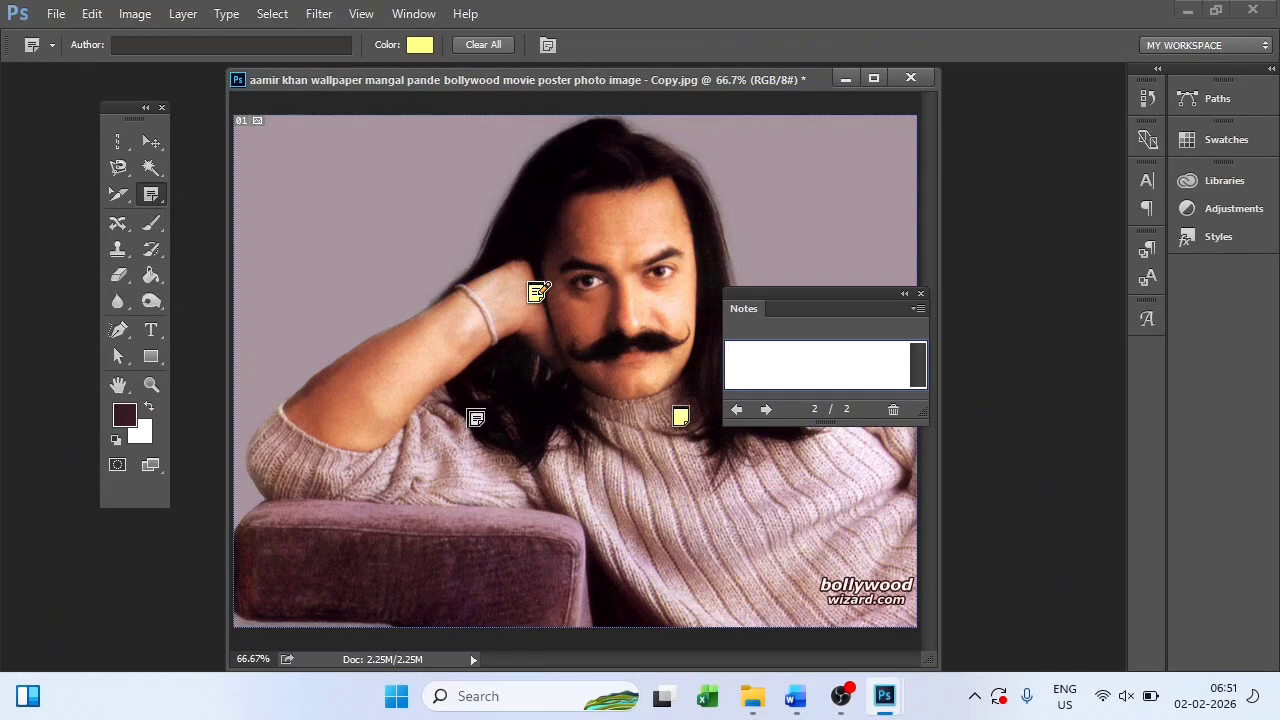
Step: Delete all notes from the photo and close the Notes panel
left_click(481, 46)
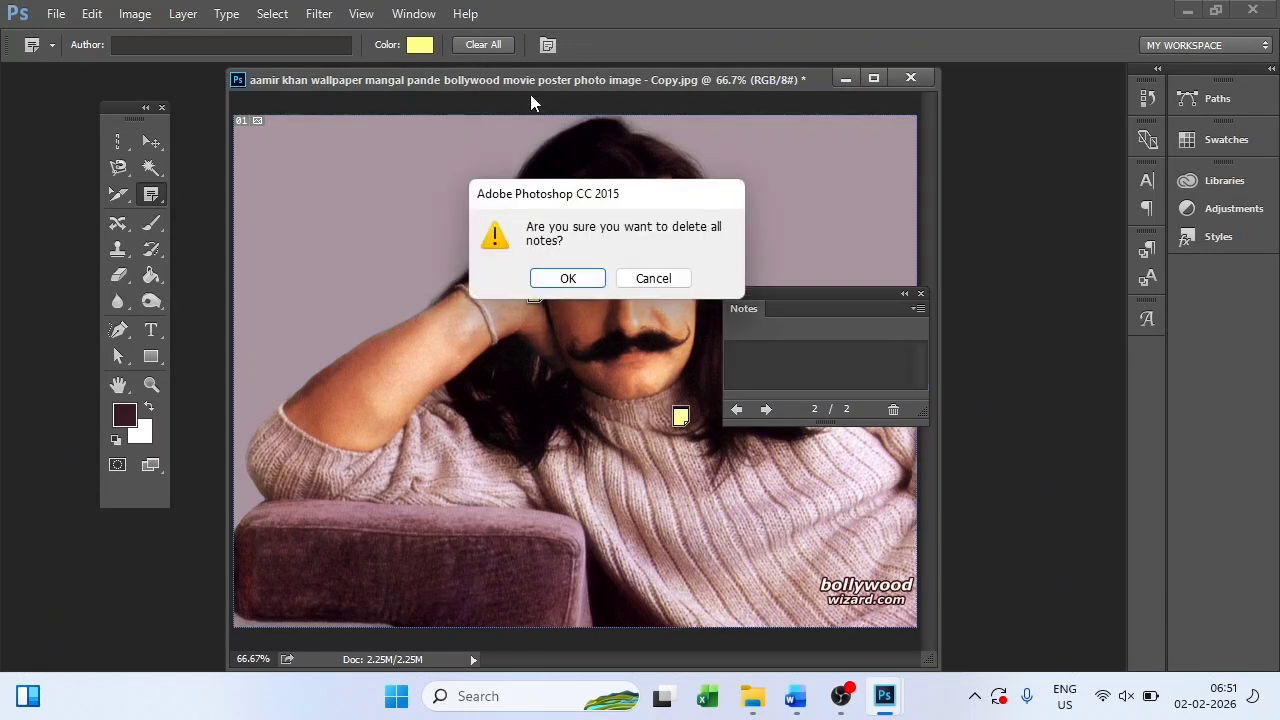
left_click(568, 277)
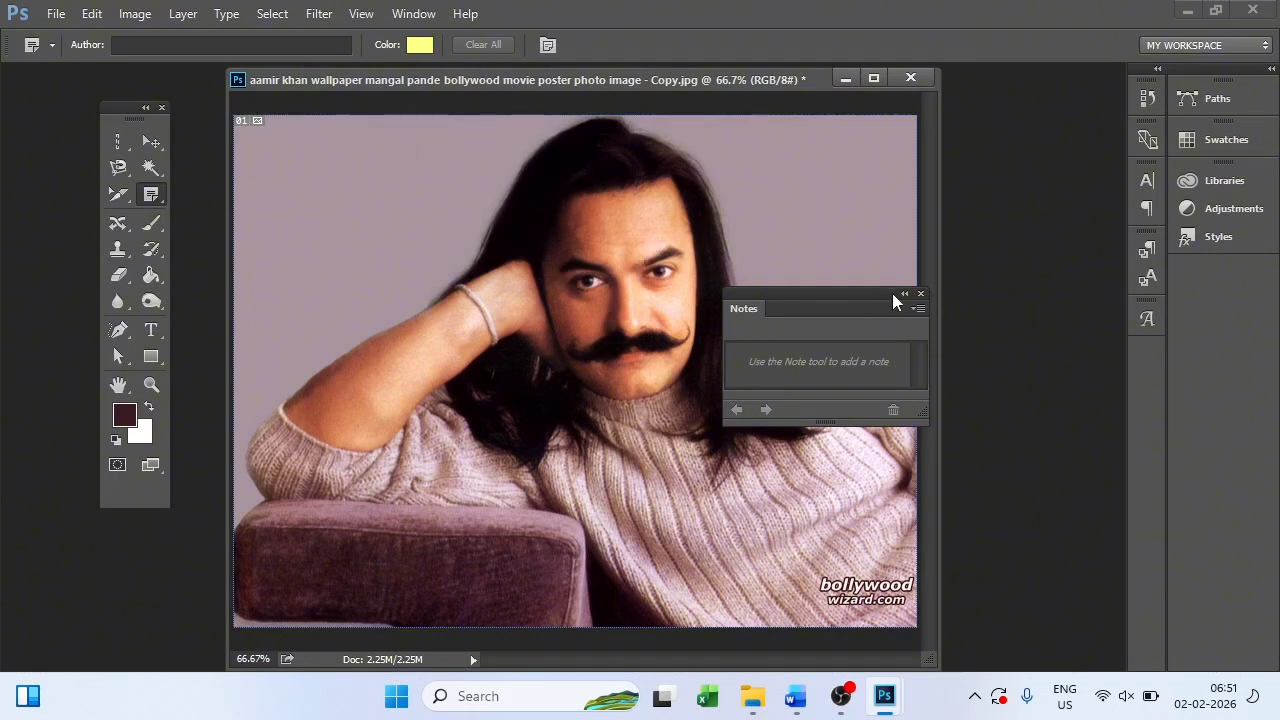
left_click(921, 293)
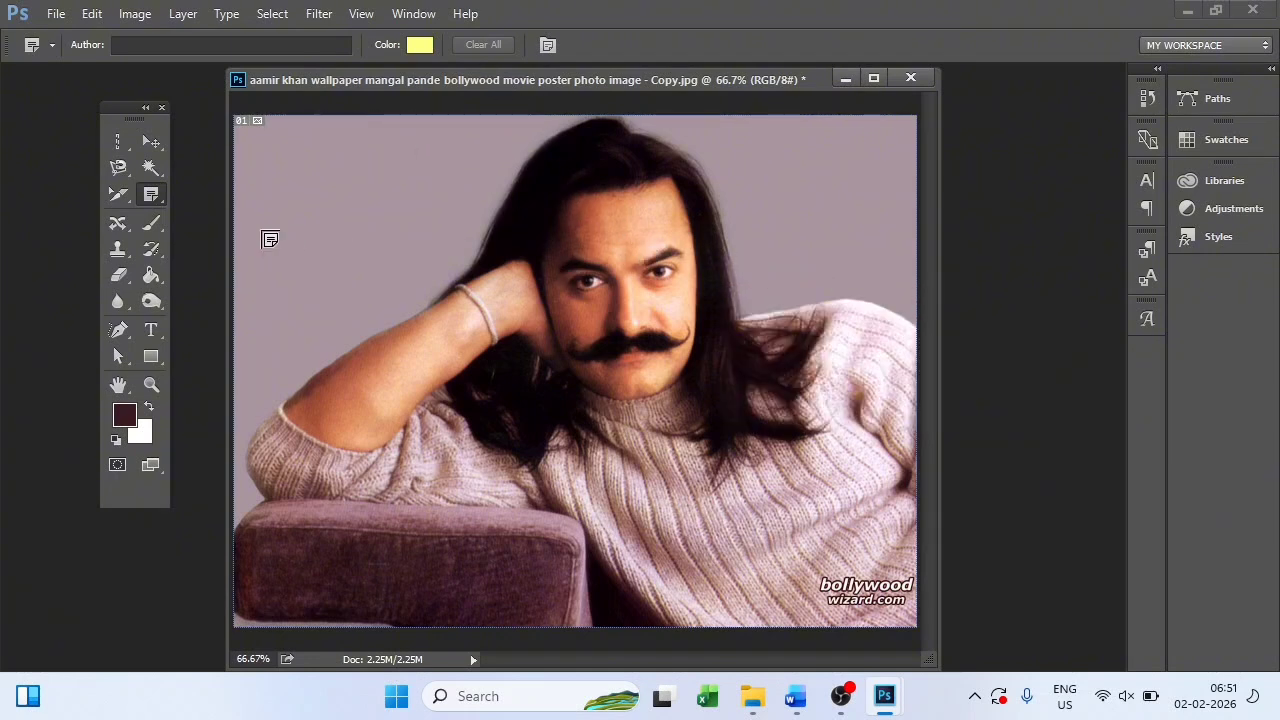
Step: Try the Spot Healing Brush on the eye nearest the raised hand, and undo the stroke
left_click(127, 232)
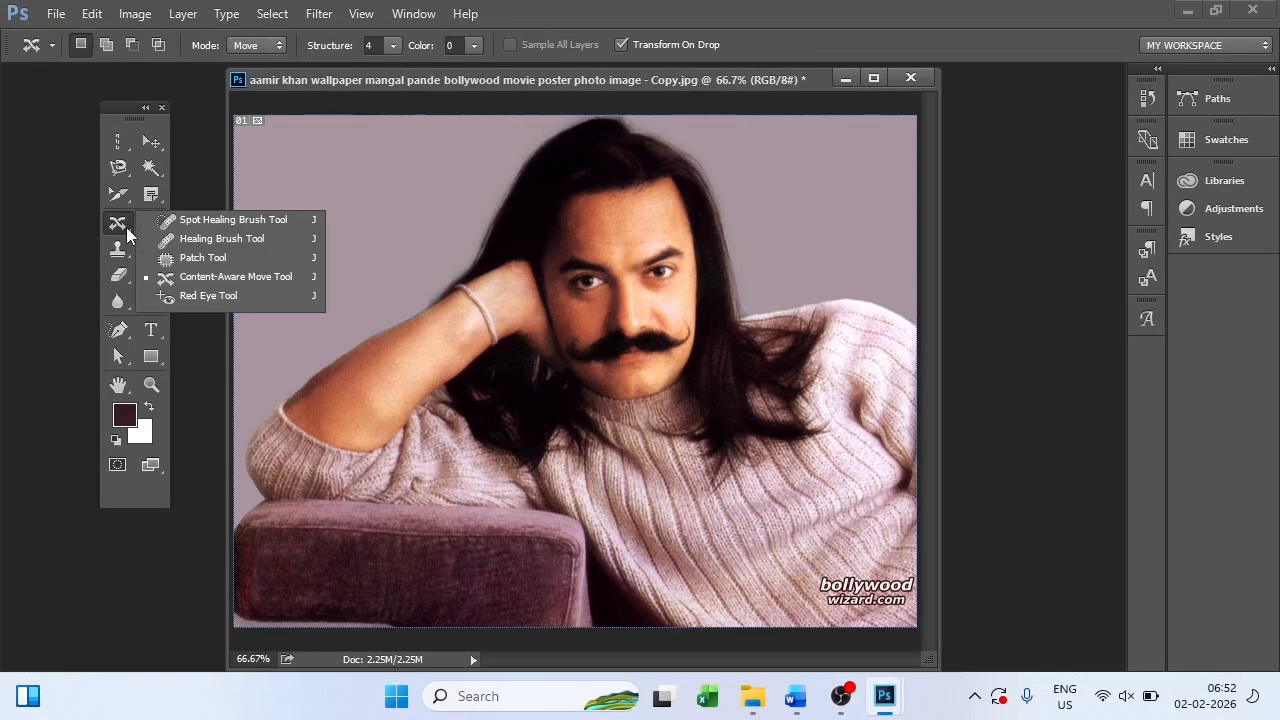
left_click(75, 206)
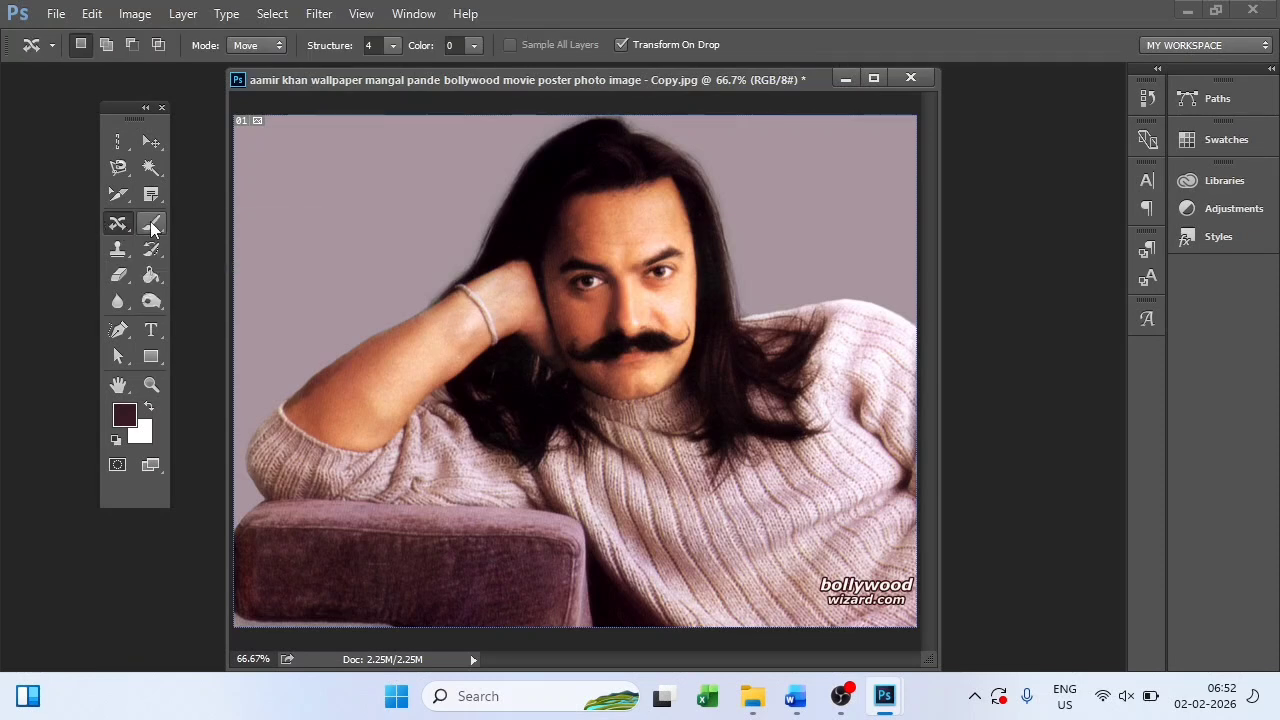
left_click(151, 222)
left_click(127, 232)
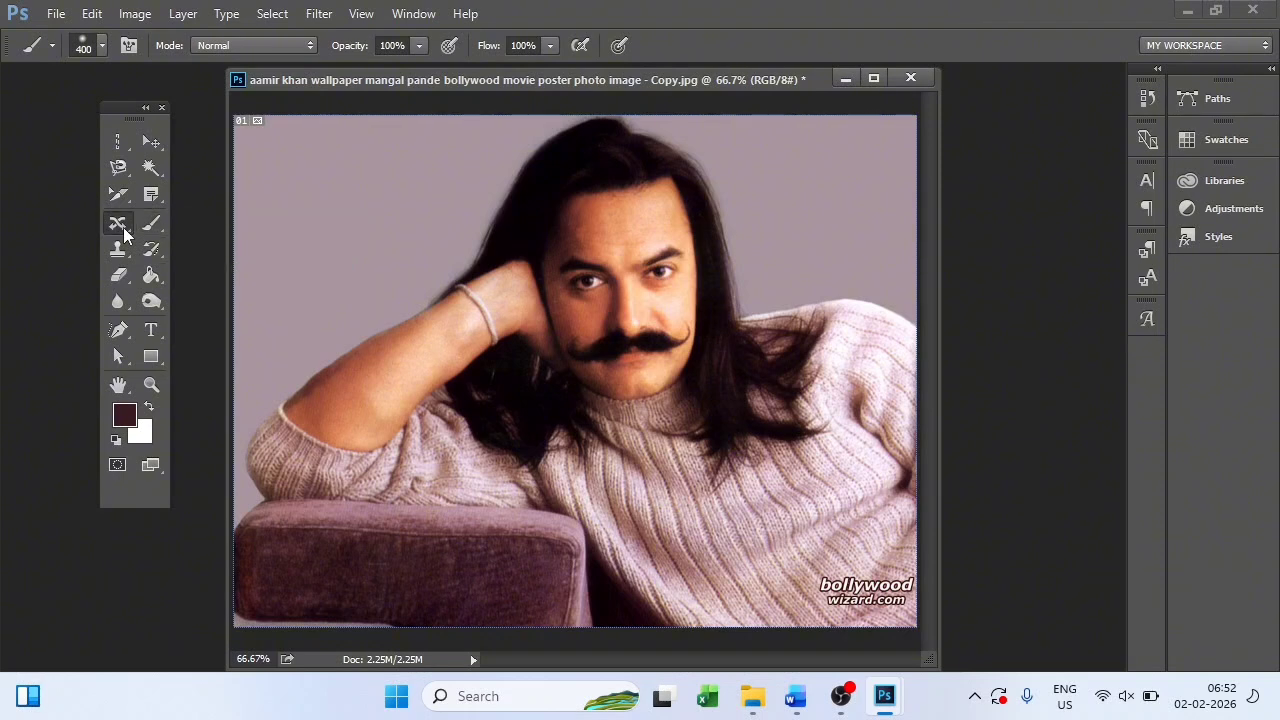
left_click(127, 232)
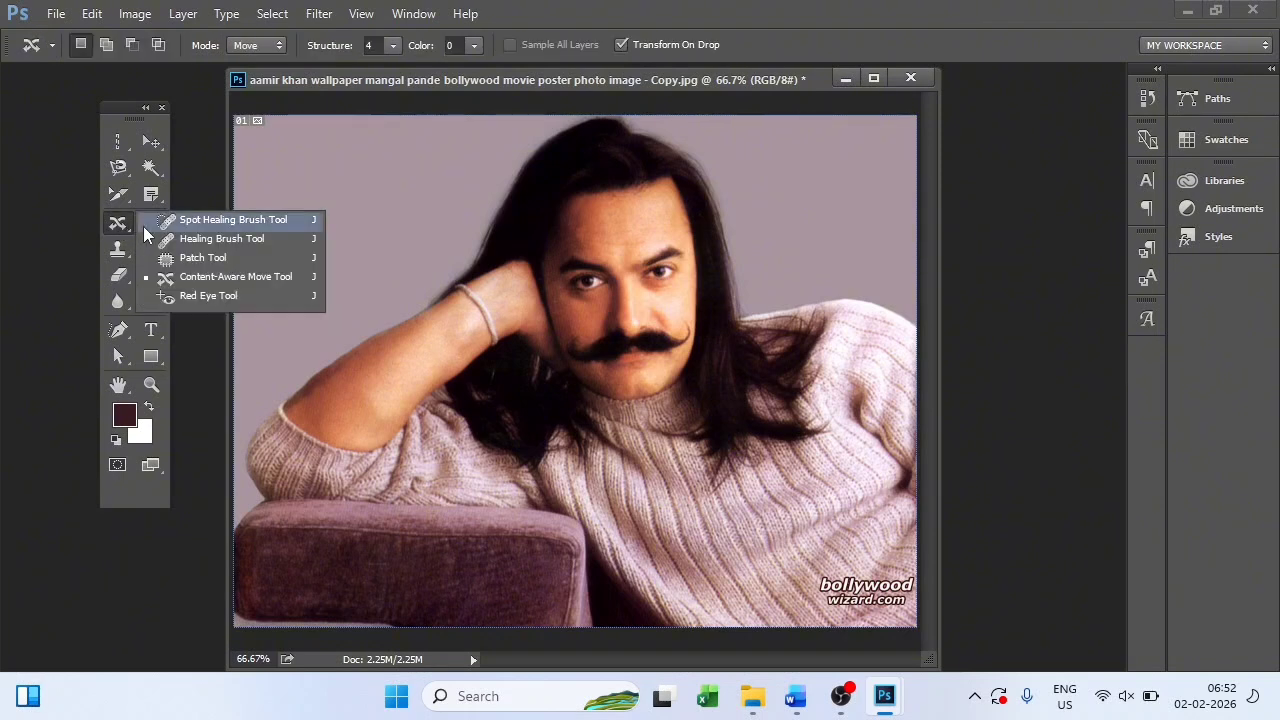
left_click(223, 226)
left_click_drag(591, 294, 627, 294)
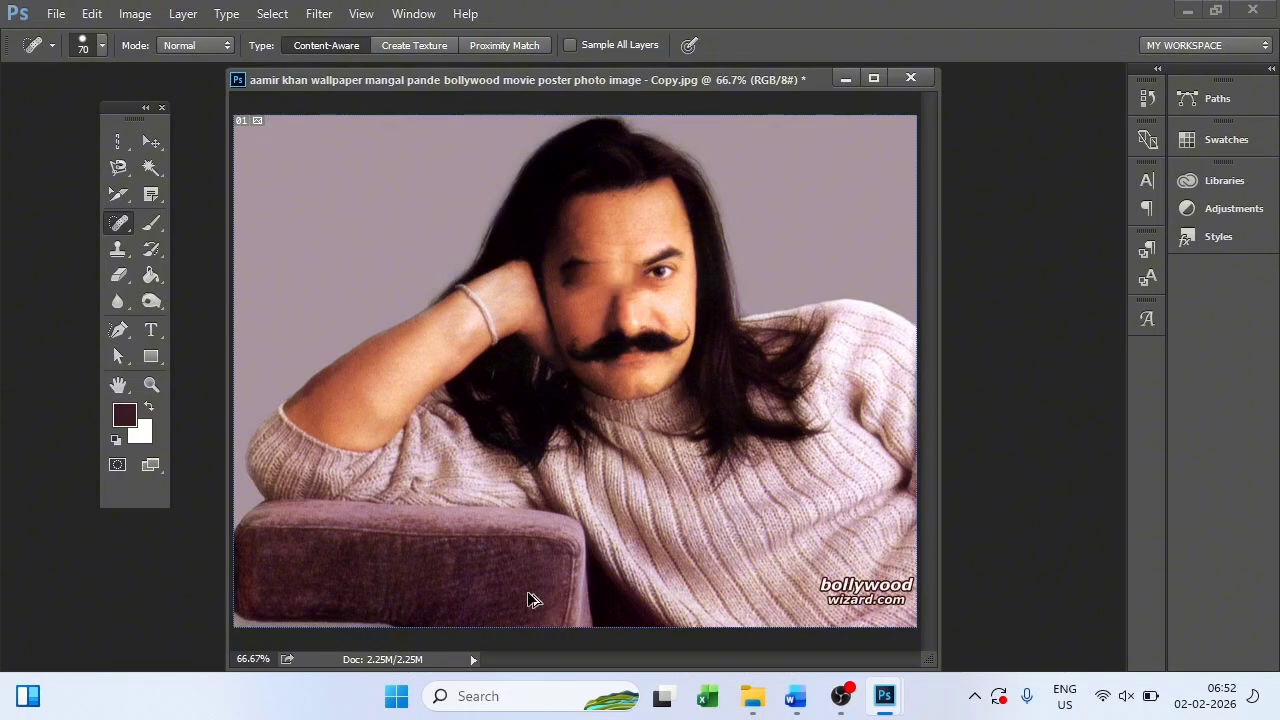
key("ctrl+z")
Step: Set the Spot Healing Brush size to 63 px for working on the face at 100% zoom
key("ctrl+plus")
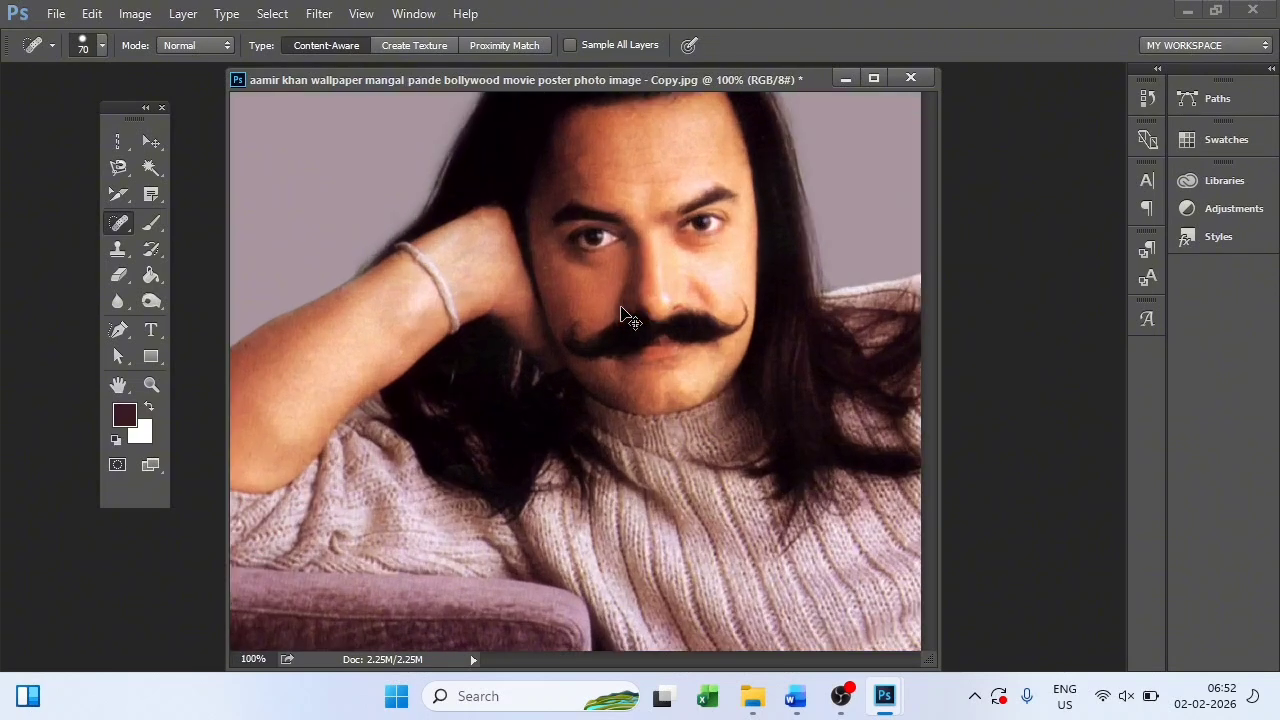
scroll(600, 295, "up", 2)
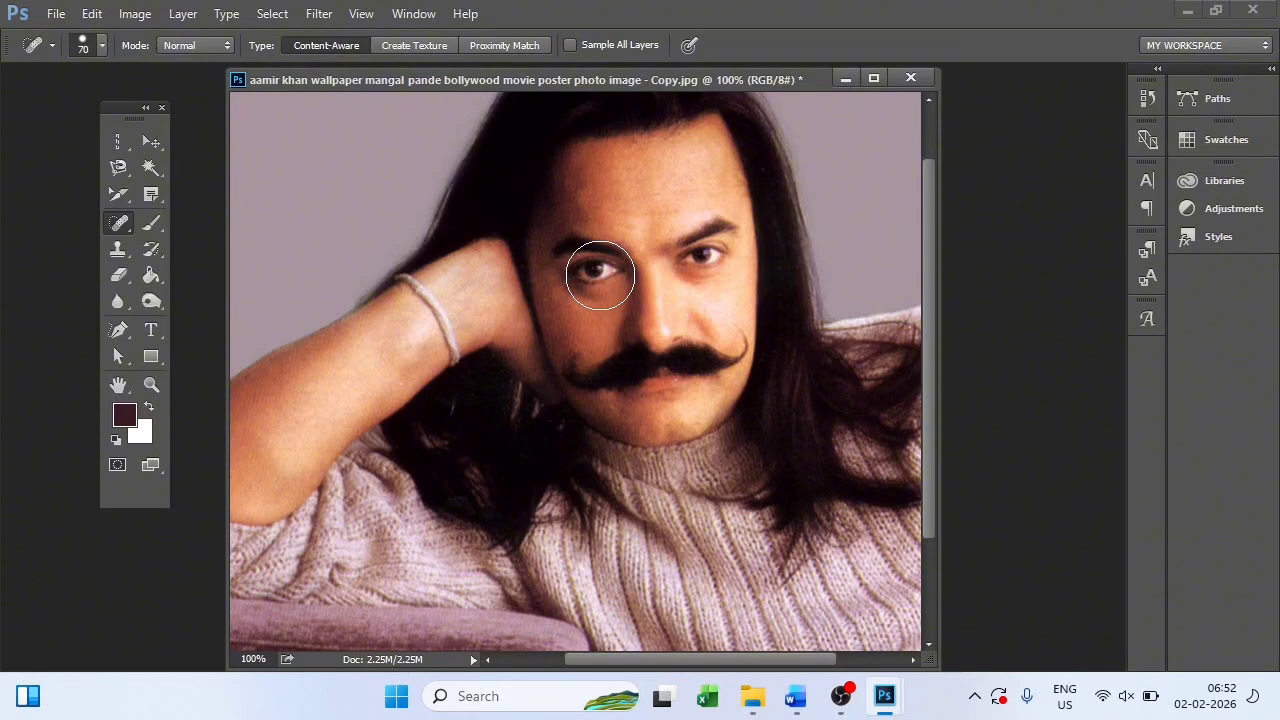
right_click(583, 226)
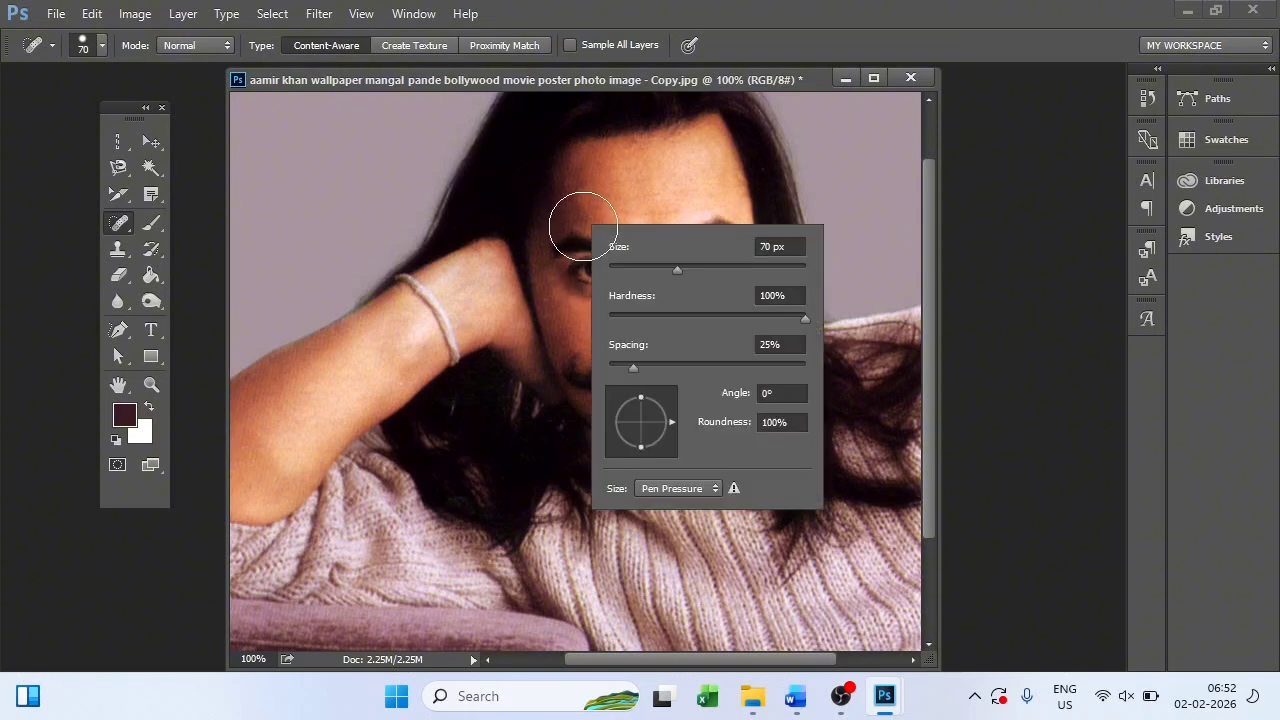
left_click(634, 268)
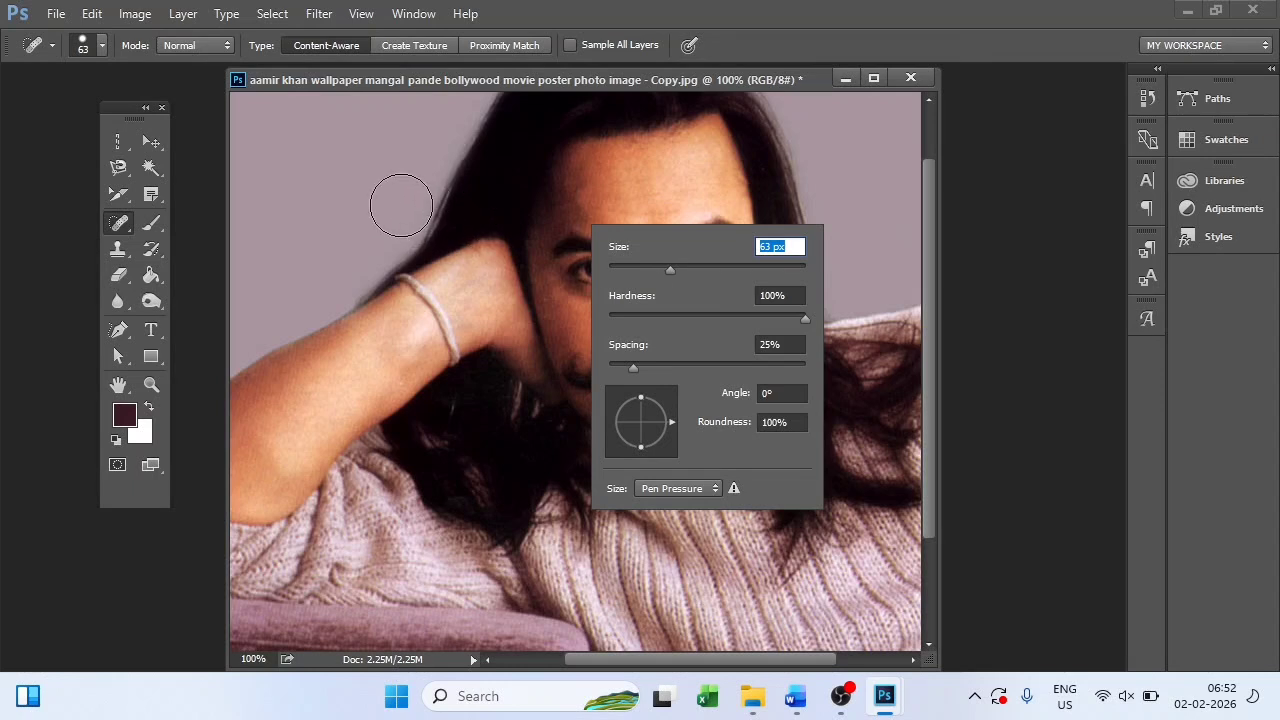
left_click(400, 204)
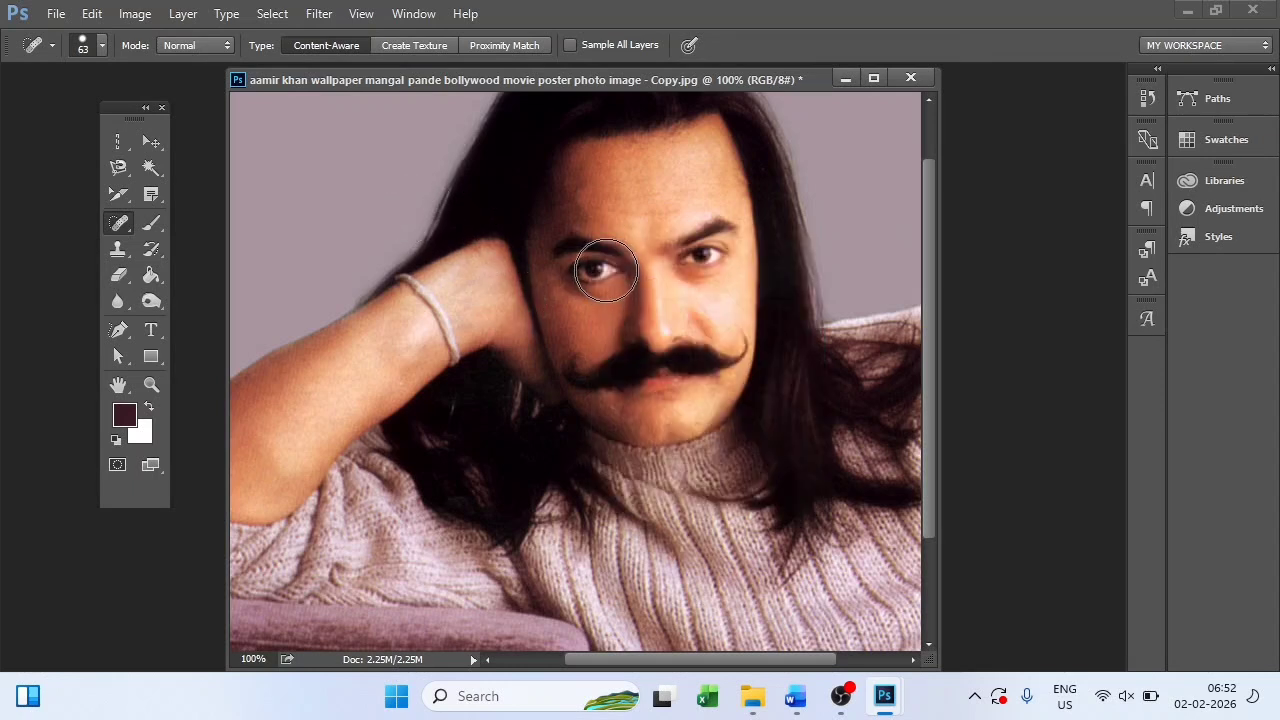
Step: Shrink and enlarge the healing brush repeatedly between 30 and 300 px, ending at 250 px
key("bracketleft")
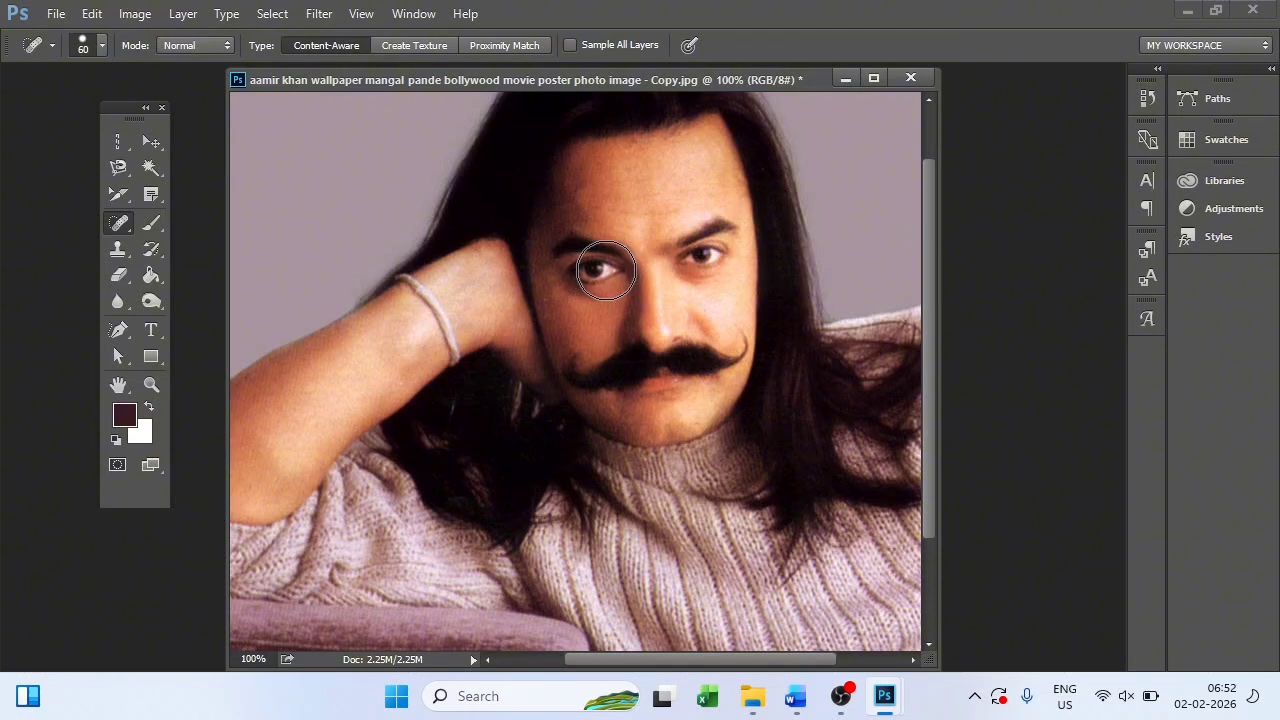
key("bracketleft")
key("bracketright")
key("bracketright")
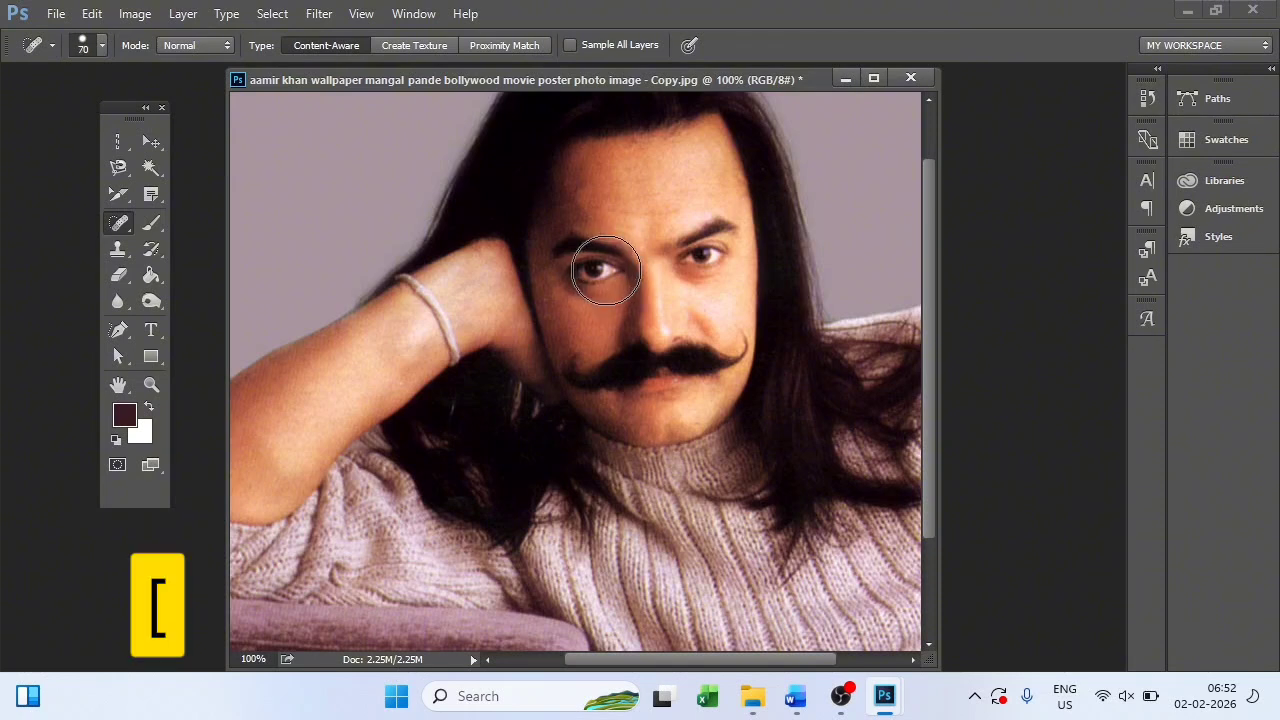
key("bracketleft")
key("bracketleft")
key("bracketleft")
key("bracketleft")
key("bracketleft")
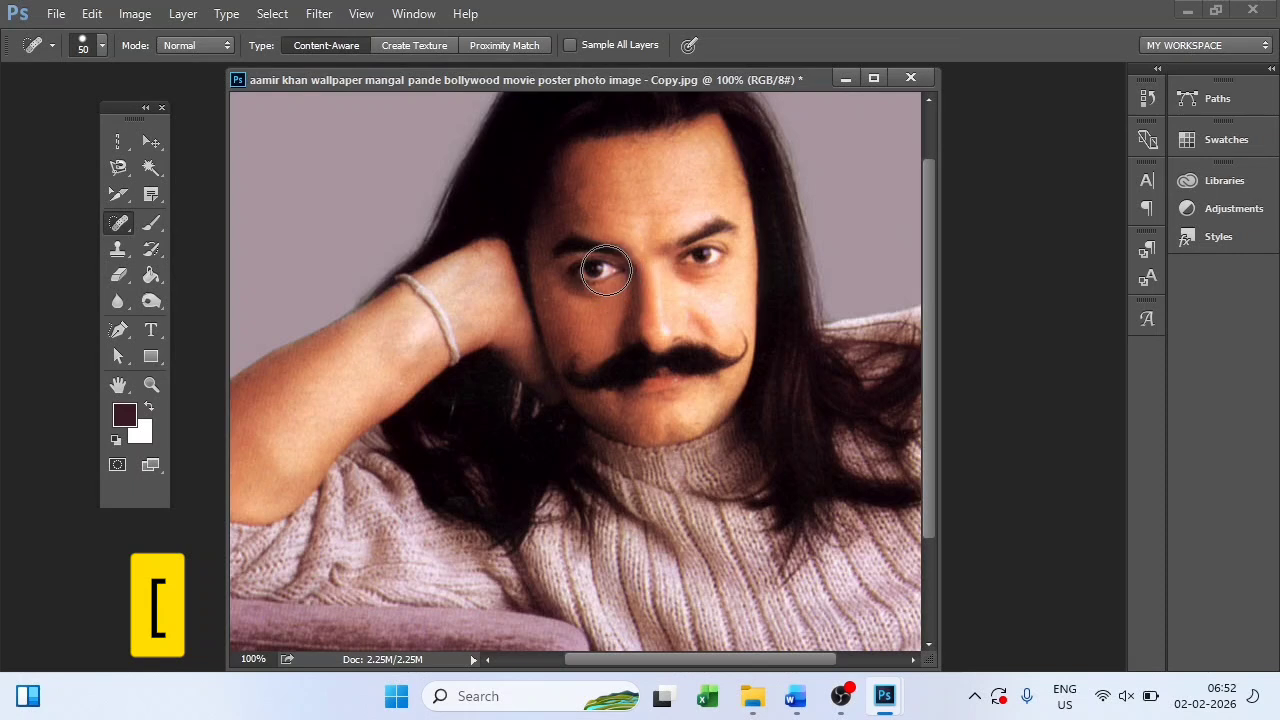
key("bracketright")
key("bracketright")
key("bracketright")
key("bracketright")
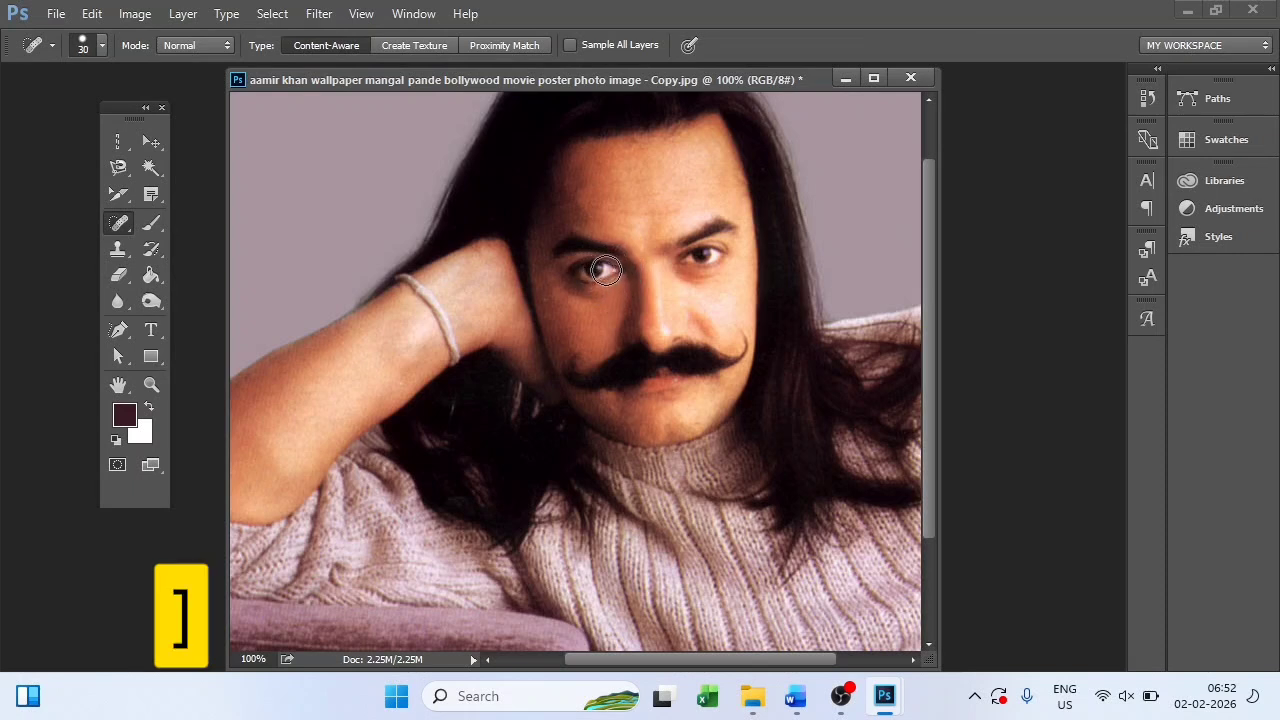
key("bracketright")
key("bracketright")
key("bracketright")
key("bracketright")
key("bracketright")
key("bracketright")
key("bracketright")
key("bracketright")
key("bracketright")
key("bracketright")
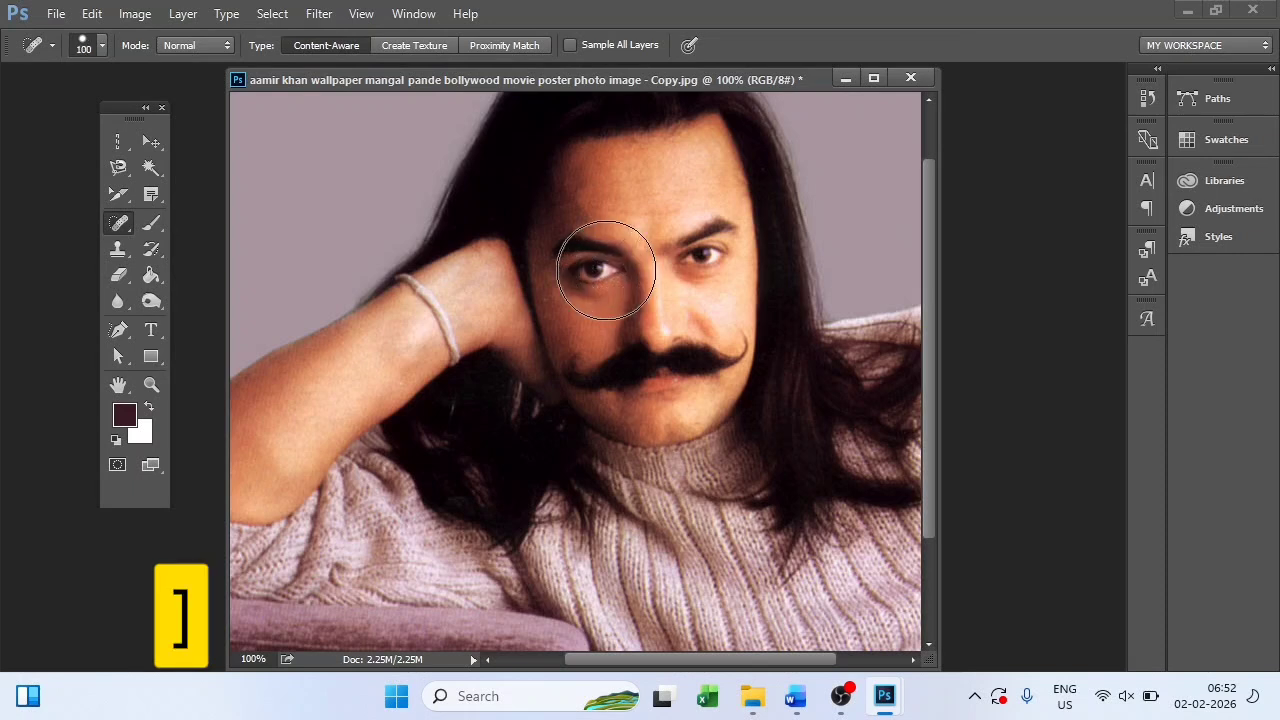
key("bracketright")
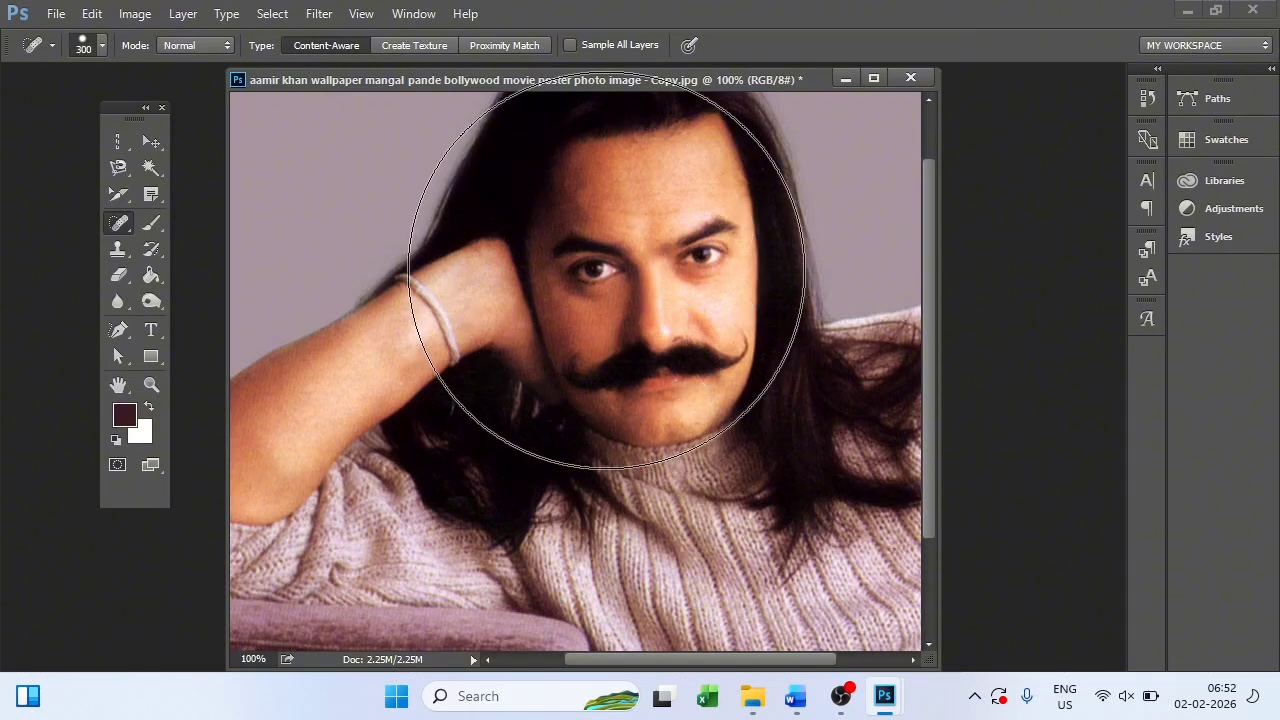
key("bracketleft")
key("bracketleft")
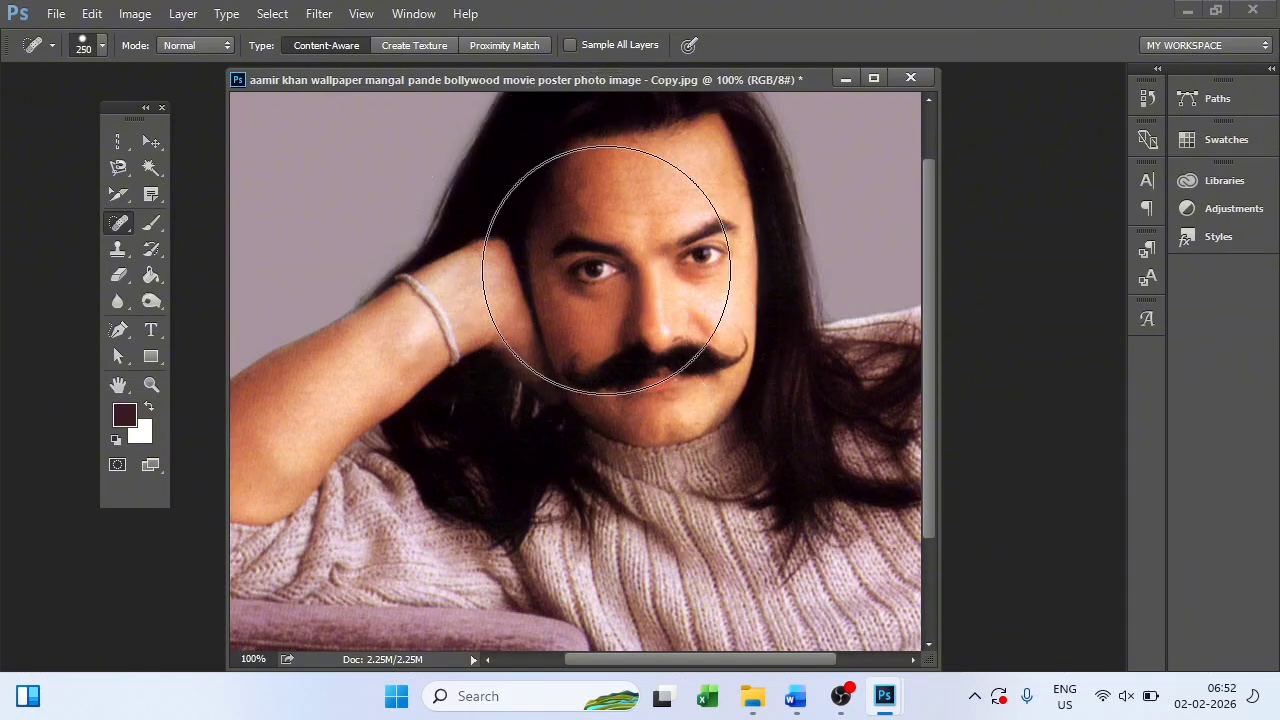
Step: Set the healing brush size to 34 px and enlarge it in steps to 80 px
right_click(606, 270)
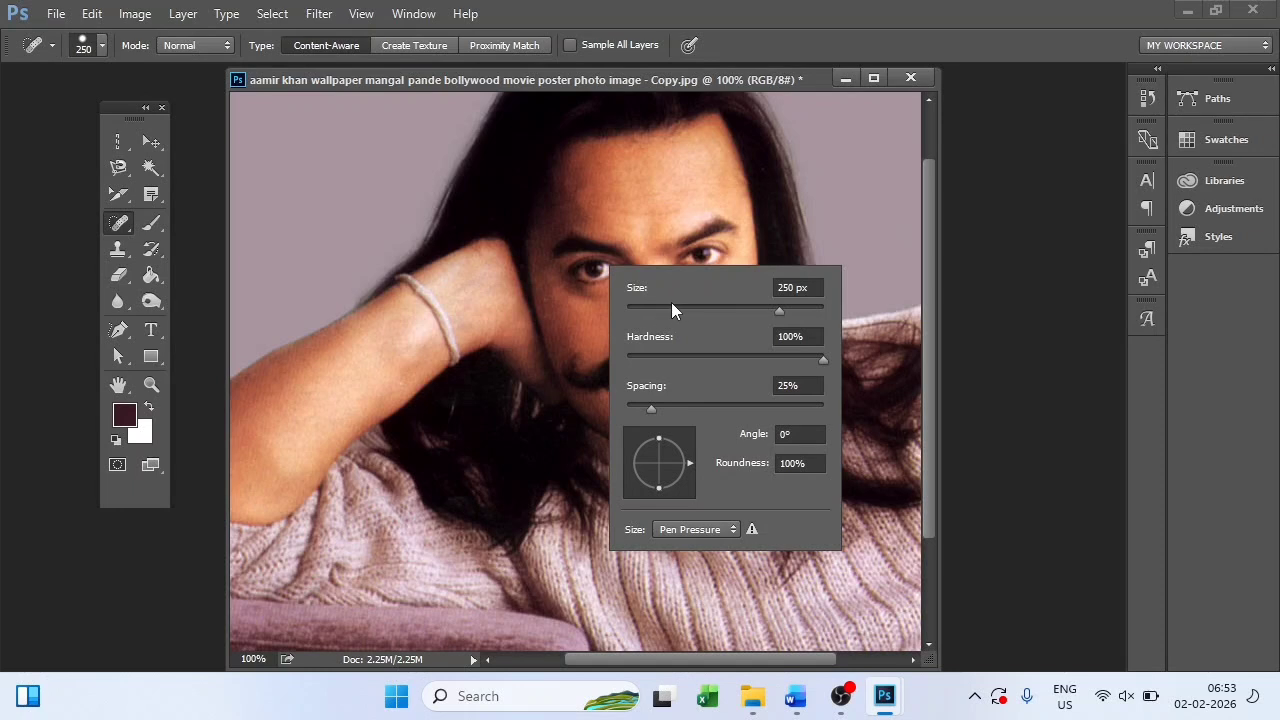
left_click(659, 307)
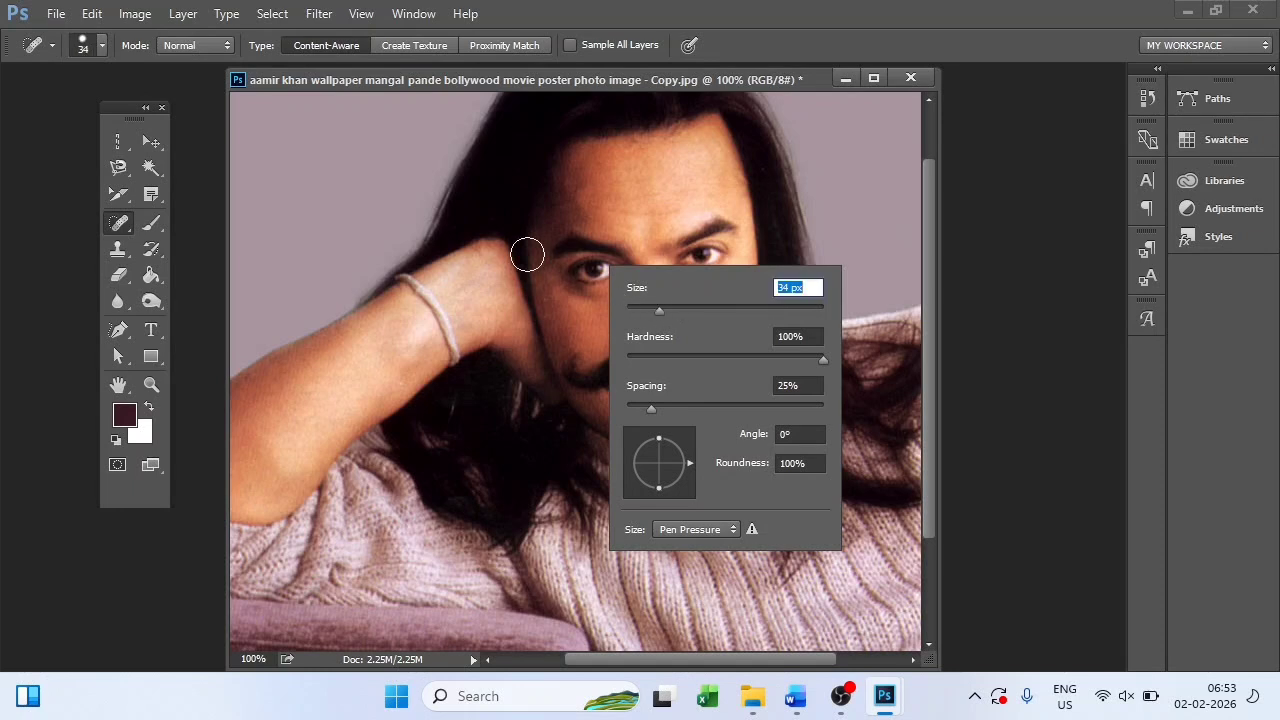
key("Return")
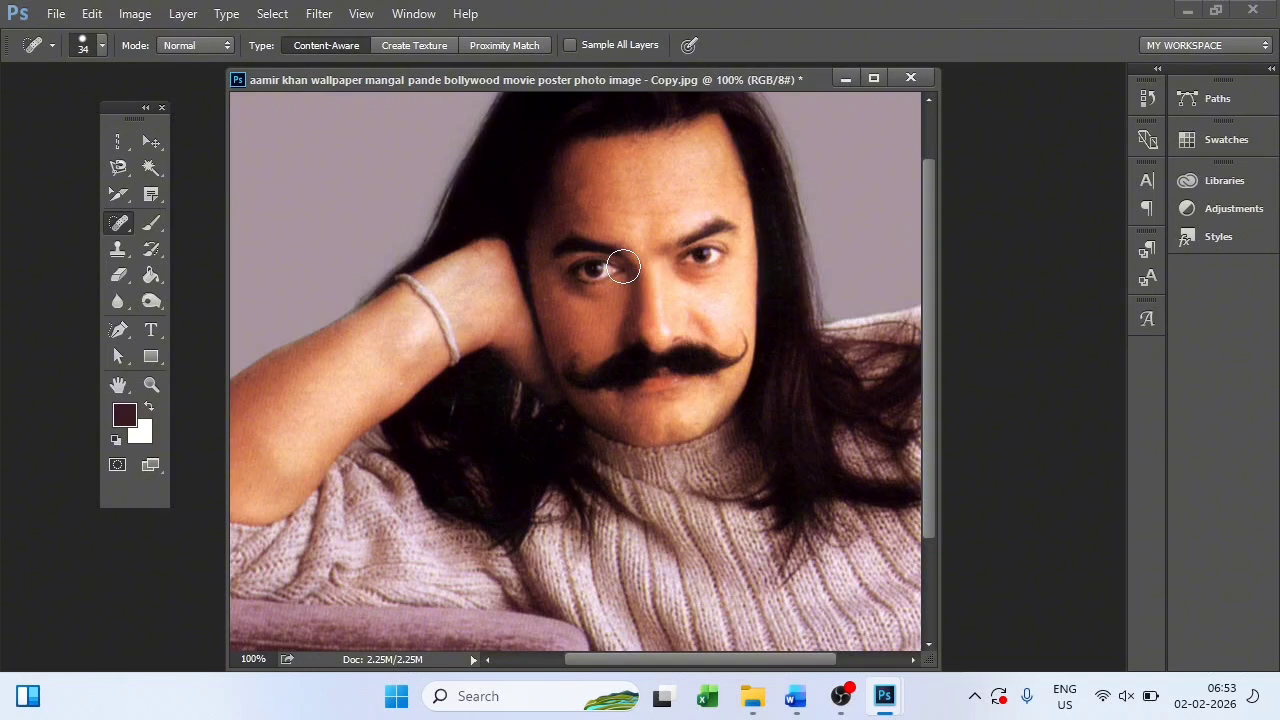
key("bracketright")
key("bracketright")
key("bracketright")
key("bracketright")
key("bracketright")
Step: Try spot healing on the eye nearest the hand, the moustache and the lips, and remove the other eye and eyebrow
left_click(588, 285)
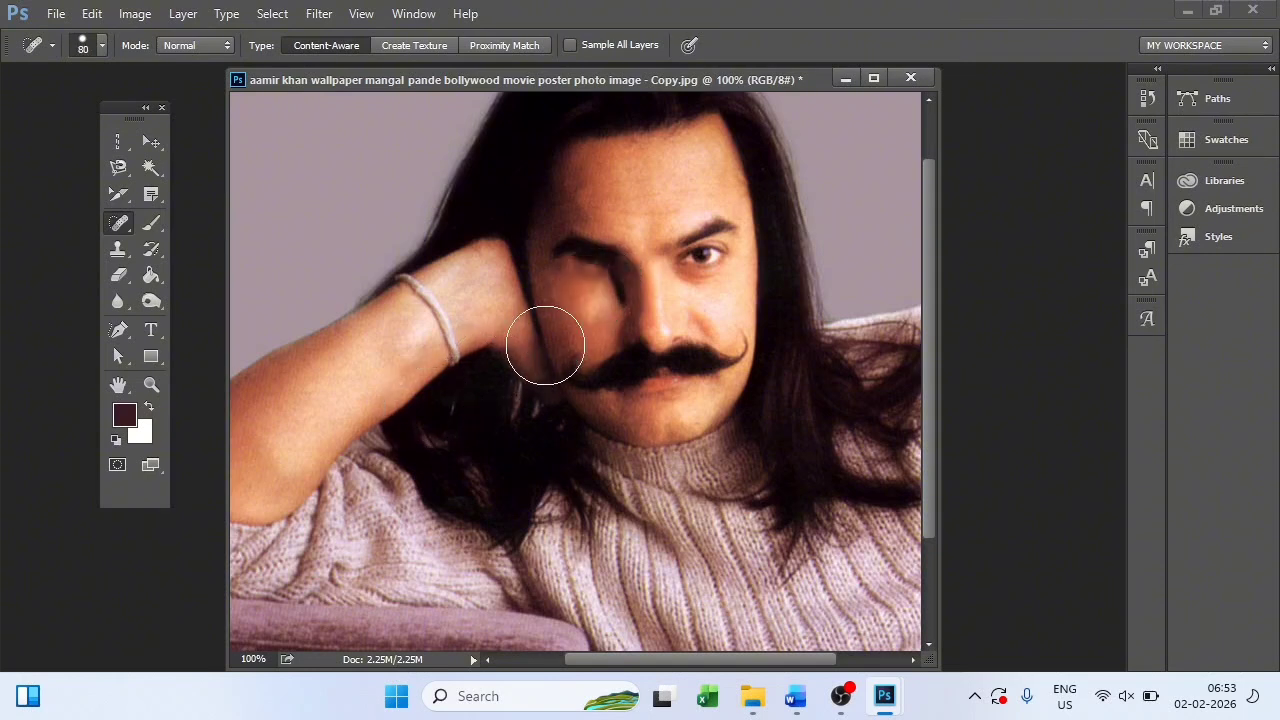
left_click(595, 292)
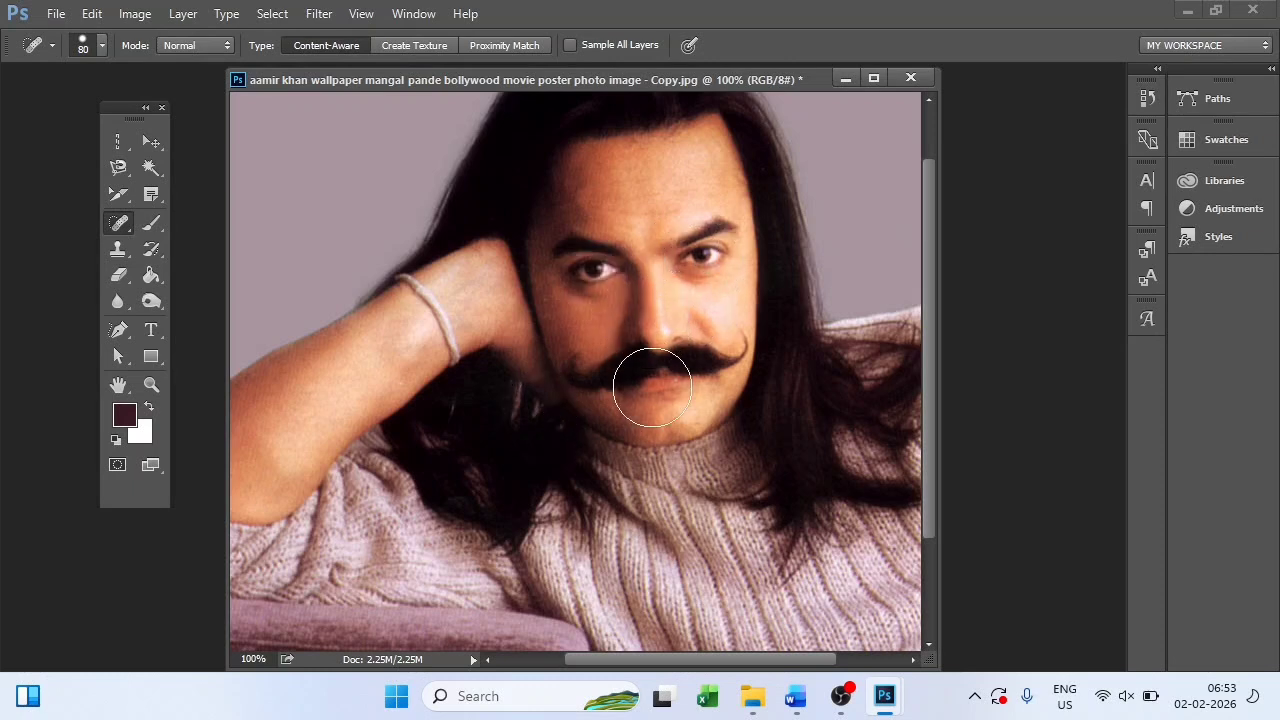
left_click(655, 385)
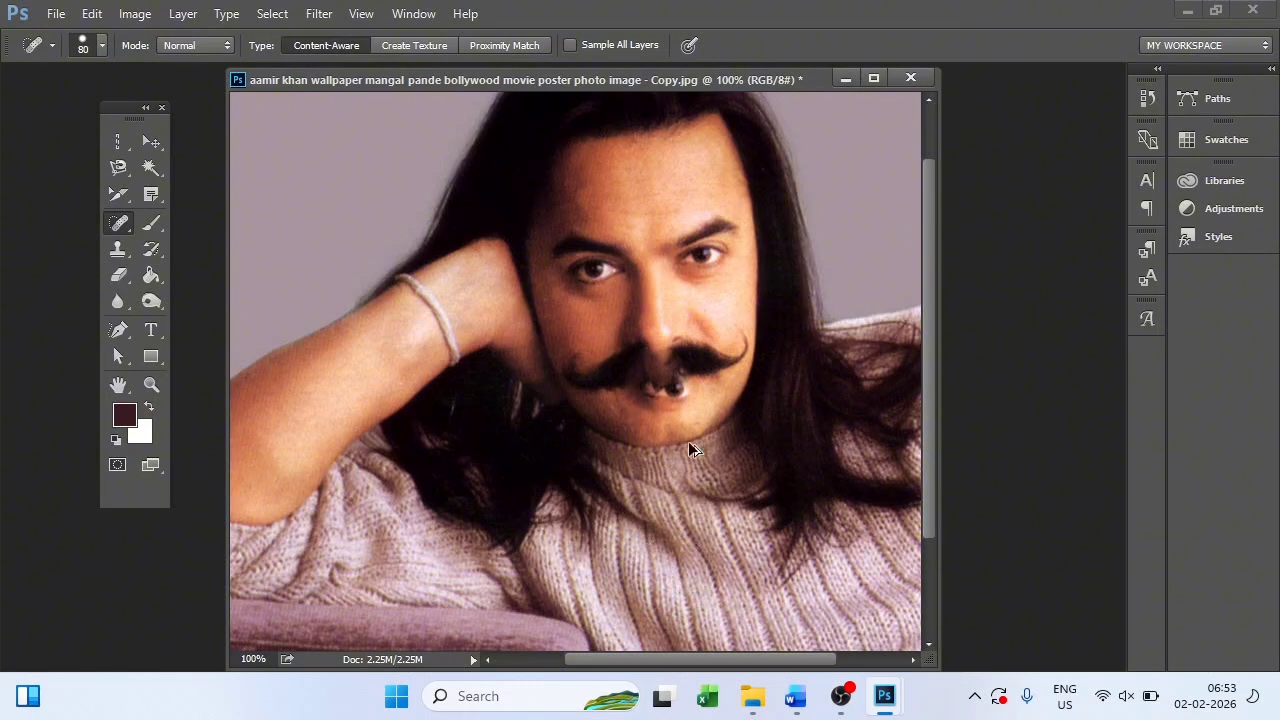
mouse_move(725, 270)
left_mouse_down()
mouse_move(703, 240)
mouse_move(745, 227)
left_mouse_up()
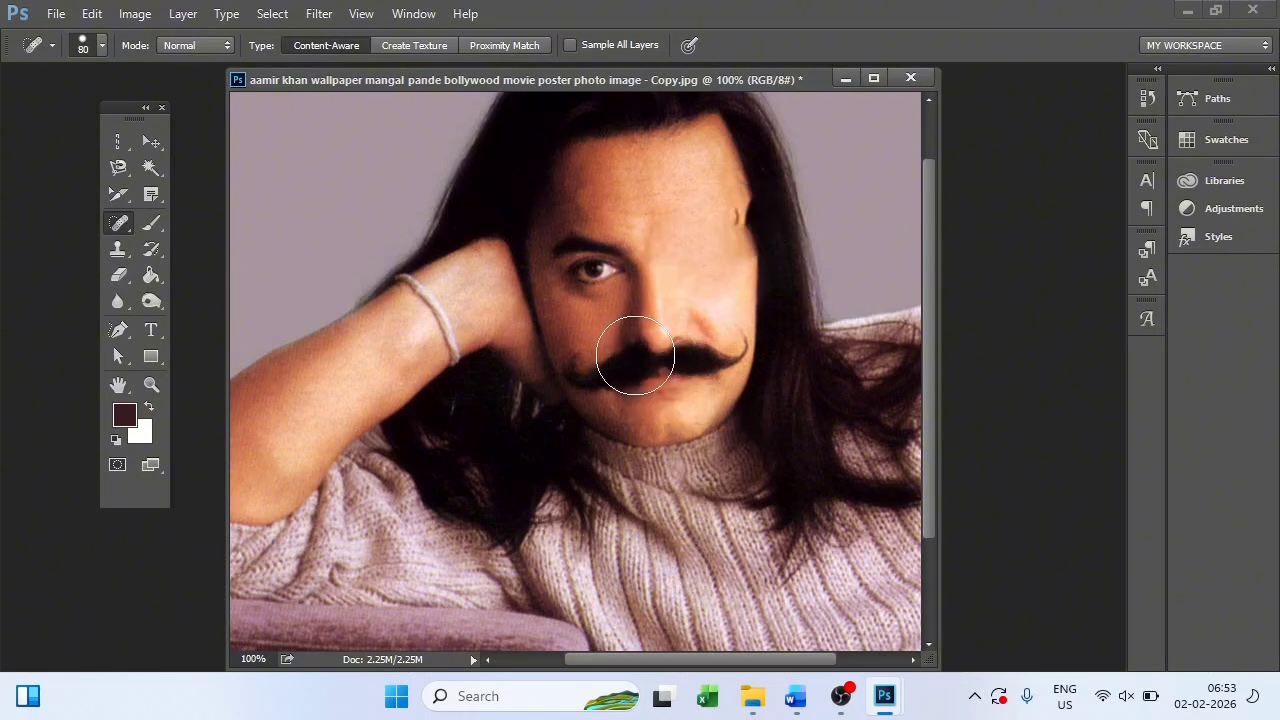
Step: Try spot healing away the eye and eyebrow nearest the hand, and undo all the healing on the face
mouse_move(622, 268)
left_mouse_down()
mouse_move(557, 263)
mouse_move(550, 282)
left_mouse_up()
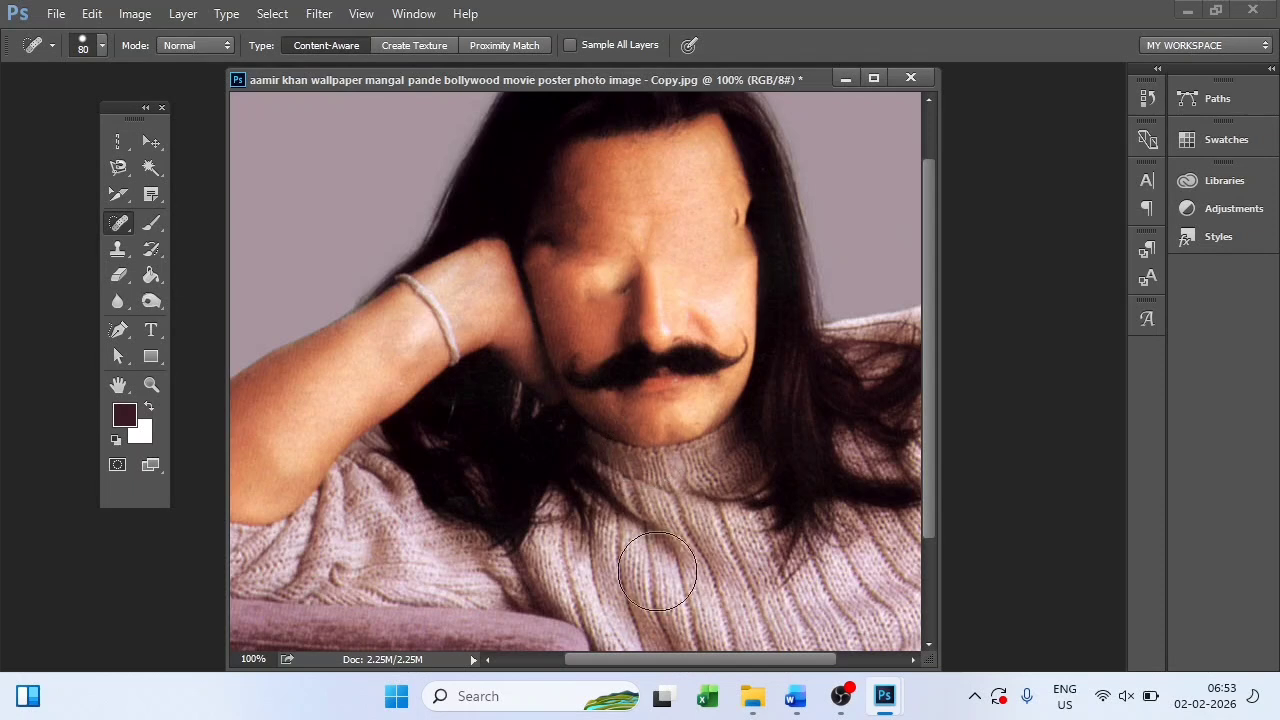
key("ctrl+z")
key("ctrl+alt+z")
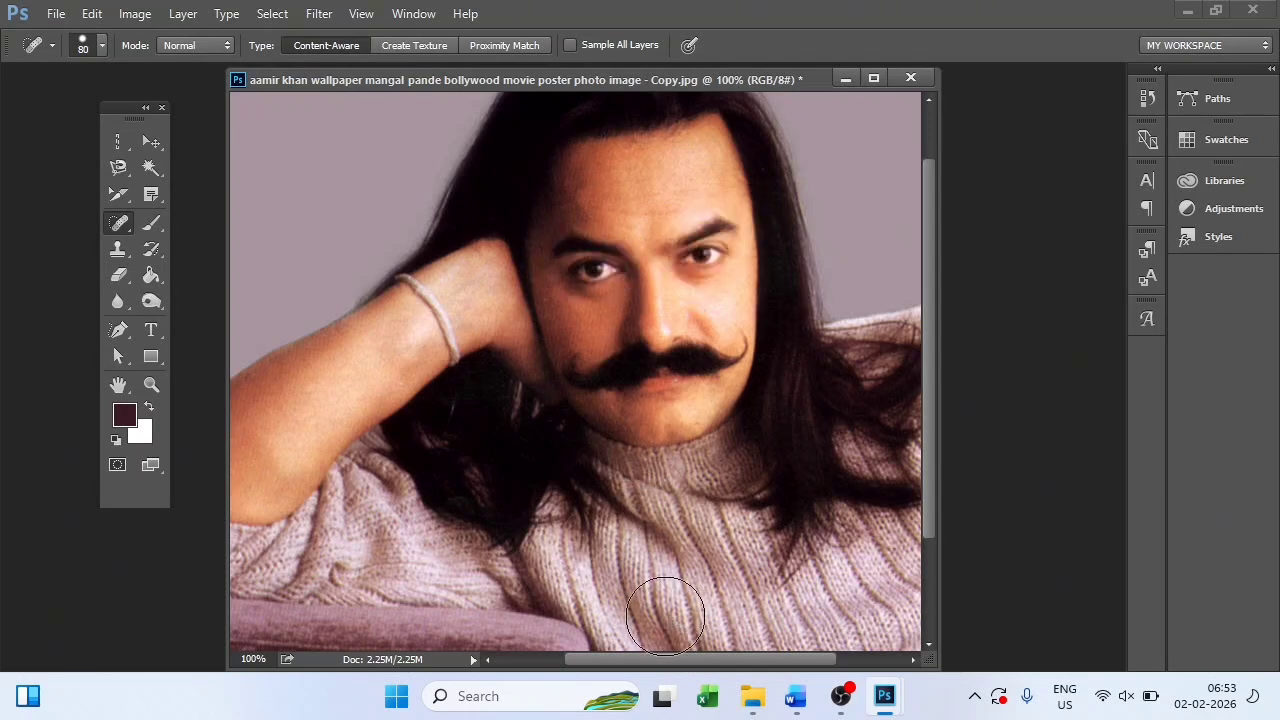
Step: Switch to the Healing Brush Tool and set its size to 69 px
right_click(122, 222)
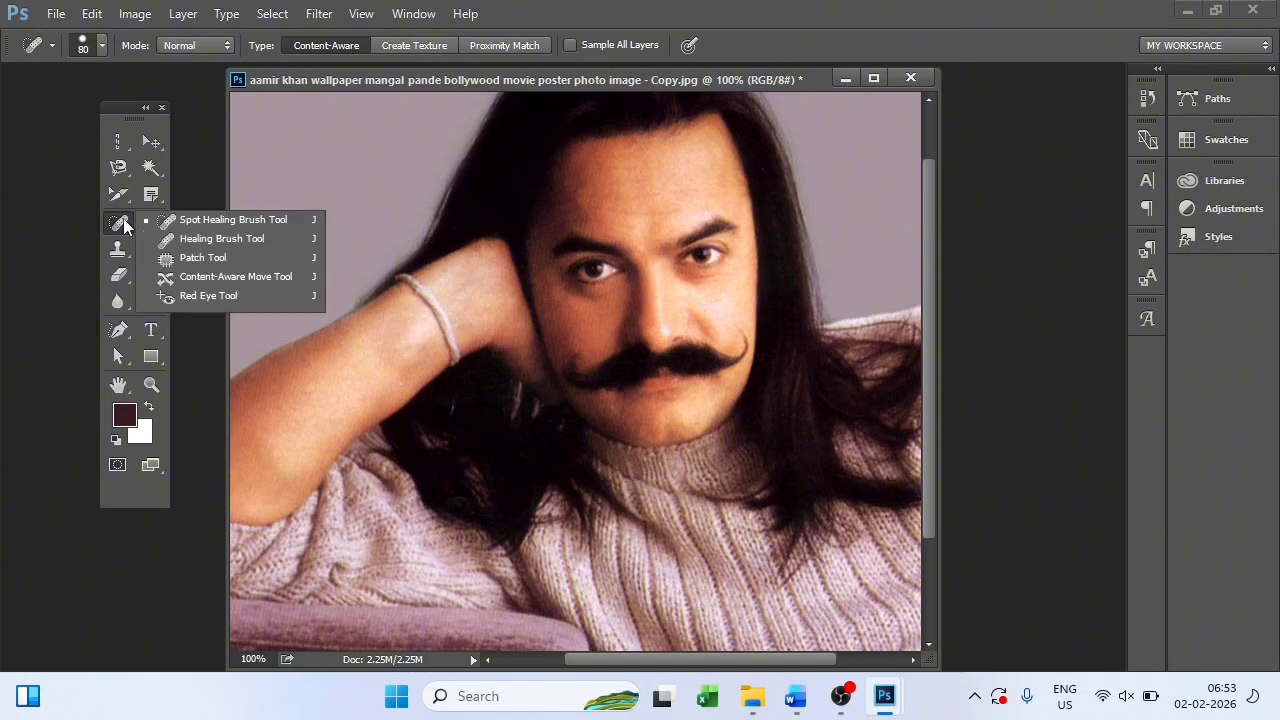
left_click(244, 244)
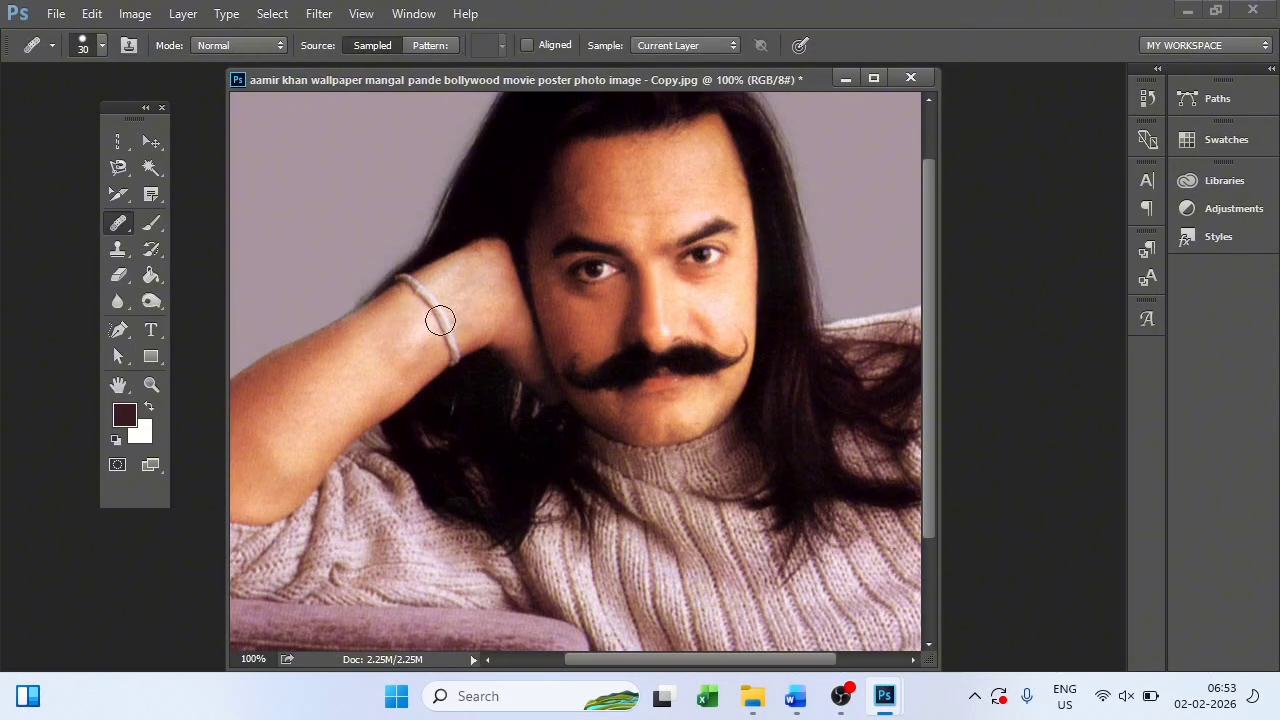
right_click(505, 301)
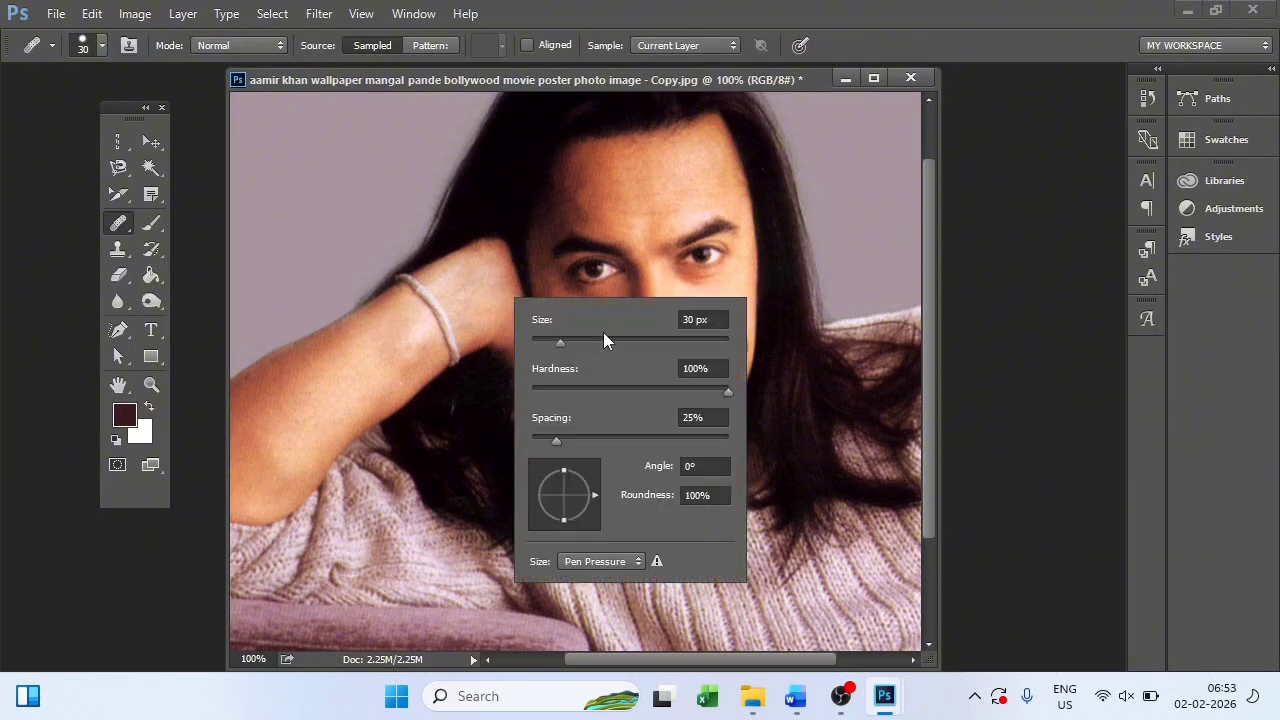
left_click(599, 341)
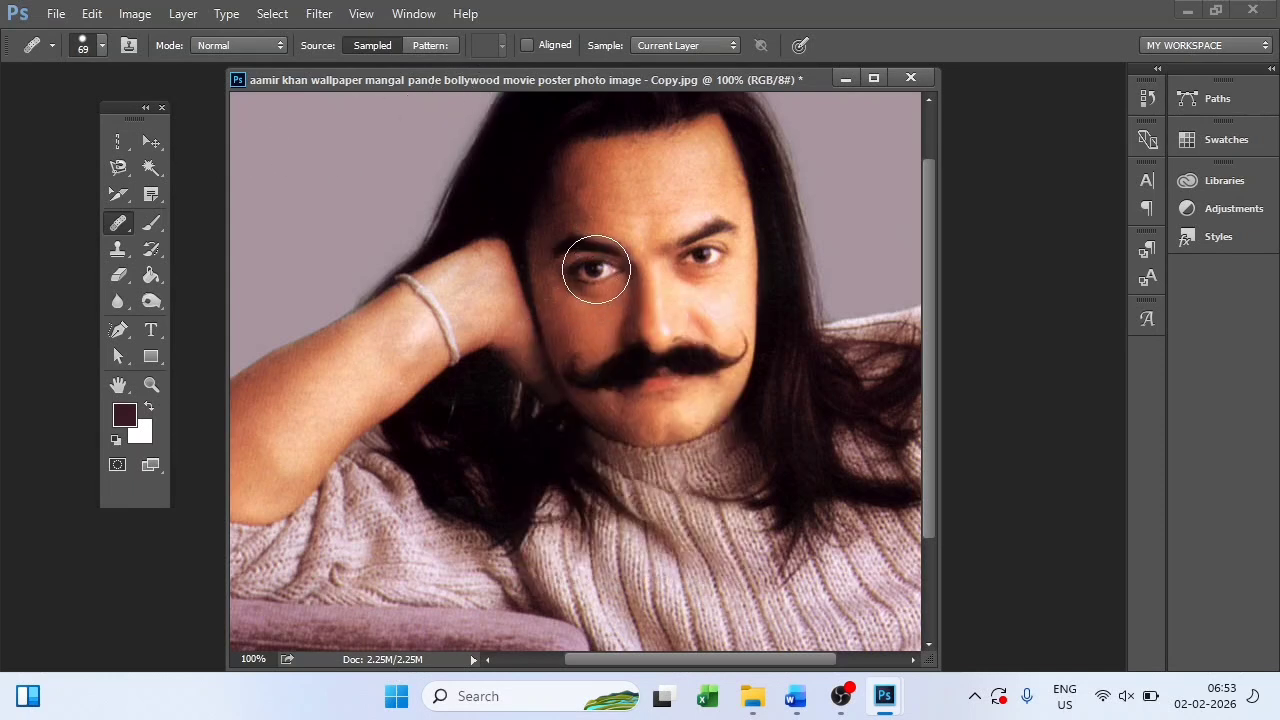
Step: Sample the eye nearest the hand as the healing source and paint a copy of it onto the middle of the forehead
left_click(596, 272)
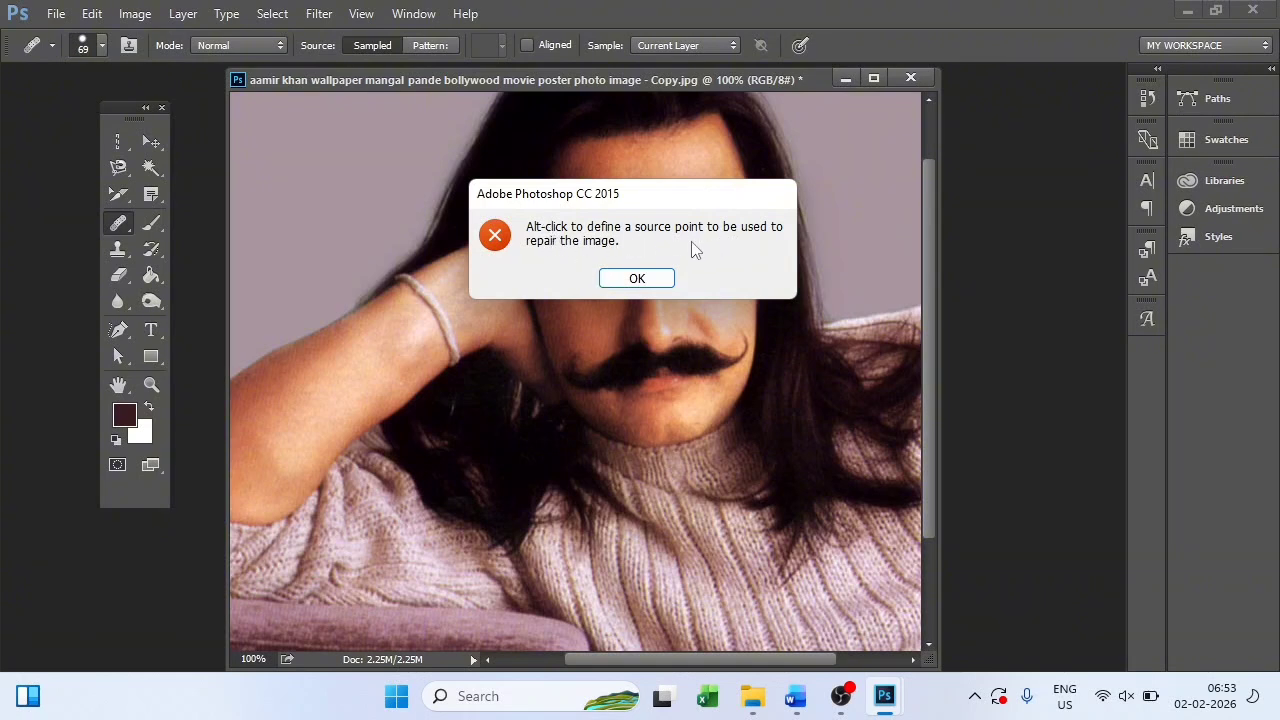
left_click(645, 281)
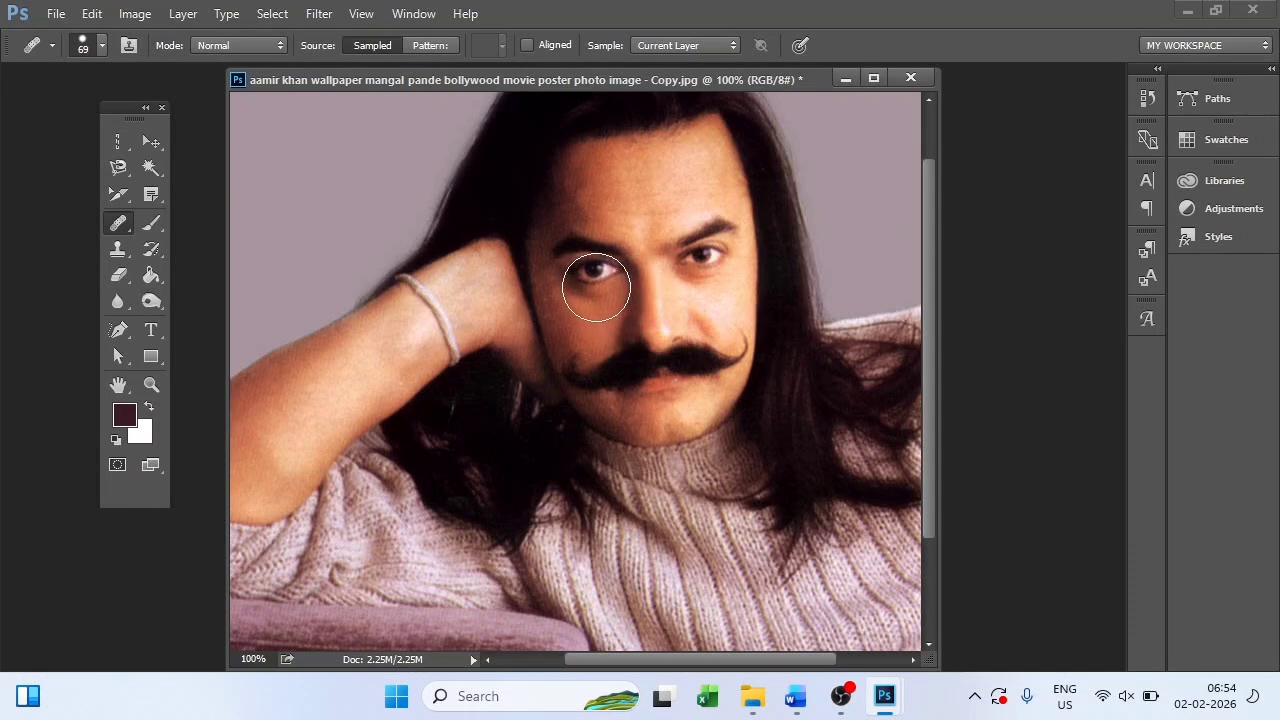
left_click(596, 271, "alt")
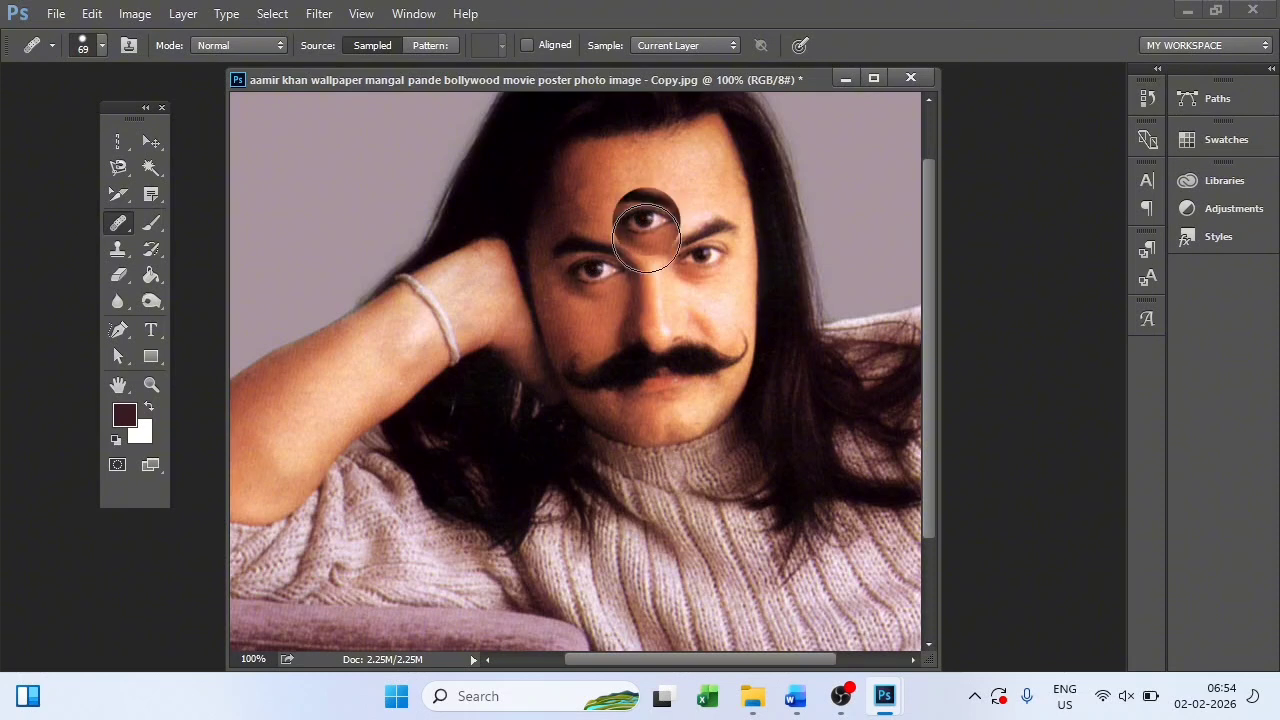
left_click(645, 197)
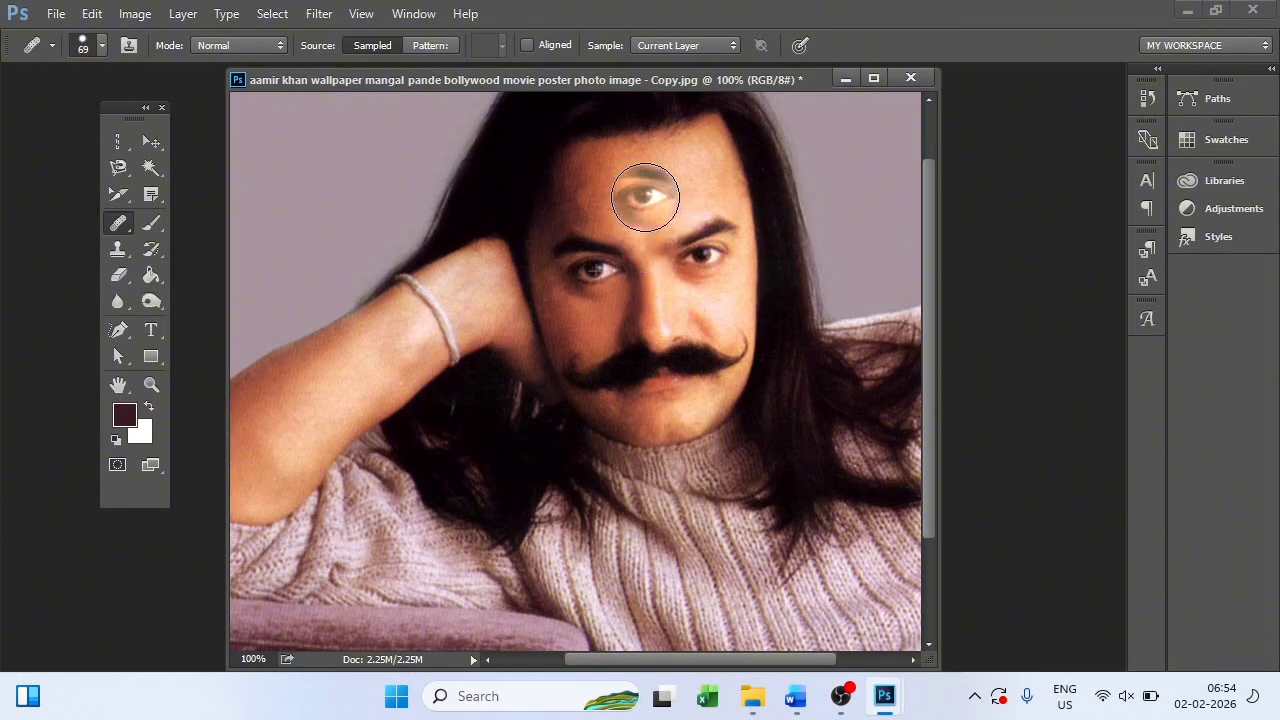
left_click(472, 229)
key("ctrl+z")
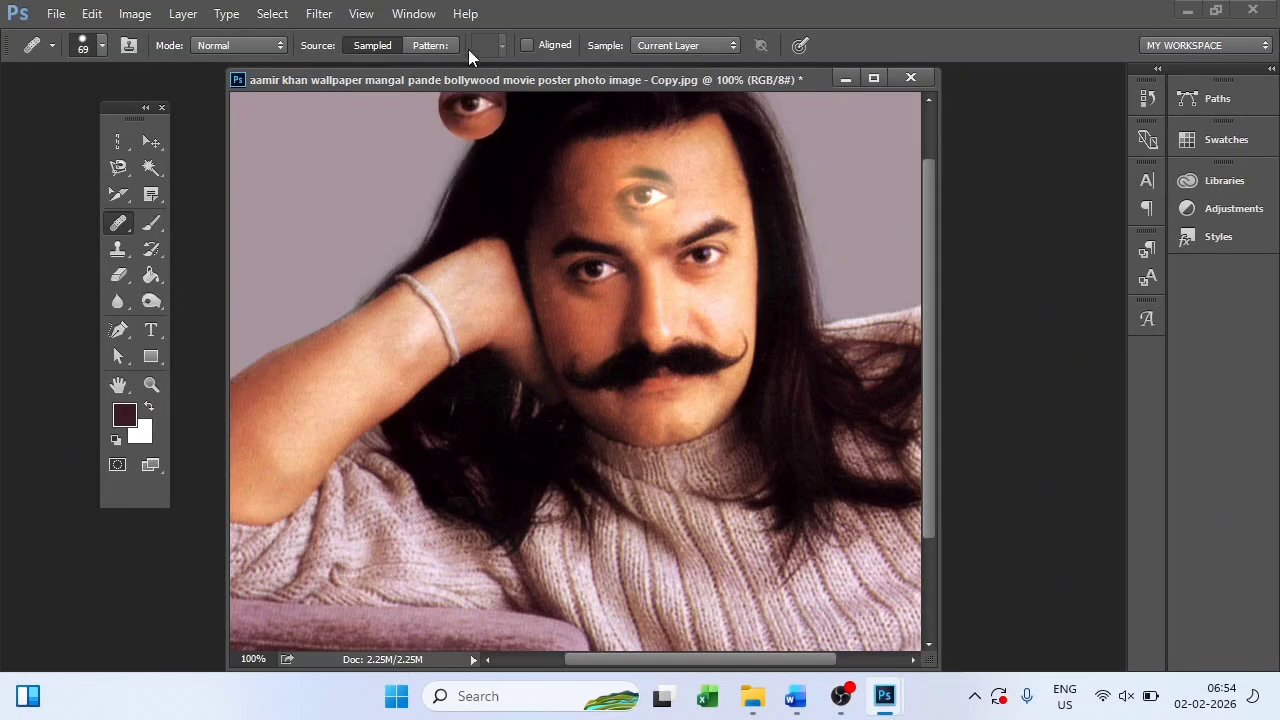
Step: Undo the forehead eye, then try healing the eye nearest the hand with the diagonal-line pattern in Replace mode
left_click(431, 45)
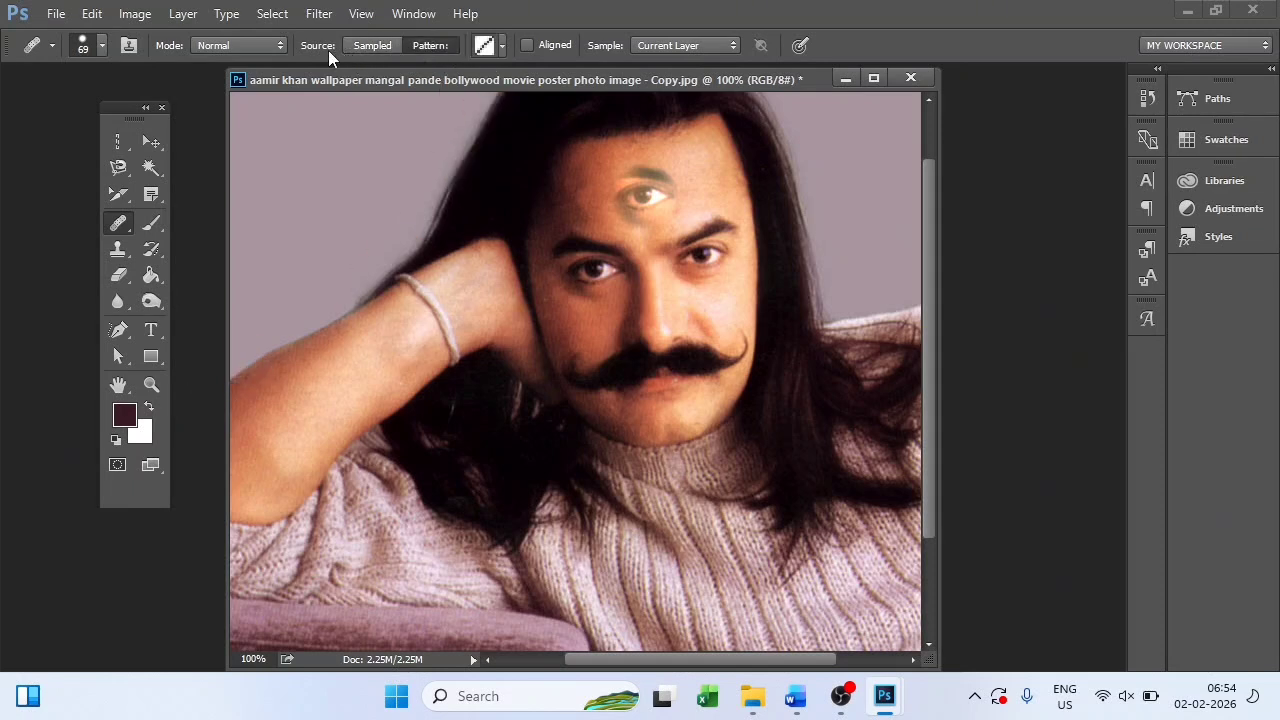
left_click(268, 45)
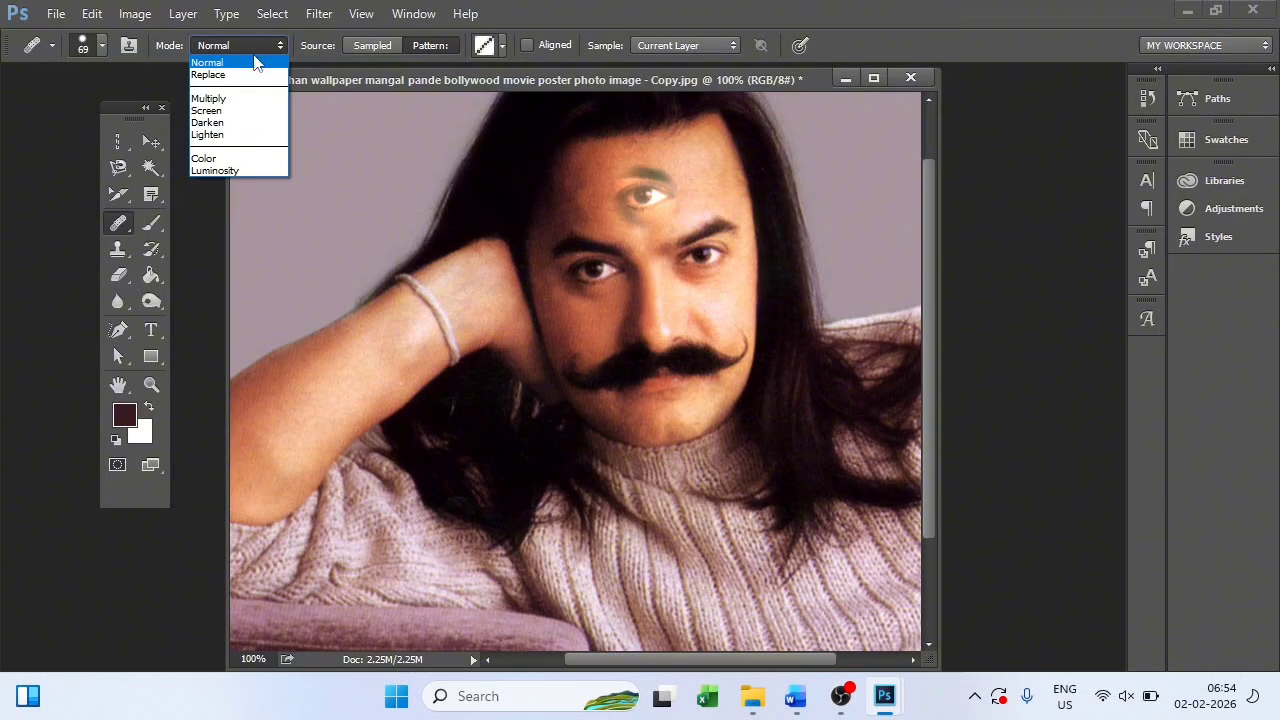
left_click(237, 75)
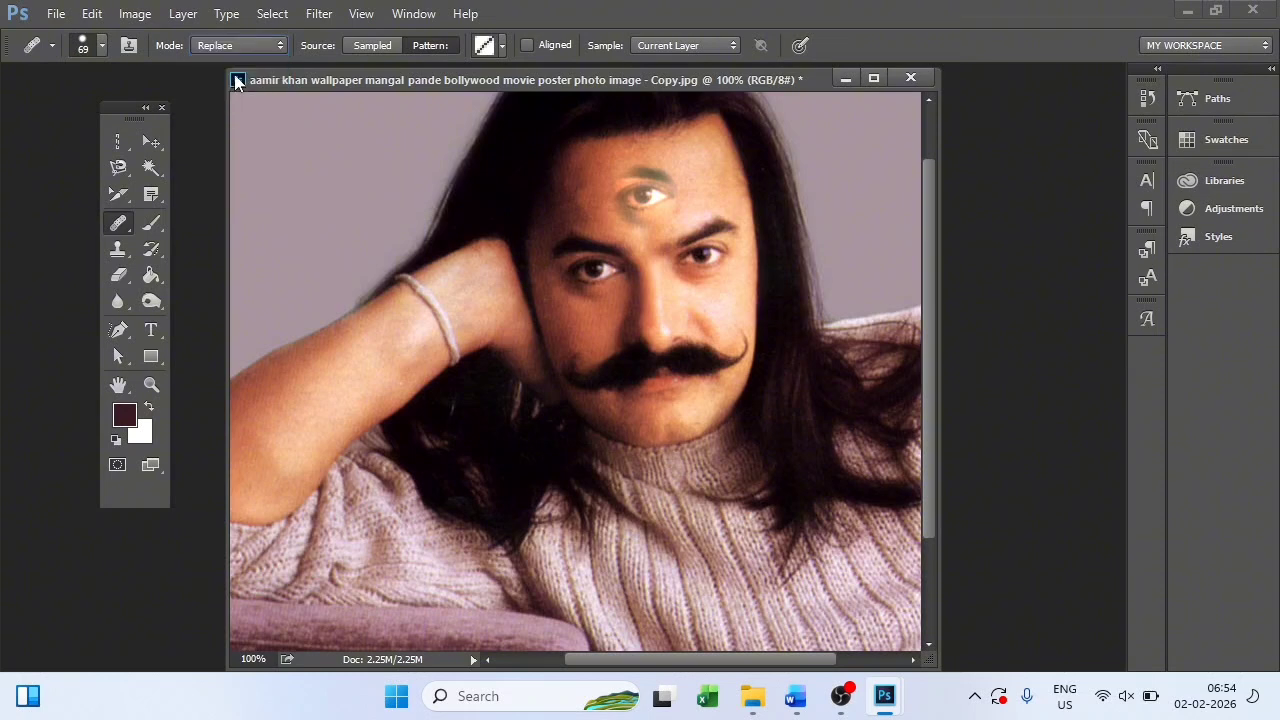
key("ctrl+z")
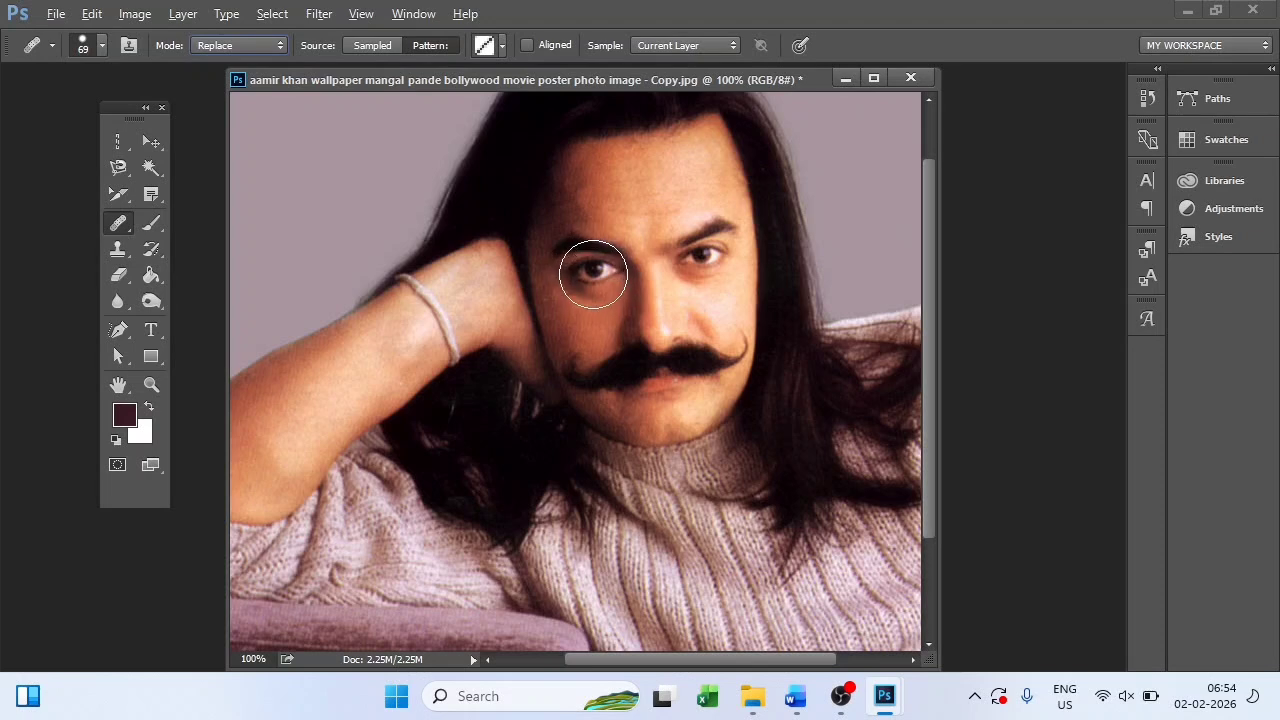
left_click(593, 273)
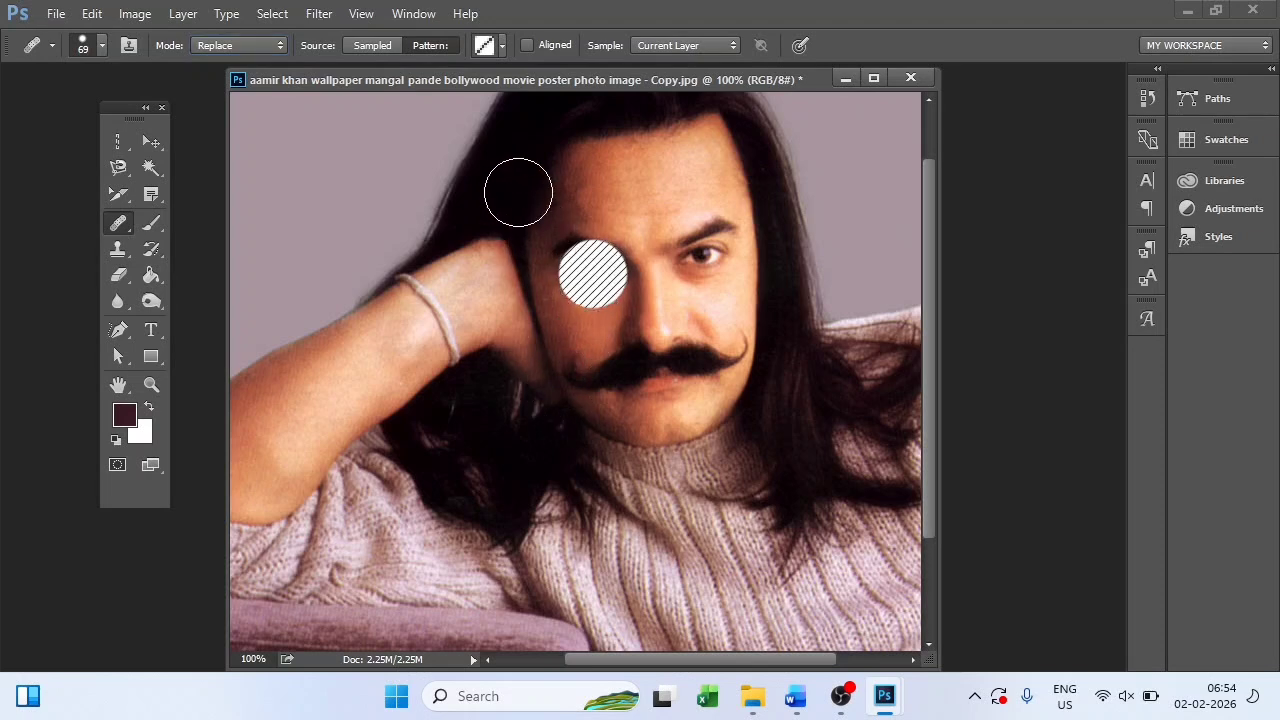
key("ctrl+z")
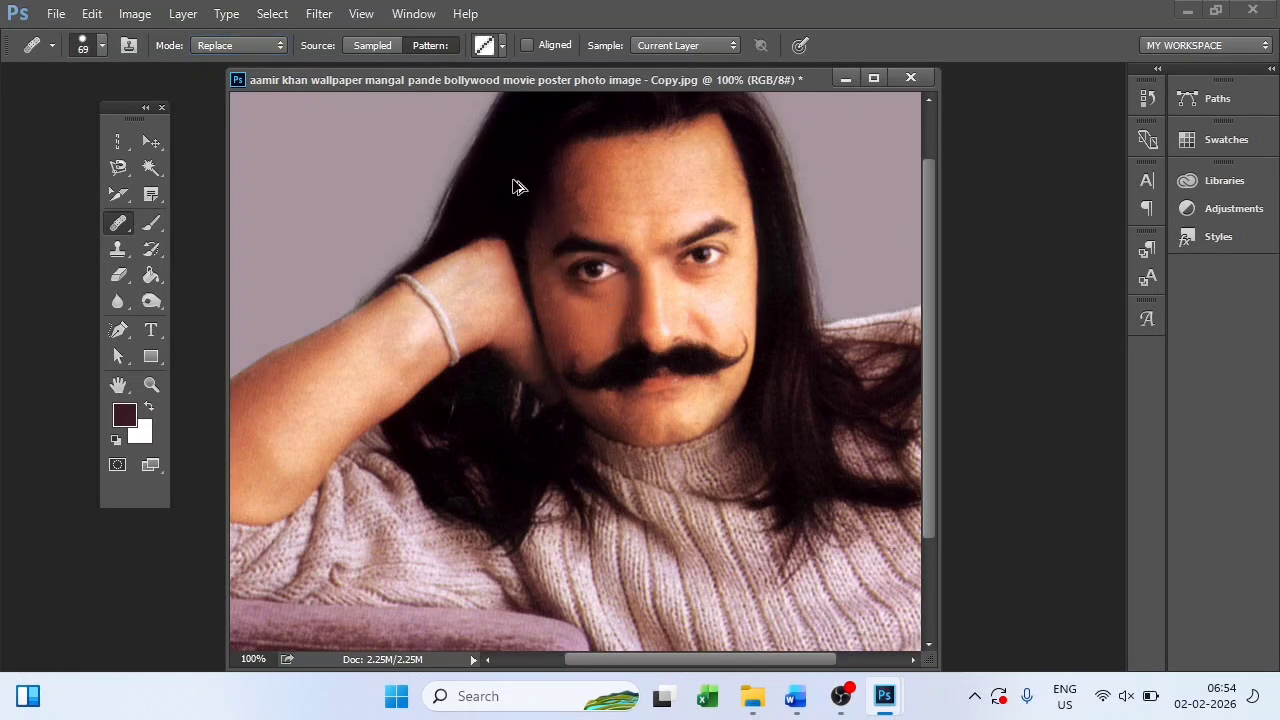
Step: Choose a plain white pattern in Normal mode, try it on the eye nearest the hand, and undo the stroke
left_click(500, 45)
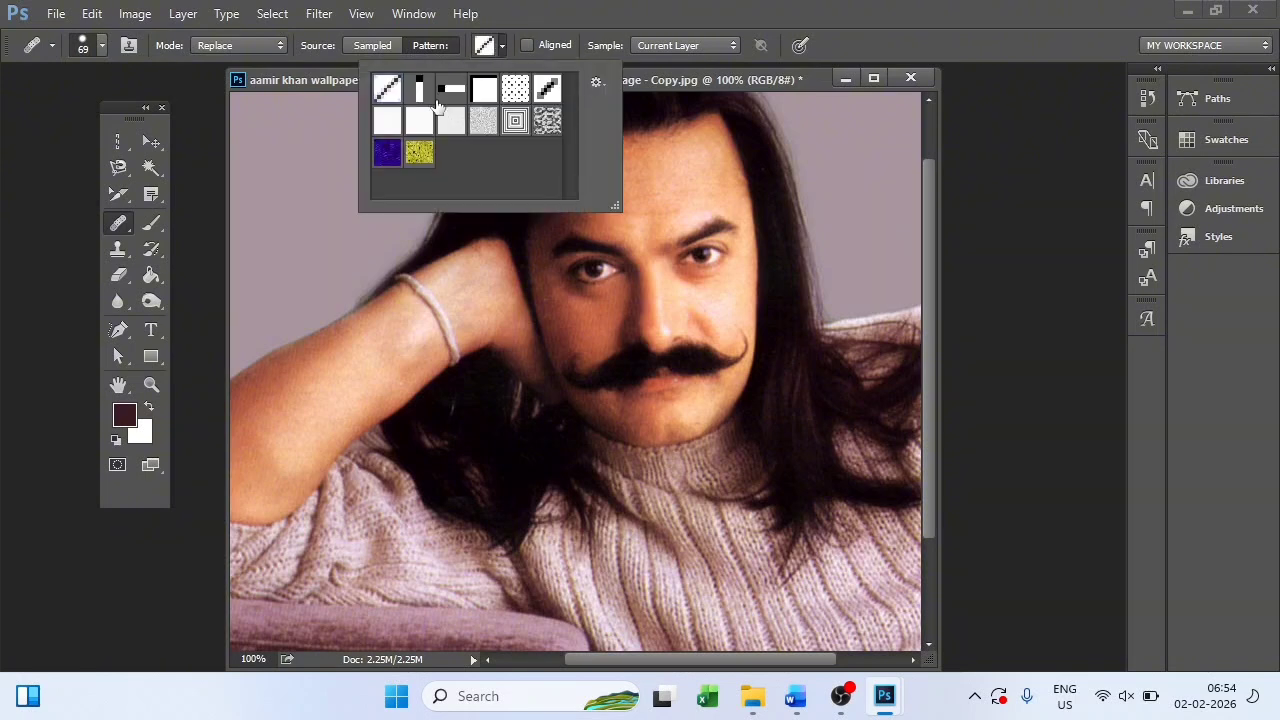
left_click(392, 128)
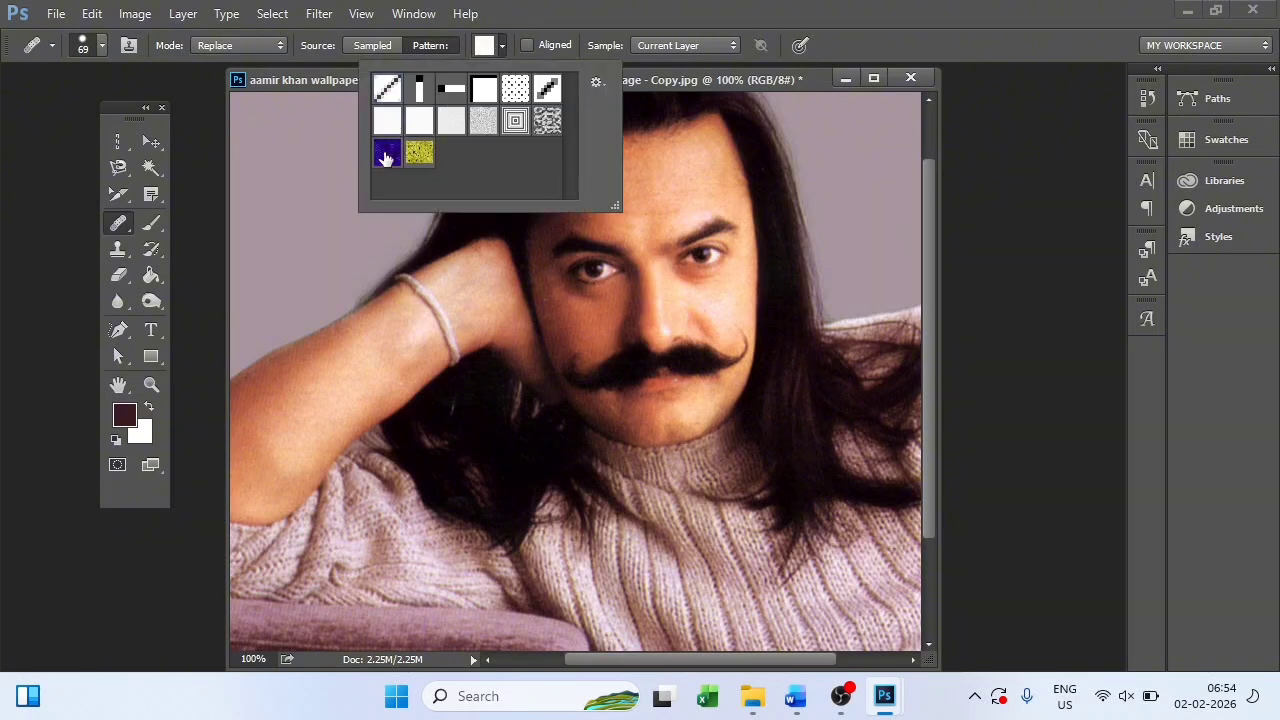
left_click(234, 44)
left_click(266, 72)
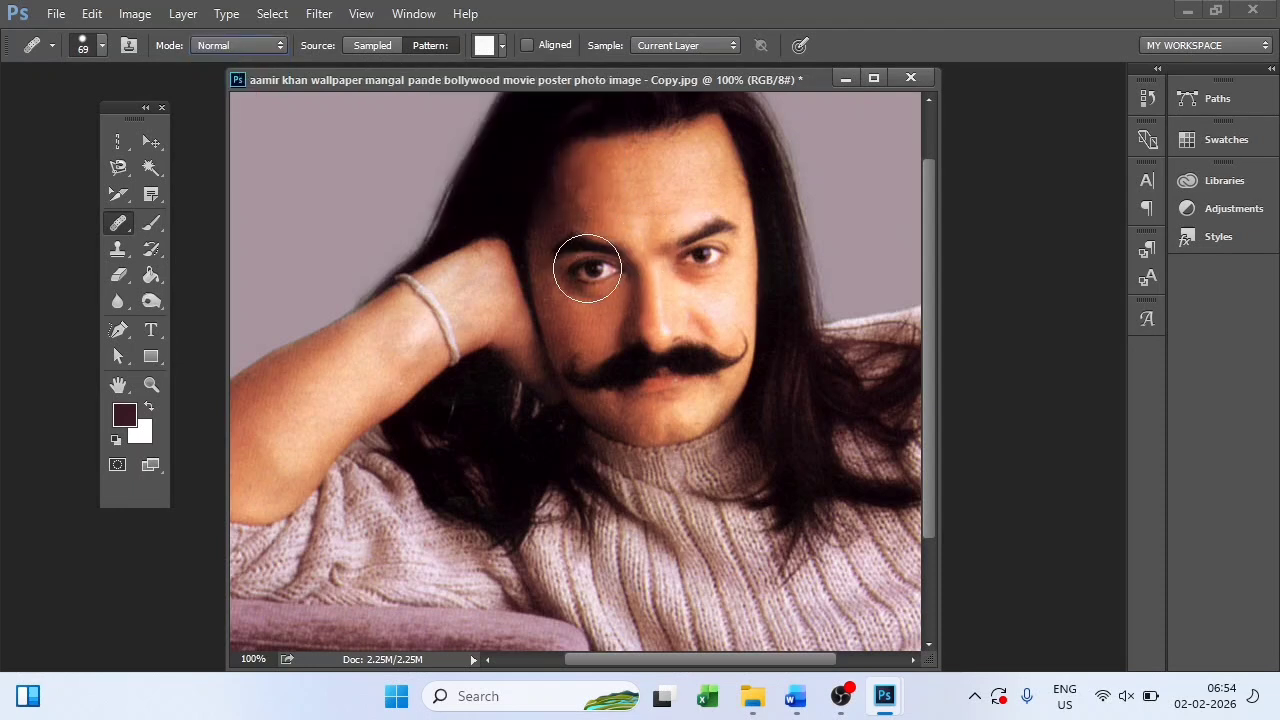
left_click_drag(587, 268, 590, 273)
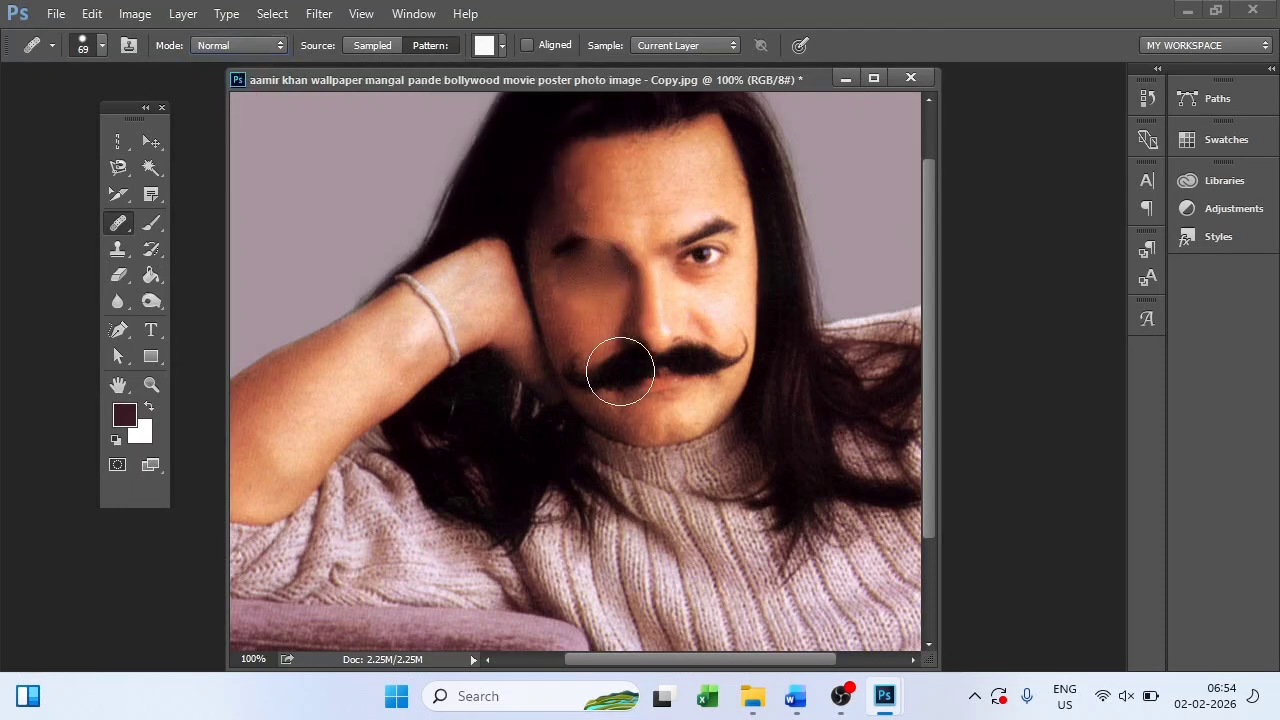
key("ctrl+z")
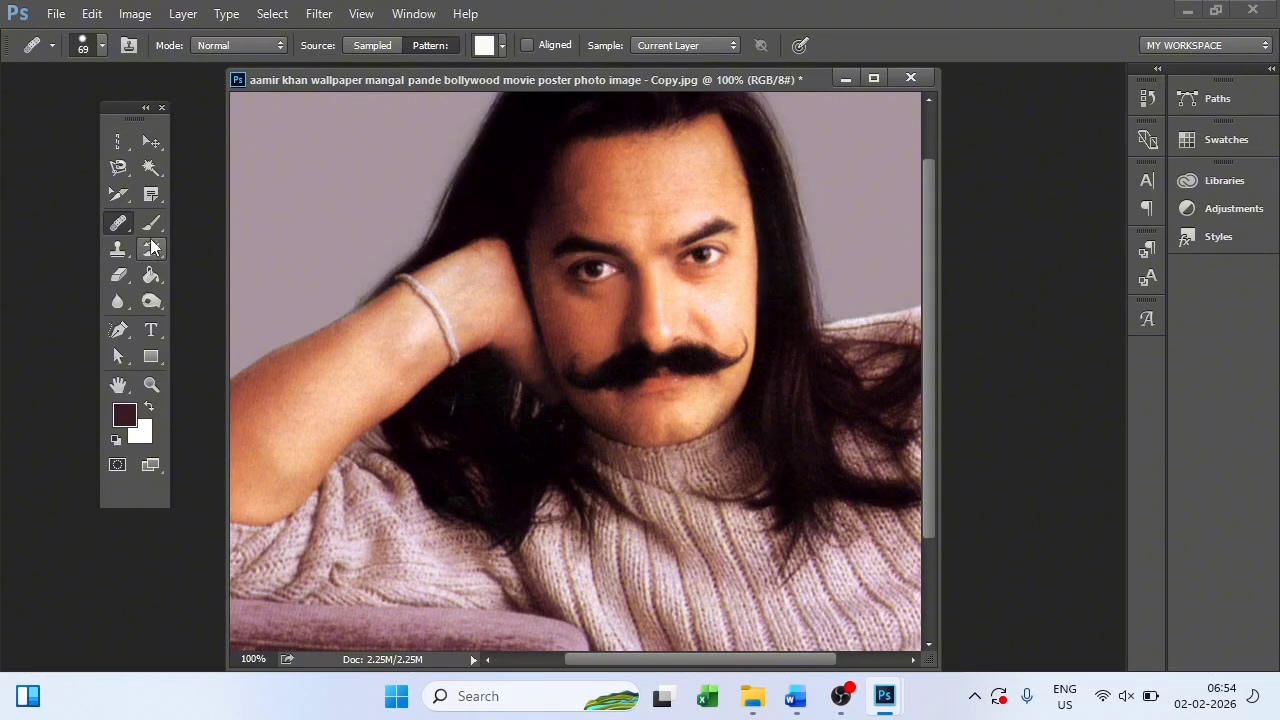
Step: Set the healing source back to Sampled, sample the eye nearest the hand, and paint several copies across the forehead
right_click(126, 231)
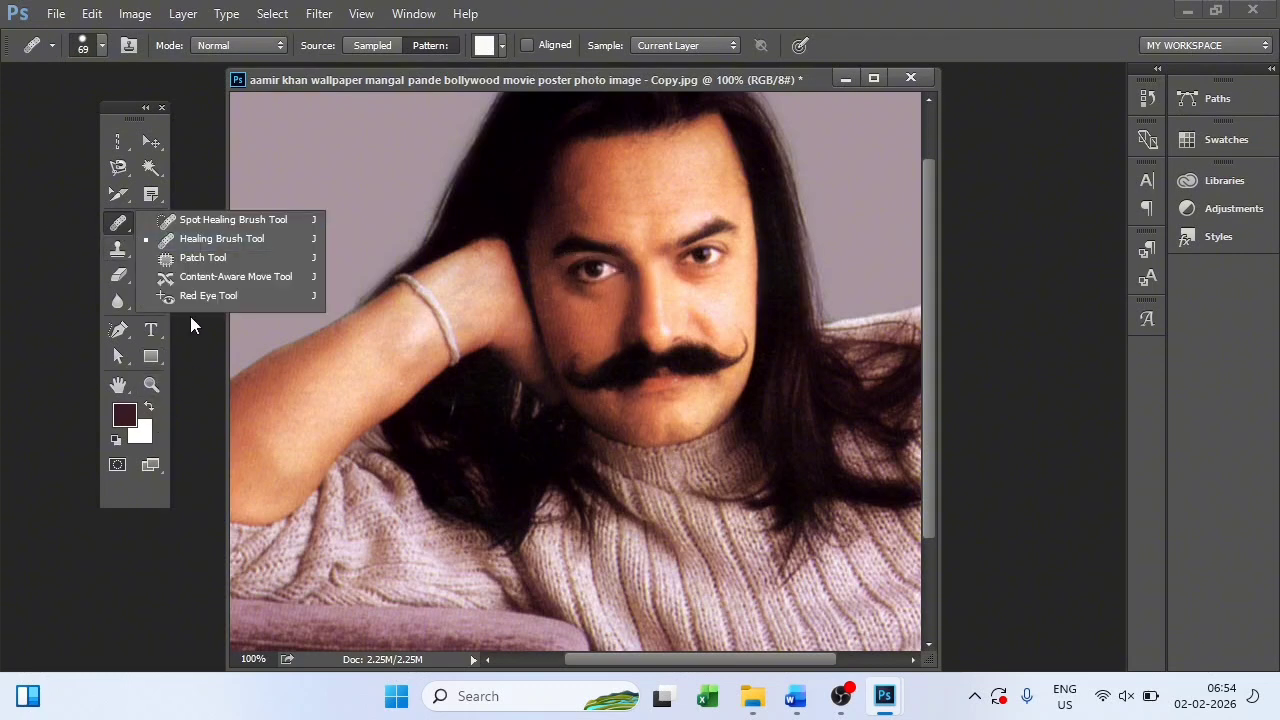
left_click(206, 246)
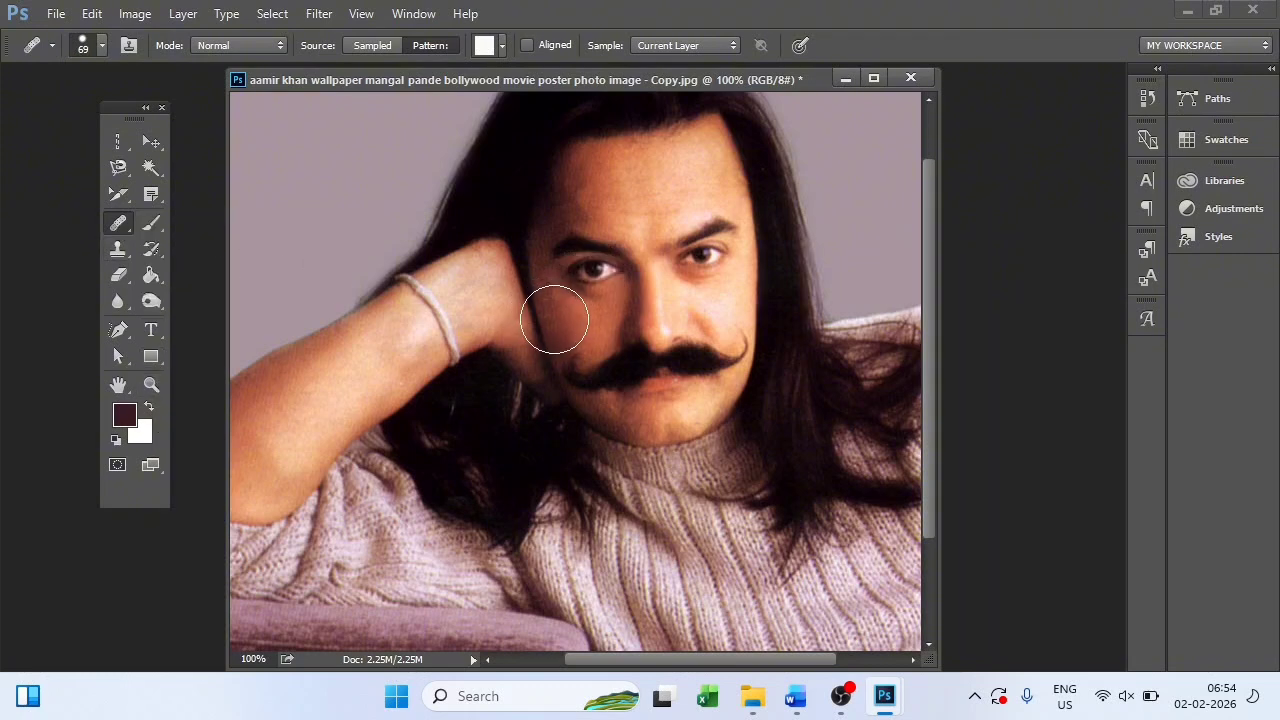
left_click(380, 47)
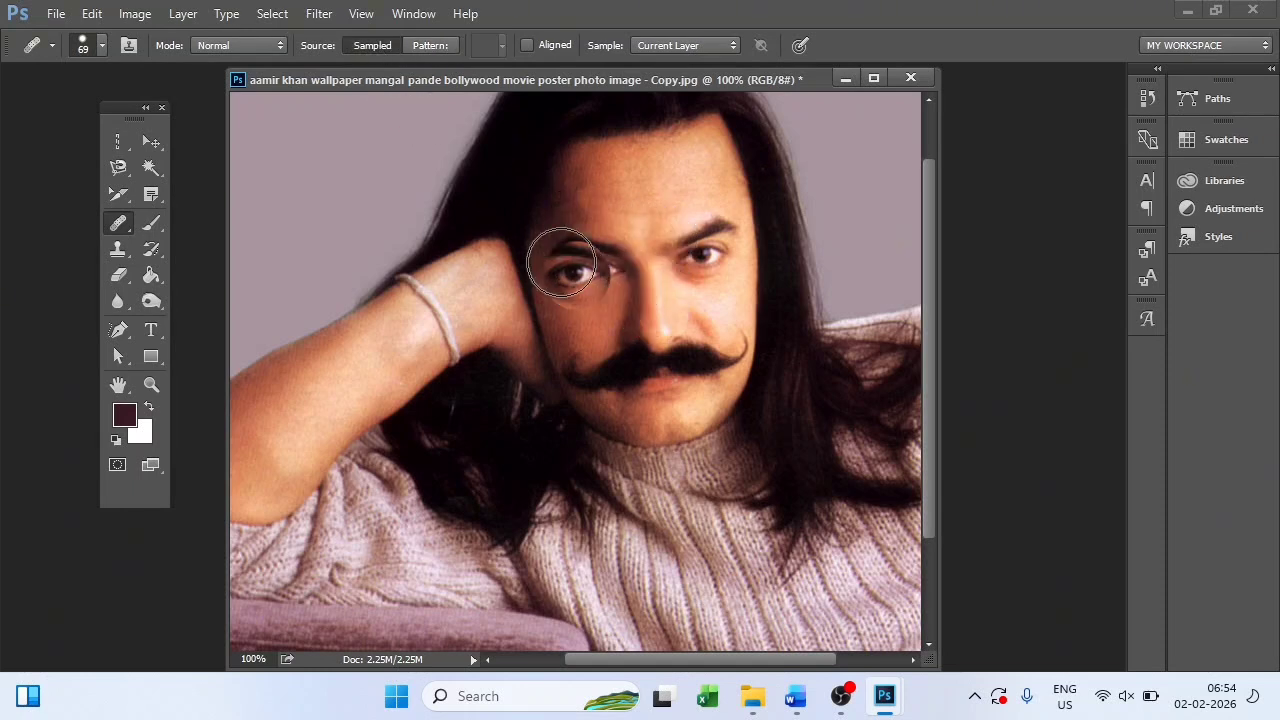
left_click(595, 270, "alt")
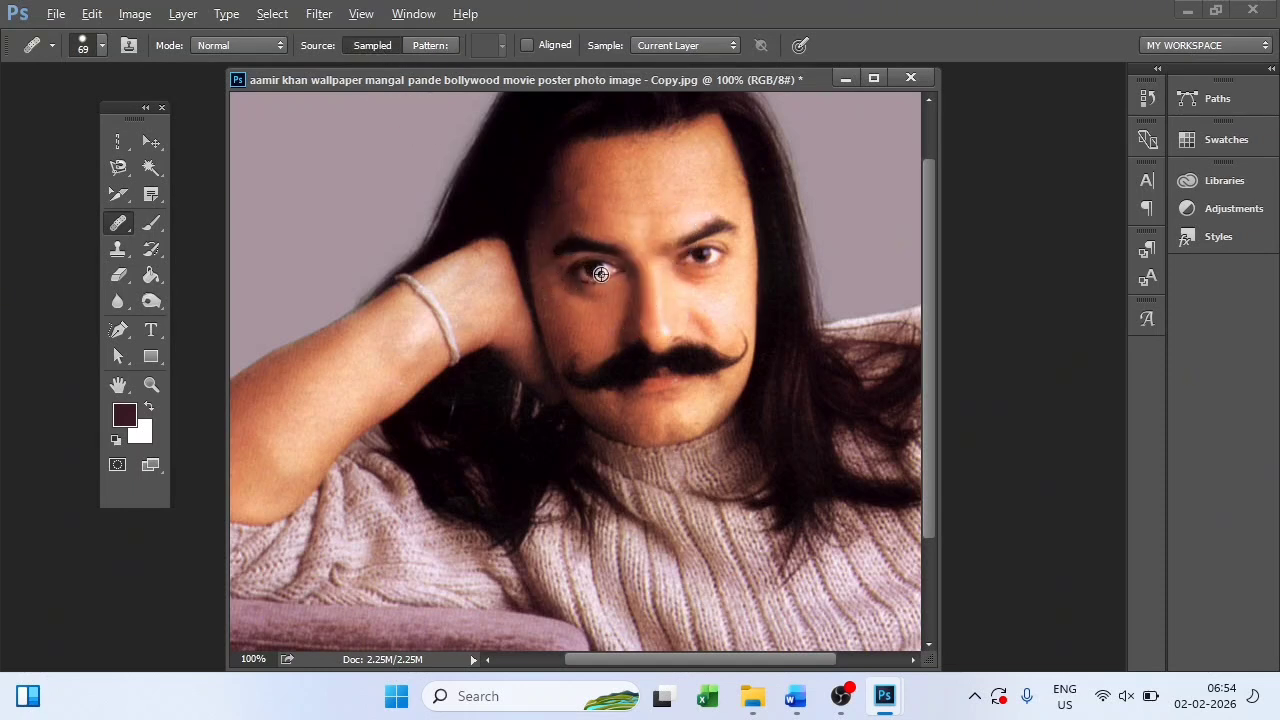
left_click(638, 203)
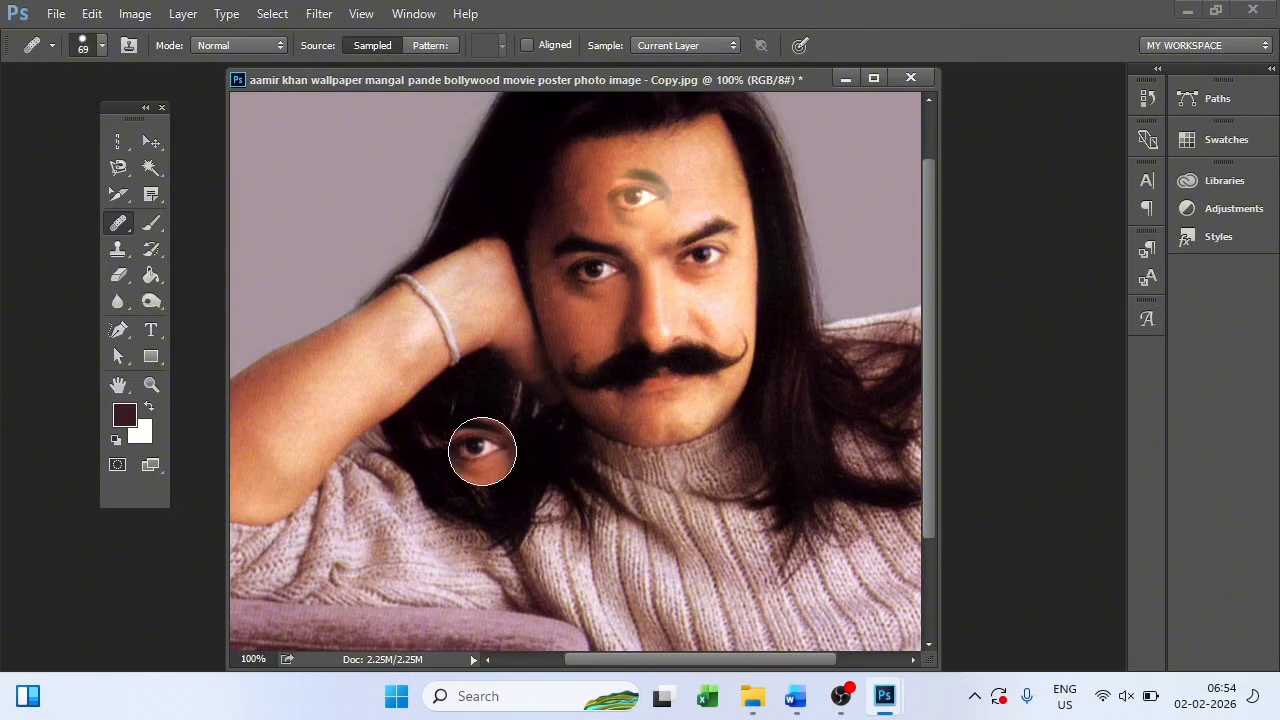
left_click(560, 192)
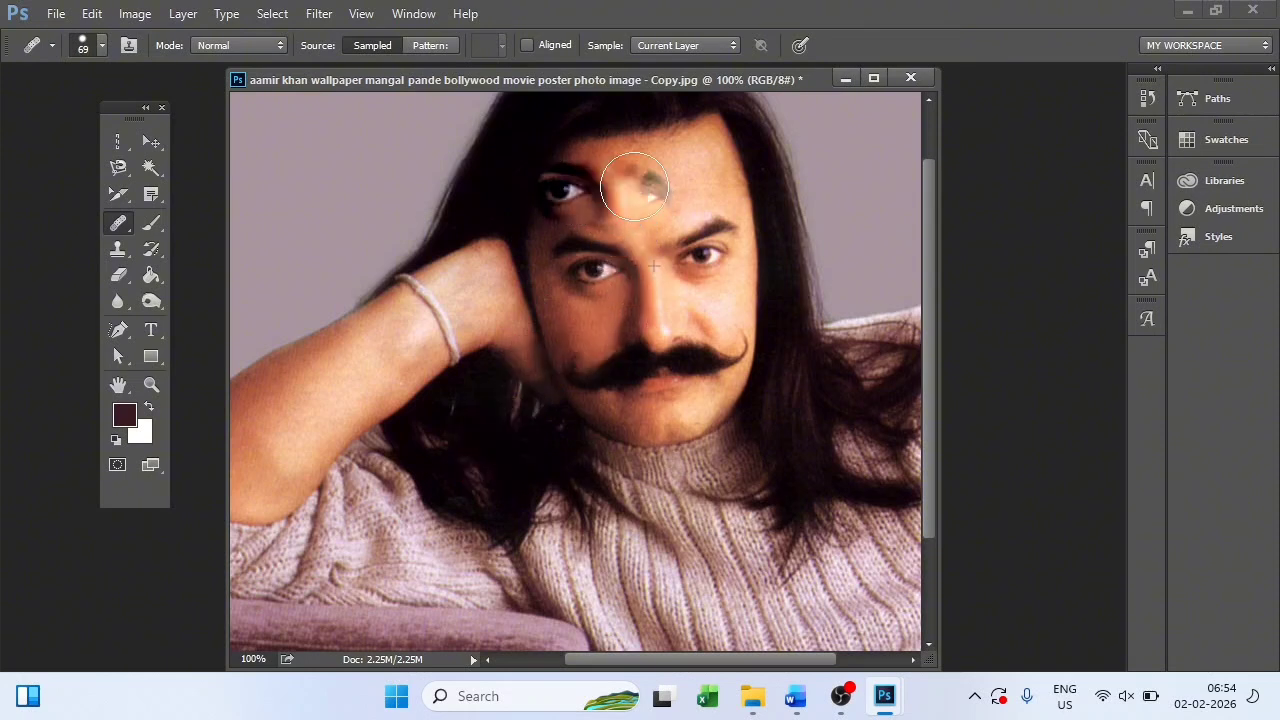
left_click_drag(676, 168, 732, 168)
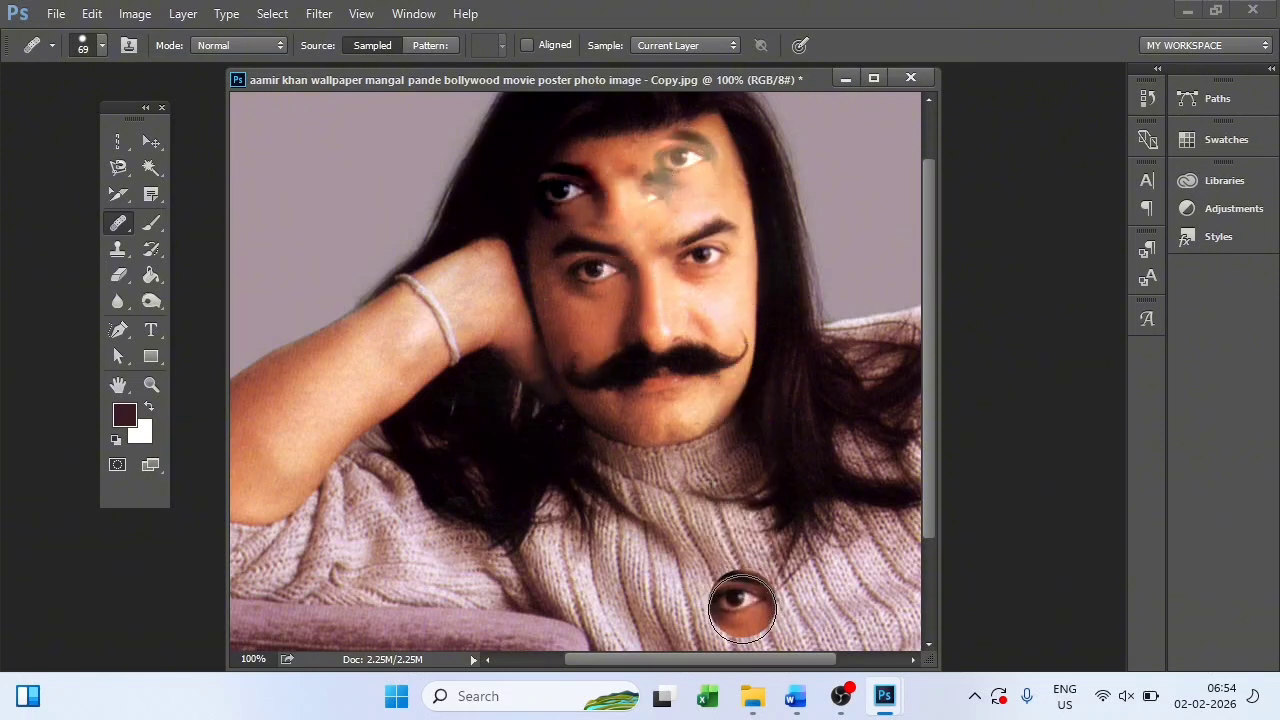
Step: Undo all the healed eye copies on the forehead
key("ctrl+alt+z")
key("ctrl+alt+z")
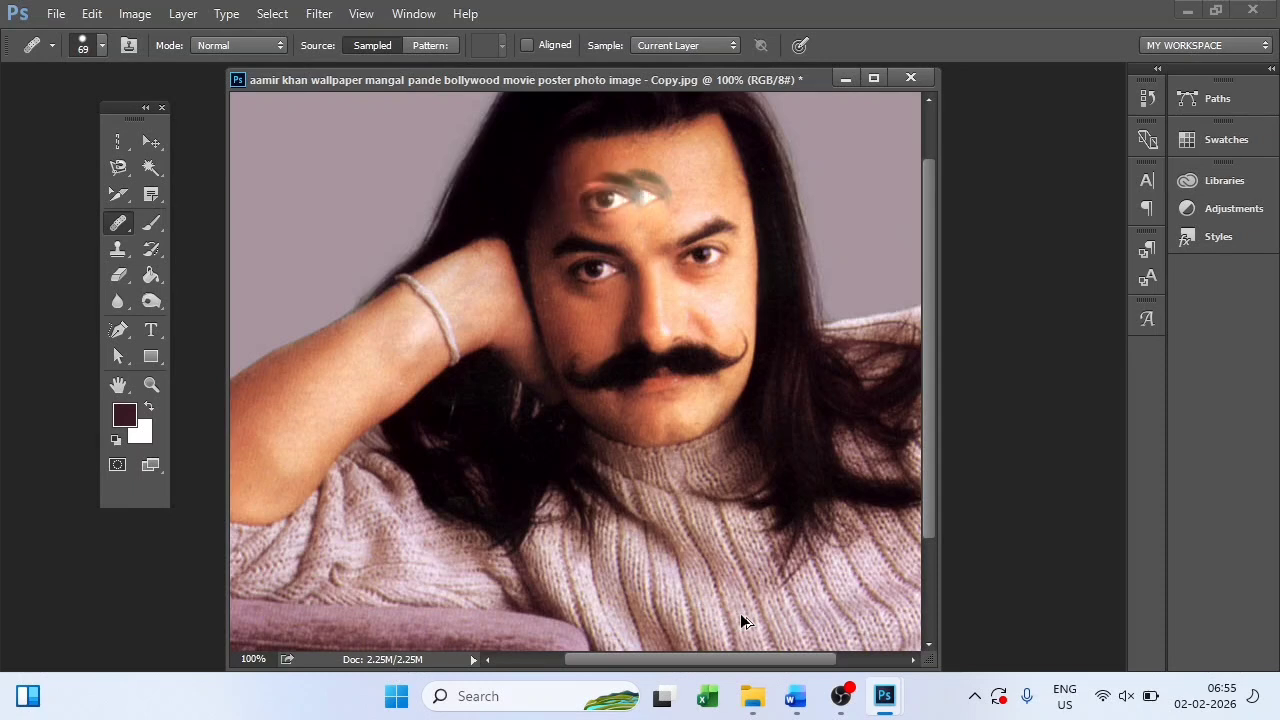
key("ctrl+alt+z")
key("ctrl+alt+z")
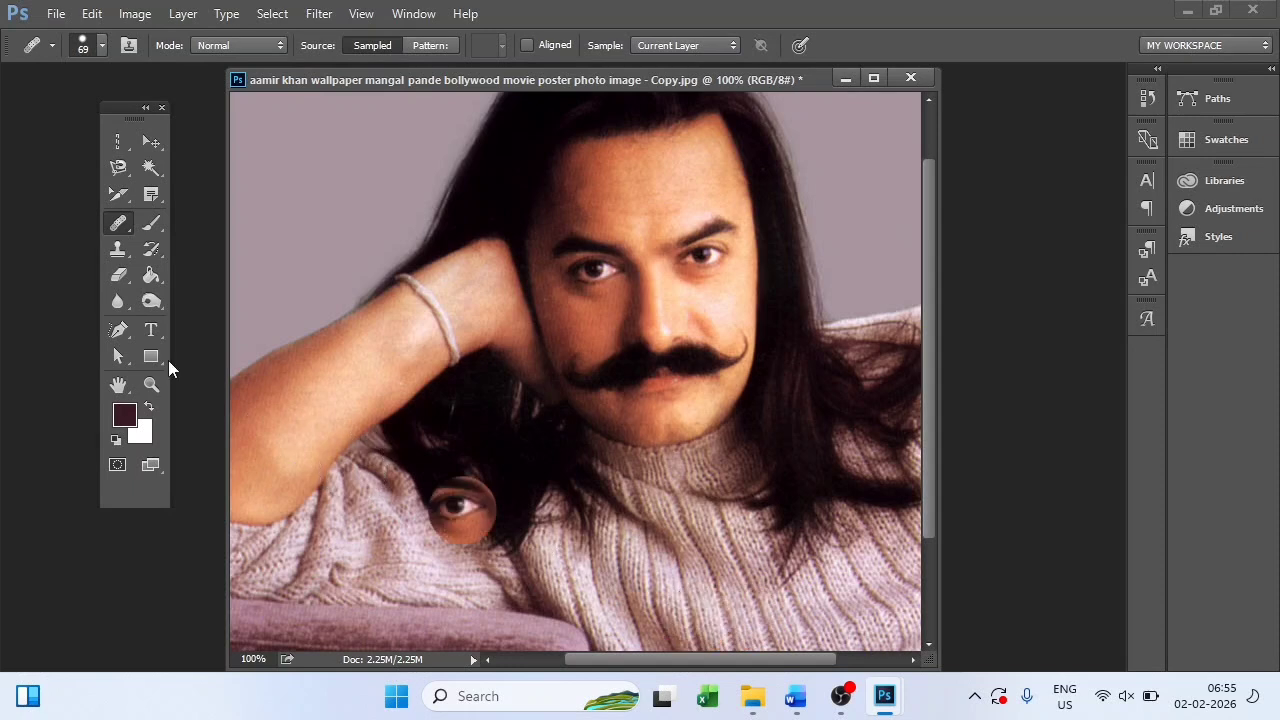
Step: Minimize the portrait's document window
right_click(118, 224)
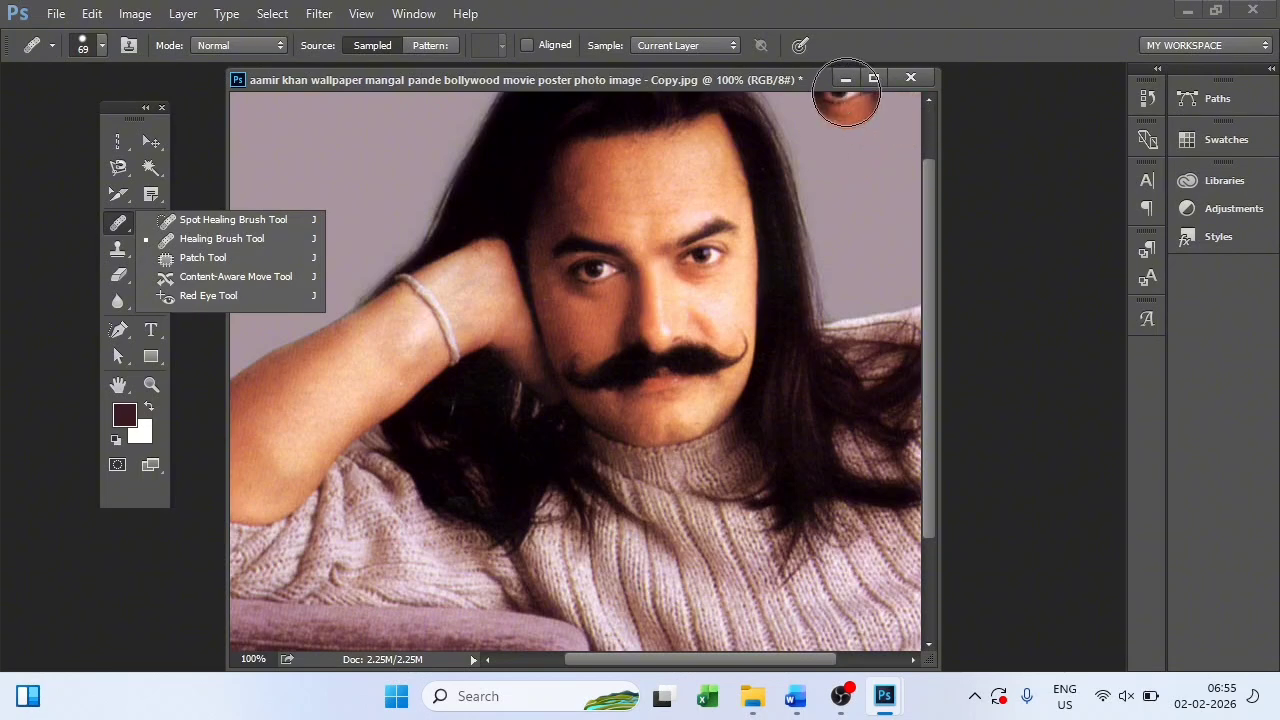
left_click(851, 80)
left_click(851, 80)
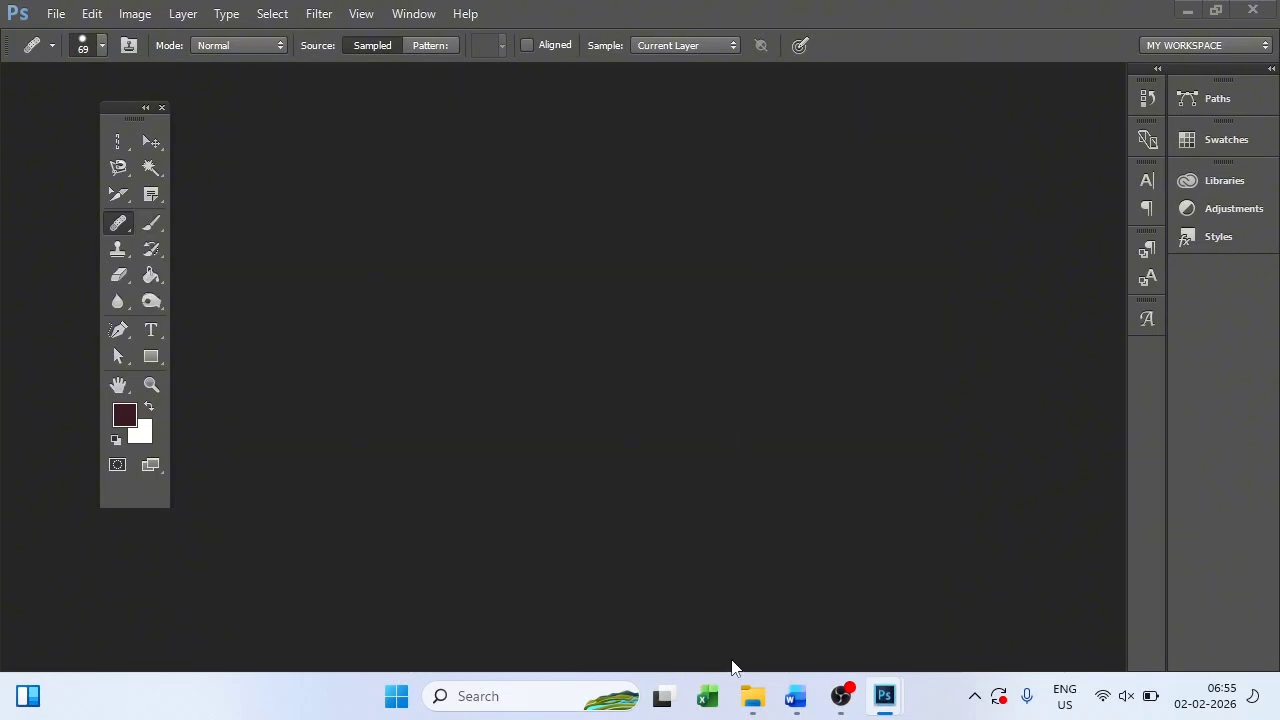
Step: Show the desktop and return to Photoshop
key("super+d")
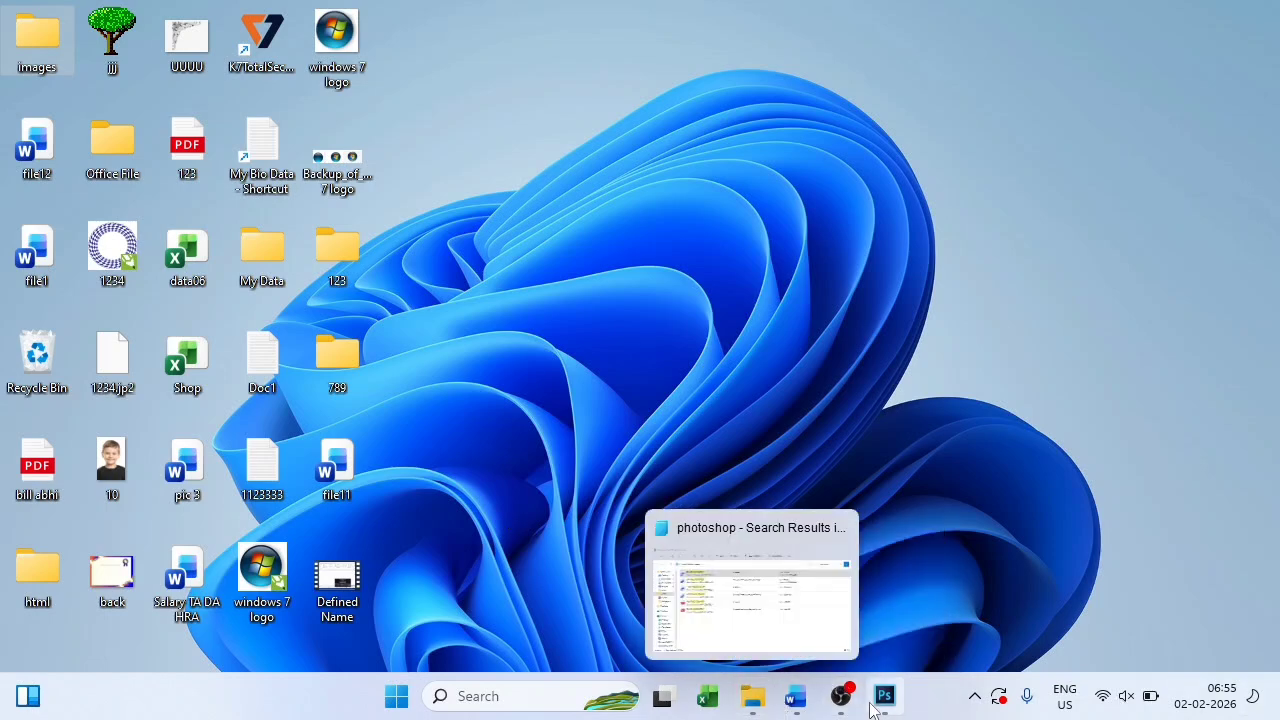
mouse_move(881, 705)
left_click(903, 592)
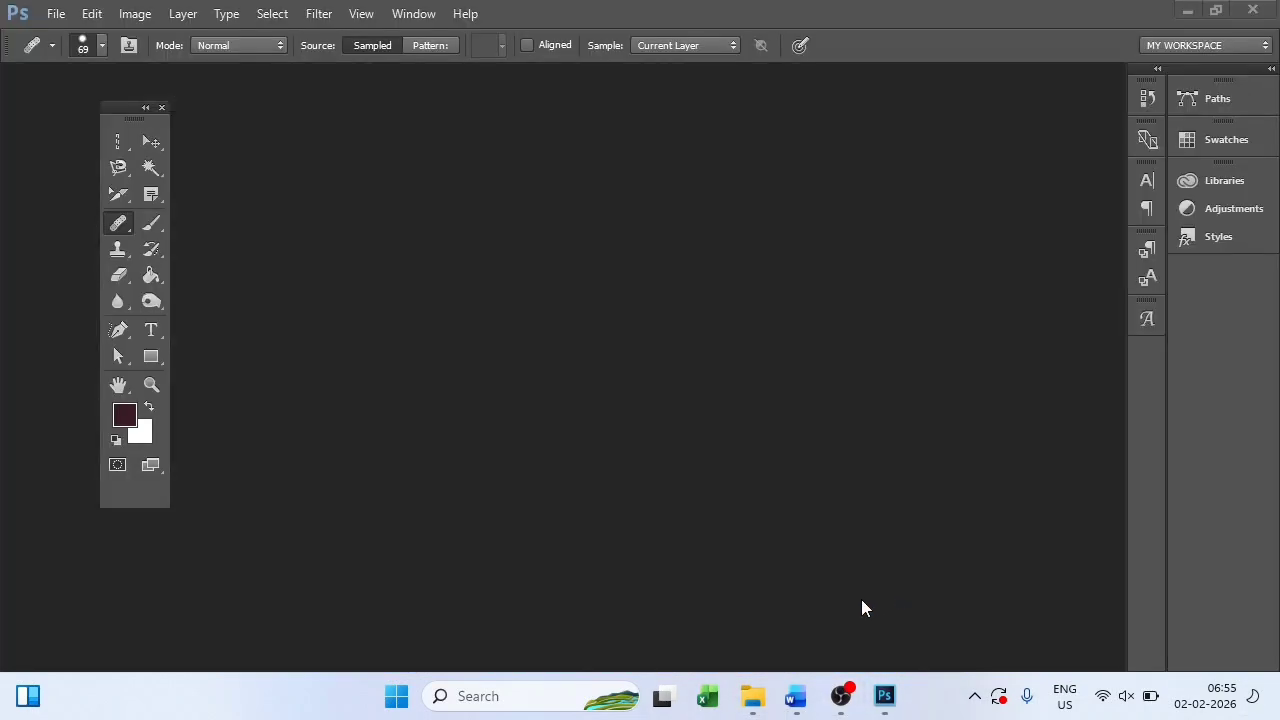
Step: Find Google Chrome through the Windows search and launch it
left_click(403, 702)
left_click(474, 698)
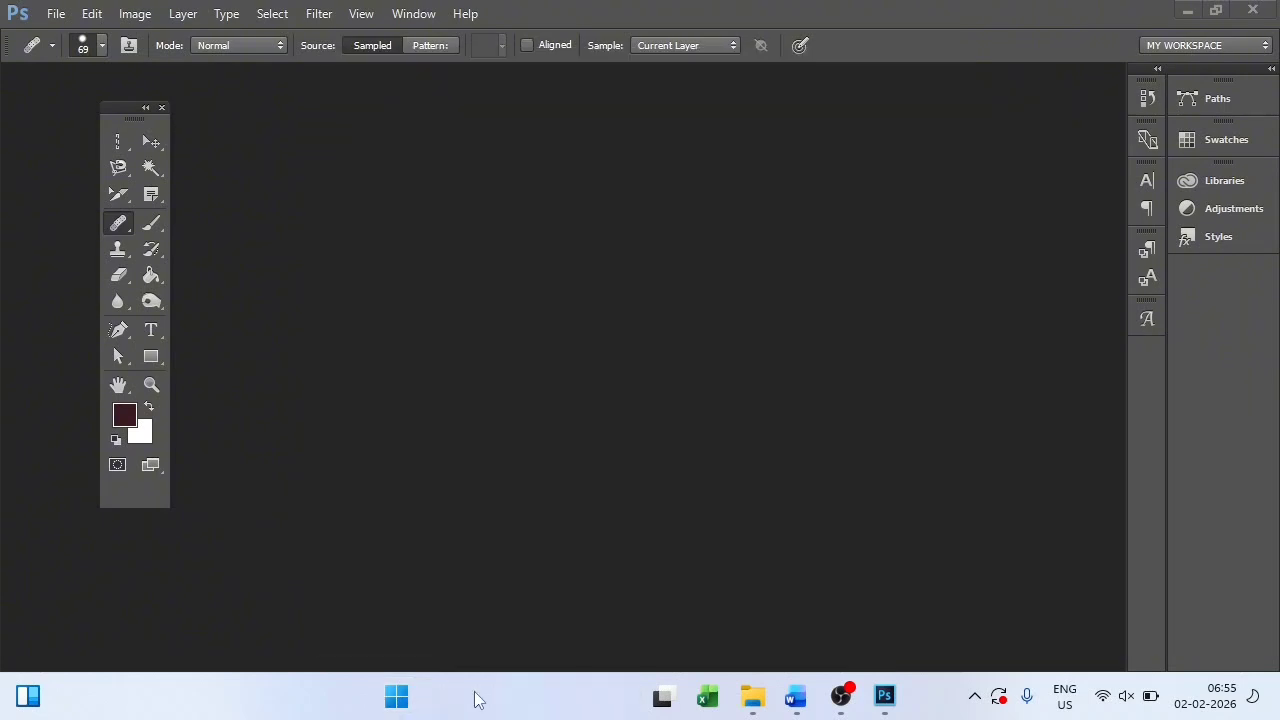
type("rom")
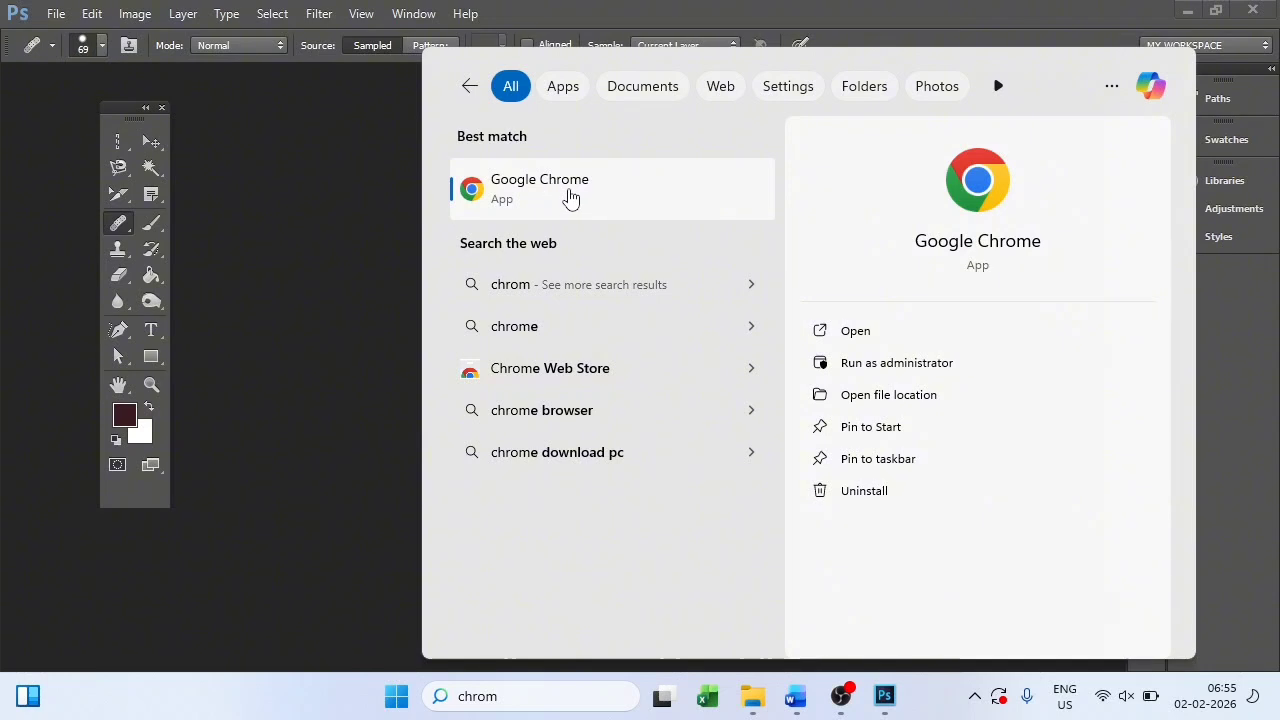
left_click(570, 197)
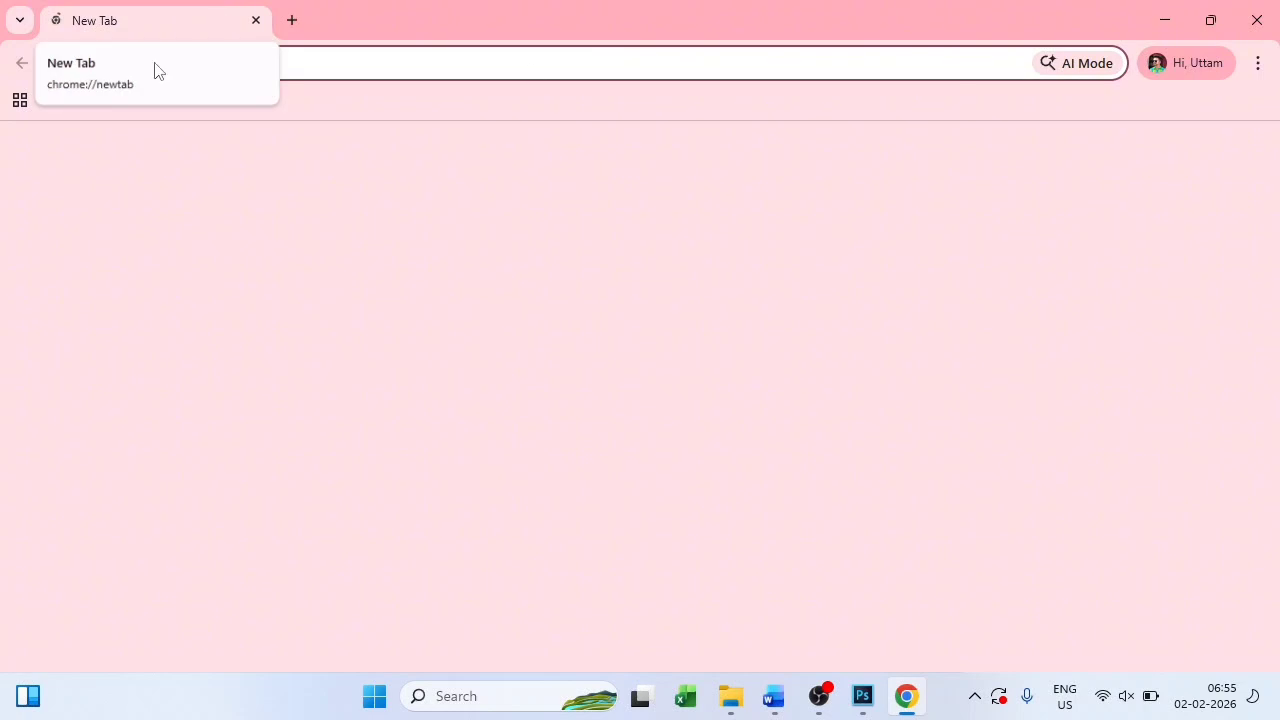
Step: Search Google for "pimple face" and show the image results
left_click(360, 409)
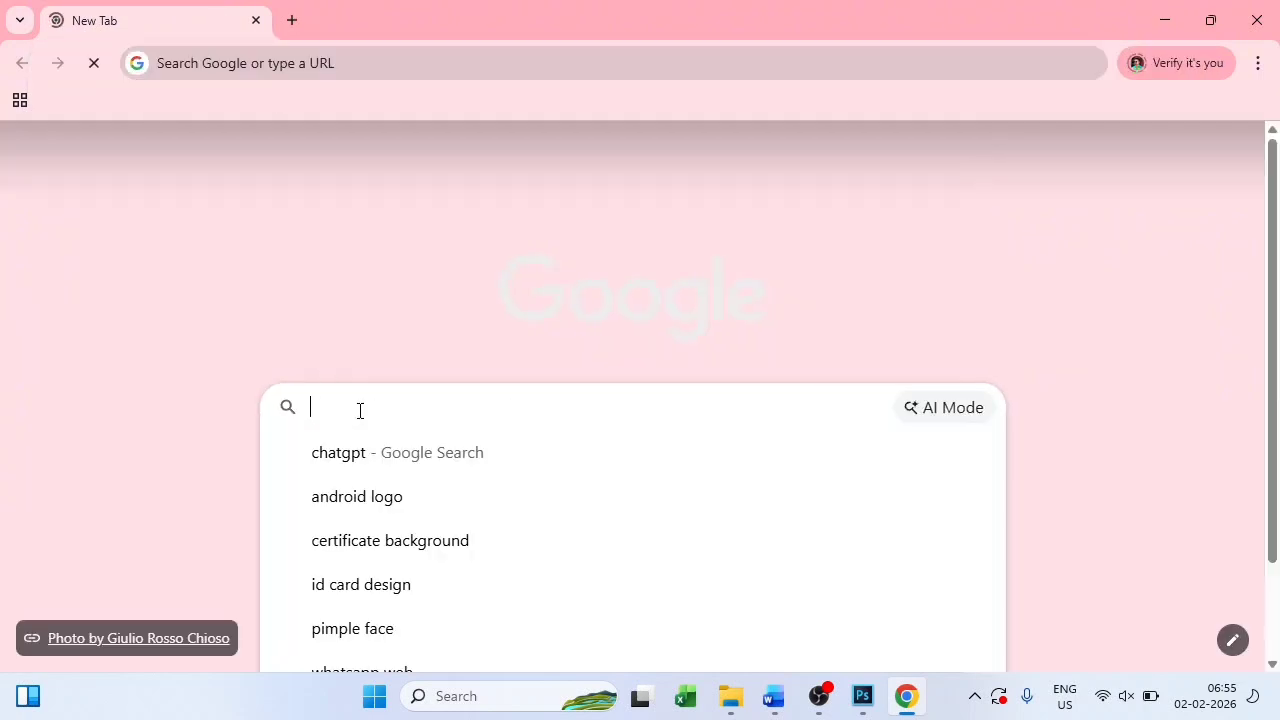
type("pi")
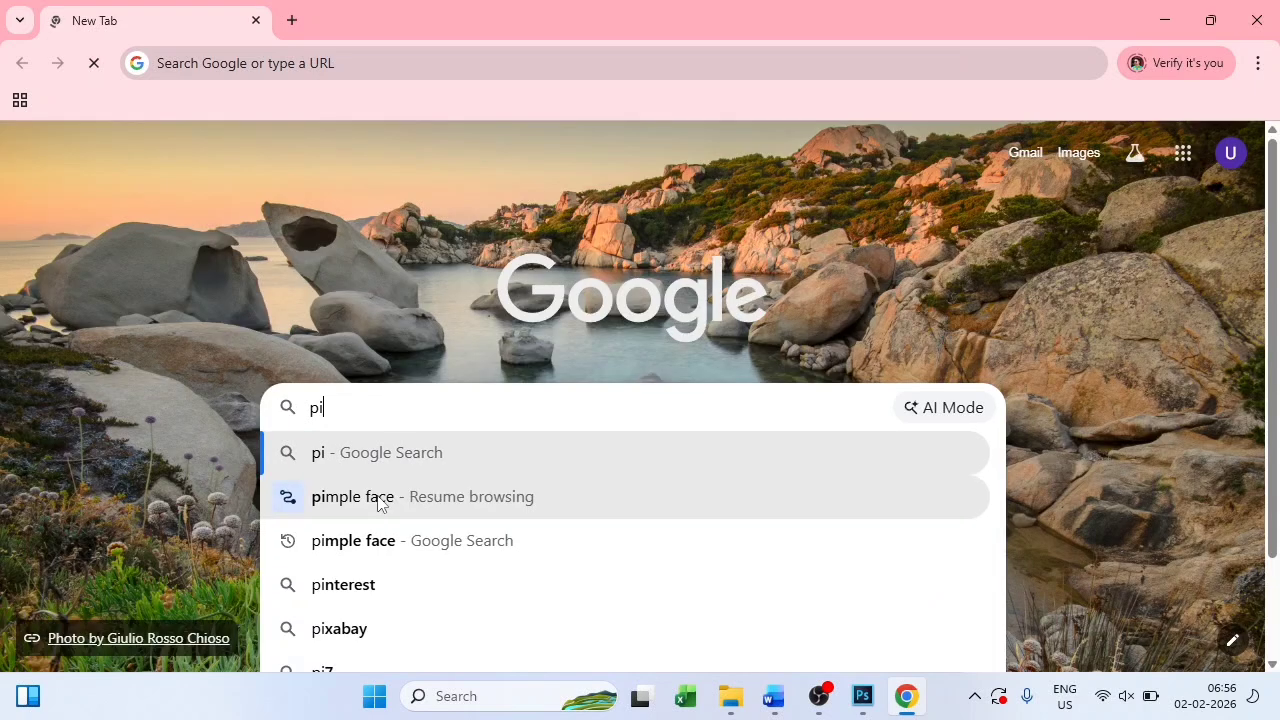
key("Down")
key("Return")
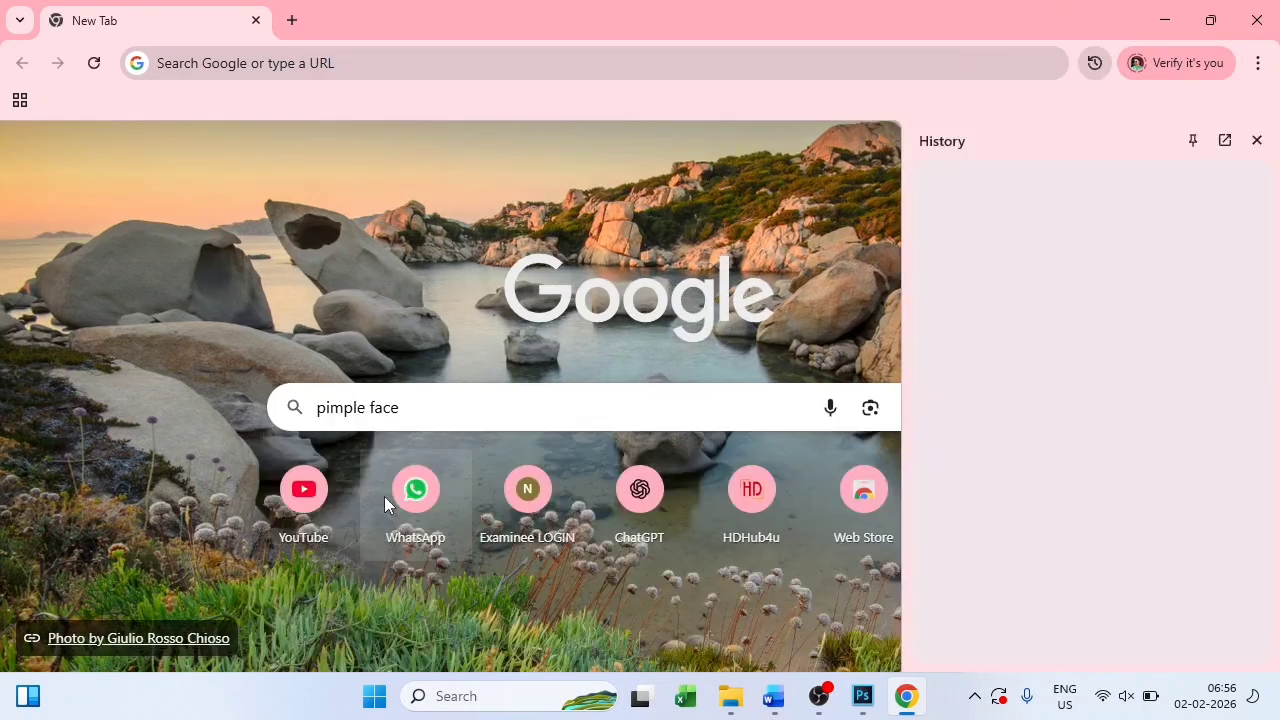
left_click(1257, 141)
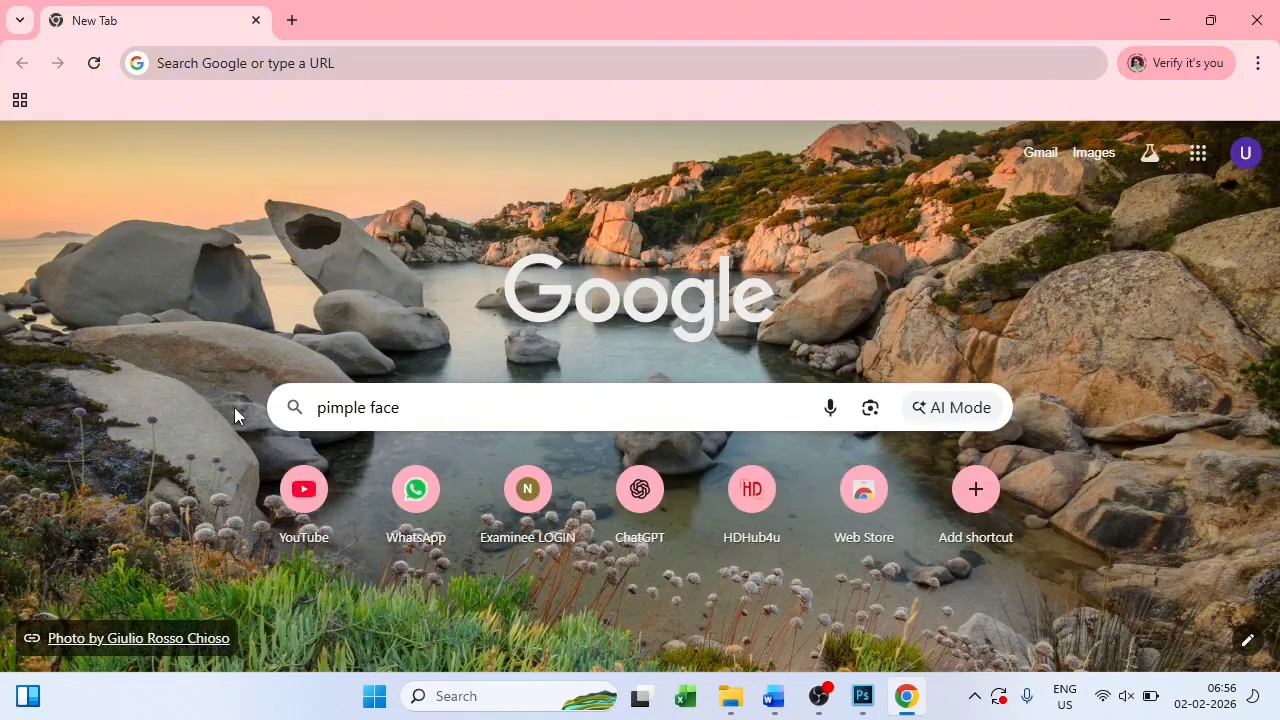
left_click(410, 407)
type("pimple face")
key("Return")
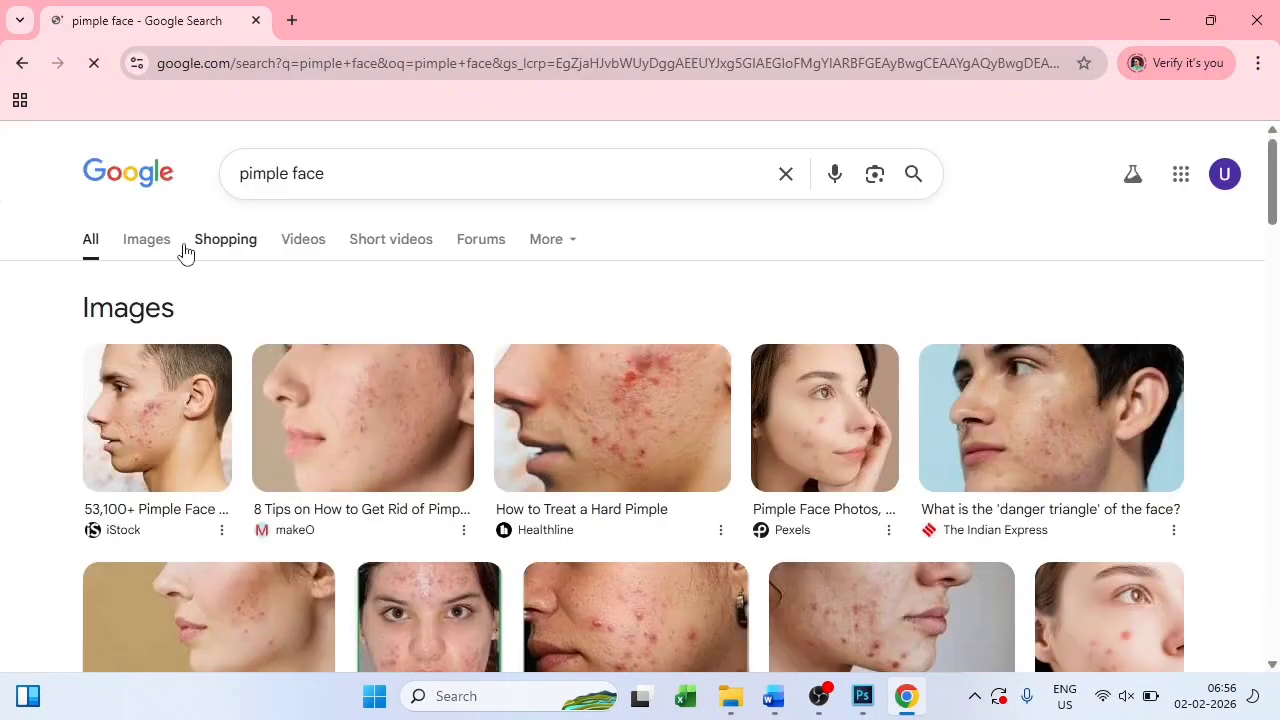
left_click(155, 248)
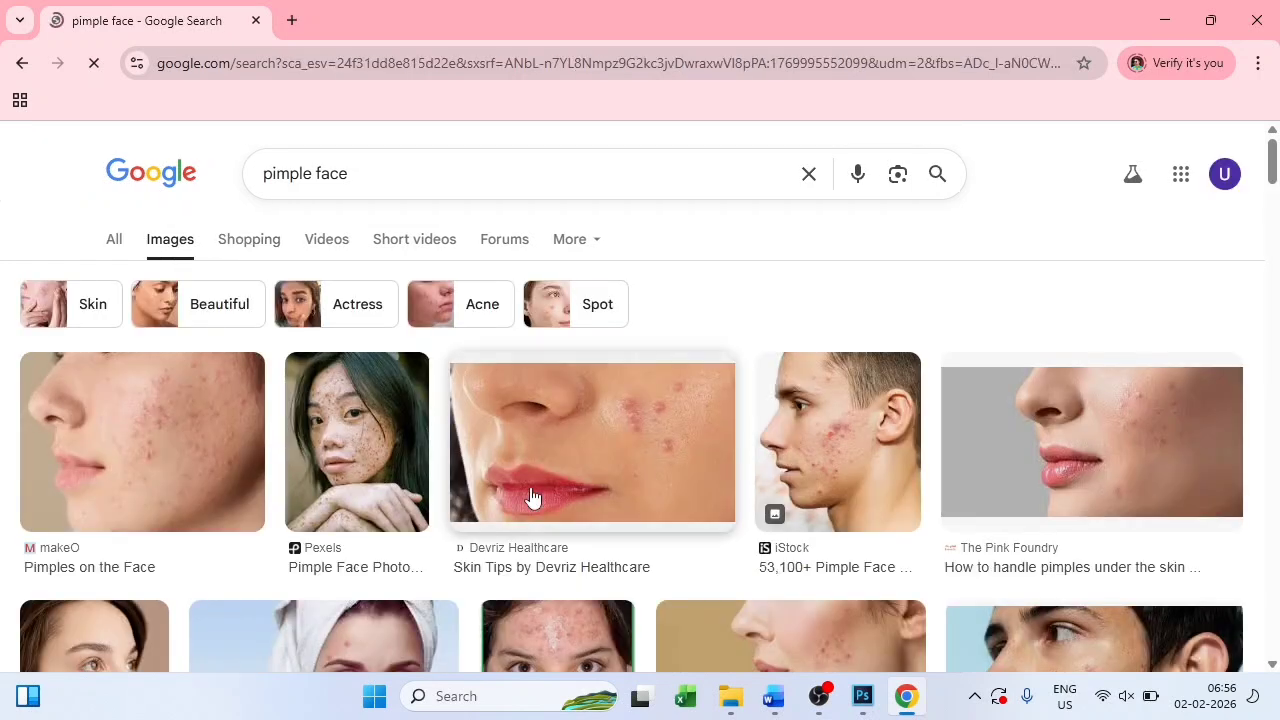
Step: Save the Devriz Healthcare close-up of the cheek and lips to the Desktop as the JPEG image "download"
scroll(532, 497, "down", 8)
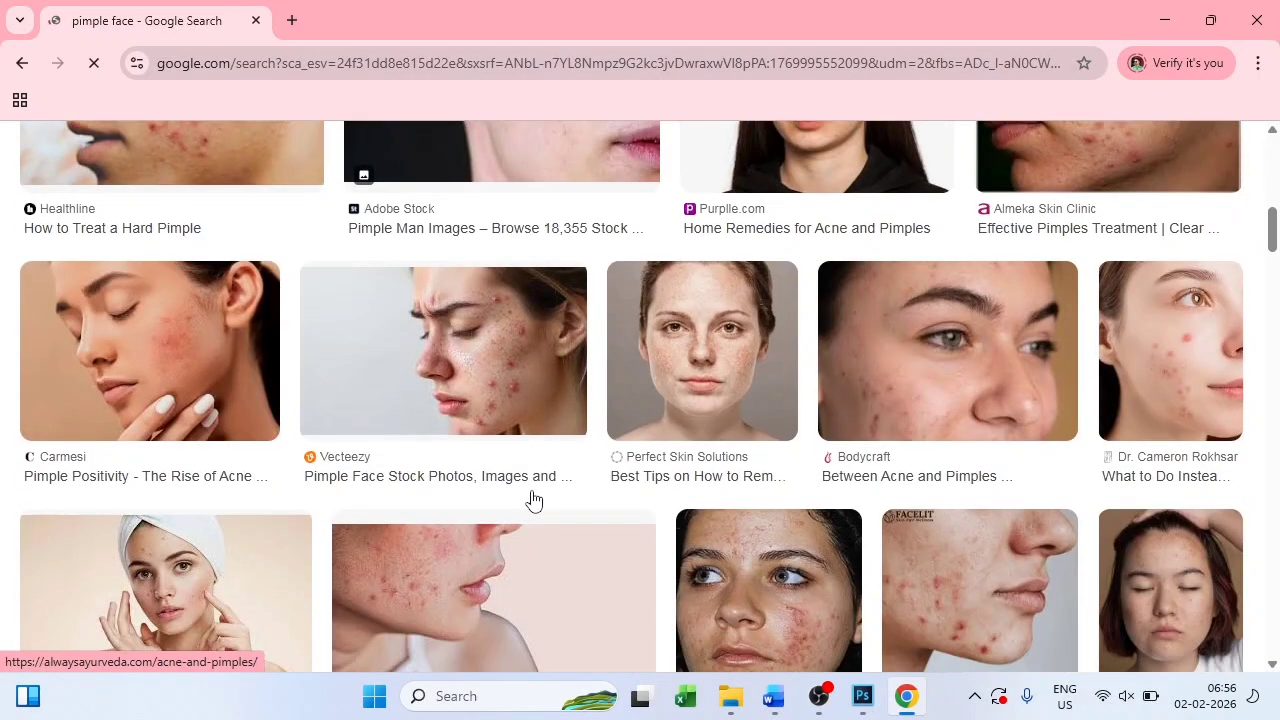
scroll(532, 497, "down", 3)
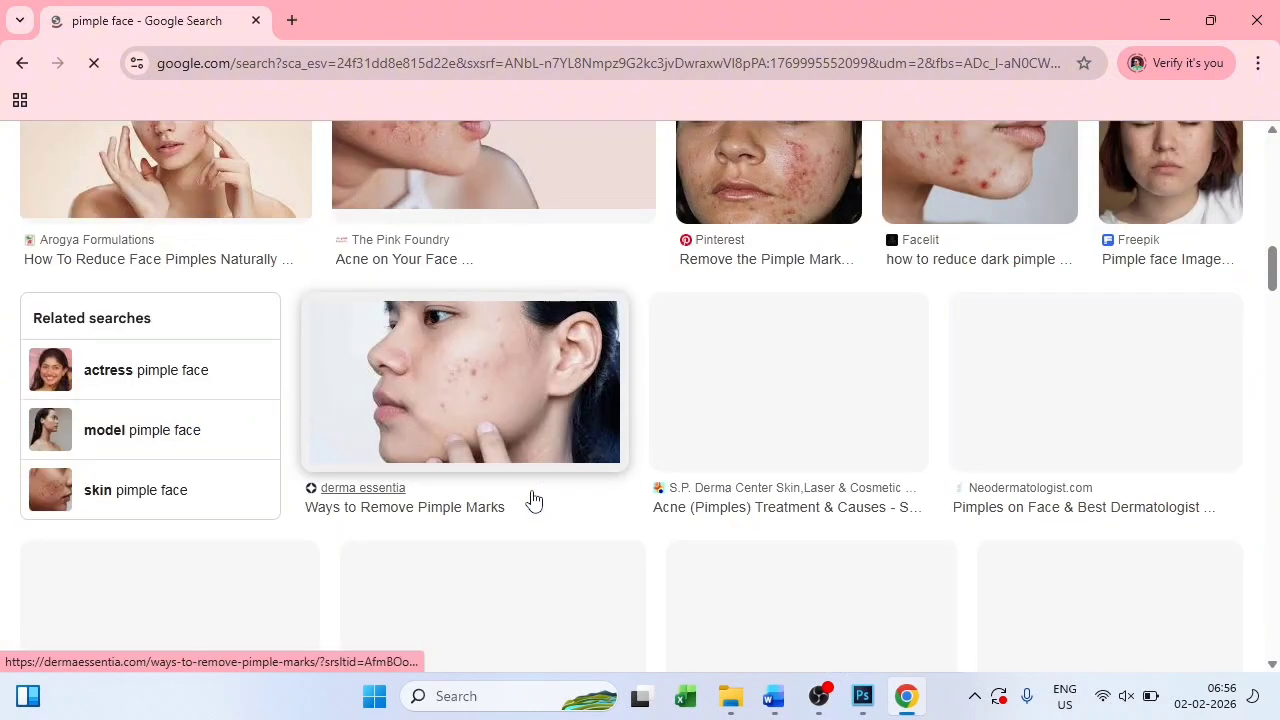
scroll(533, 499, "up", 10)
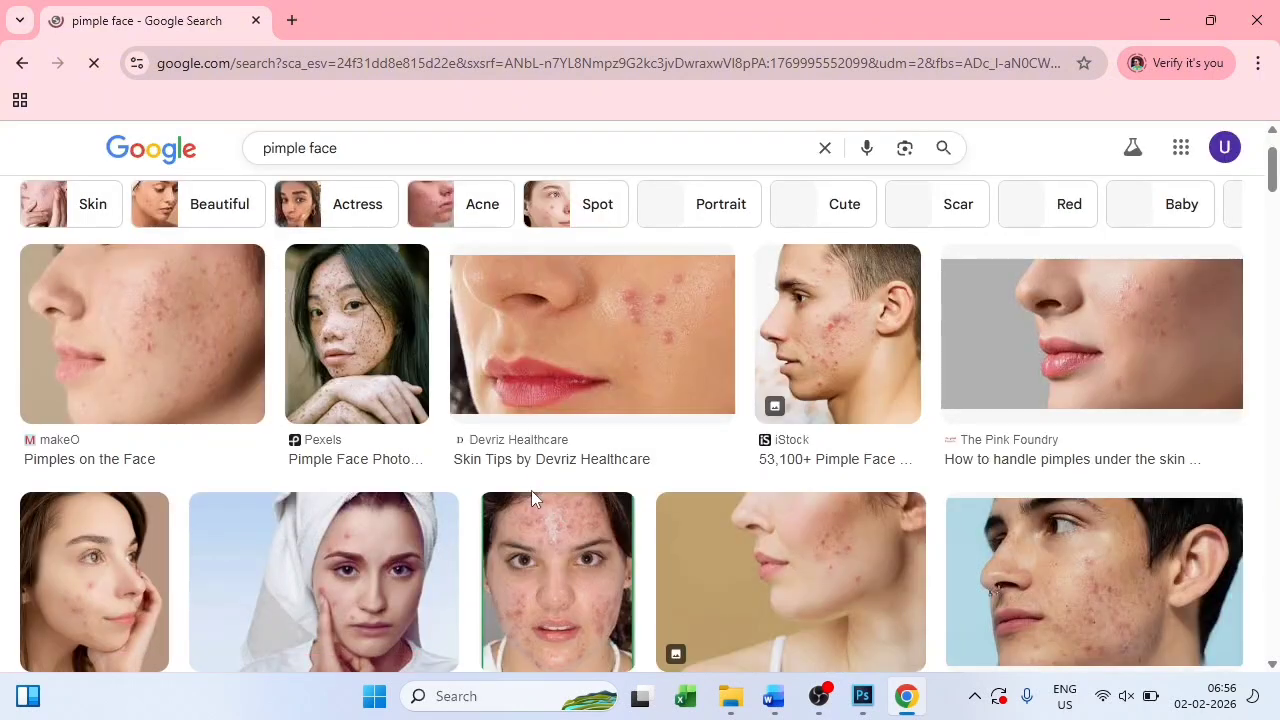
scroll(660, 370, "up", 1)
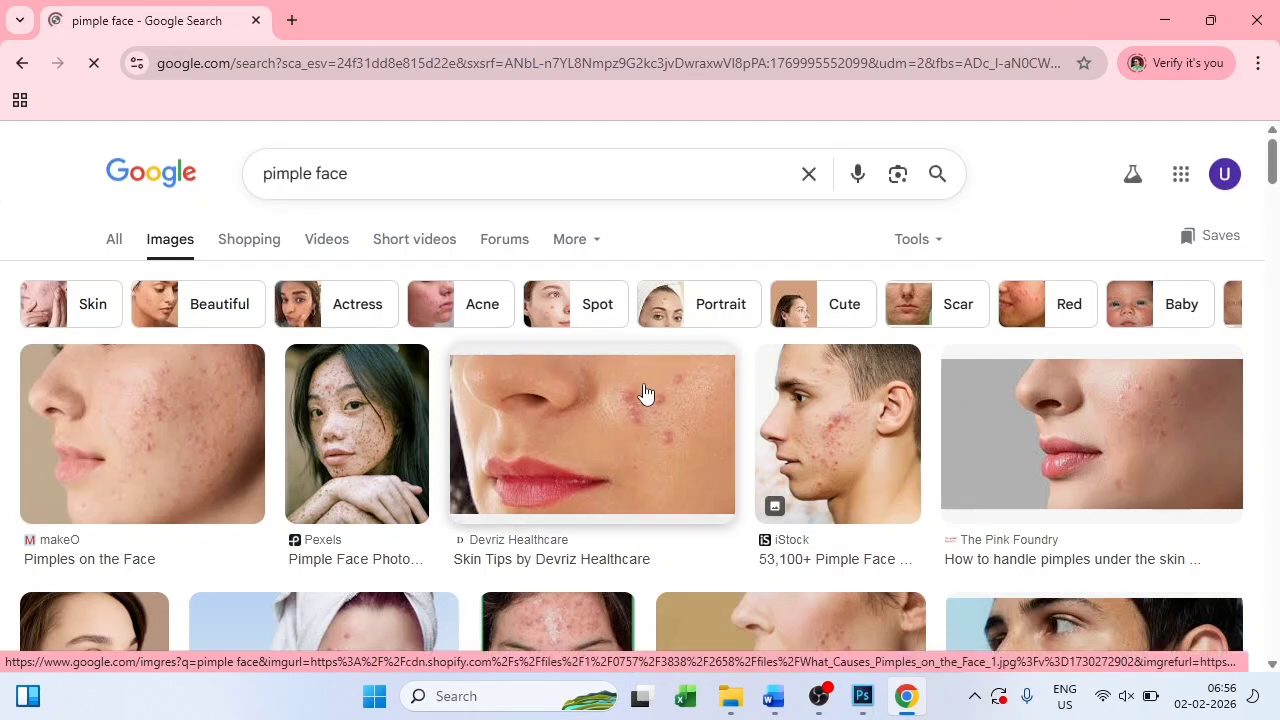
right_click(645, 393)
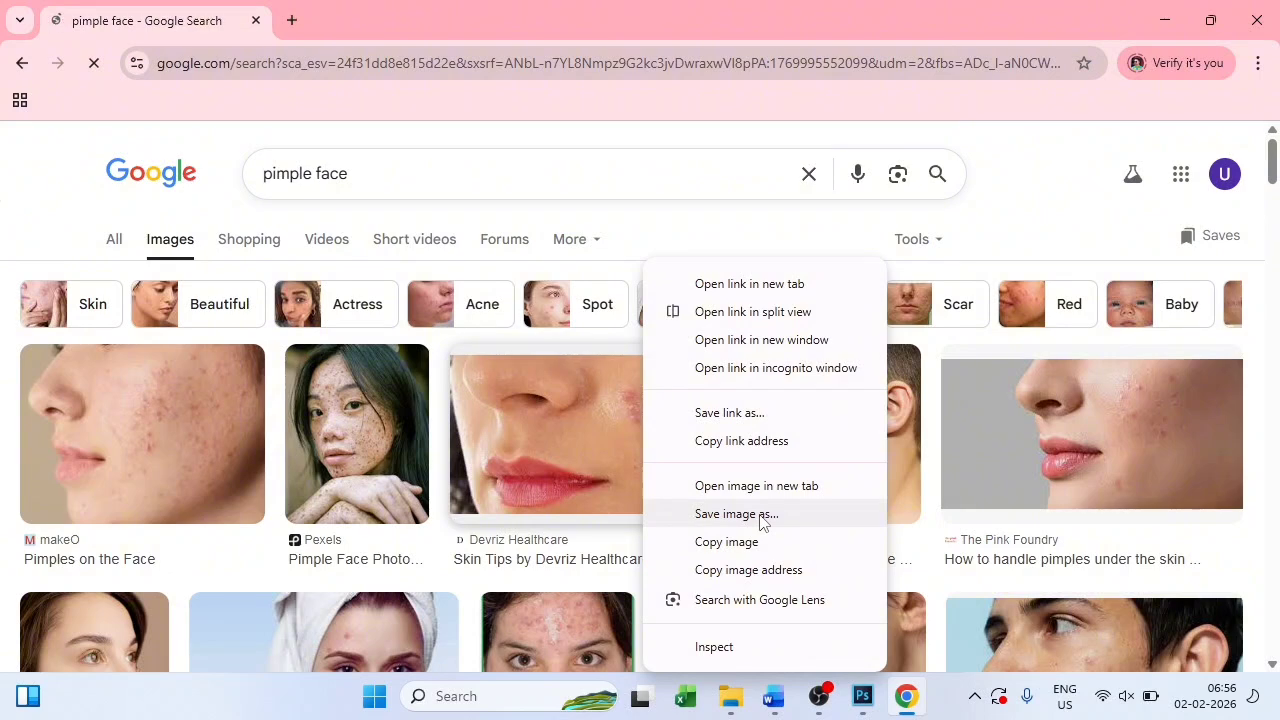
left_click(737, 513)
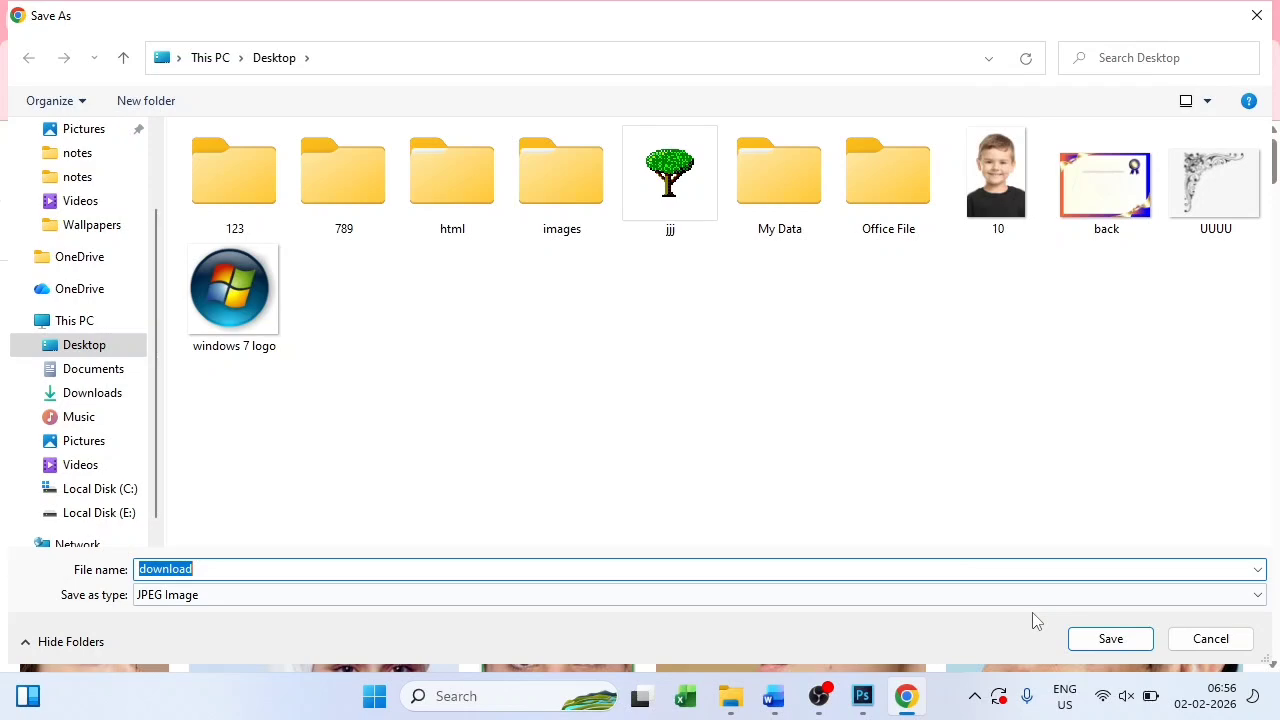
left_click(1110, 638)
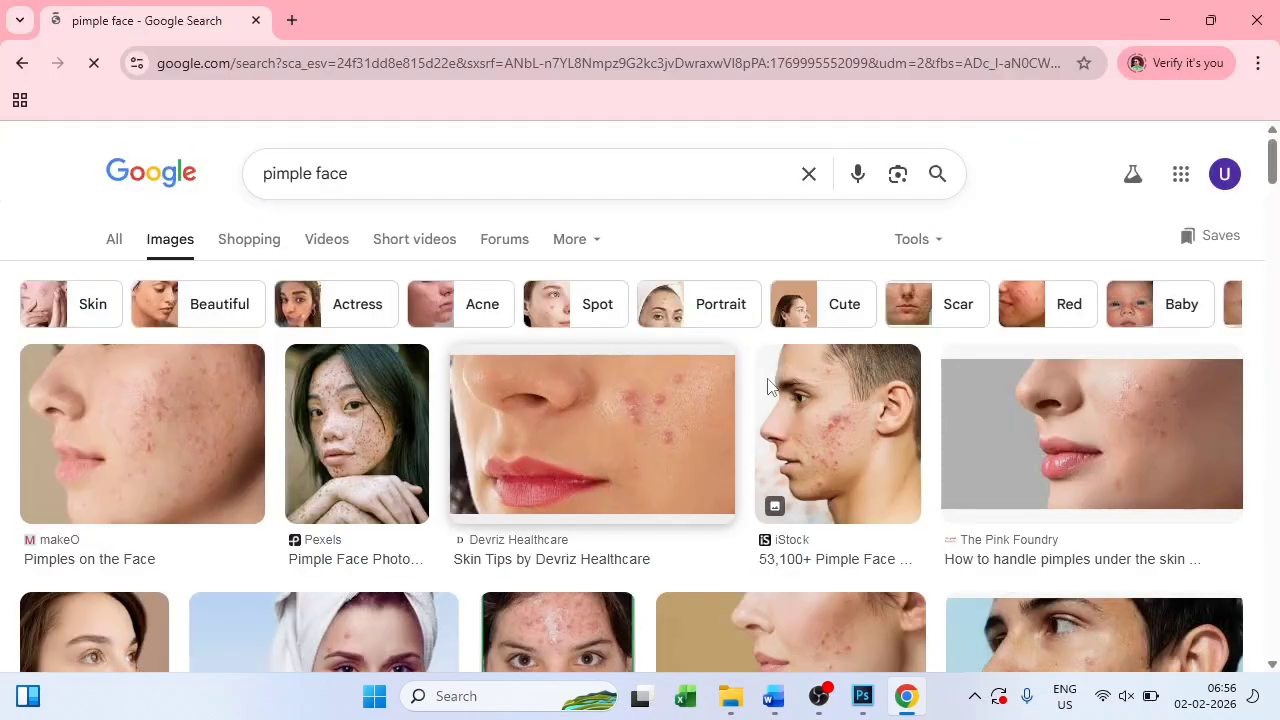
Step: Preview the Pexels portrait of the woman resting her cheek on her hand and save it to the Desktop as a JPEG
scroll(115, 372, "down", 3)
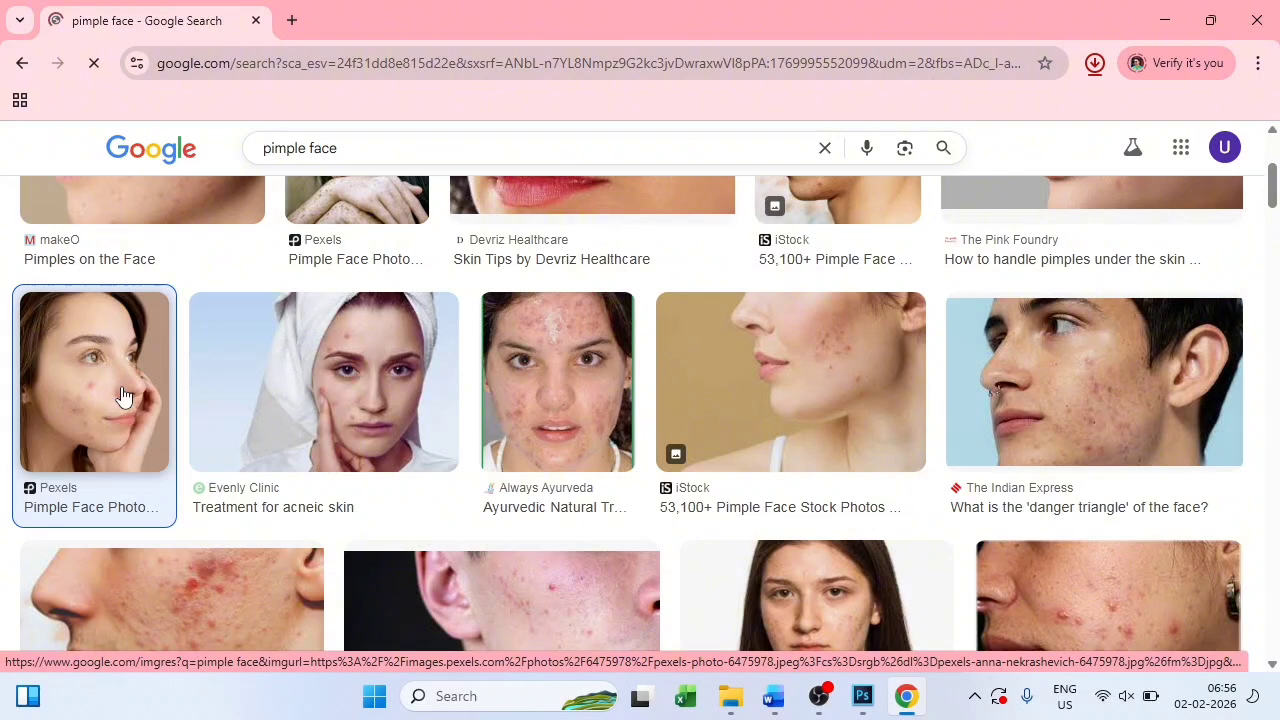
left_click(123, 397)
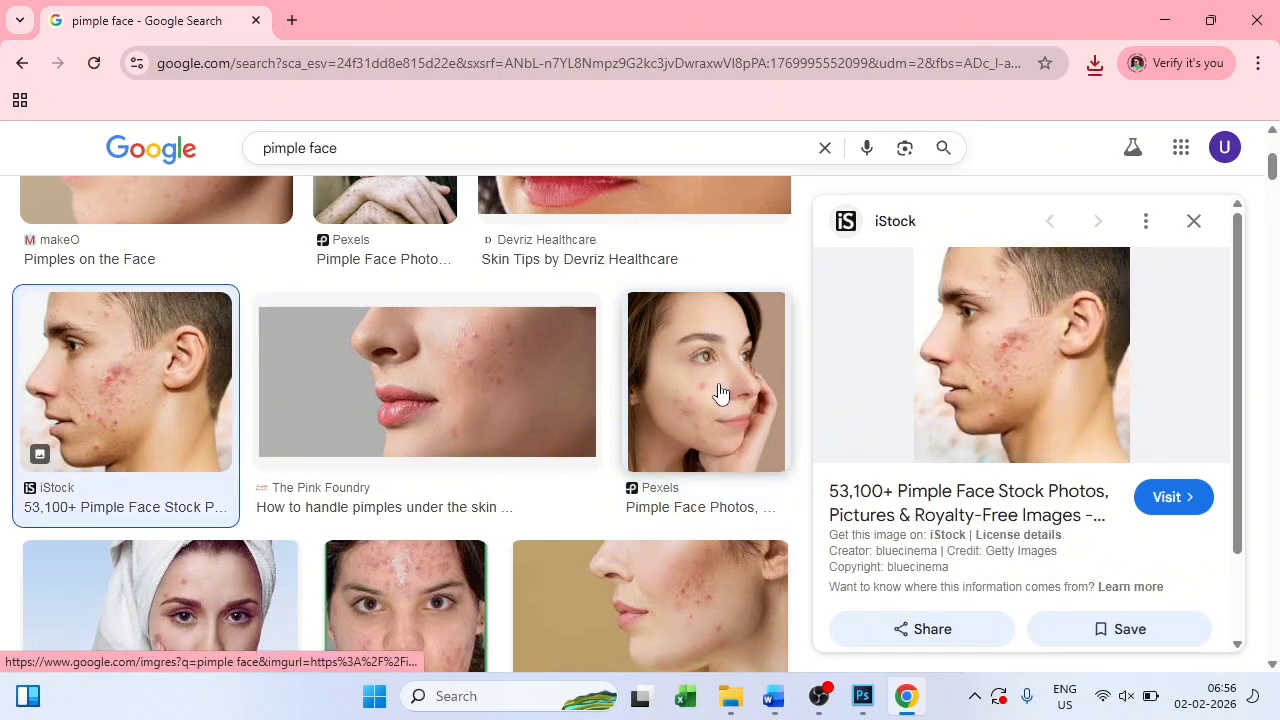
left_click(720, 394)
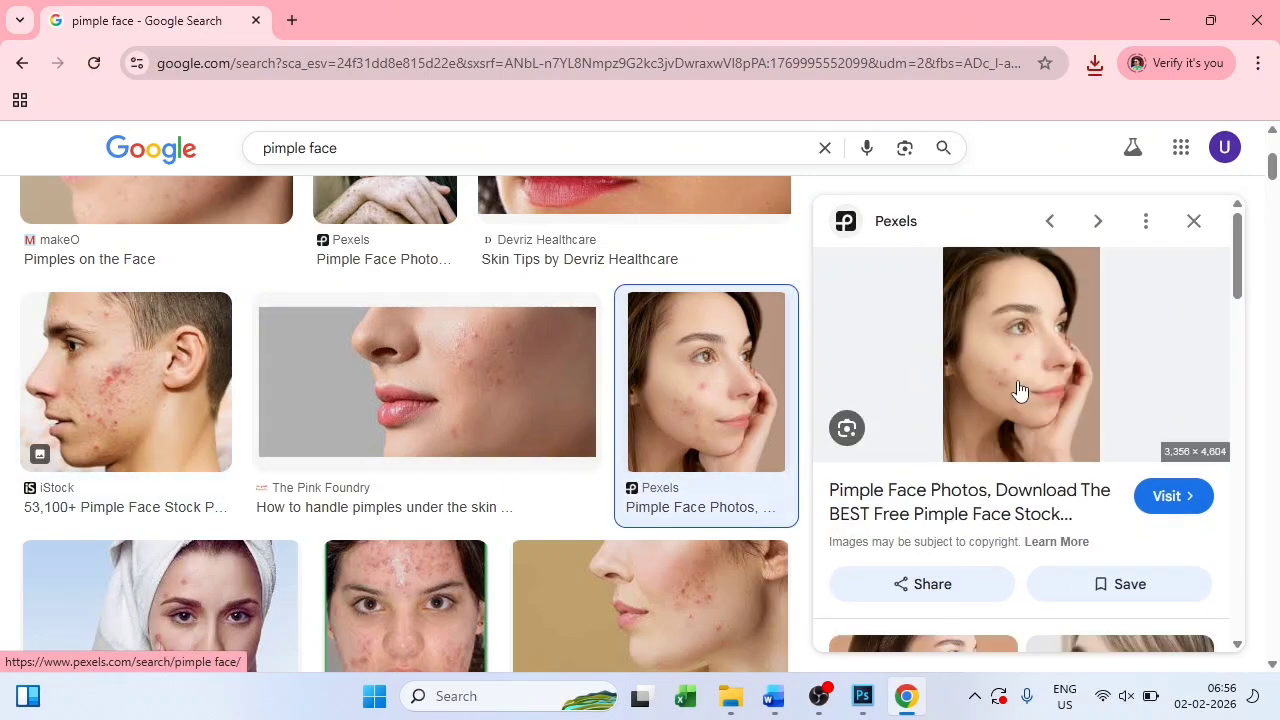
scroll(1019, 390, "down", 3)
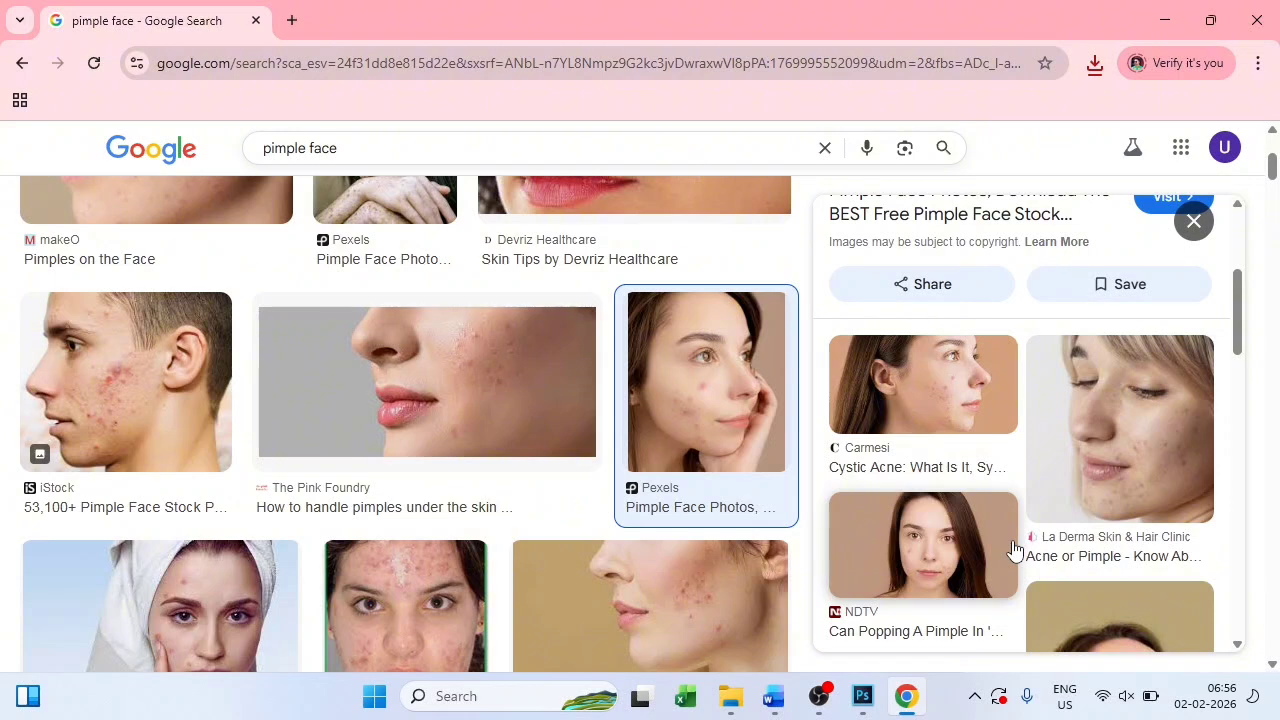
scroll(1013, 548, "up", 3)
right_click(1003, 430)
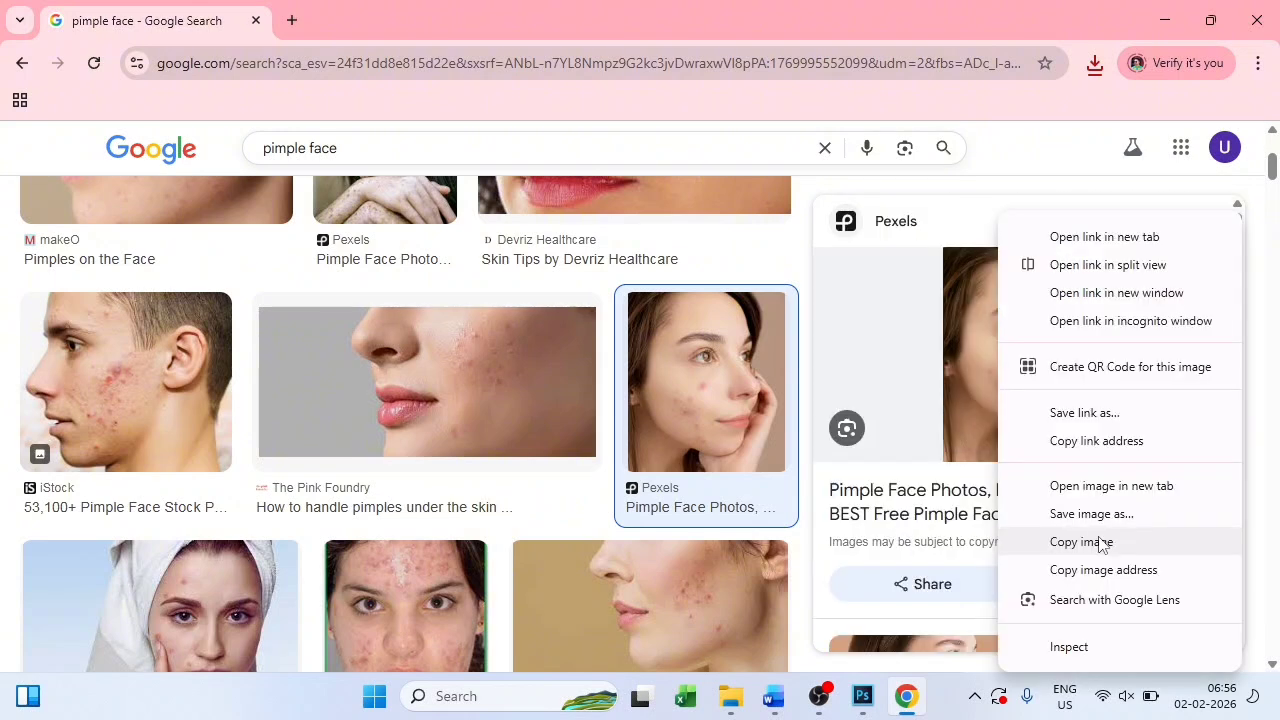
left_click(1102, 517)
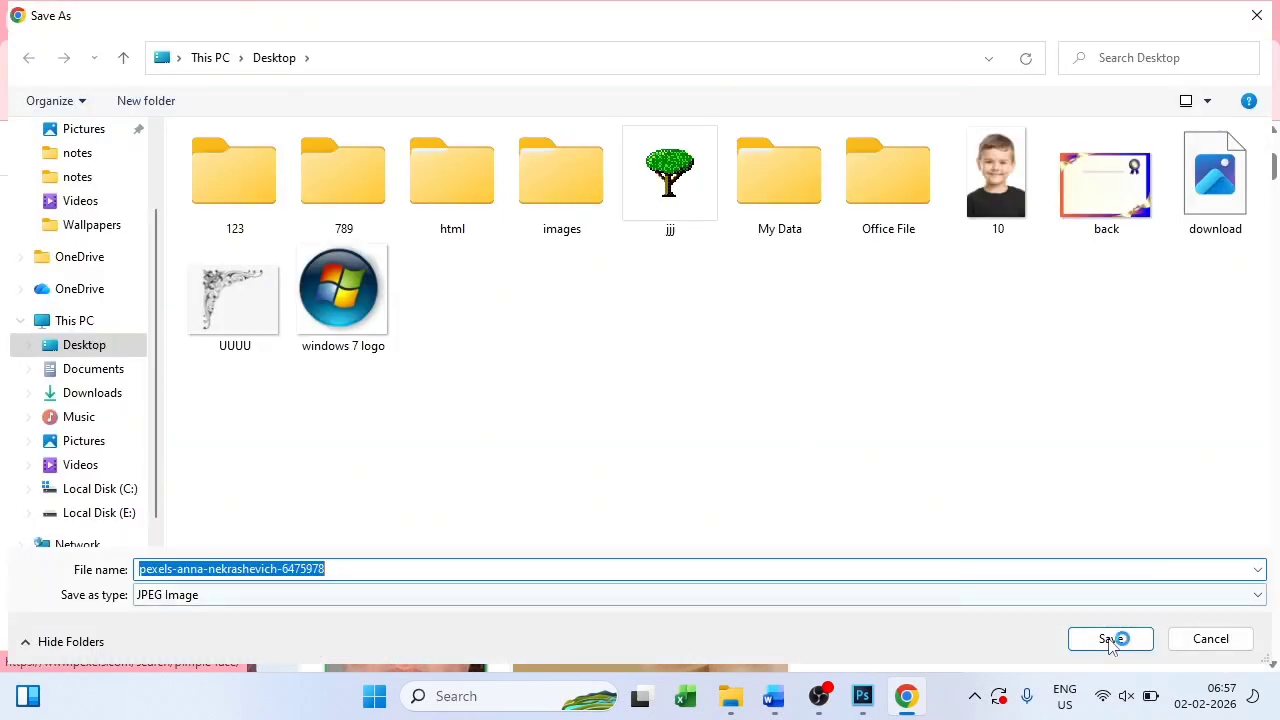
left_click(1114, 637)
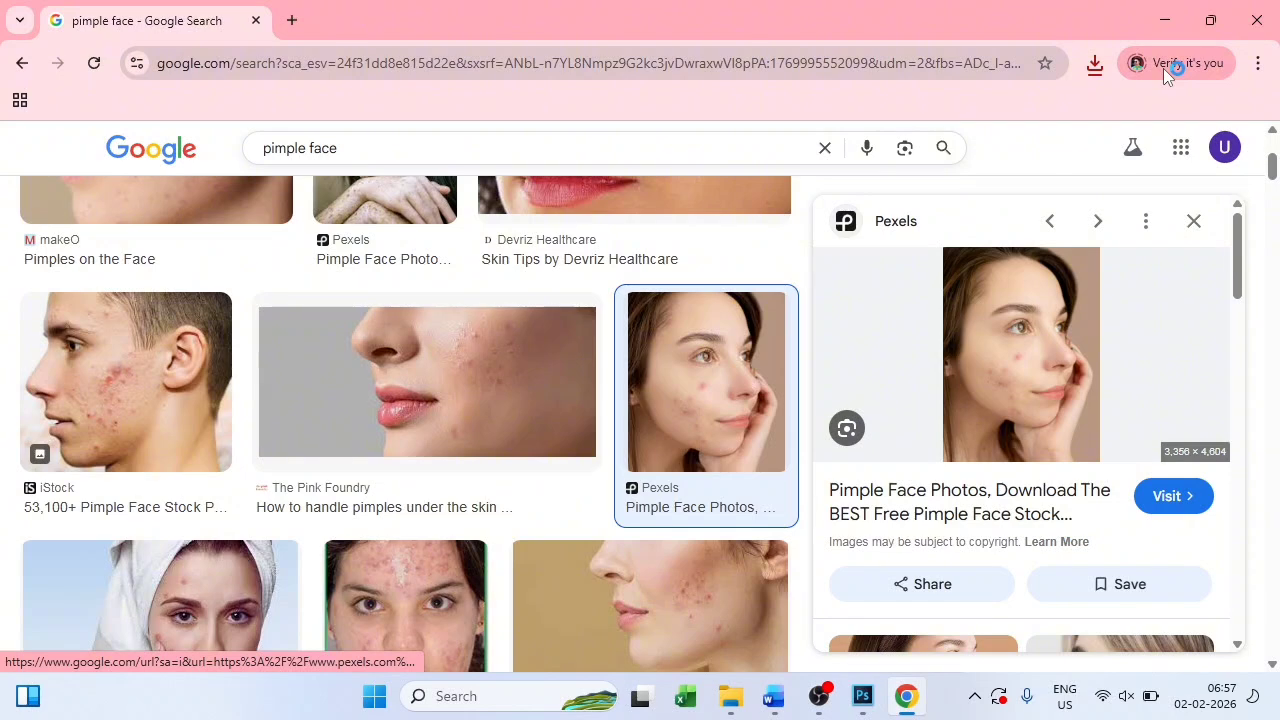
Step: Switch to Photoshop and open the "download" image from the Desktop
key("alt+Tab")
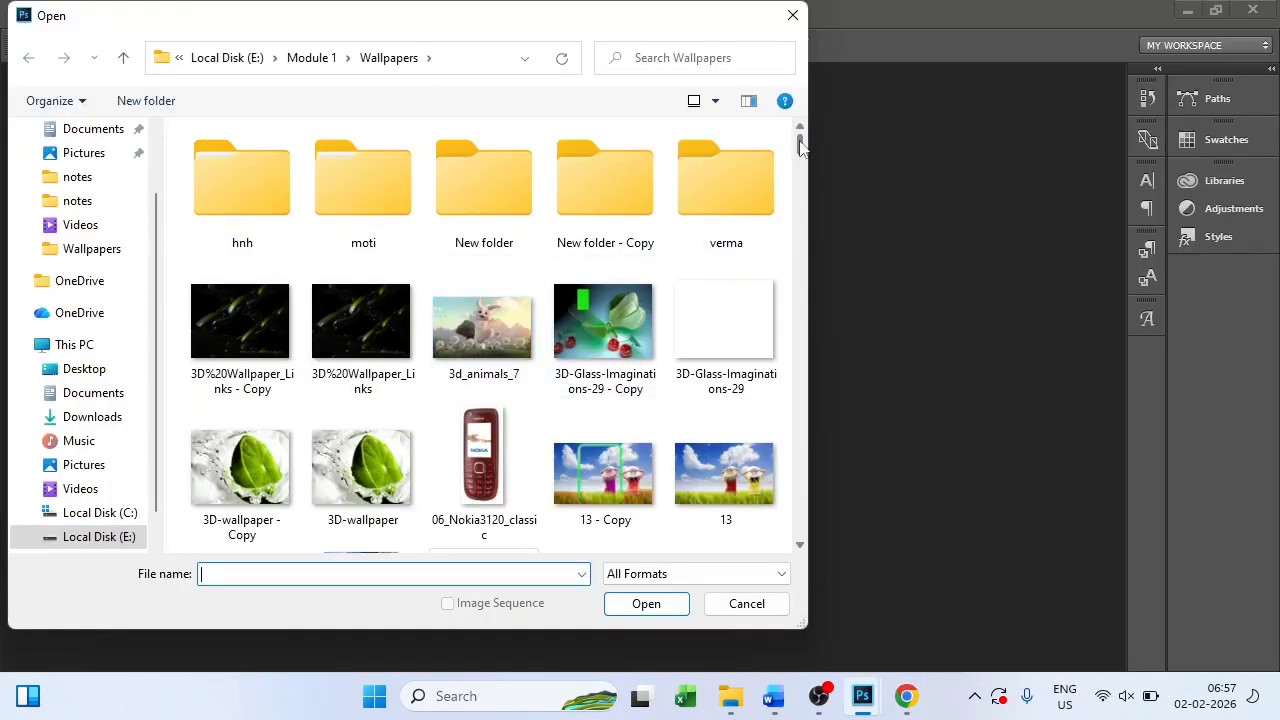
scroll(480, 340, "down", 5)
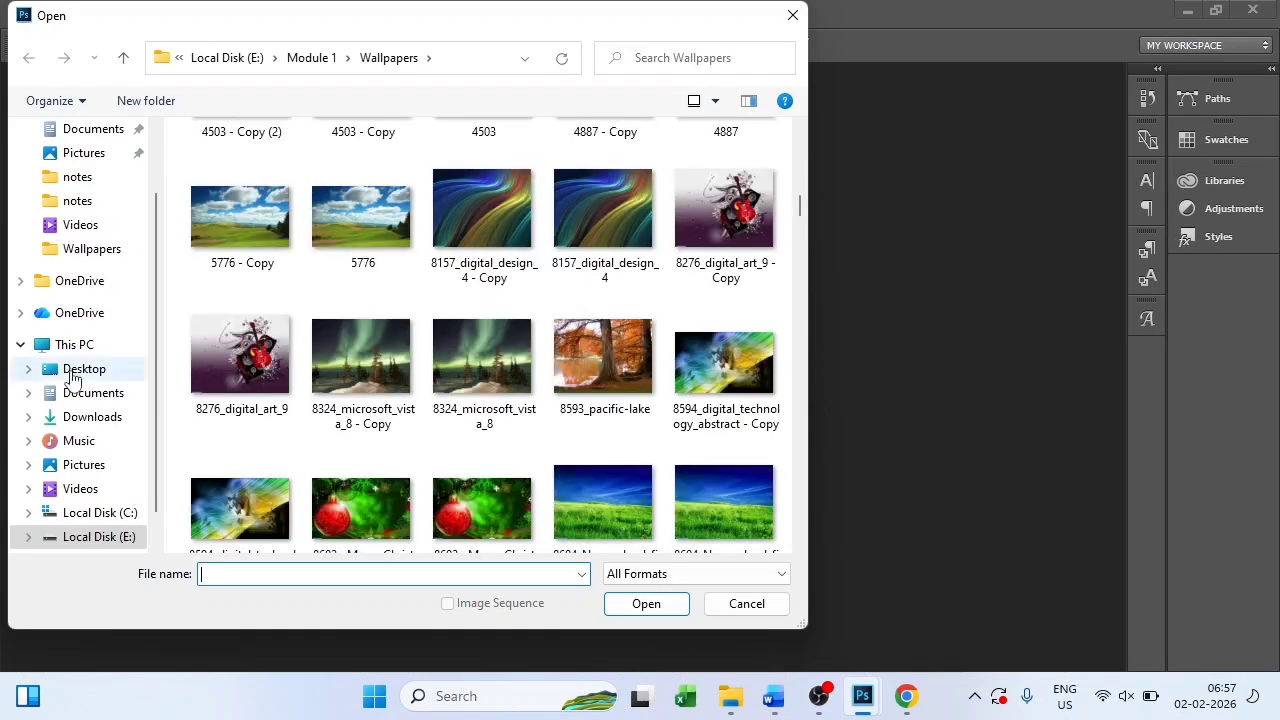
left_click(77, 368)
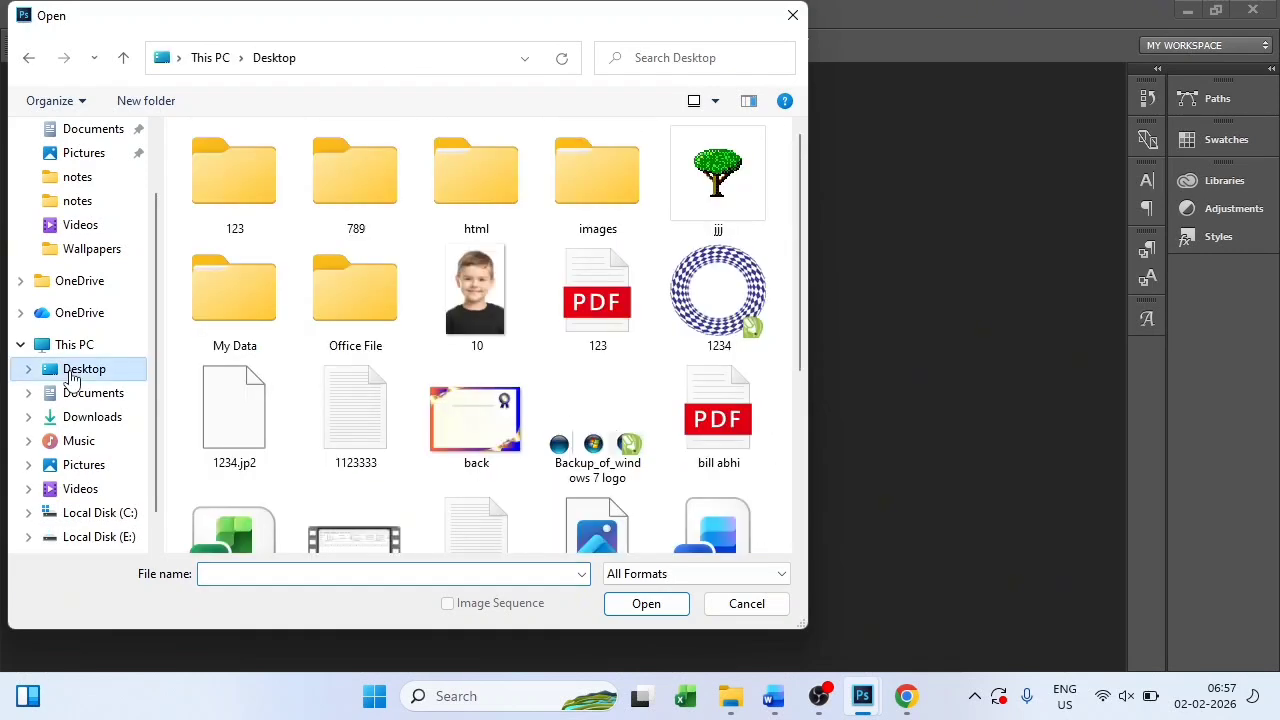
scroll(798, 300, "down", 3)
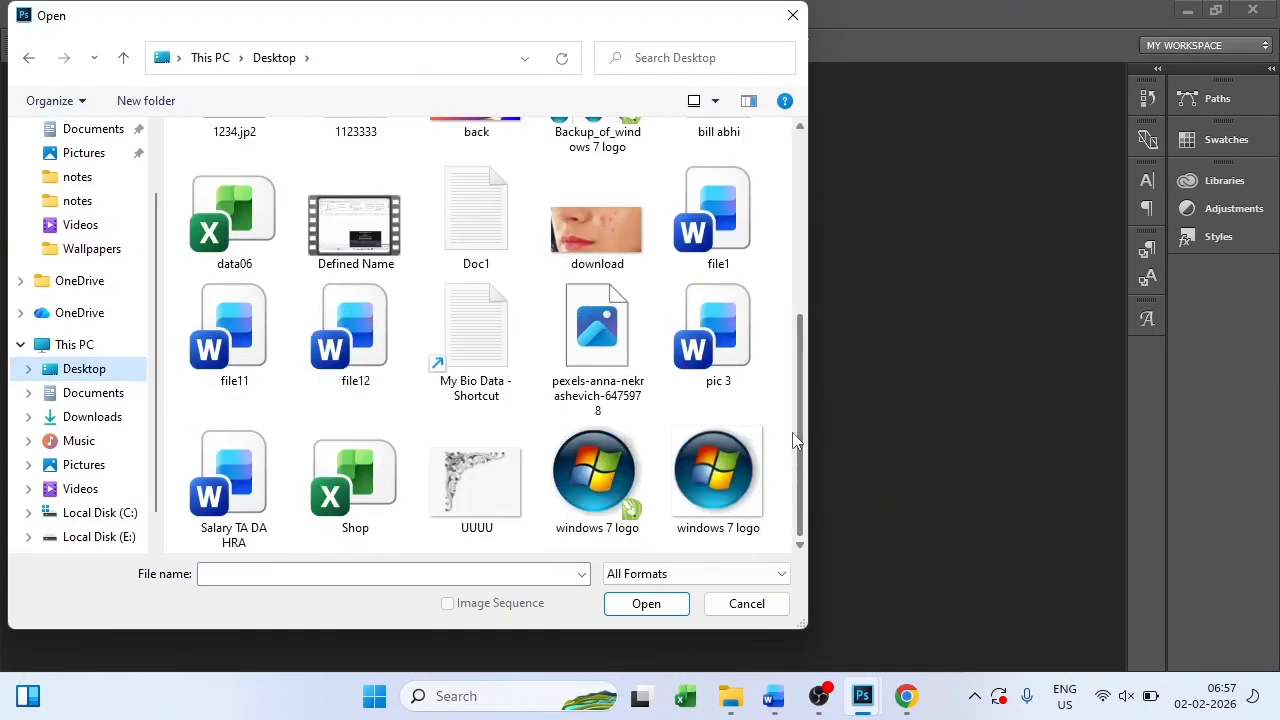
left_click_drag(792, 432, 766, 503)
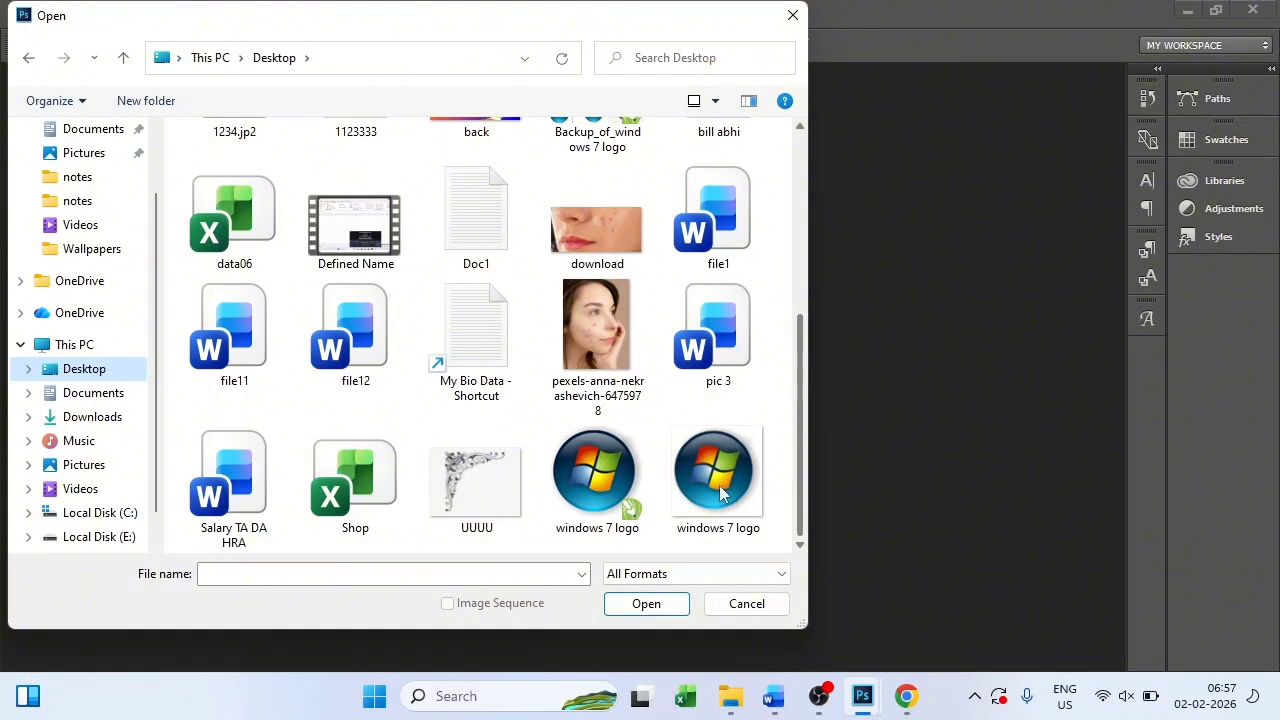
left_click(612, 358)
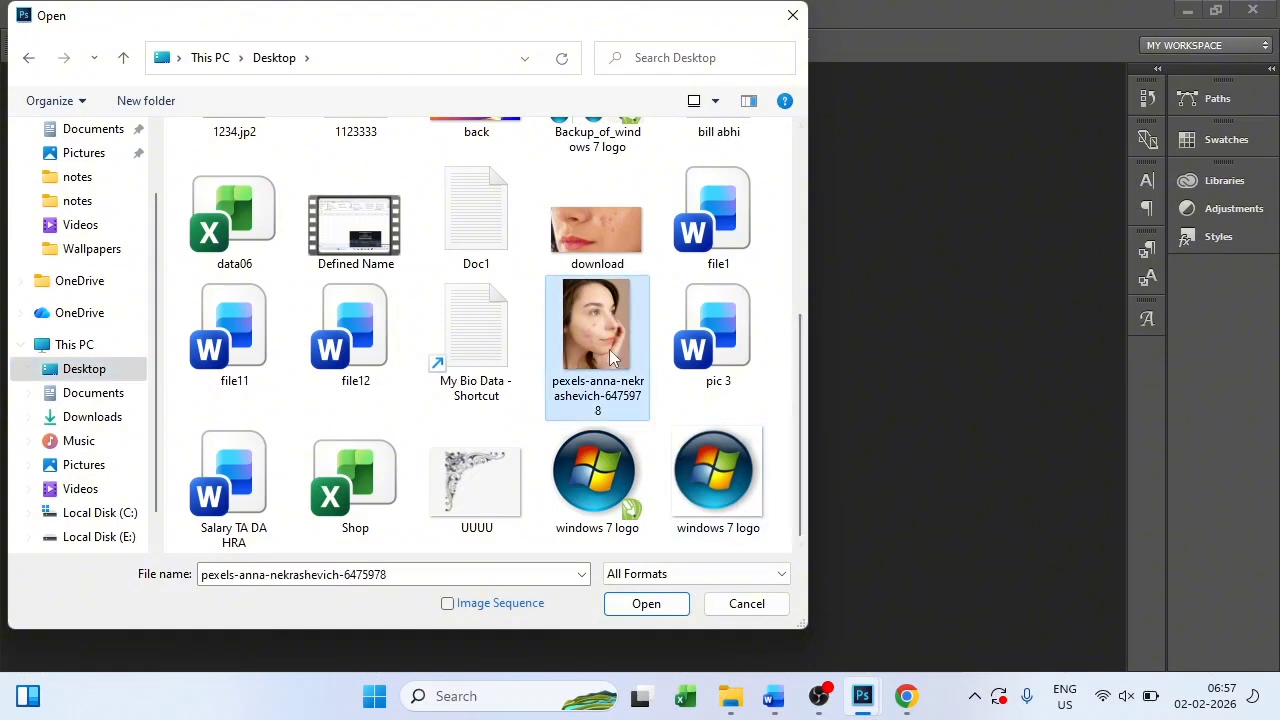
left_click(605, 238)
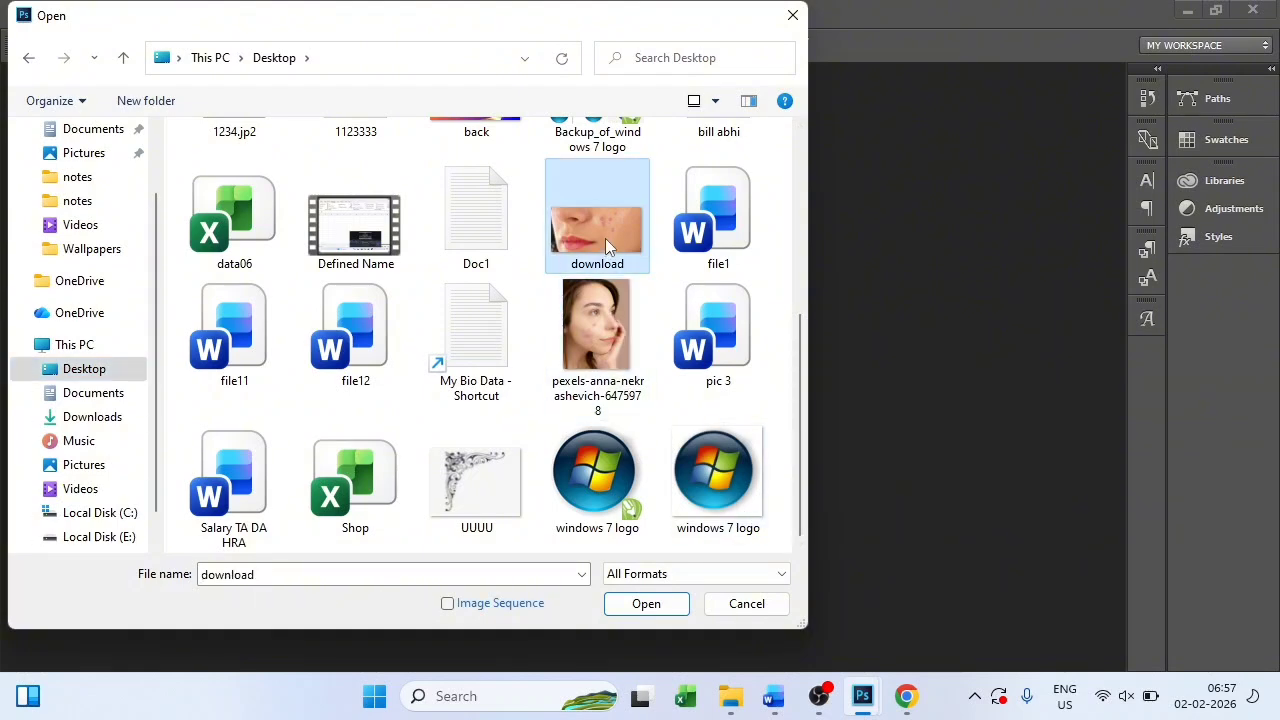
left_click(635, 607)
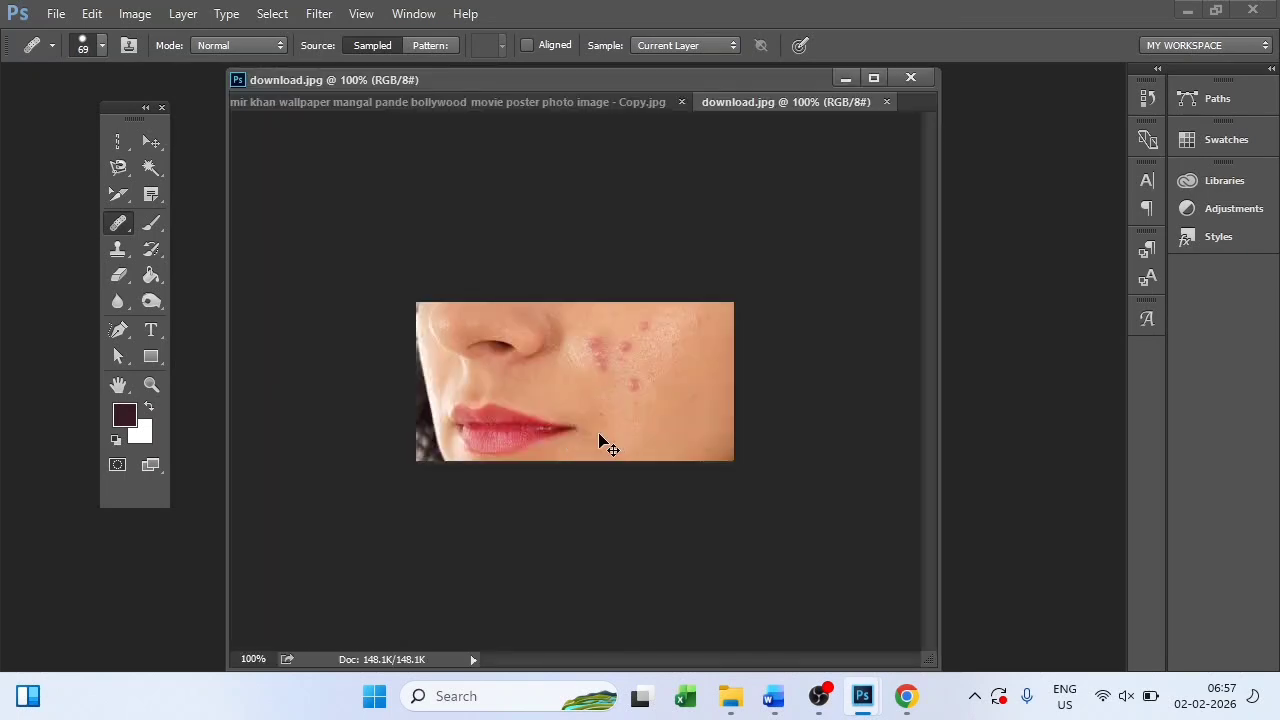
Step: Try stamping the previously sampled eye onto the lower cheek with the Healing Brush Tool, and undo it
key("ctrl+plus")
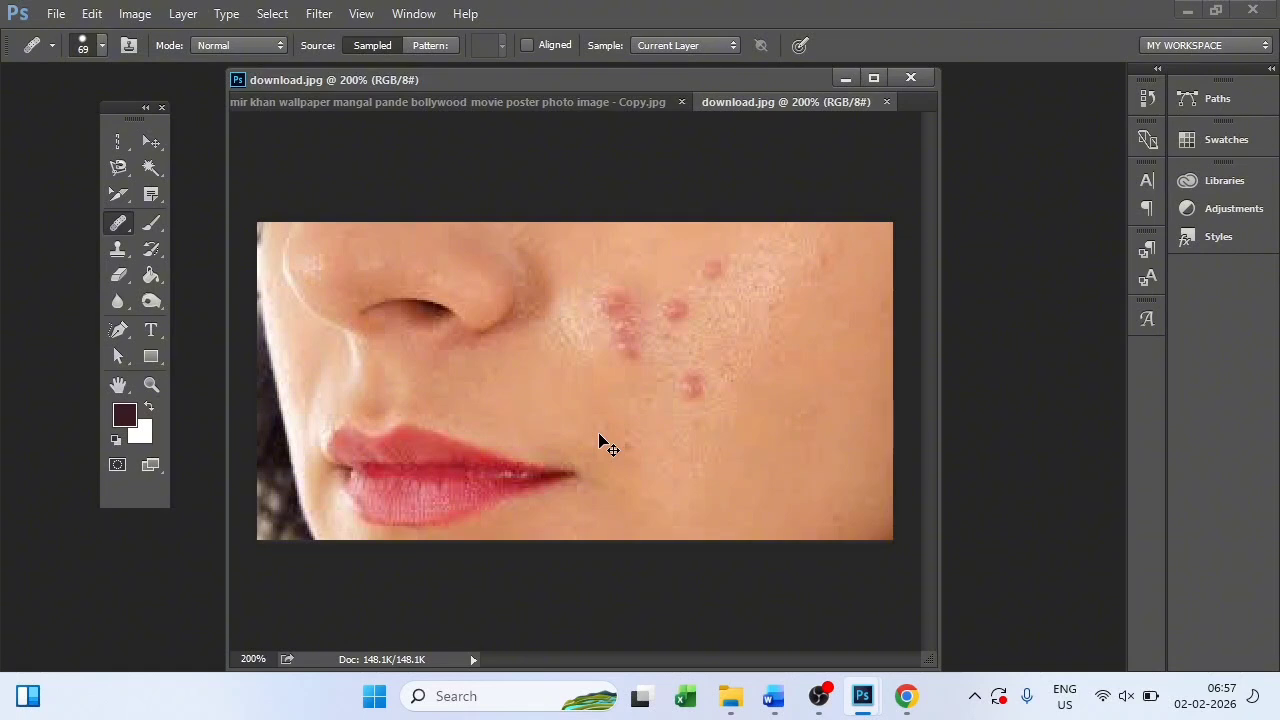
key("ctrl+plus")
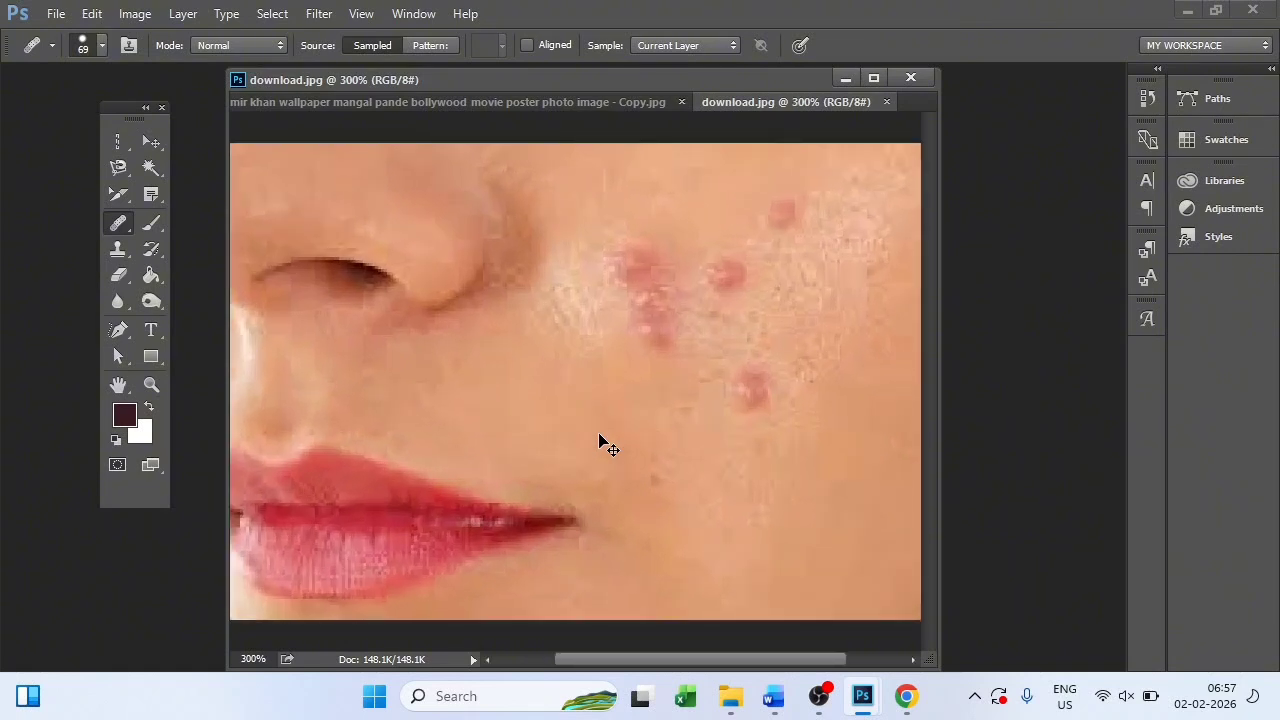
key("ctrl+minus")
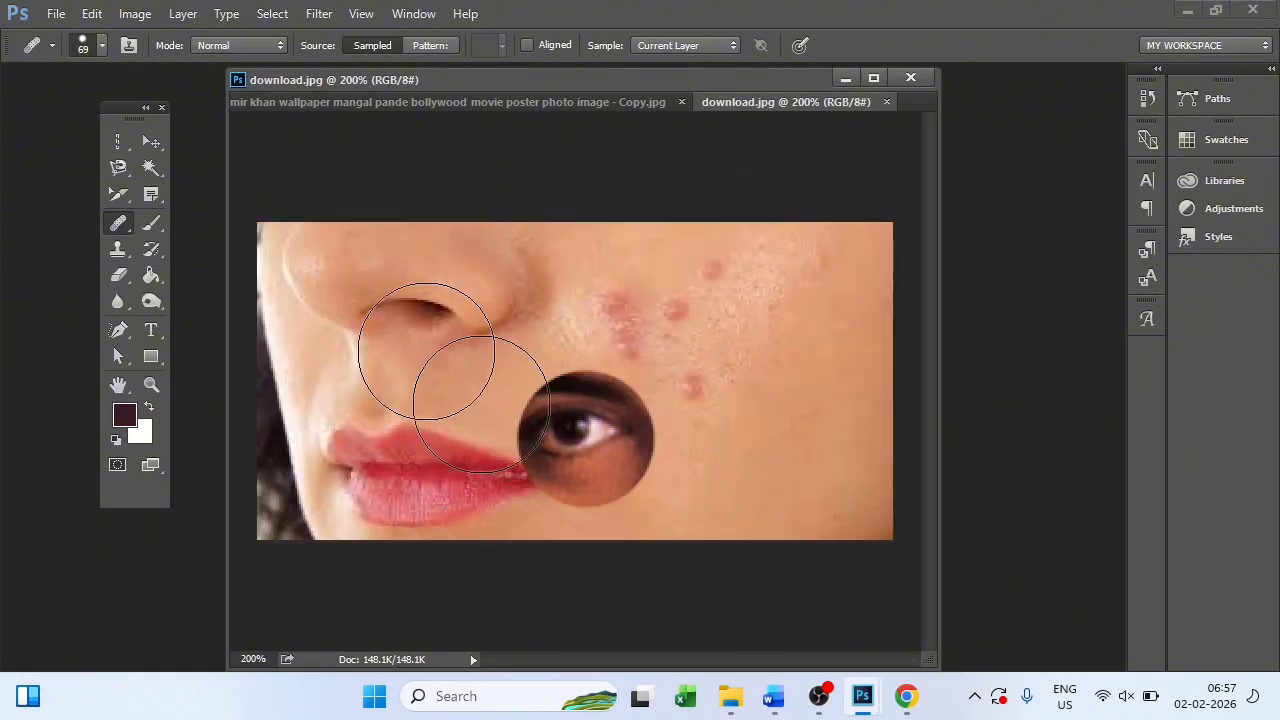
right_click(118, 224)
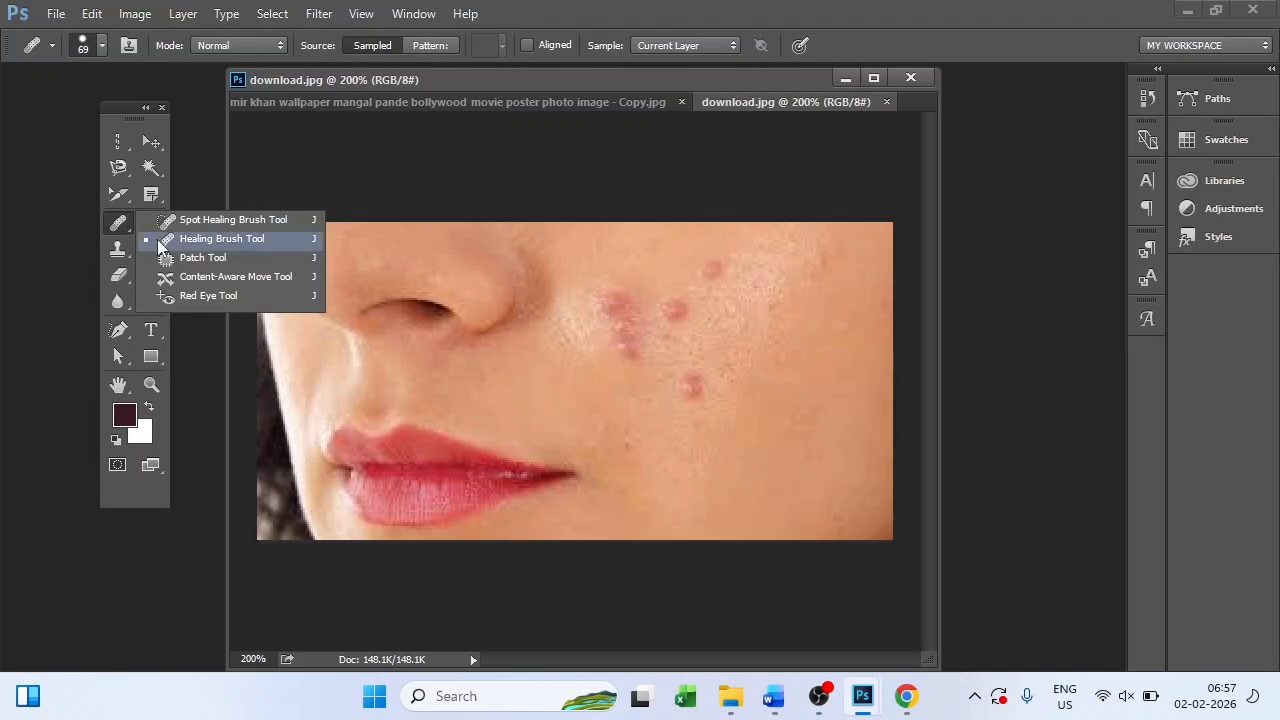
left_click(210, 238)
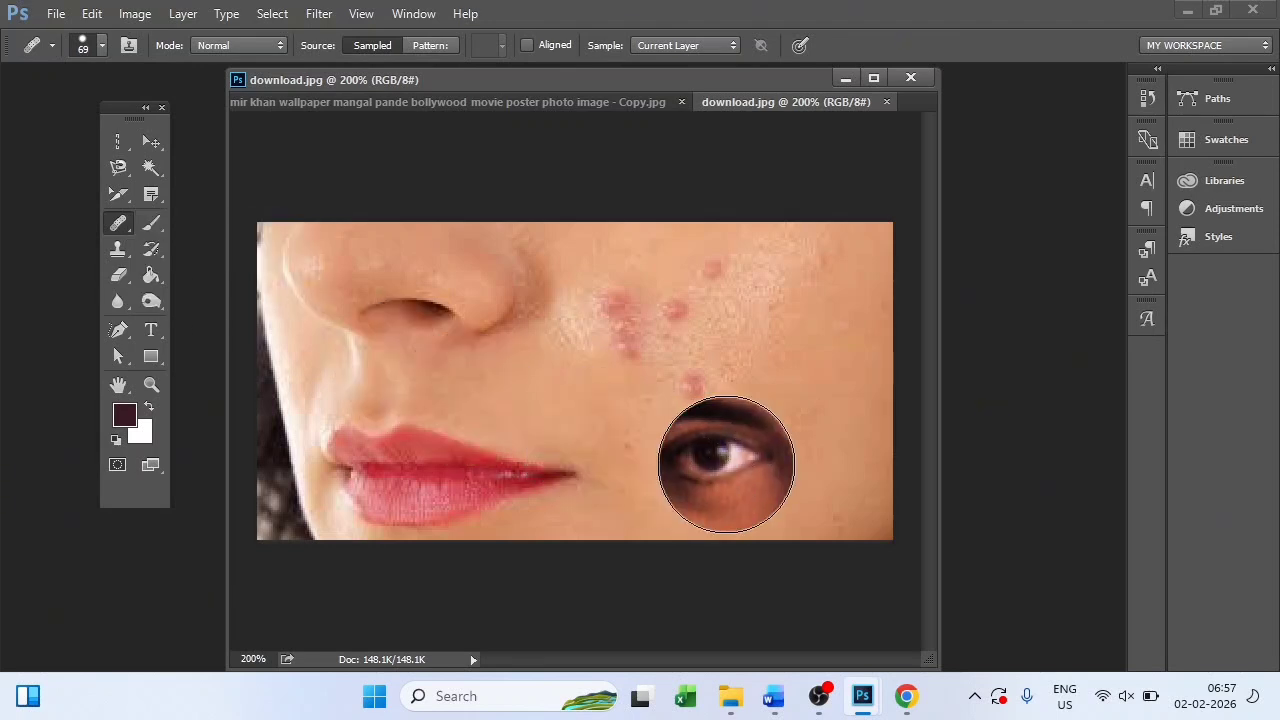
left_click(726, 463)
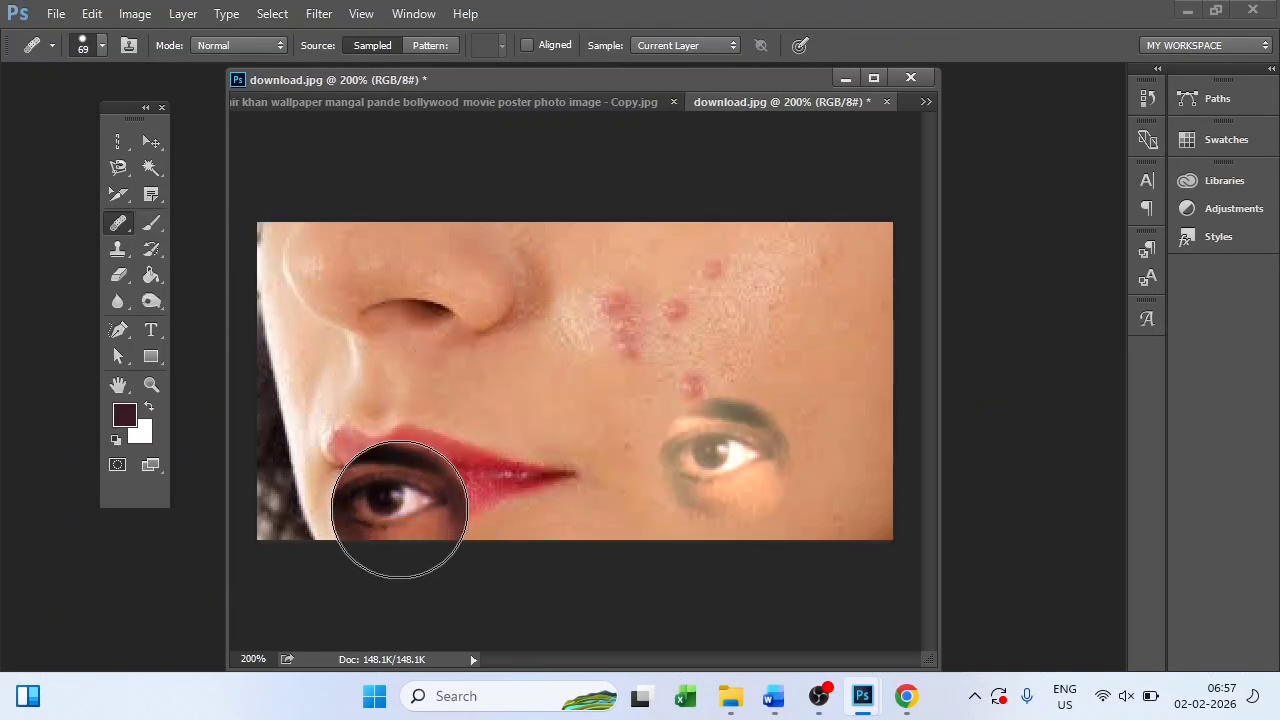
key("ctrl+z")
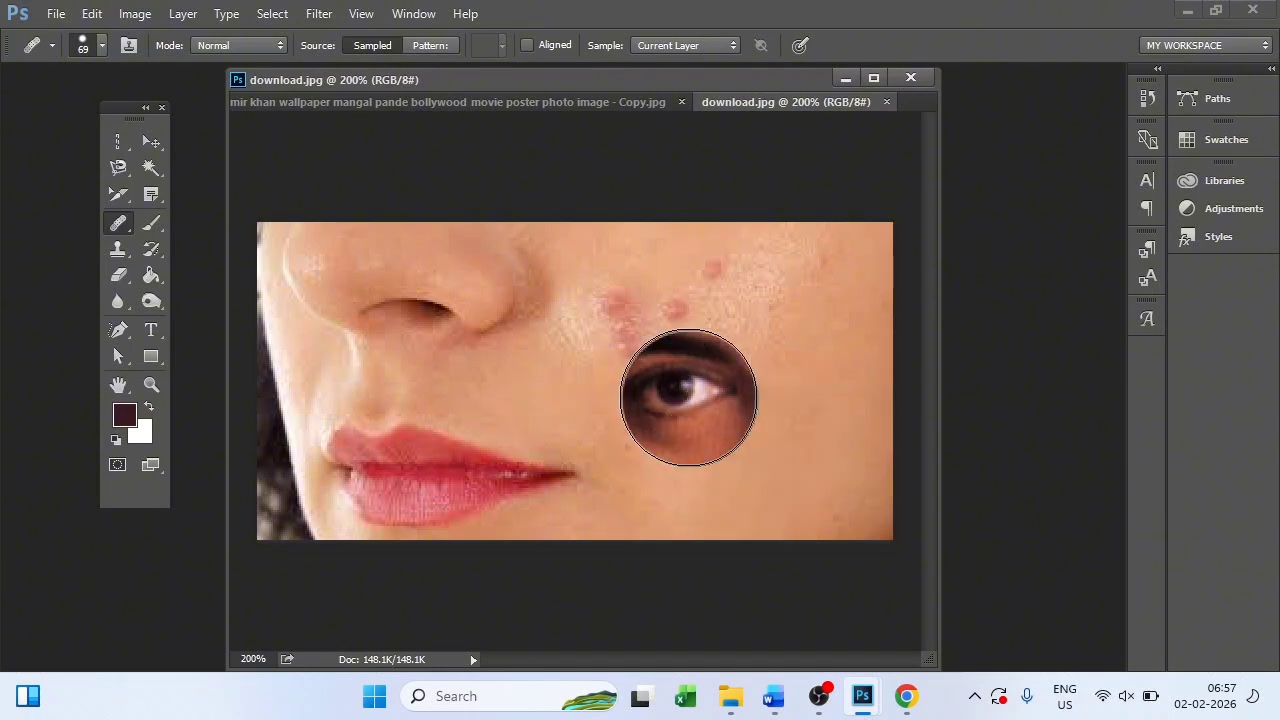
Step: Reduce the Healing Brush size to 25 and sample clean skin on the lower cheek as the source
key("bracketleft")
key("bracketleft")
key("bracketleft")
key("bracketleft")
key("bracketleft")
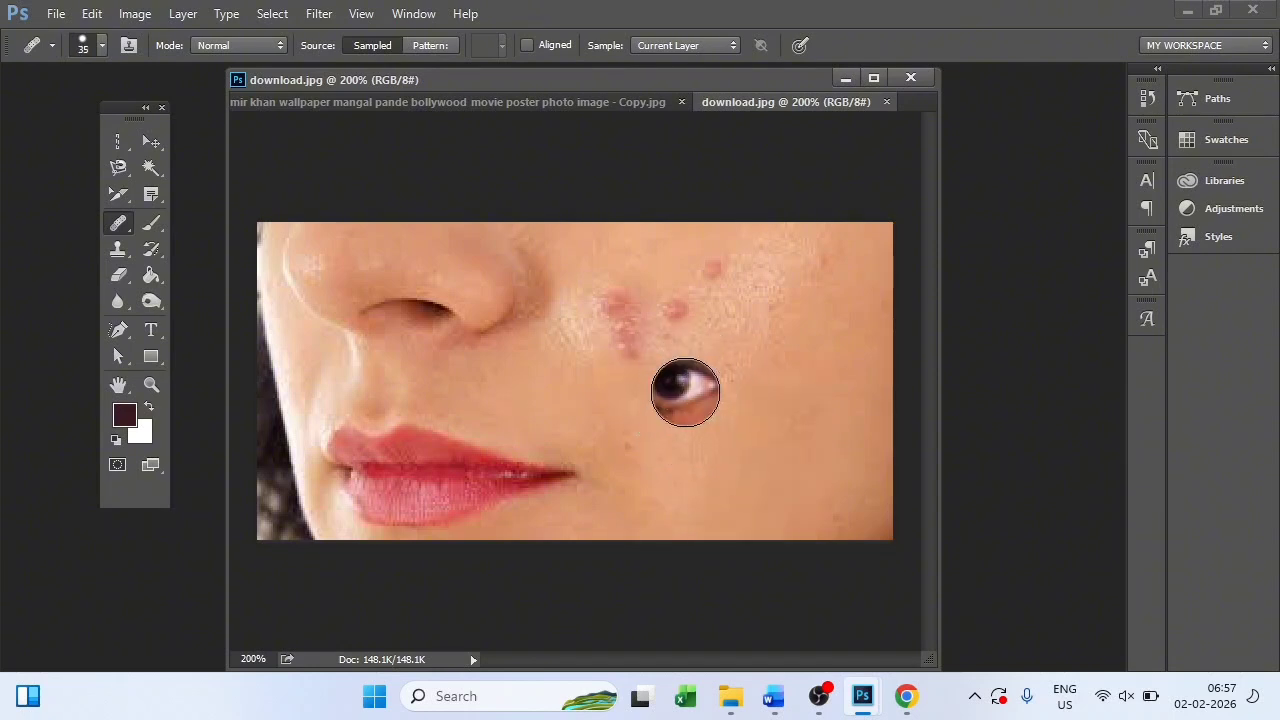
left_click(688, 388)
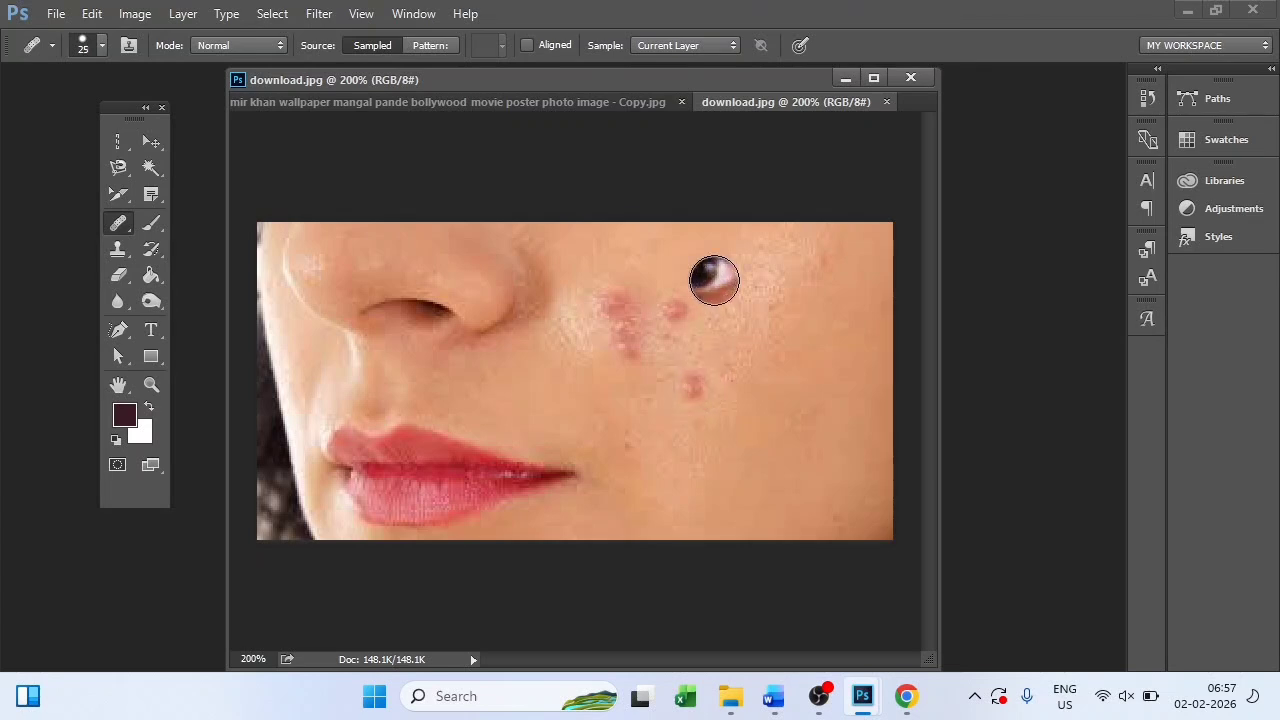
key("]")
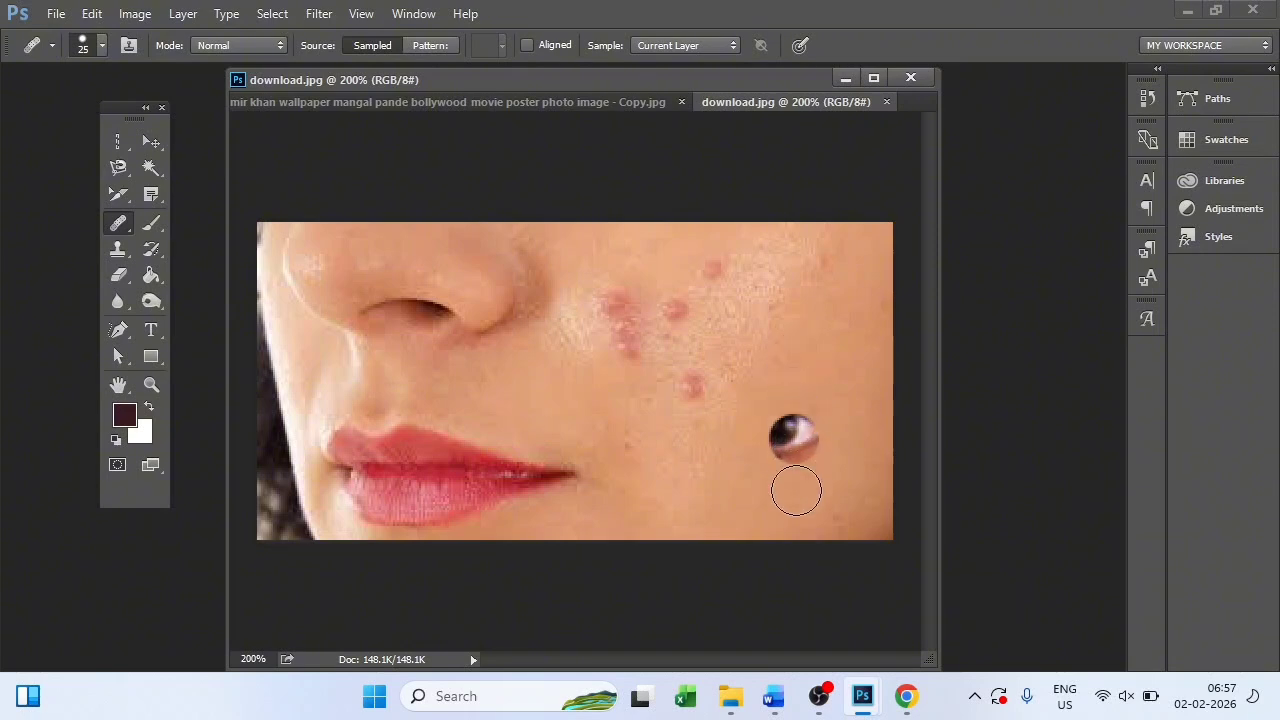
key("alt")
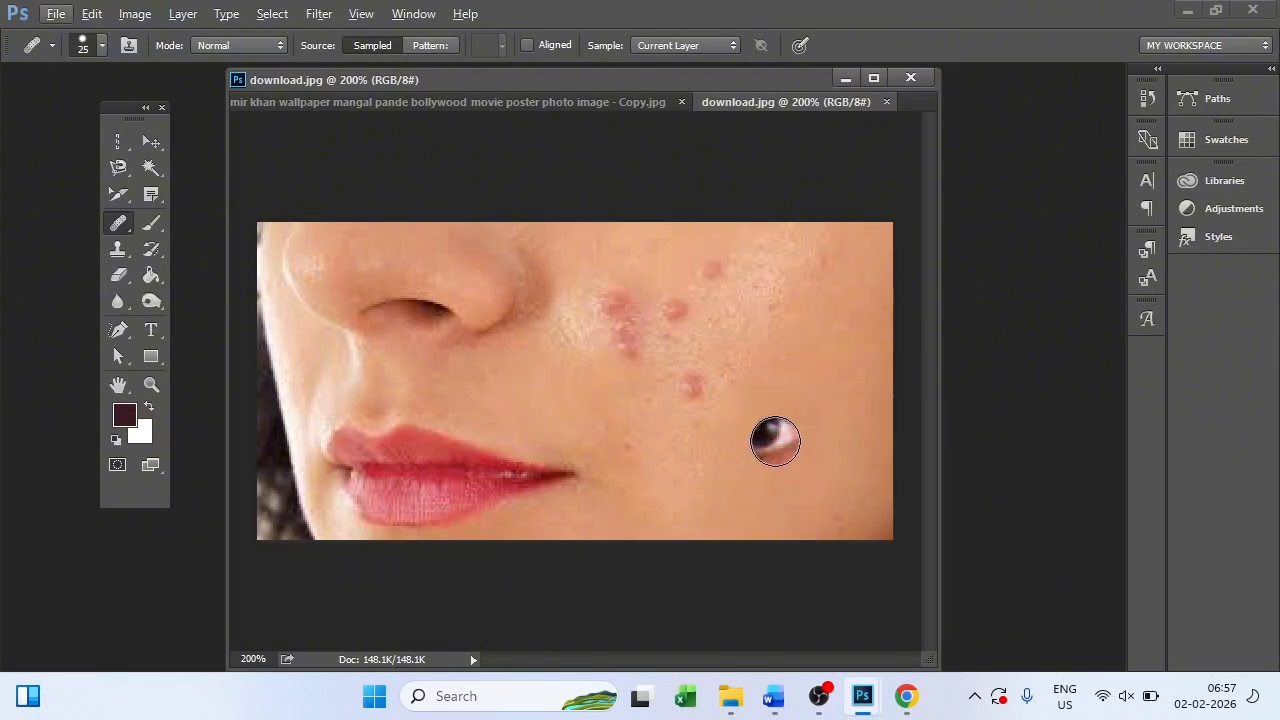
key("alt")
left_click(771, 420, "alt")
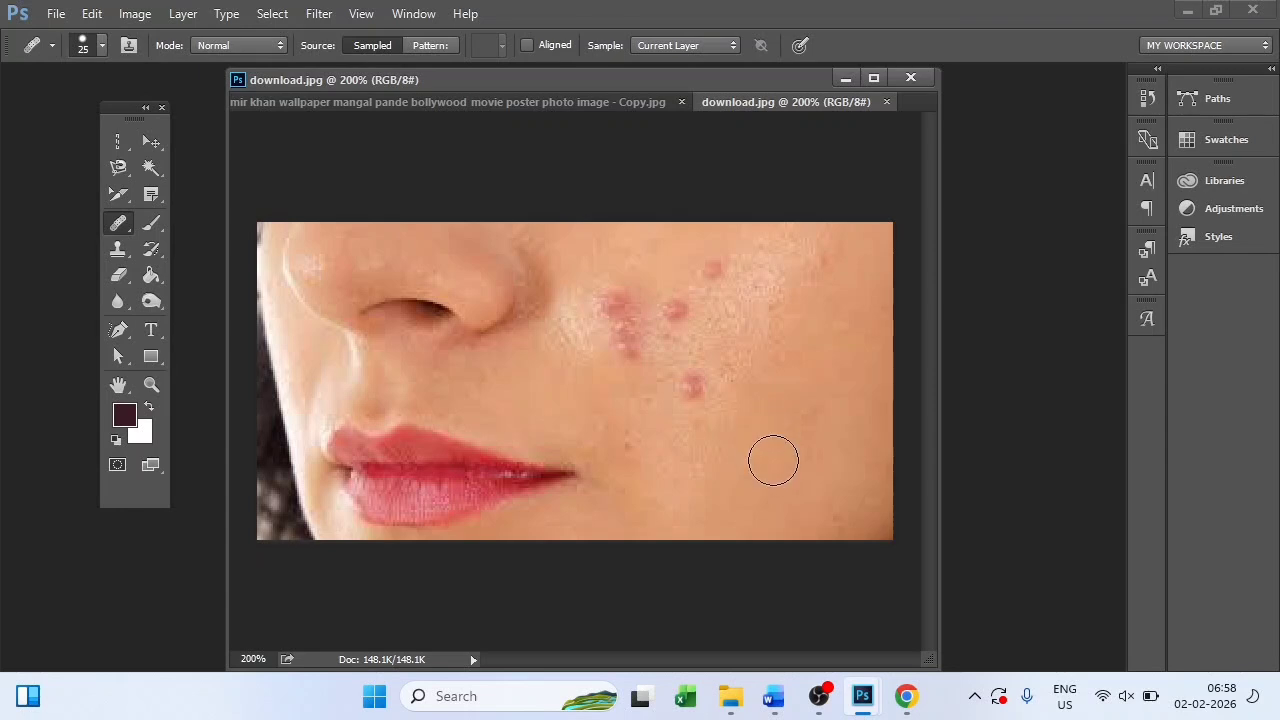
Step: Heal the individual pimples and the pimple cluster beside the nose with the sampled clean skin
left_click(715, 268)
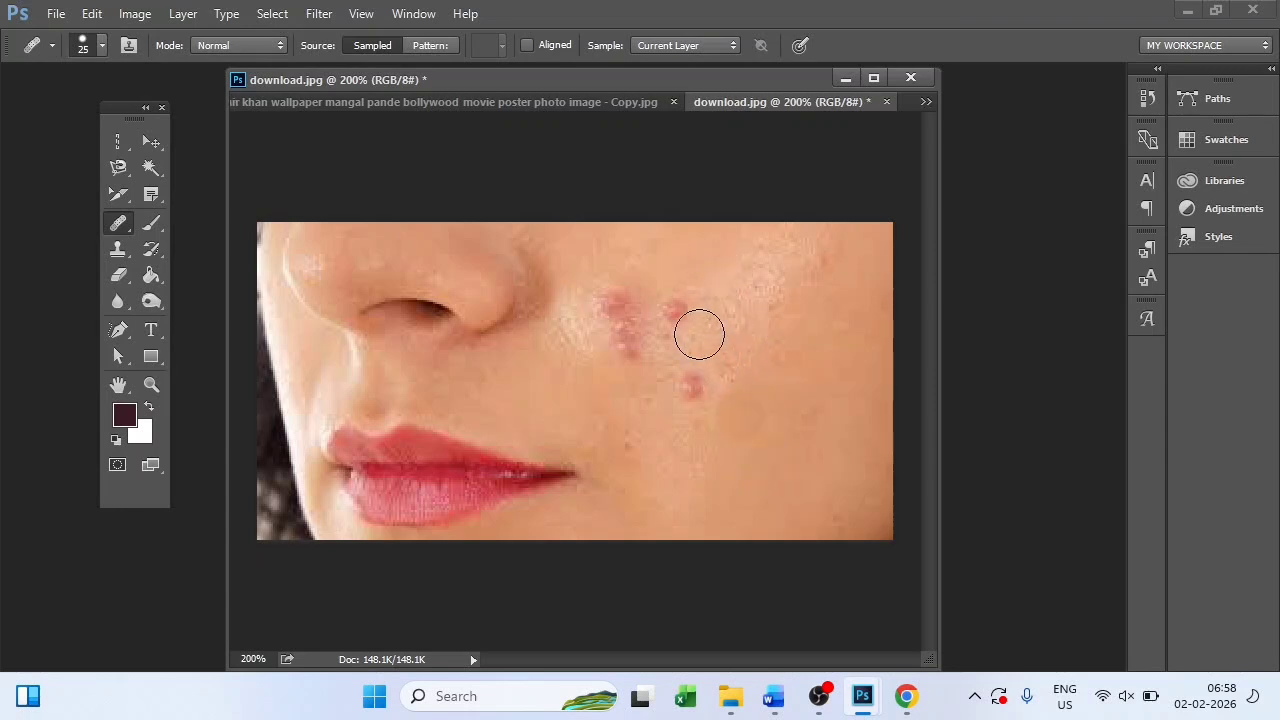
left_click(677, 309)
left_click(690, 384)
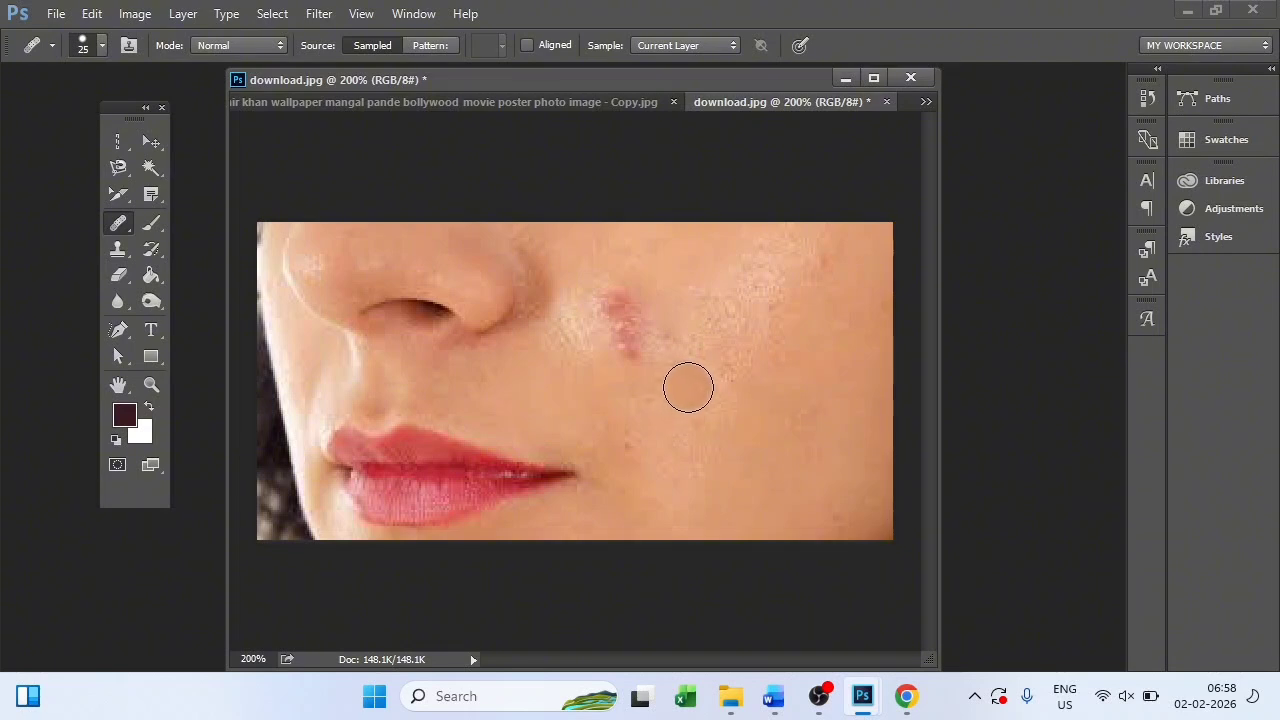
left_click(628, 350)
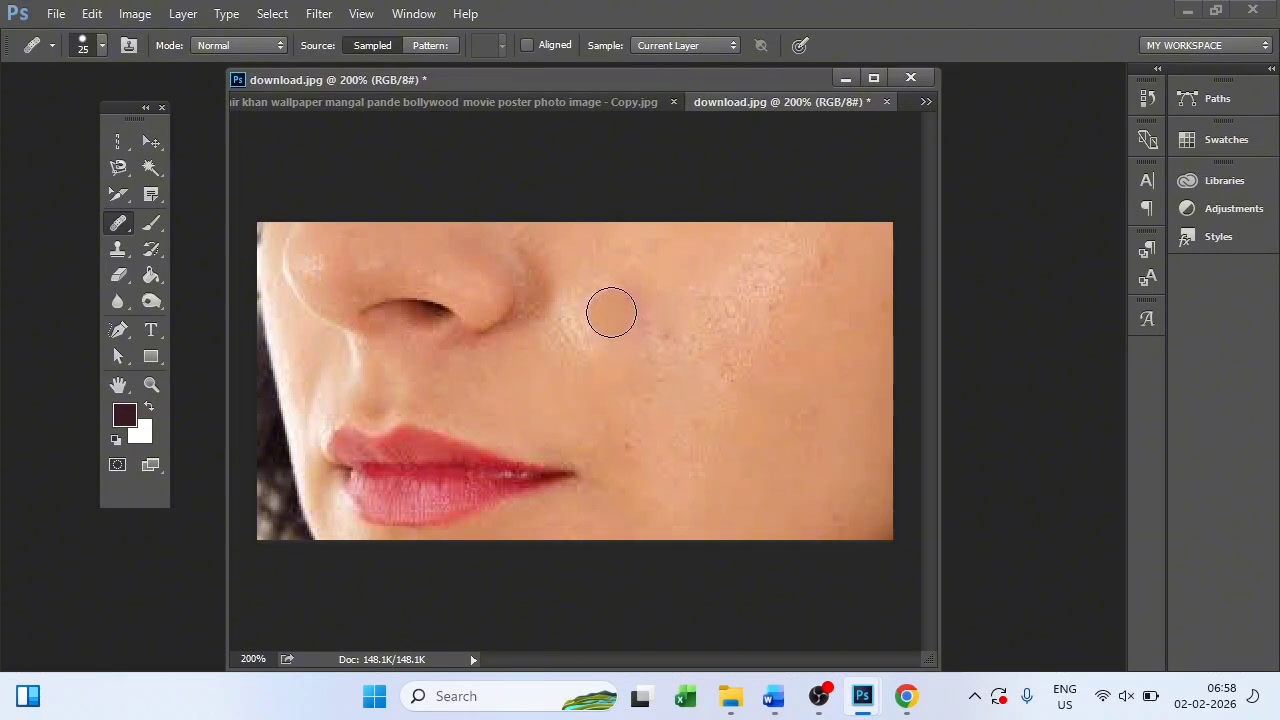
left_click(612, 304)
left_click(648, 326)
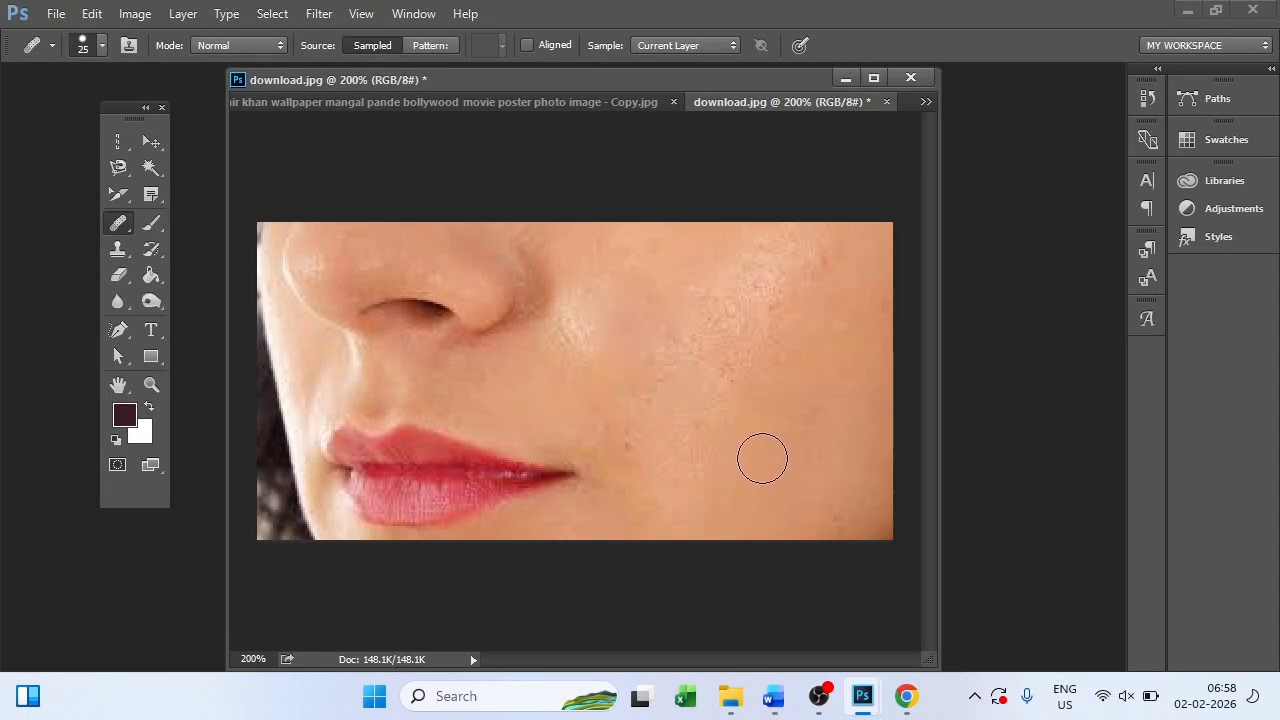
left_click(689, 255)
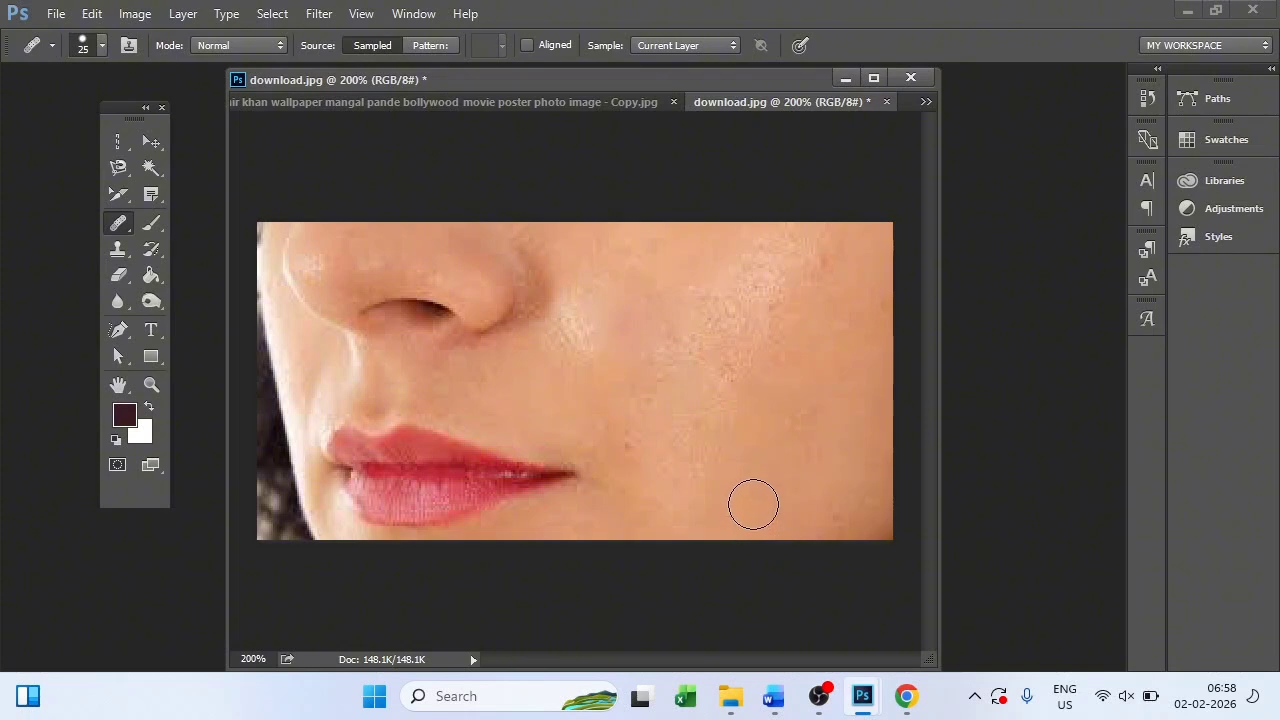
Step: Undo all the Healing Brush corrections on the cheek
key("ctrl+alt+z")
key("ctrl+alt+z")
key("ctrl+alt+z")
key("ctrl+alt+z")
key("ctrl+alt+z")
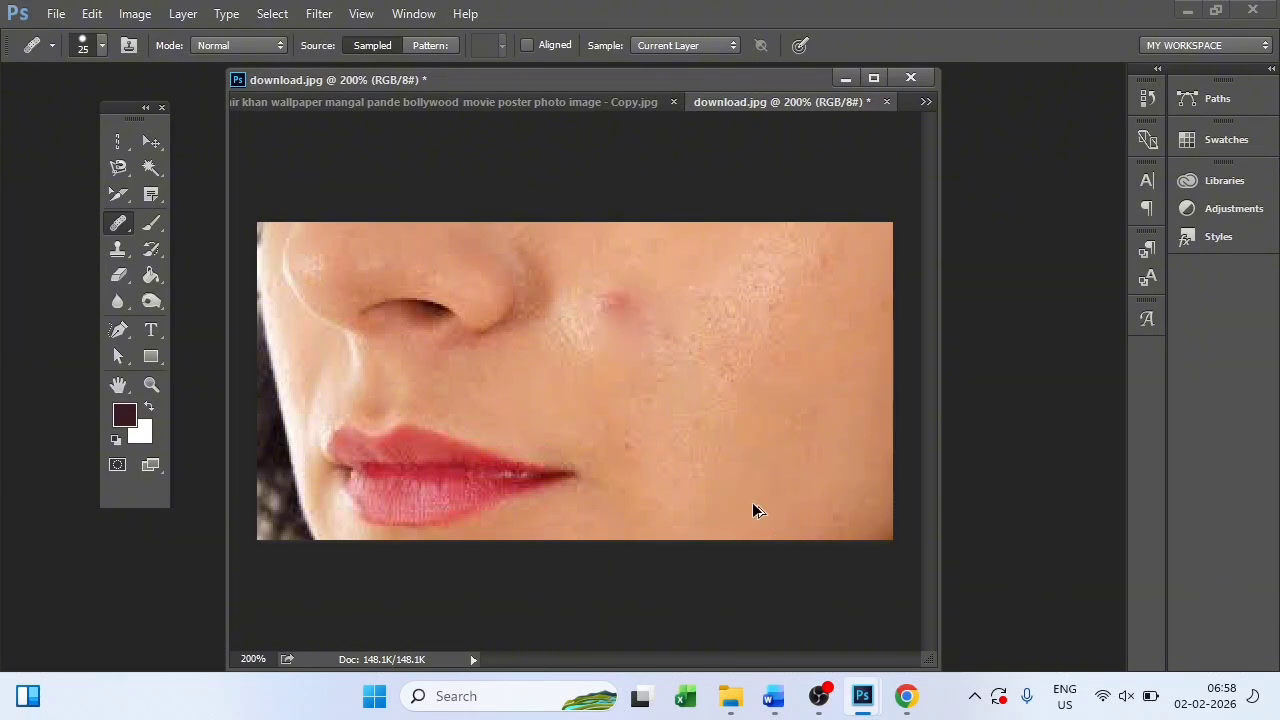
key("ctrl+alt+z")
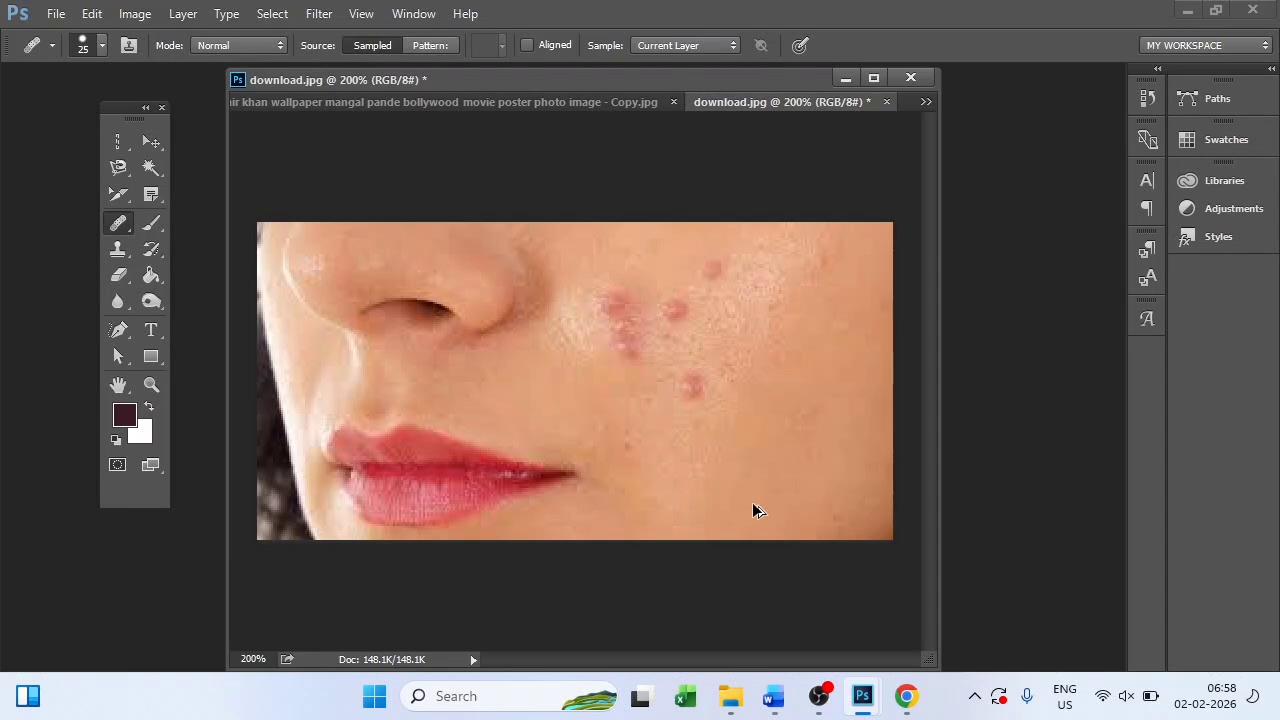
Step: Outline the lowest pimple with the Patch Tool, replace it with clean skin from the lower cheek, and deselect
right_click(118, 224)
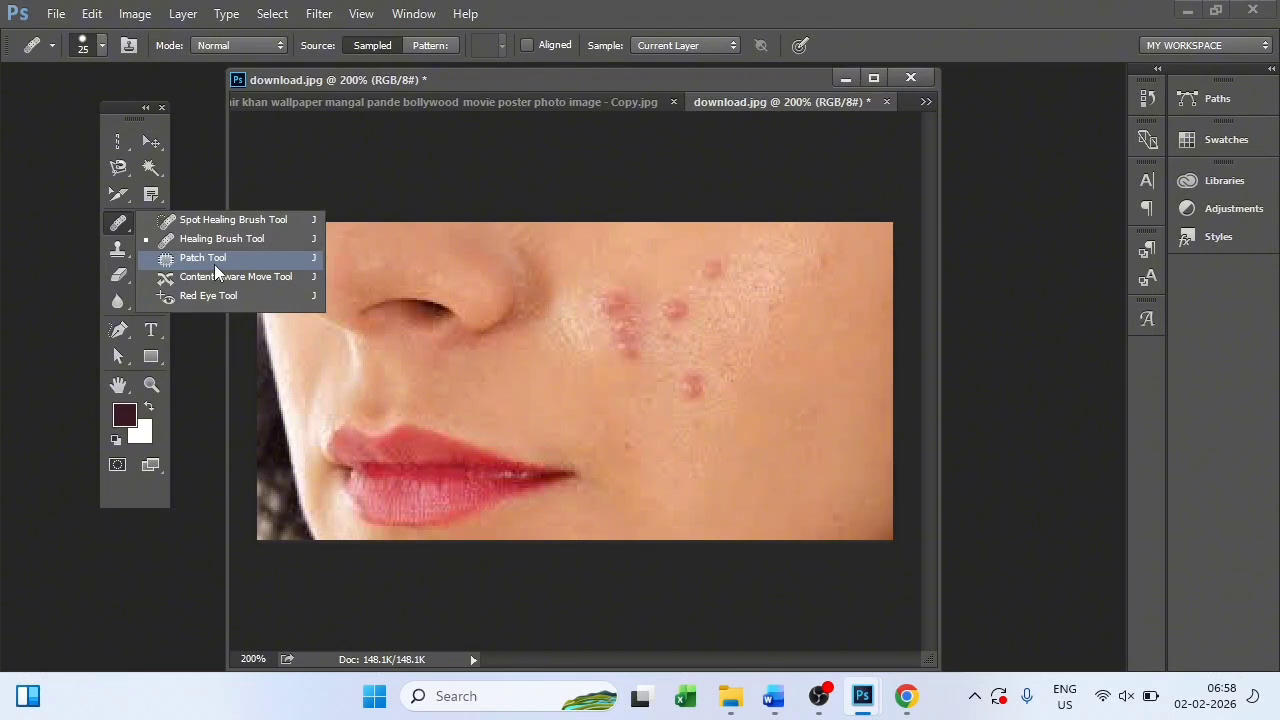
left_click(203, 258)
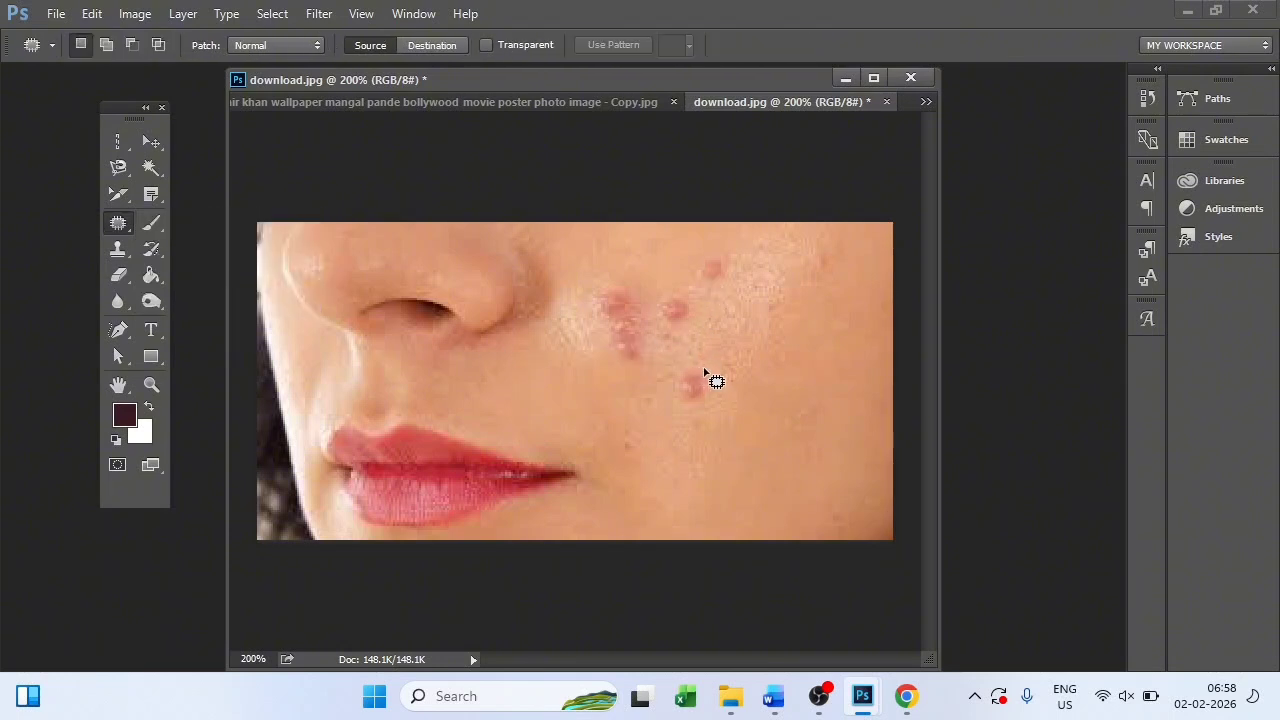
mouse_move(699, 358)
left_mouse_down()
mouse_move(664, 362)
mouse_move(675, 420)
mouse_move(718, 420)
mouse_move(699, 360)
left_mouse_up()
mouse_move(709, 403)
left_mouse_down()
mouse_move(741, 459)
mouse_move(780, 469)
mouse_move(805, 408)
mouse_move(766, 470)
left_mouse_up()
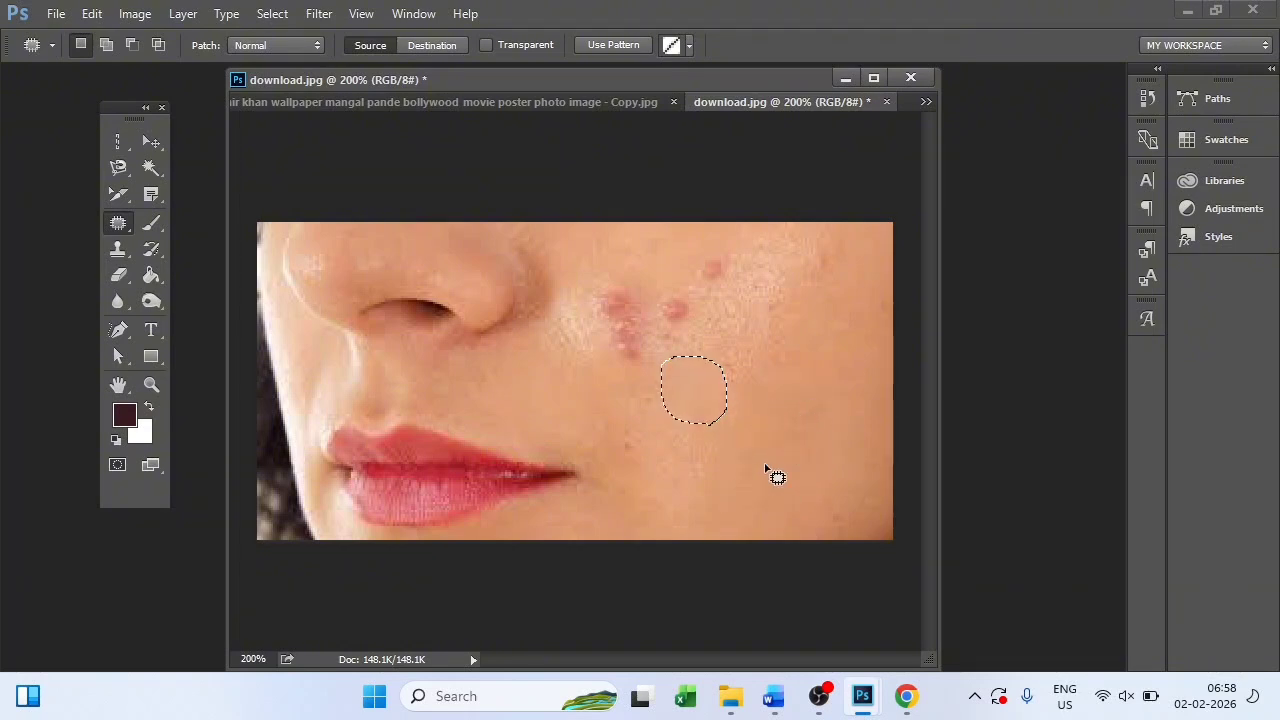
key("ctrl+d")
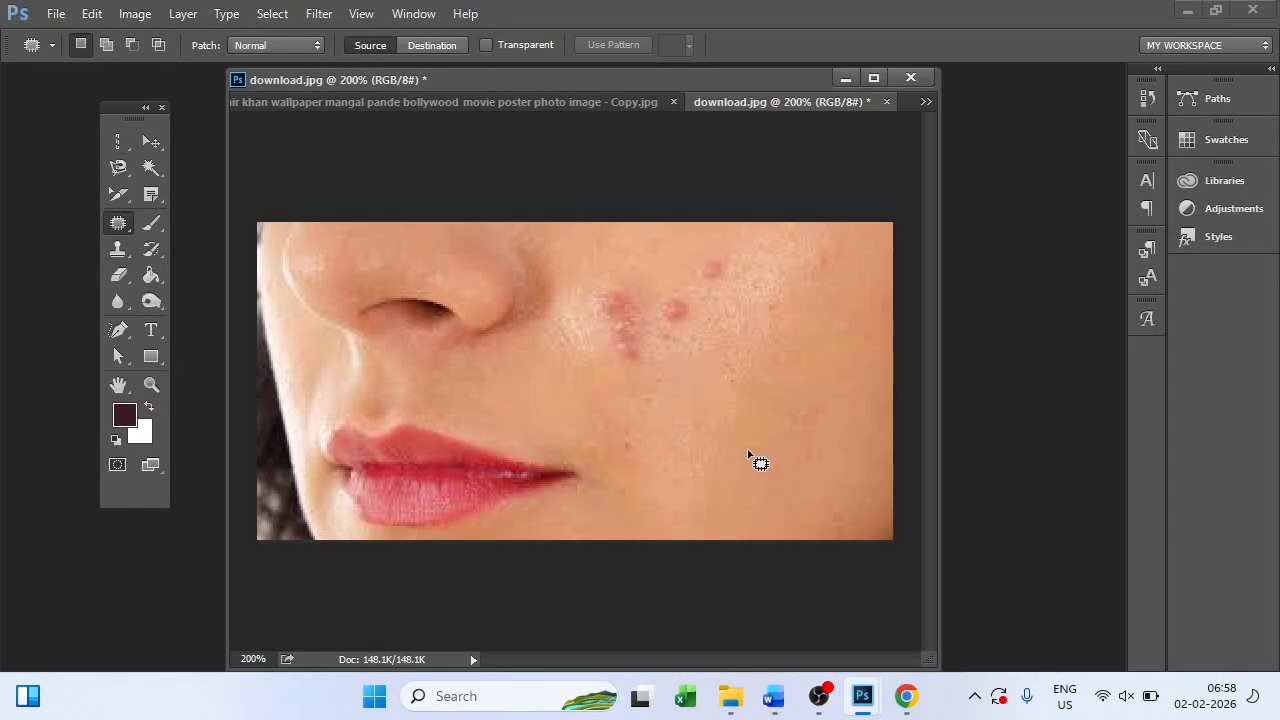
Step: Outline all the remaining upper-cheek pimples together, patch them with clean skin from the lower cheek, and deselect
mouse_move(656, 352)
left_mouse_down()
mouse_move(650, 366)
mouse_move(607, 357)
mouse_move(598, 302)
mouse_move(675, 286)
mouse_move(706, 254)
mouse_move(718, 290)
mouse_move(670, 356)
mouse_move(646, 365)
left_mouse_up()
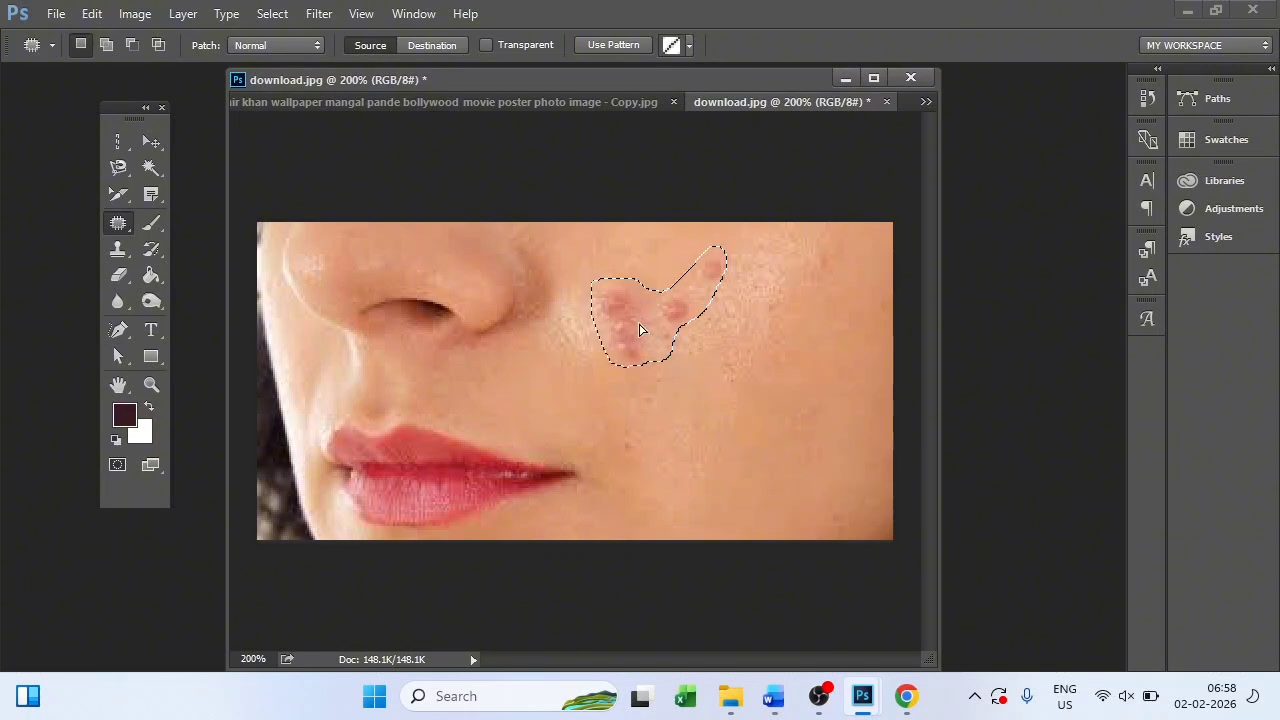
left_click_drag(645, 336, 730, 477)
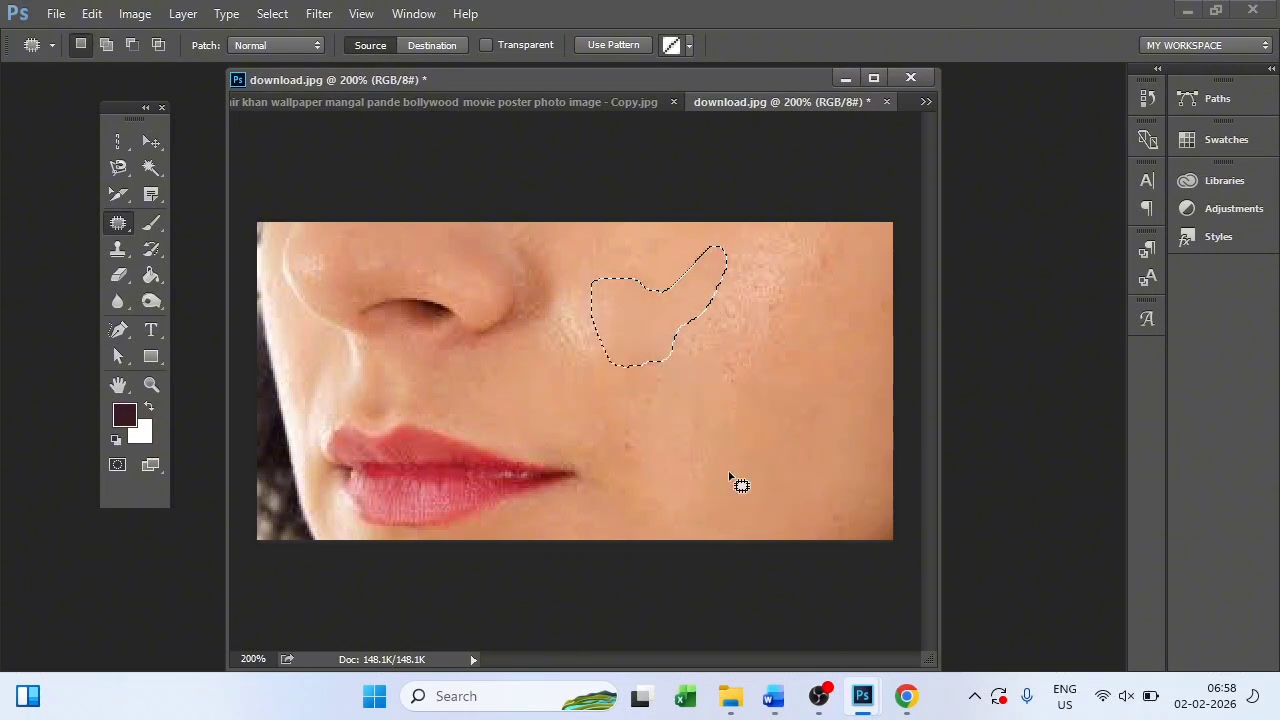
key("ctrl+d")
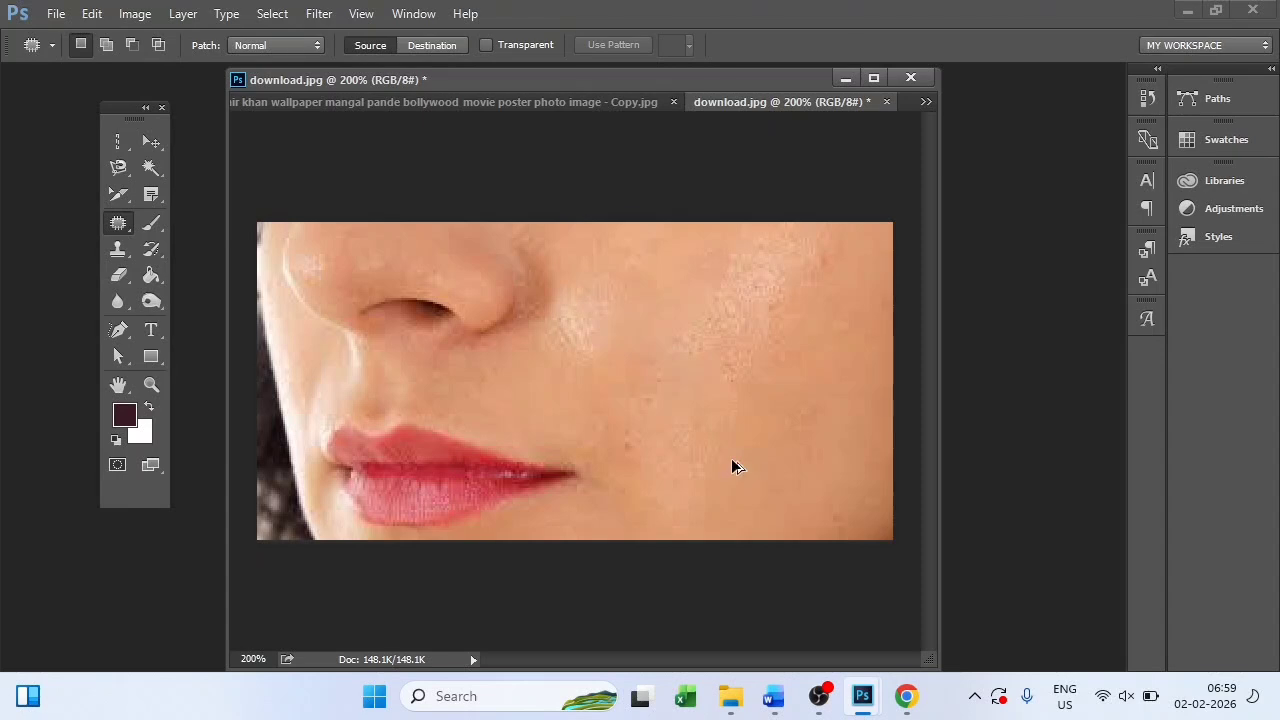
Step: Undo the patch over the group of upper-cheek pimples
key("ctrl+alt+z")
key("ctrl+alt+z")
key("ctrl+alt+z")
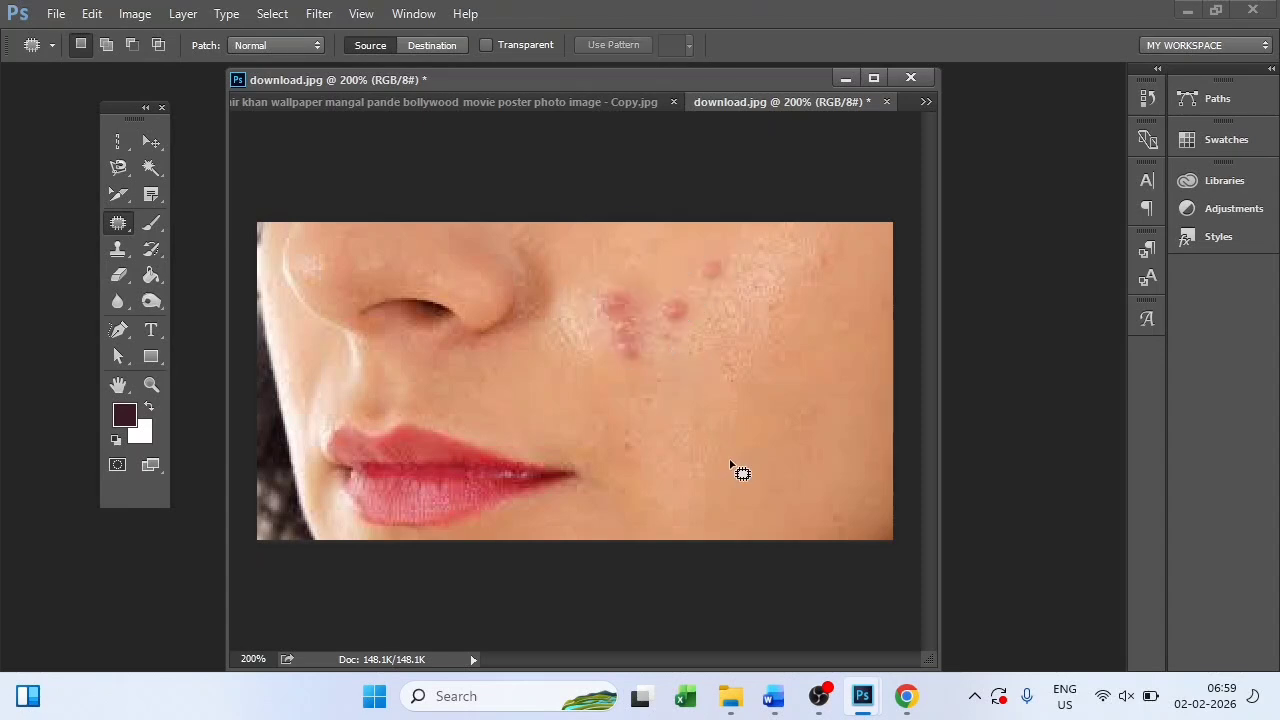
Step: Switch from the Patch Tool to the Content-Aware Move Tool
right_click(118, 224)
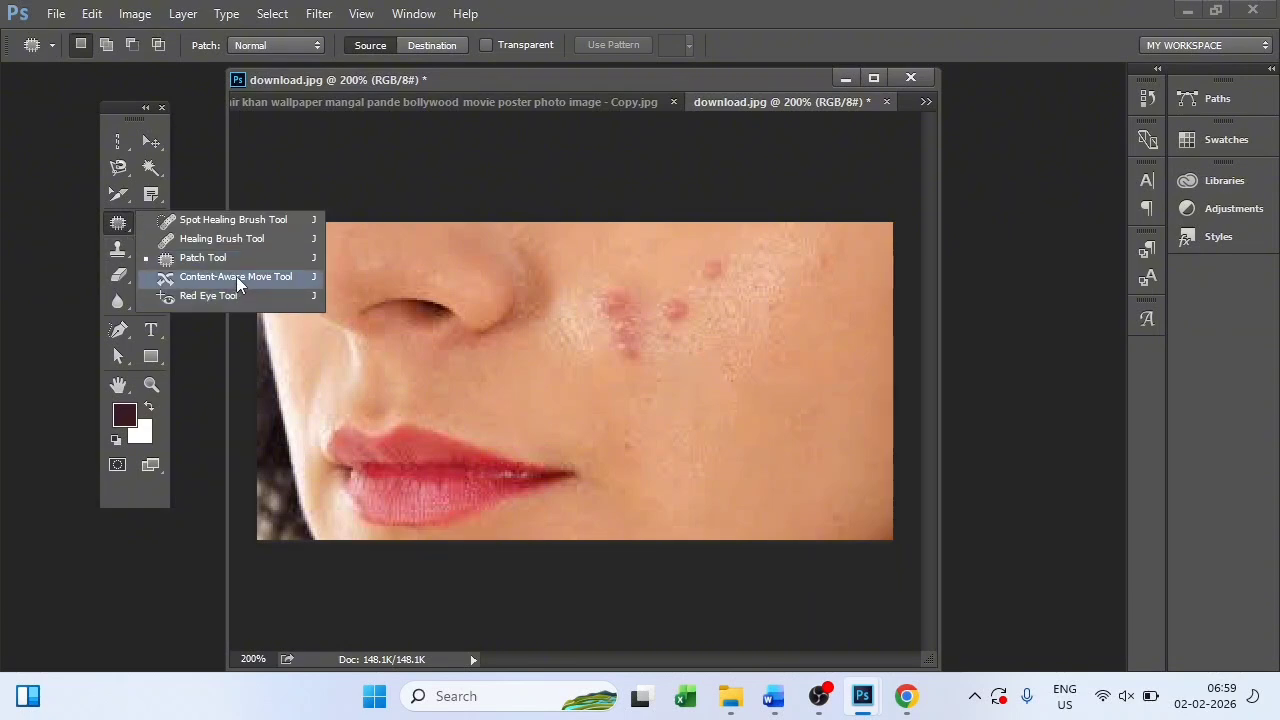
mouse_move(870, 705)
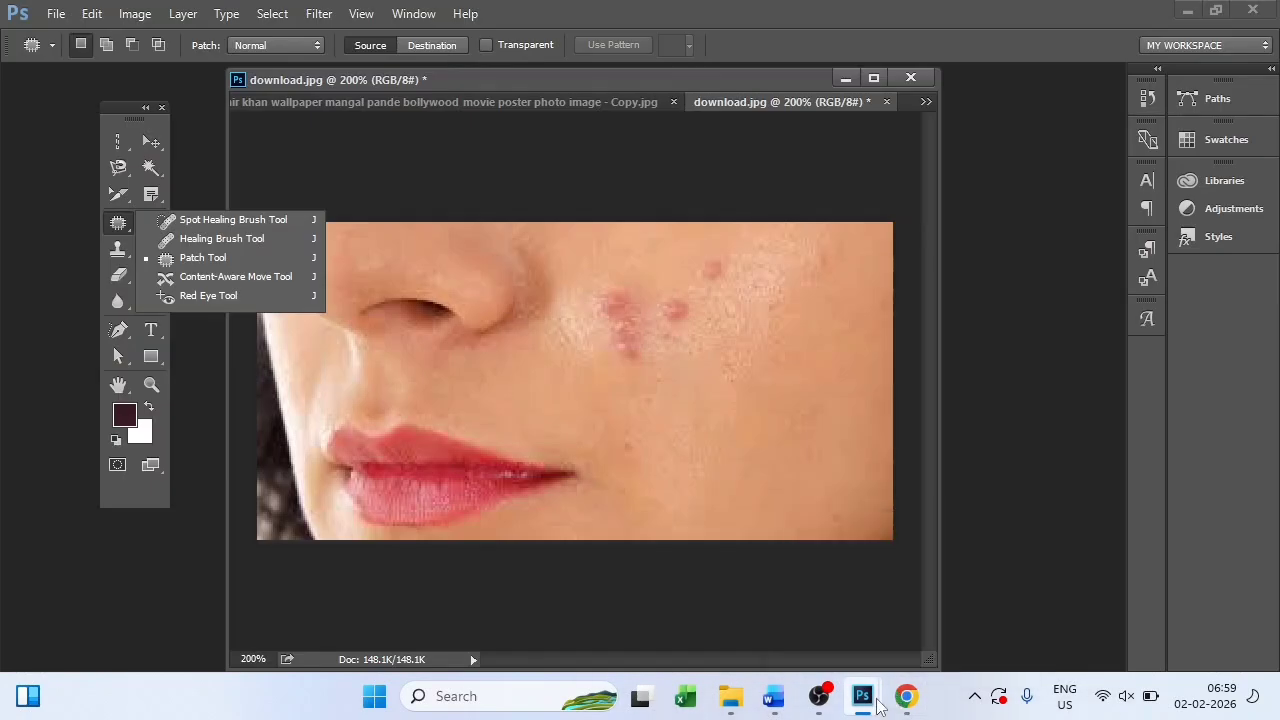
left_click(928, 615)
left_click(922, 411)
key("shift+j")
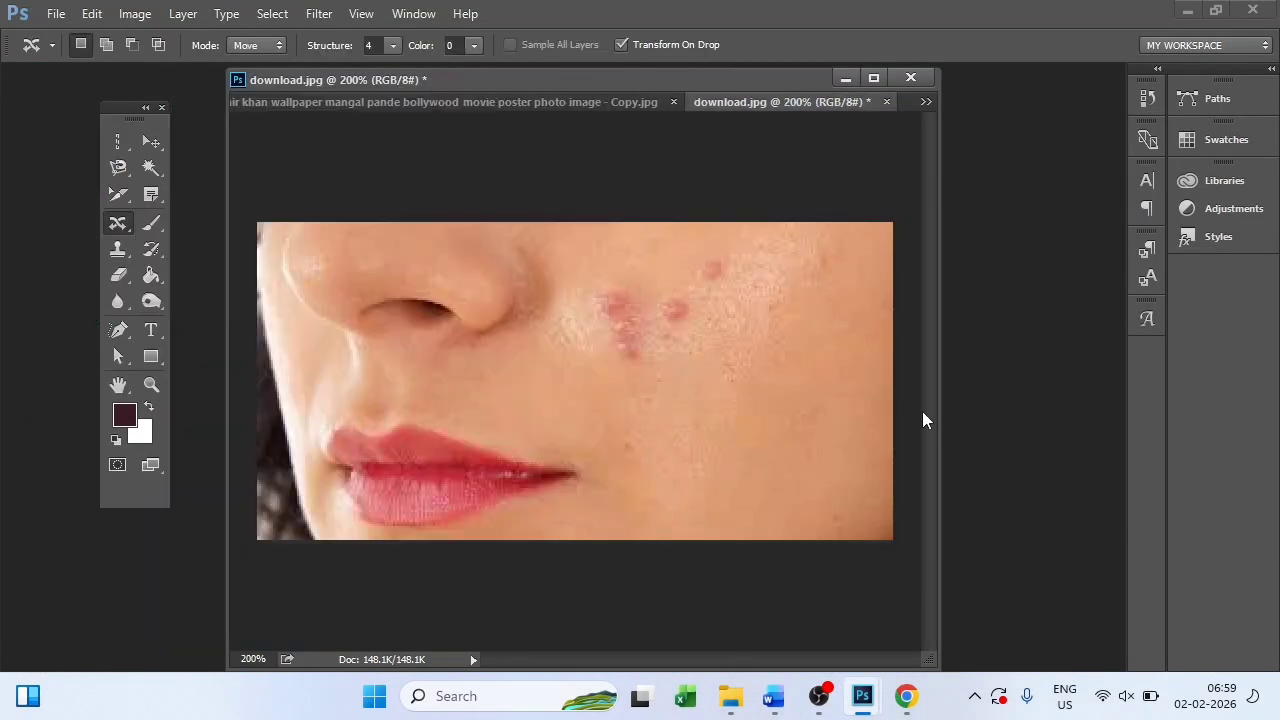
Step: Open the image "4887 - Copy" from the Wallpapers folder inside Module 1 on Local Disk (E:)
key("ctrl+o")
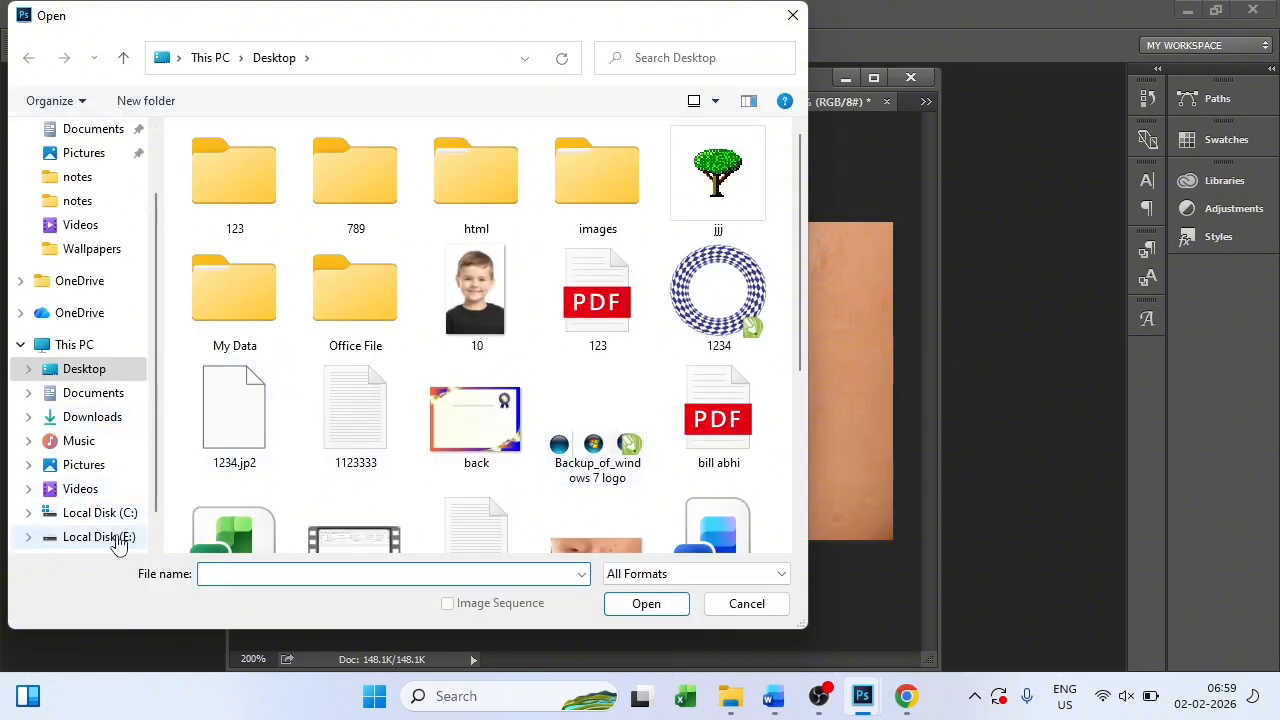
left_click(42, 537)
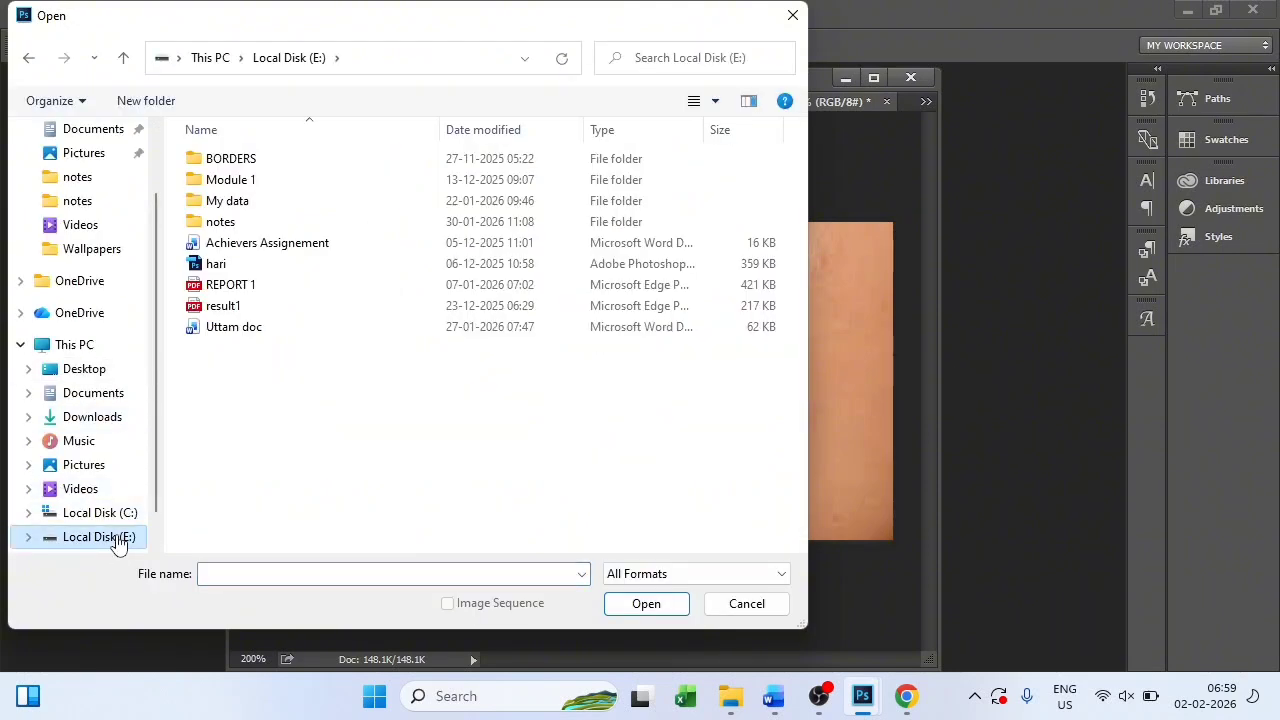
left_click(251, 181)
double_click(251, 181)
left_click(231, 163)
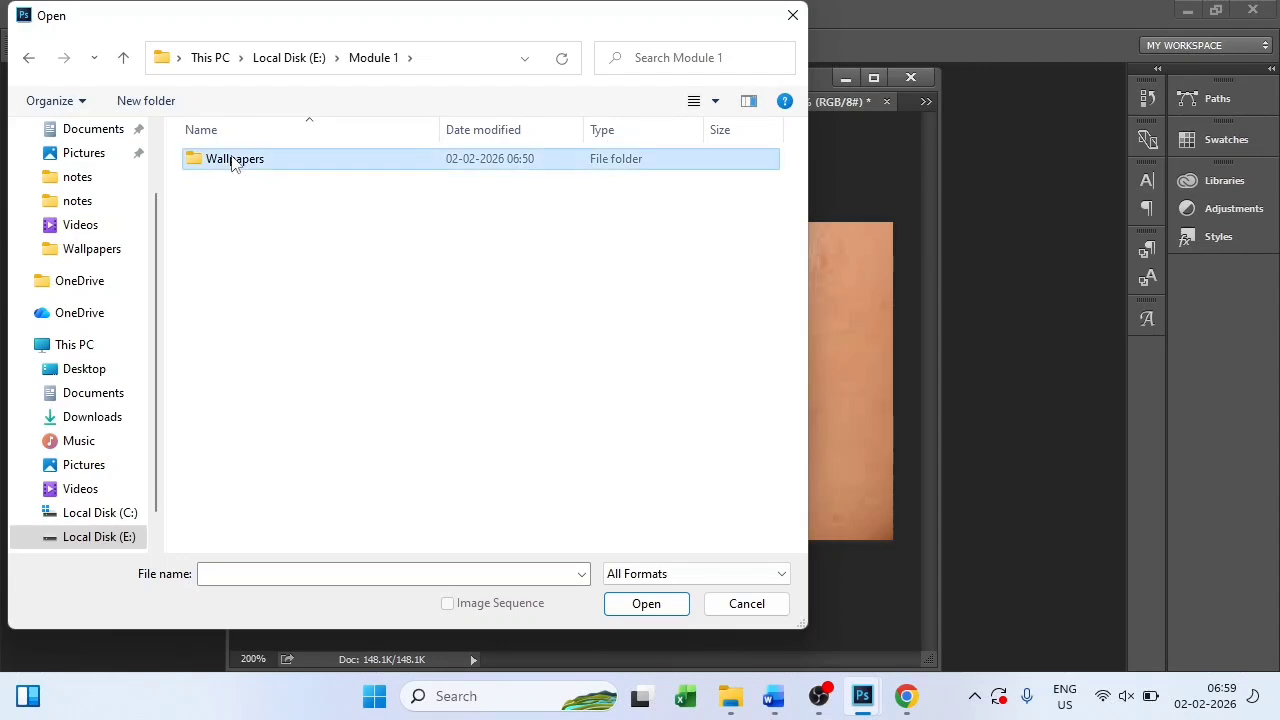
double_click(231, 163)
left_click_drag(795, 161, 803, 204)
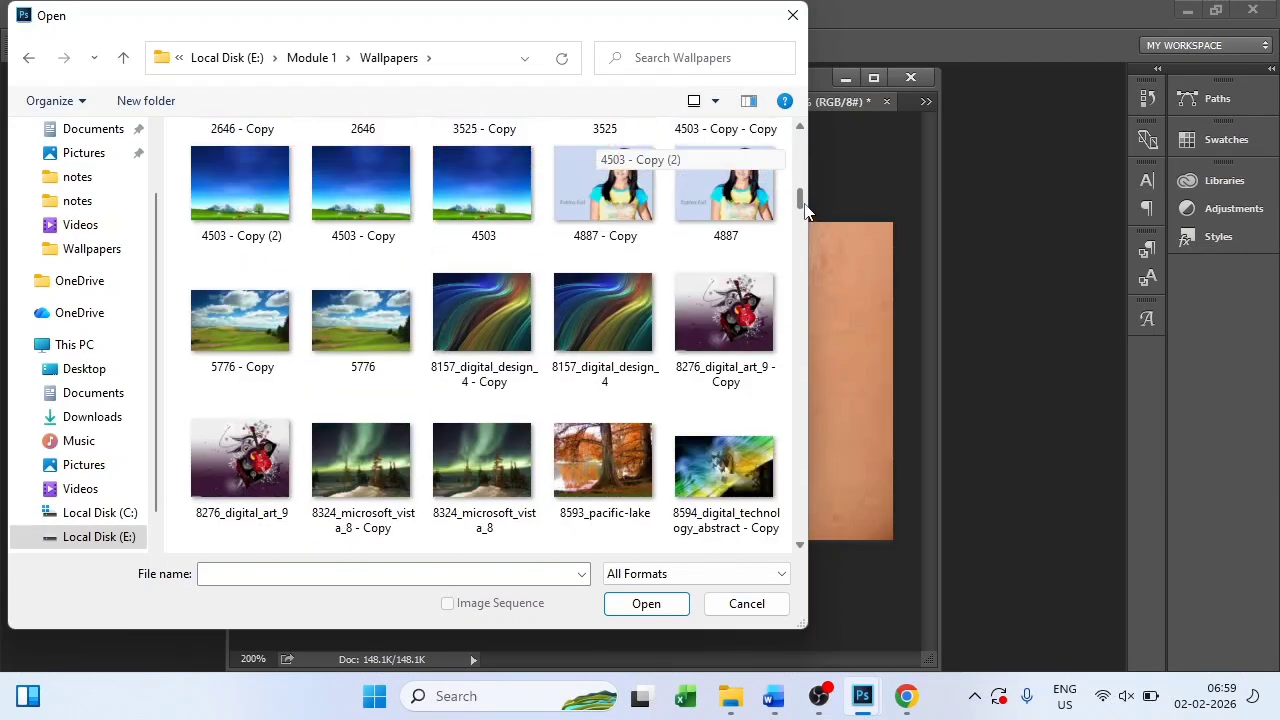
left_click(635, 195)
left_click(646, 603)
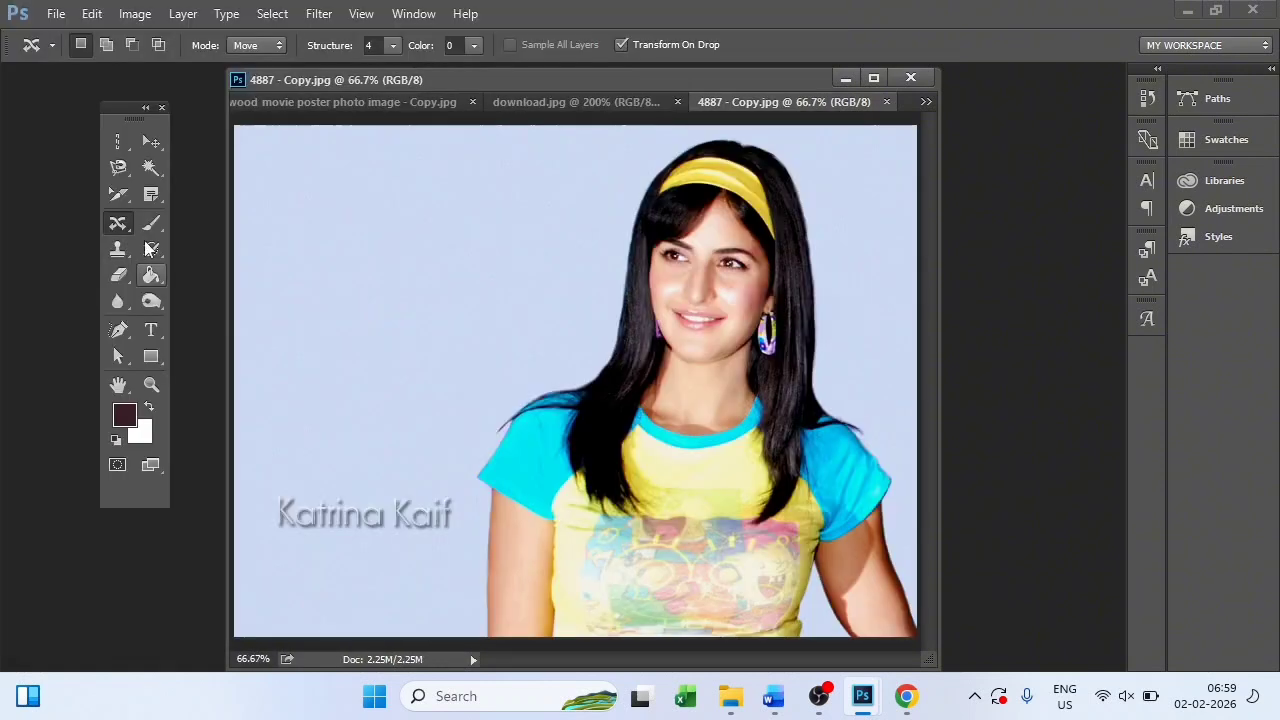
Step: Outline the eye on the image's left side, relocate it onto the cheek just below with the Content-Aware Move Tool, commit, and deselect
right_click(118, 222)
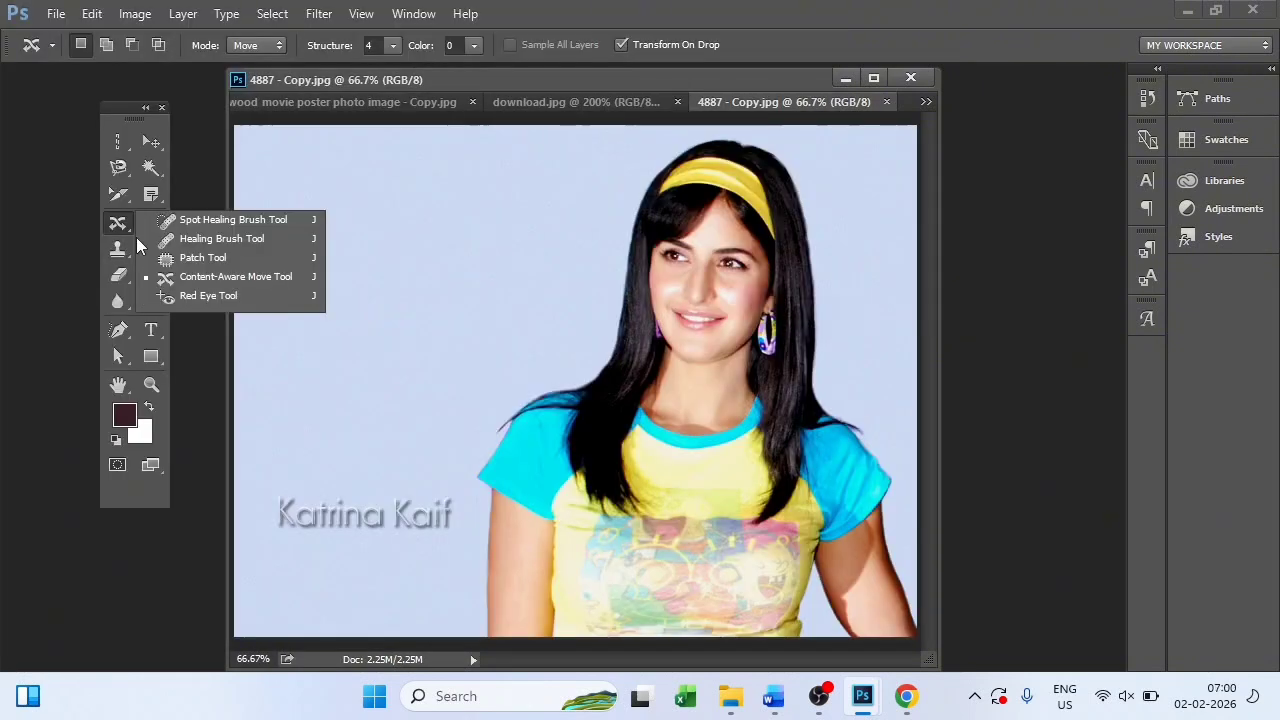
left_click(225, 274)
mouse_move(686, 263)
left_mouse_down()
mouse_move(654, 247)
mouse_move(650, 263)
mouse_move(685, 270)
mouse_move(695, 247)
mouse_move(672, 250)
mouse_move(668, 288)
left_mouse_up()
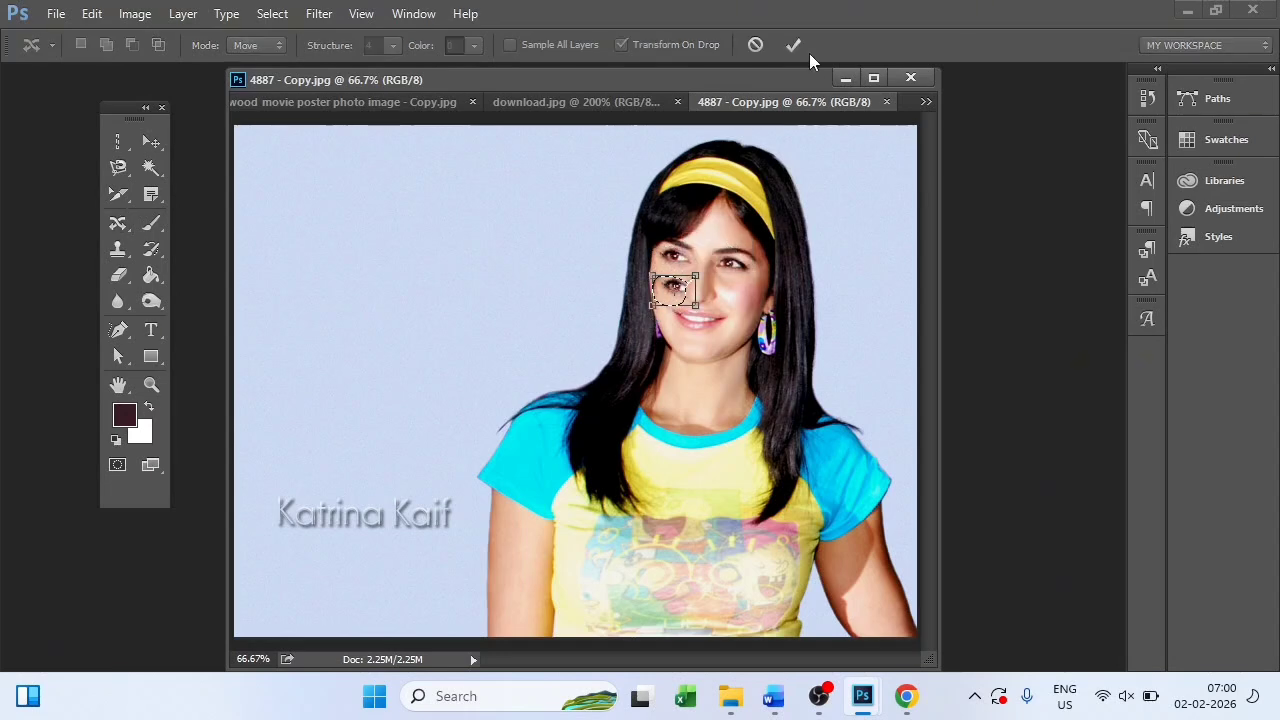
left_click(793, 45)
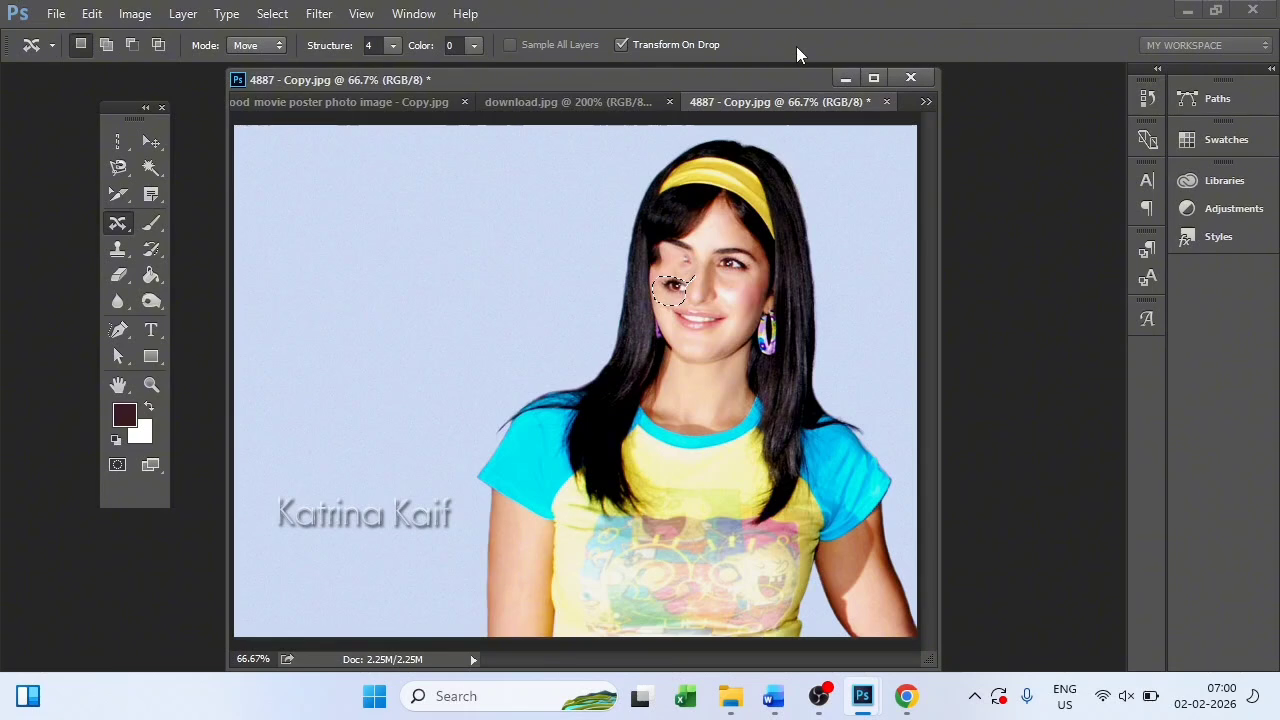
key("ctrl+plus")
key("ctrl+plus")
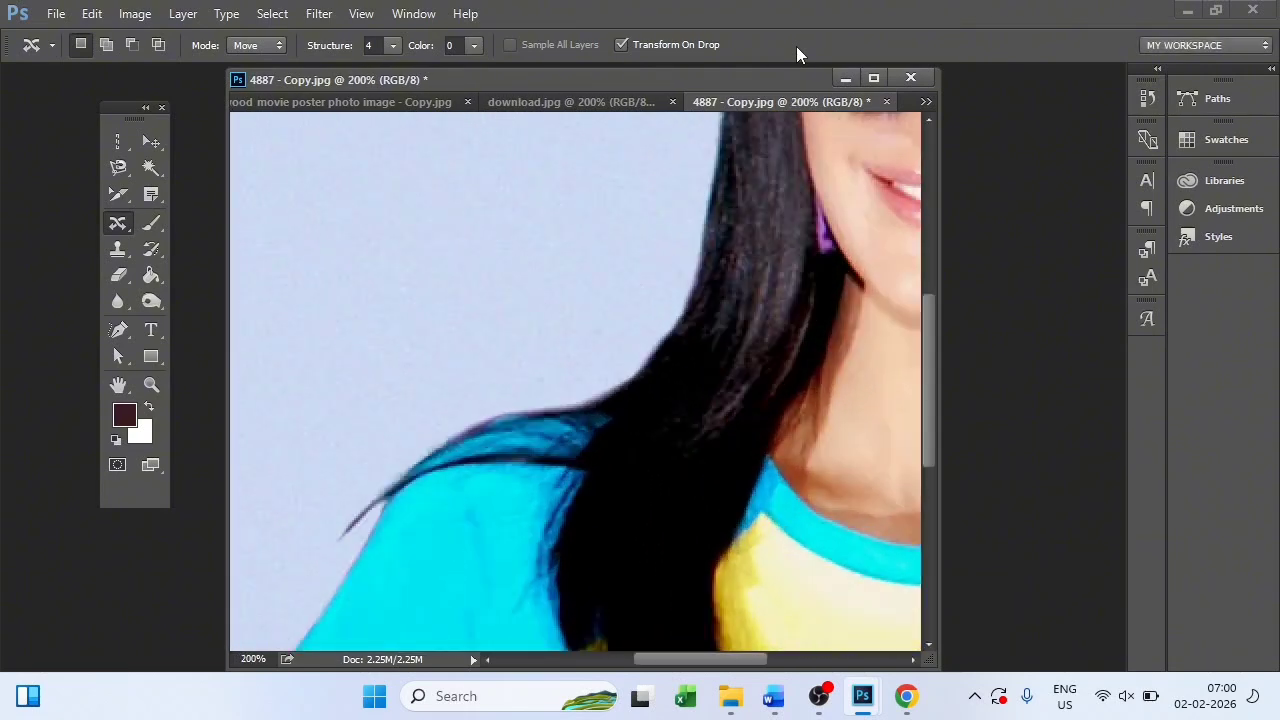
key("ctrl+minus")
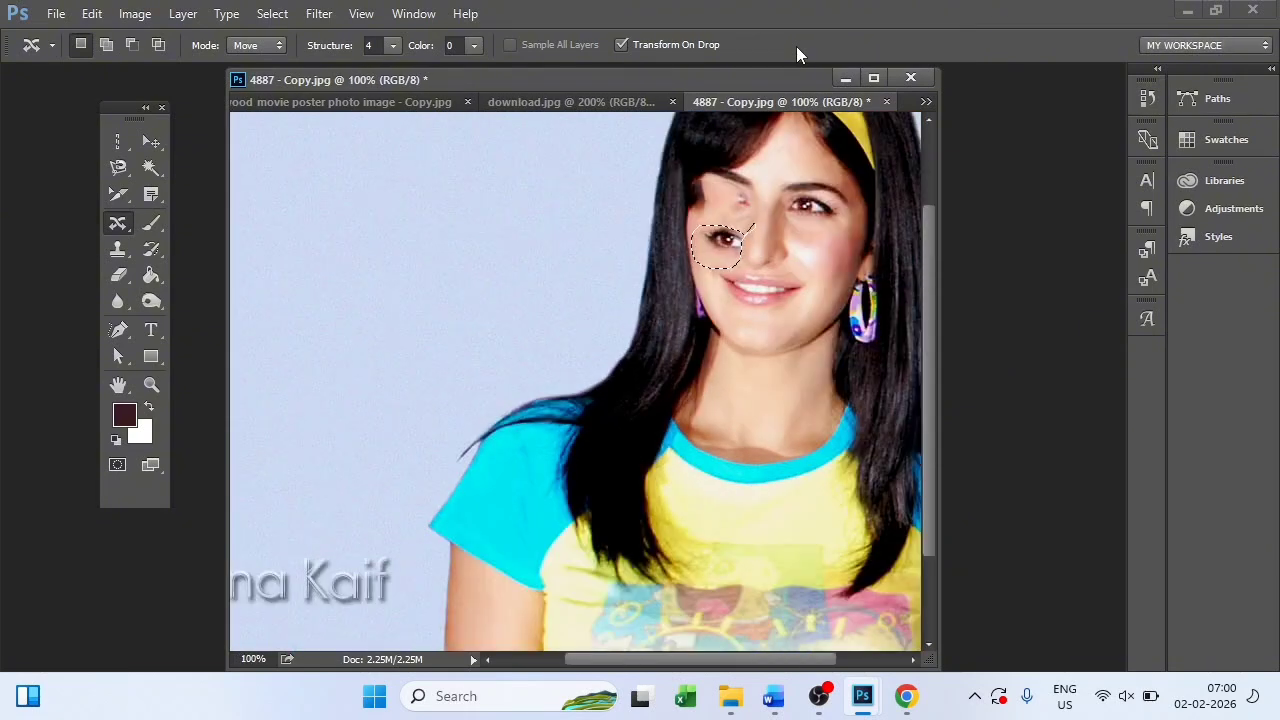
key("ctrl+d")
Step: Undo the move of the eye onto the cheek and clear the restored selection
key("ctrl+alt+z")
key("ctrl+alt+z")
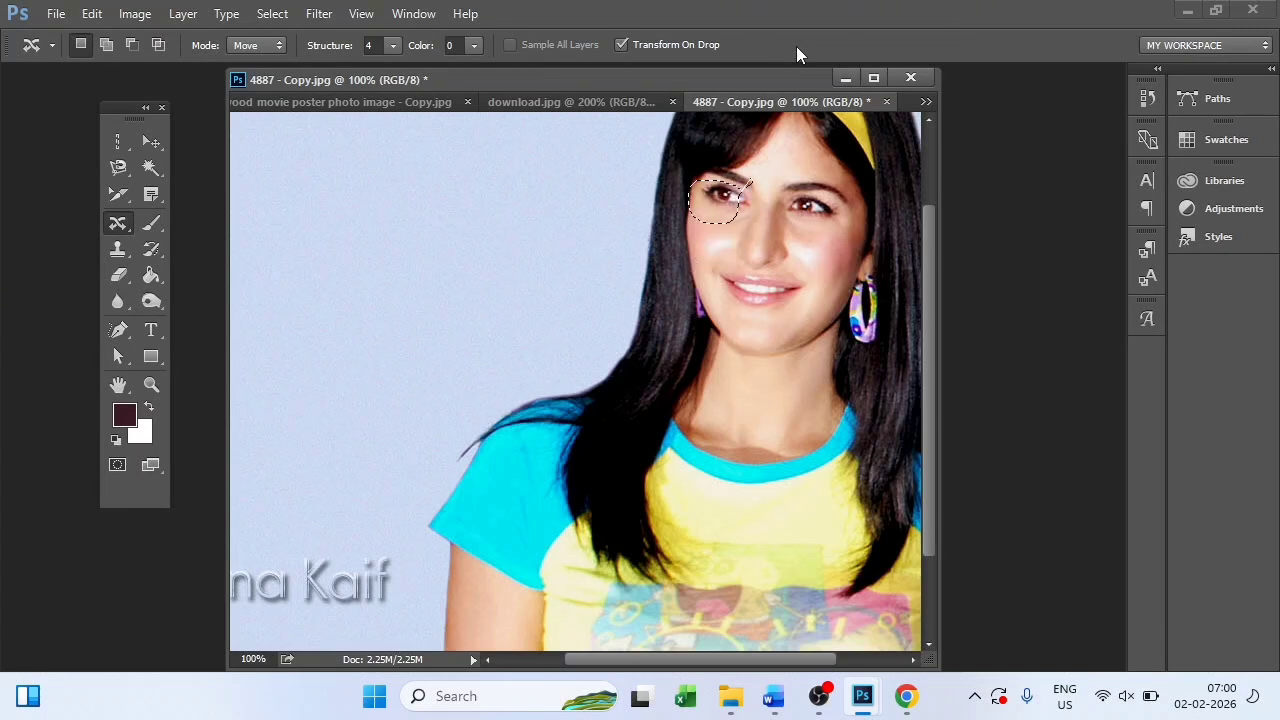
key("ctrl+d")
Step: Try moving the same eye onto the neck with the Content-Aware Move Tool, undo the committed move, and deselect
right_click(117, 230)
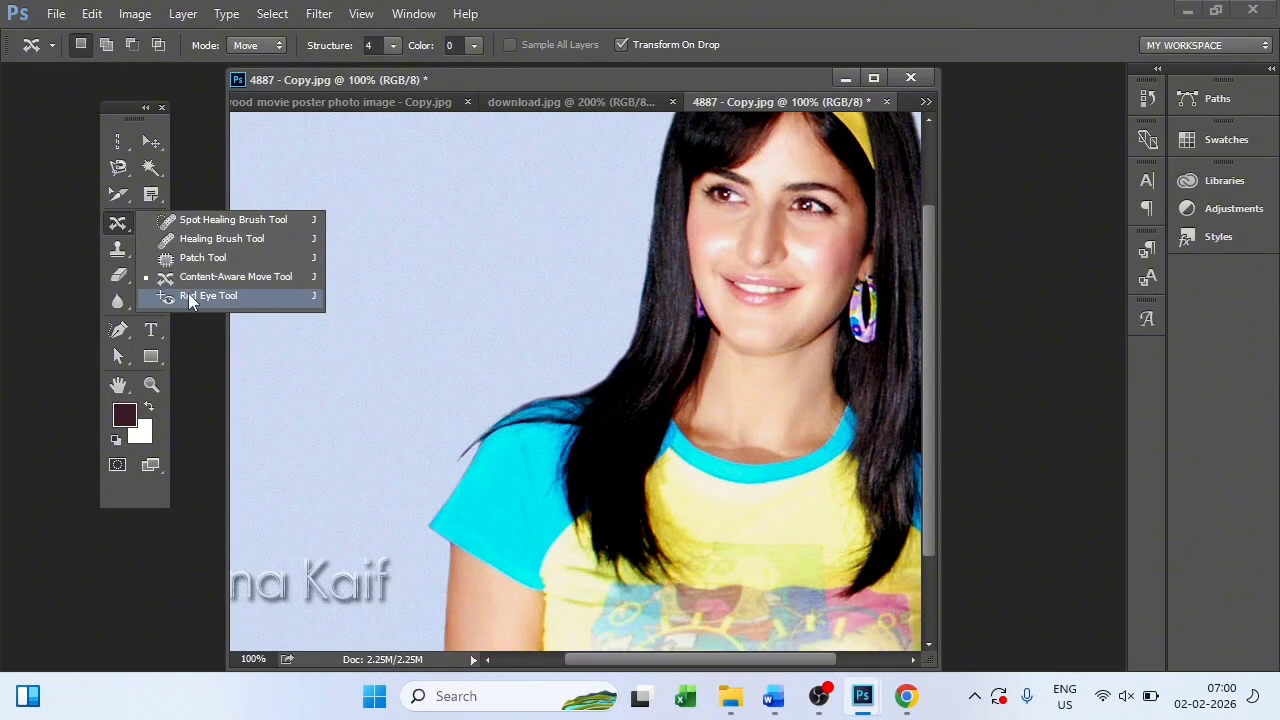
left_click(230, 277)
mouse_move(740, 190)
left_mouse_down()
mouse_move(700, 179)
mouse_move(697, 197)
mouse_move(720, 211)
mouse_move(756, 198)
mouse_move(732, 184)
mouse_move(745, 390)
left_mouse_up()
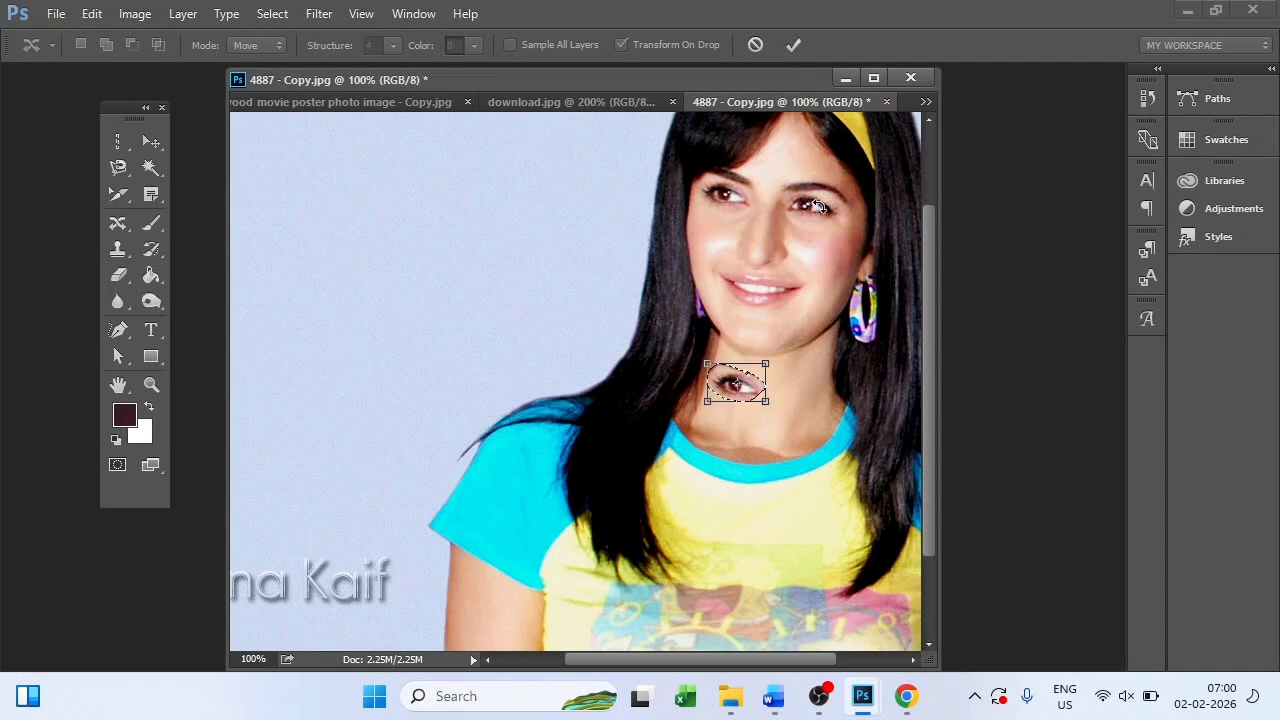
left_click(793, 45)
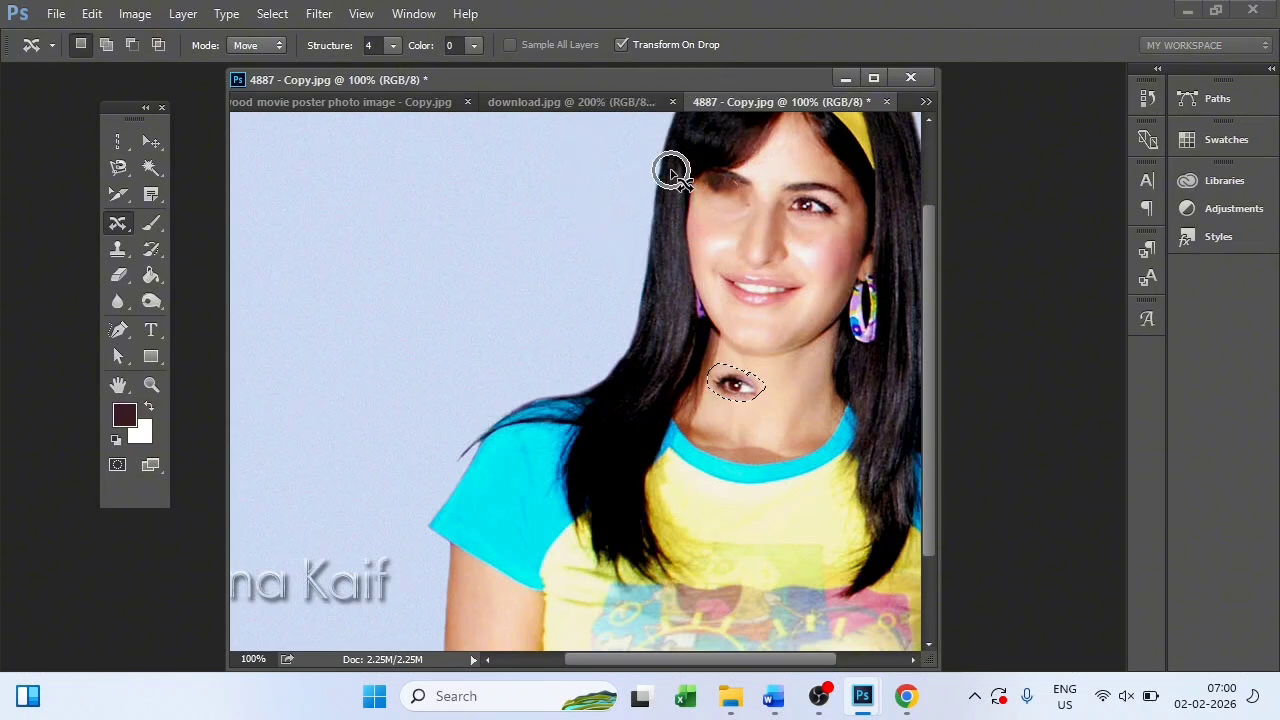
key("ctrl+z")
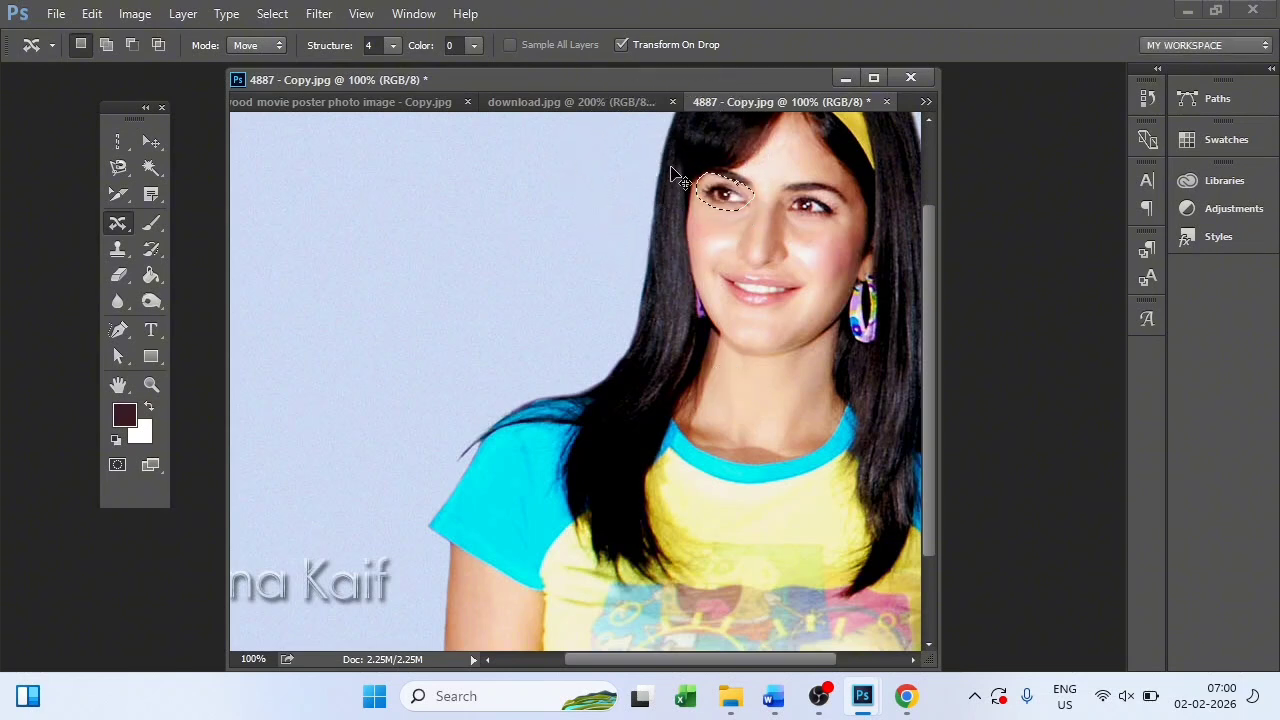
left_click(405, 265)
Step: Darken the brown irises of both the woman's eyes with the Red Eye Tool and view the whole image at 50%
right_click(116, 228)
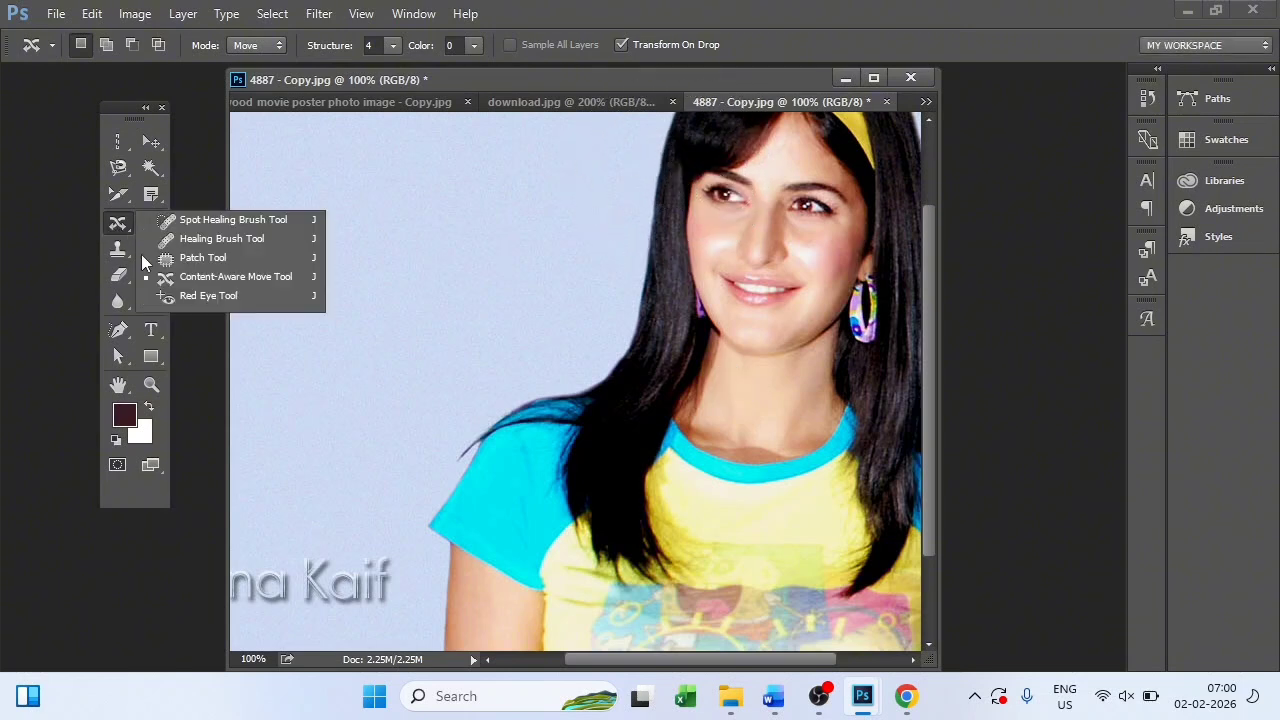
left_click(212, 299)
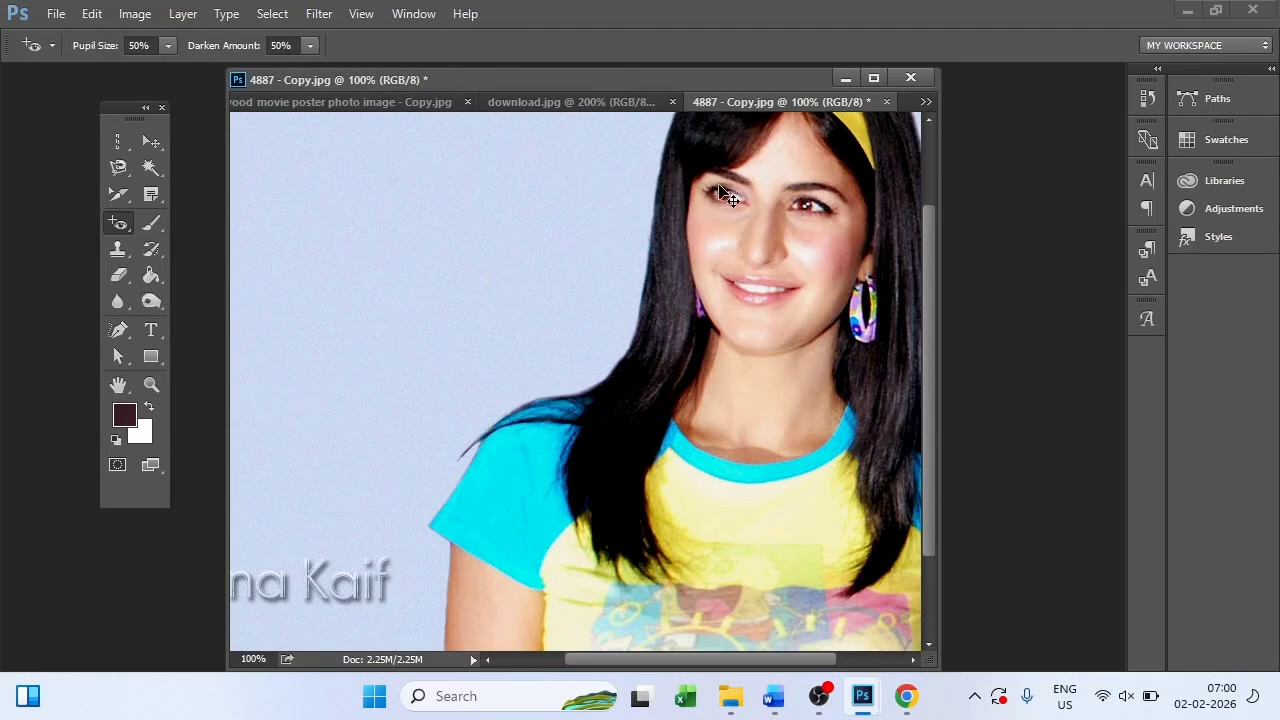
key("ctrl+plus")
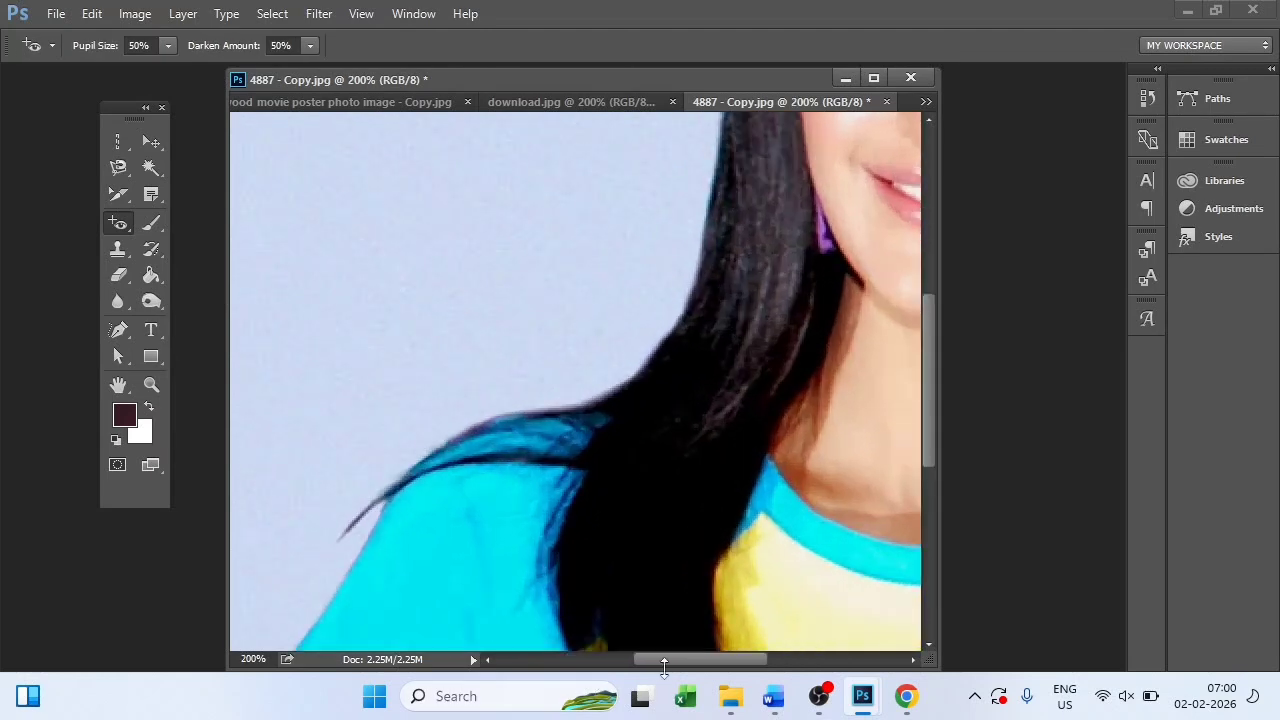
left_click_drag(664, 662, 686, 662)
scroll(671, 543, "up", 5)
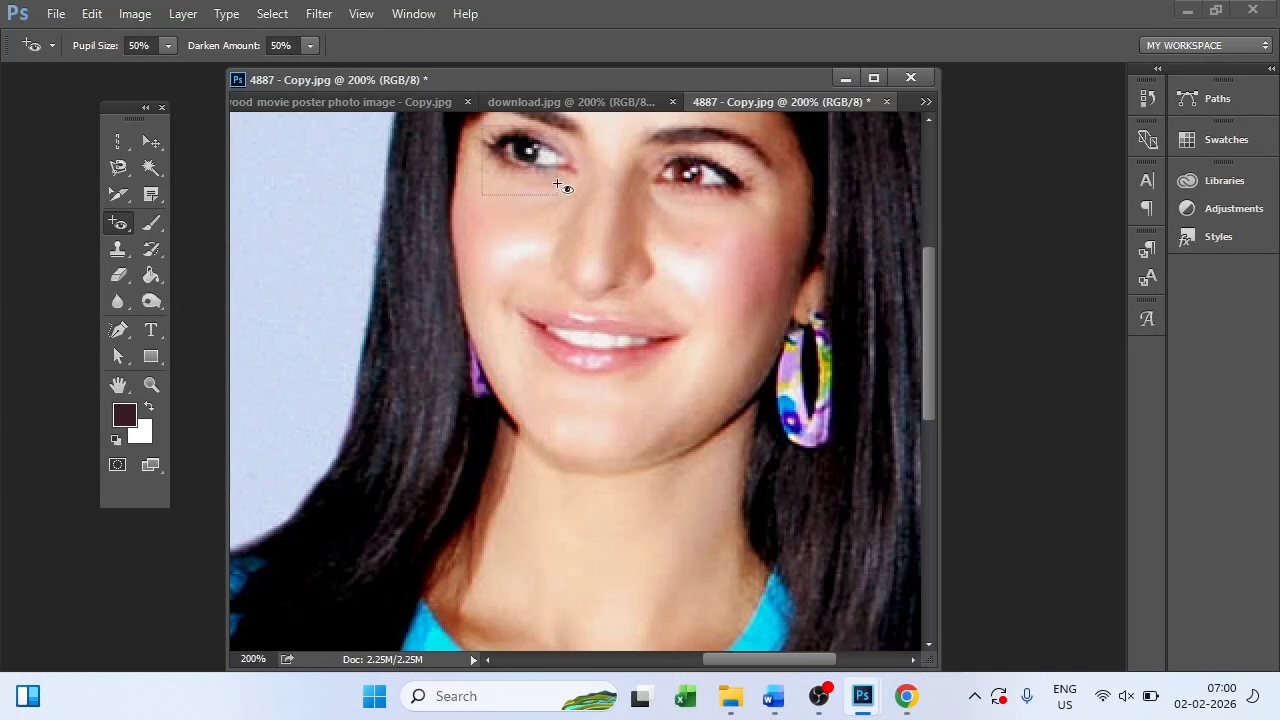
left_click(521, 150)
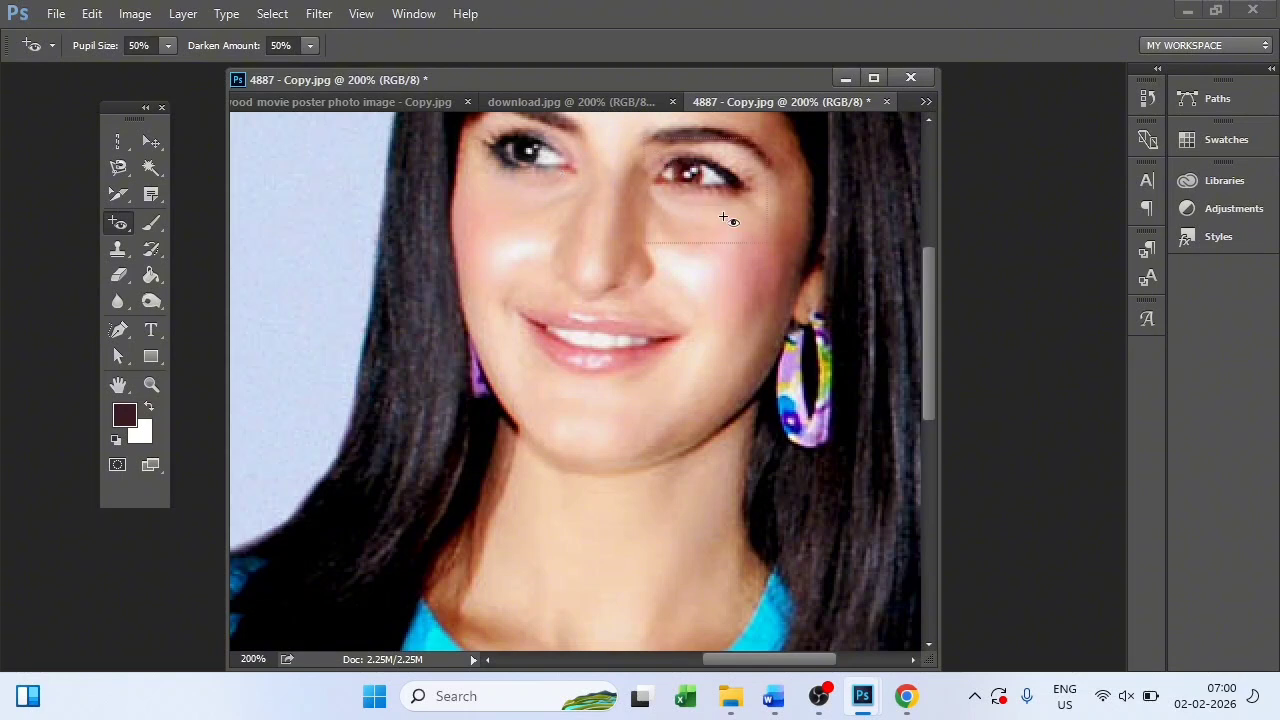
left_click(692, 176)
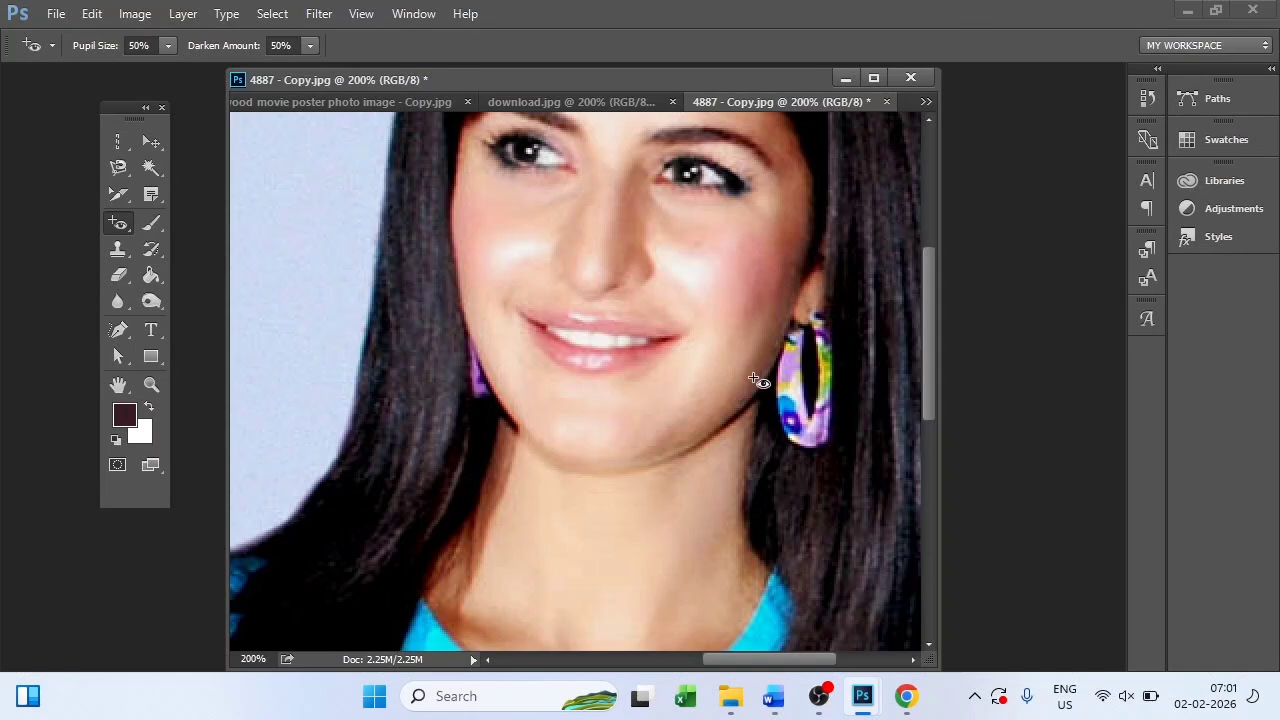
key("ctrl+plus")
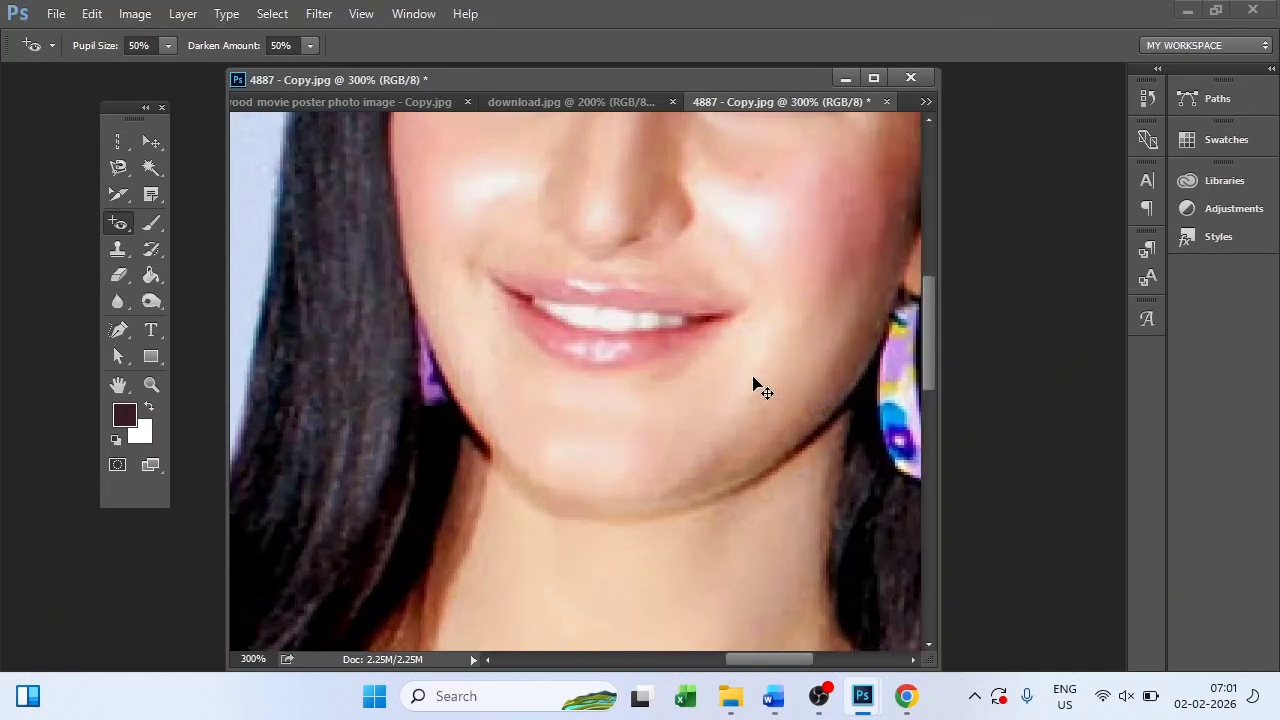
key("ctrl+0")
key("ctrl+minus")
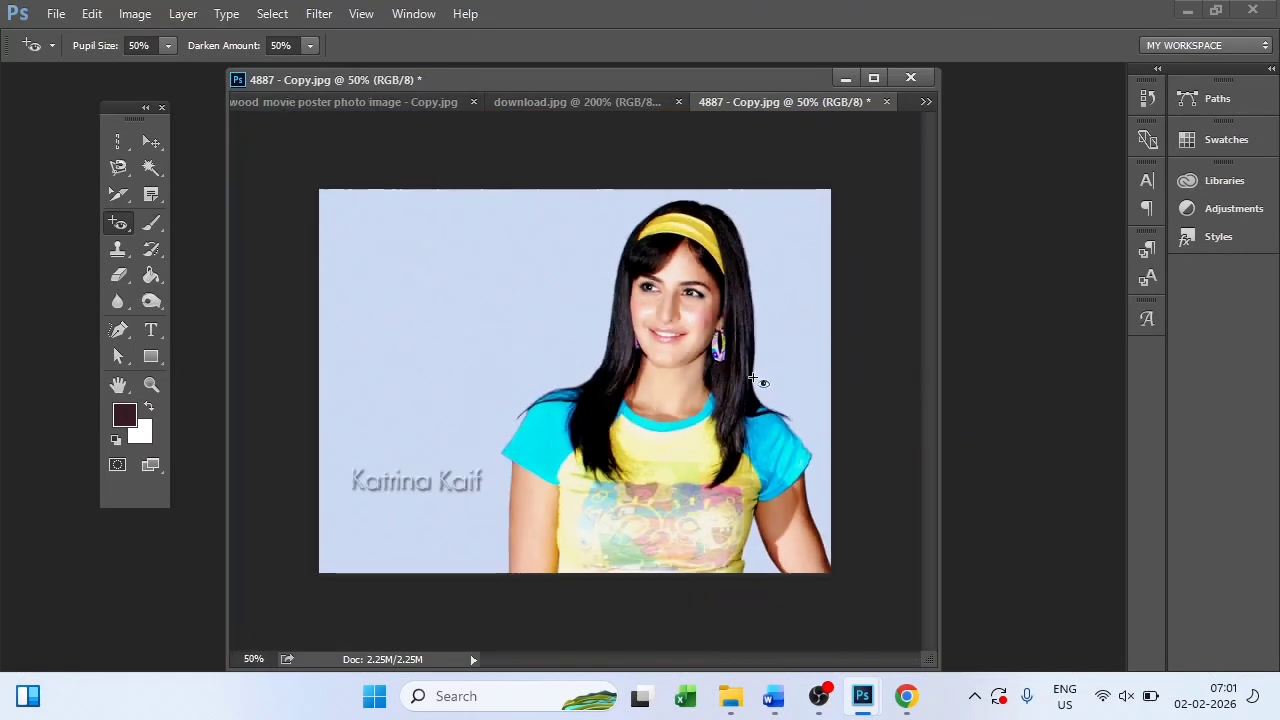